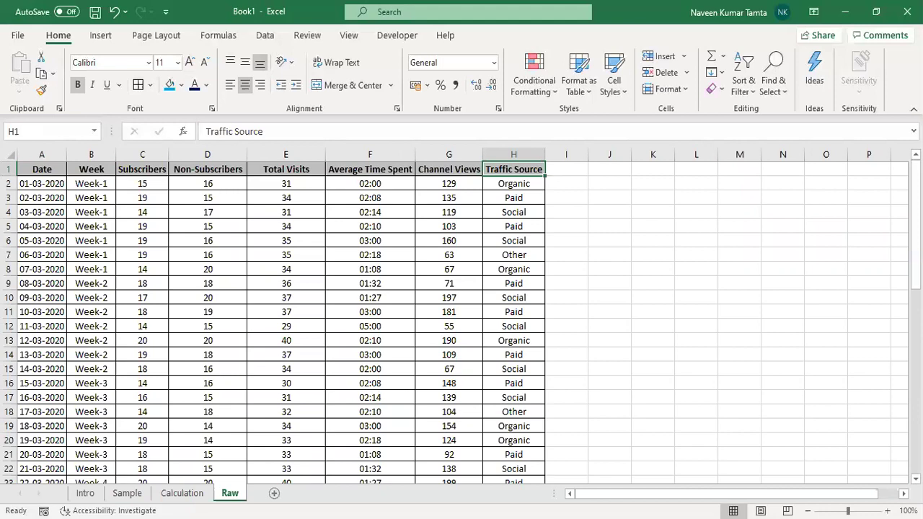
# Examine the Raw sheet's date range, week entries and the visit, time spent and channel view columns
pyautogui.hotkey('ctrl', 'Home')
pyautogui.press('Down')
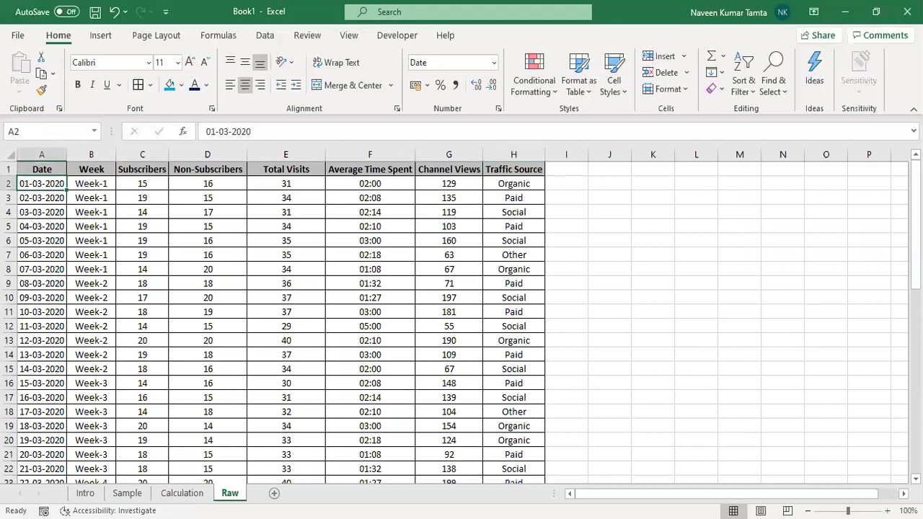
pyautogui.hotkey('ctrl', 'Down')
pyautogui.press('Right')
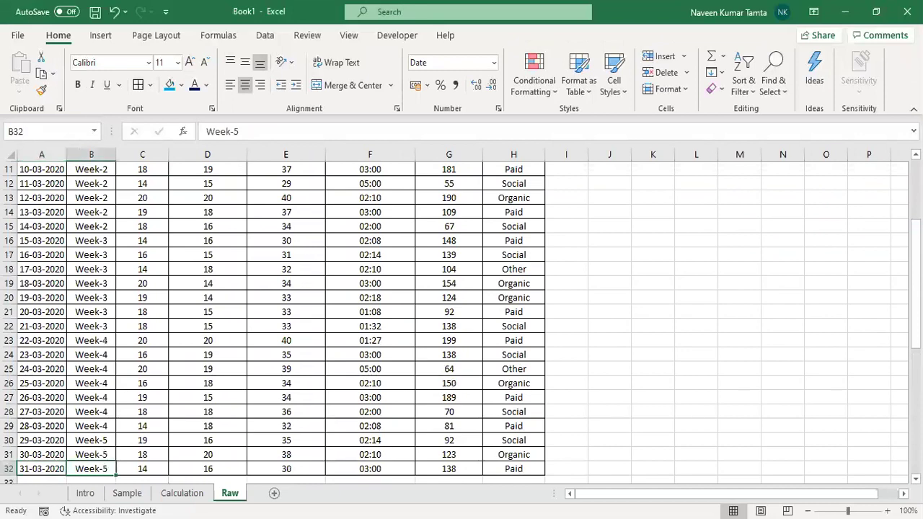
pyautogui.hotkey('shift', 'Up')
pyautogui.hotkey('shift', 'Up')
pyautogui.hotkey('ctrl', 'Up')
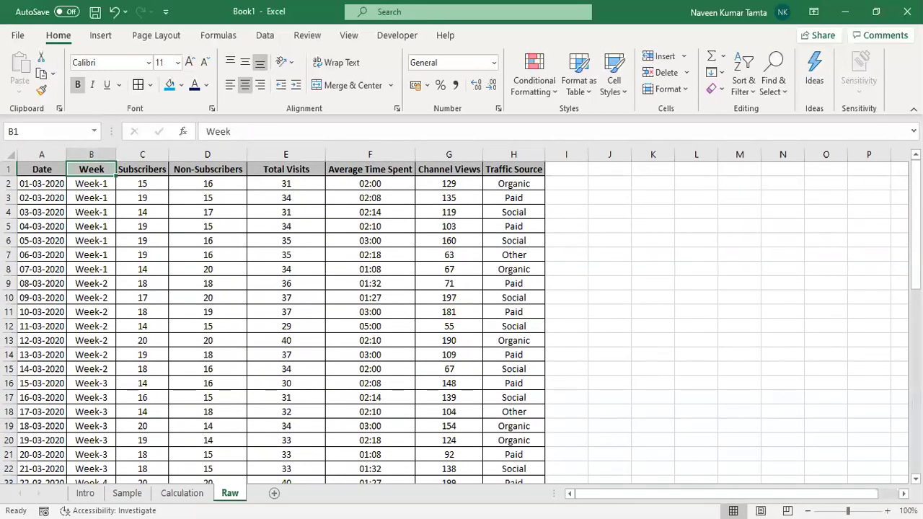
pyautogui.press('Right')
pyautogui.press('Right')
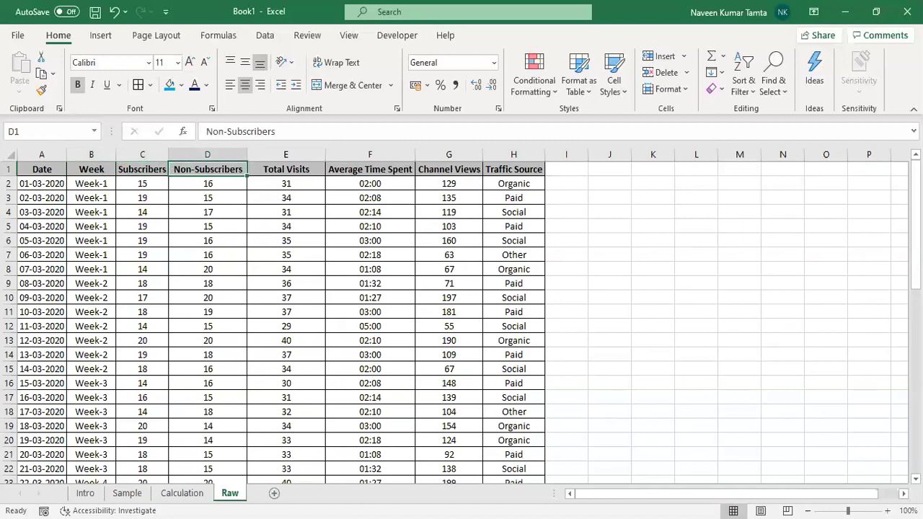
pyautogui.press('Right')
pyautogui.press('Right')
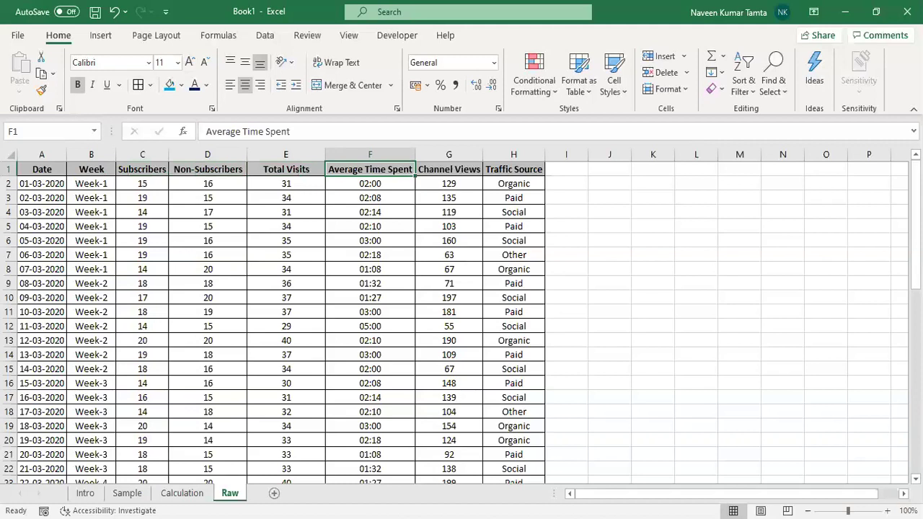
pyautogui.press('Down')
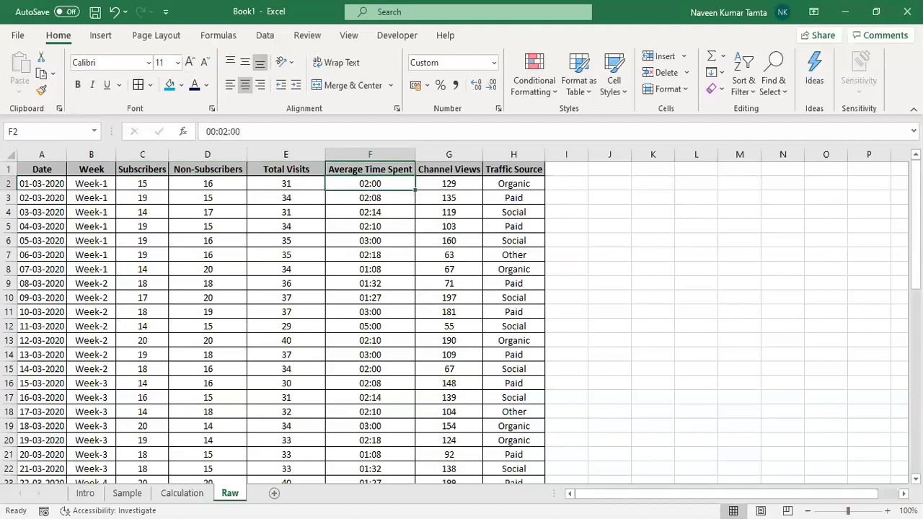
pyautogui.press('Right')
pyautogui.press('Up')
pyautogui.press('Down')
pyautogui.press('Up')
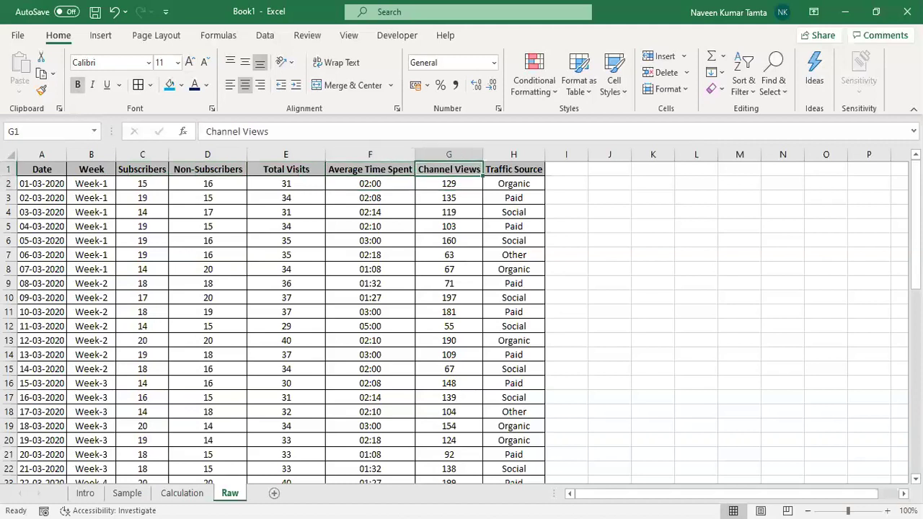
pyautogui.press('Down')
pyautogui.press('Right')
pyautogui.press('Up')
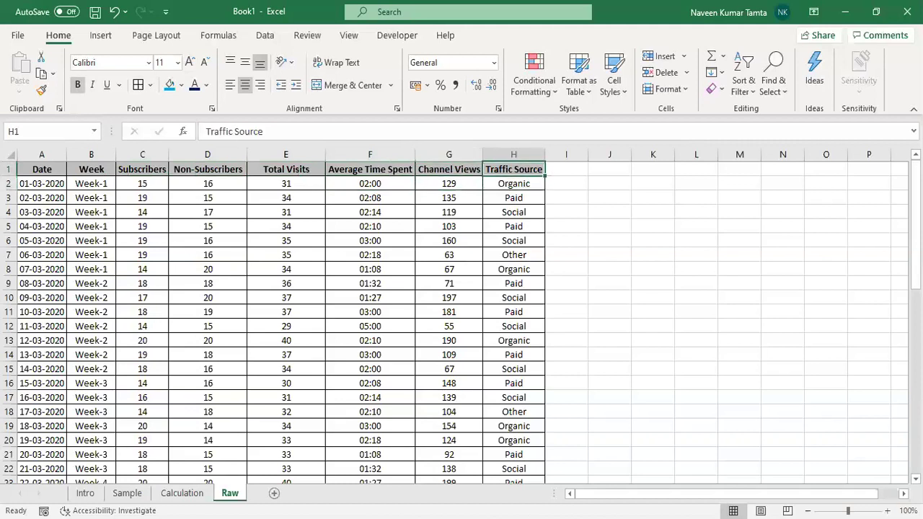
# Examine the Traffic Source entries and the full header row of the raw data
pyautogui.press('Down')
pyautogui.press('Down')
pyautogui.press('Down')
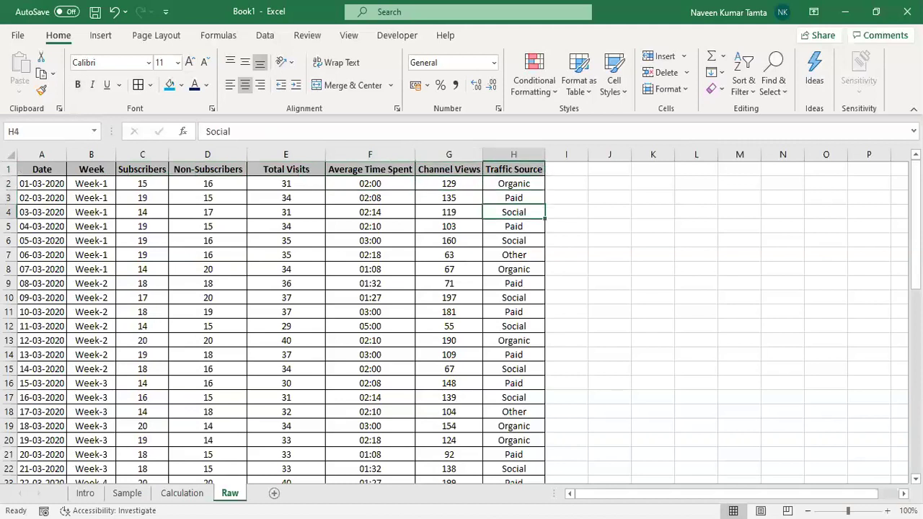
pyautogui.press('Down')
pyautogui.press('Down')
pyautogui.press('Down')
pyautogui.press('Up')
pyautogui.press('Up')
pyautogui.press('Up')
pyautogui.press('Up')
pyautogui.press('Up')
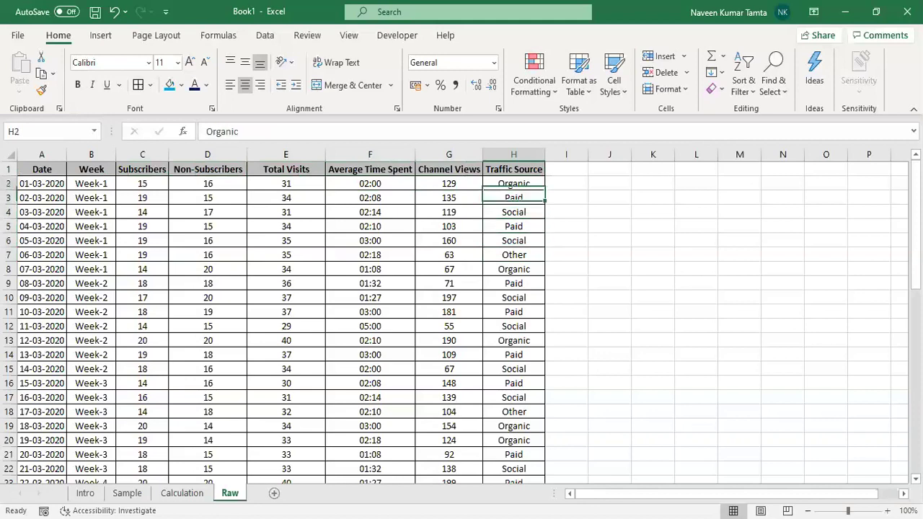
pyautogui.press('Up')
pyautogui.hotkey('ctrl', 'Left')
pyautogui.hotkey('ctrl', 'shift', 'Right')
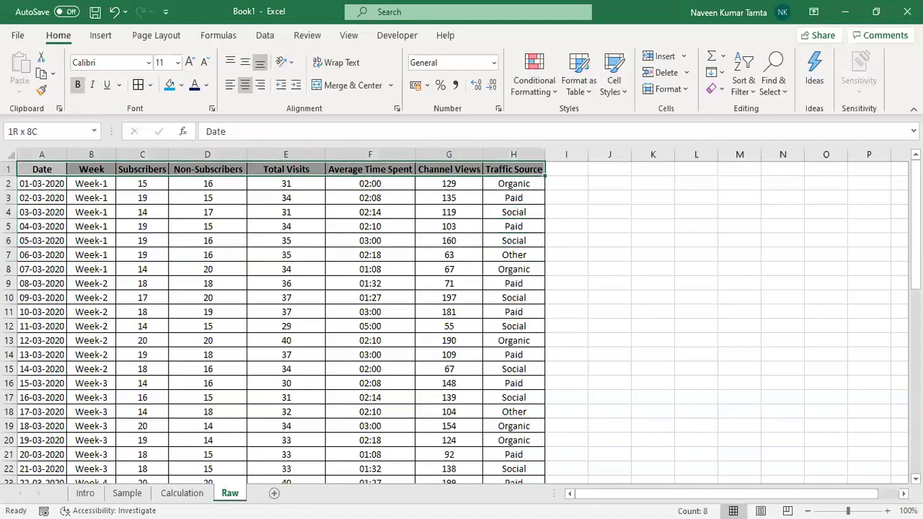
pyautogui.hotkey('ctrl', 'shift', 'Left')
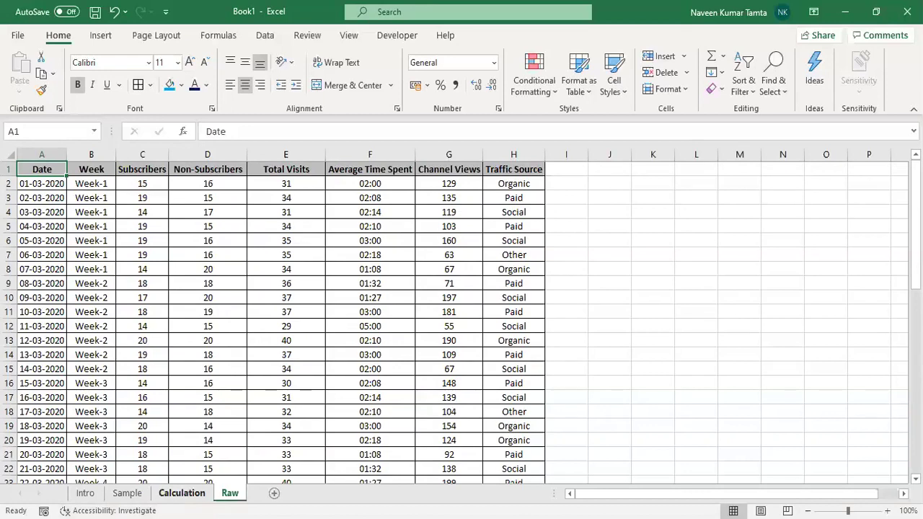
# On the Calculation sheet, move the traffic source table up one row so that it starts in cell E11
pyautogui.click(181, 493)
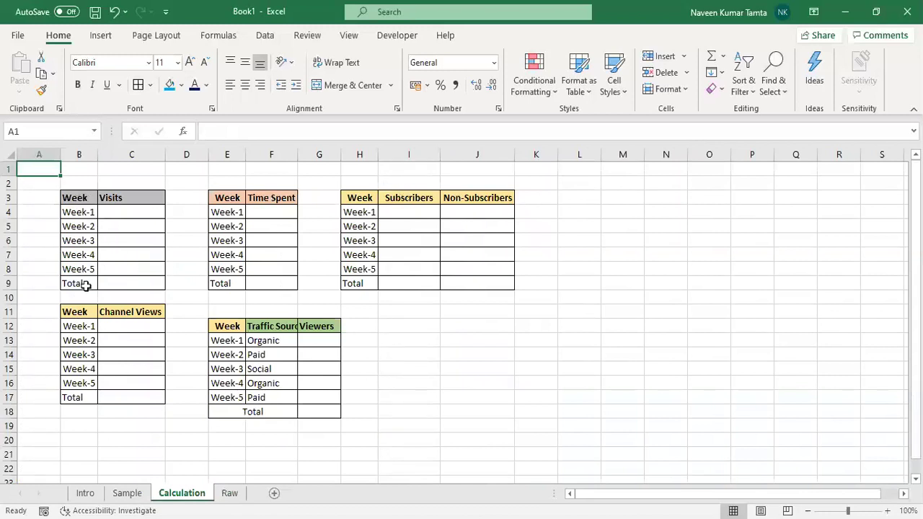
pyautogui.click(240, 325)
pyautogui.hotkey('ctrl', 'a')
pyautogui.hotkey('ctrl', 'c')
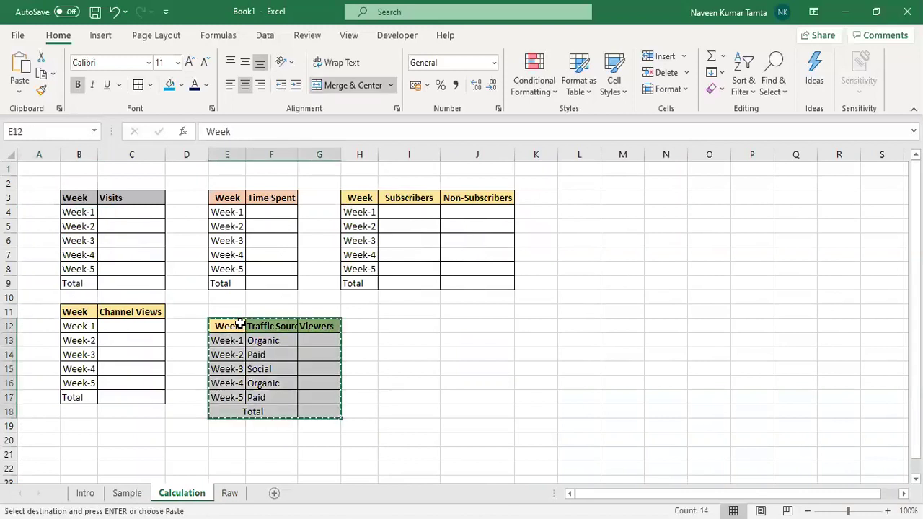
pyautogui.press('Up')
pyautogui.hotkey('ctrl', 'v')
pyautogui.press('Left')
pyautogui.press('Left')
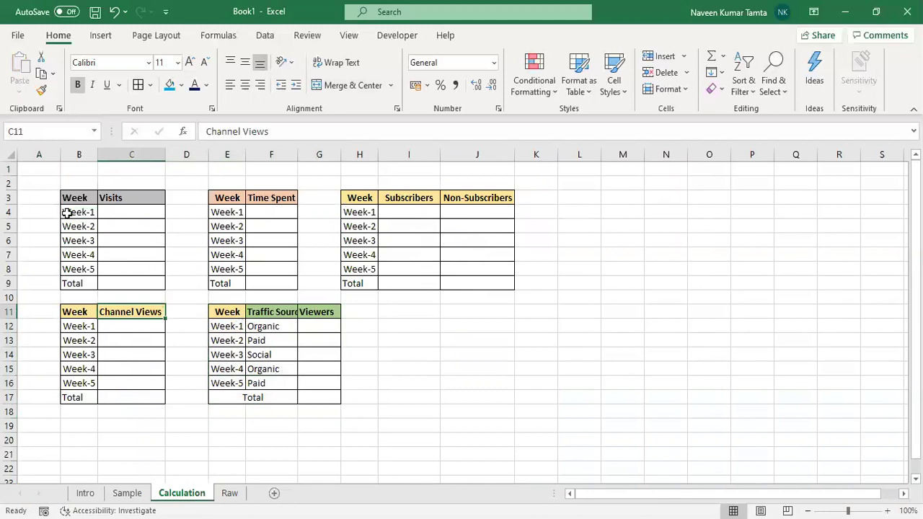
# Begin a SUMIF formula in the Week-1 Visits cell C4, with the Raw sheet's Week column as absolute range $B:$B
pyautogui.moveTo(67, 212); pyautogui.dragTo(75, 269)
pyautogui.click(128, 212)
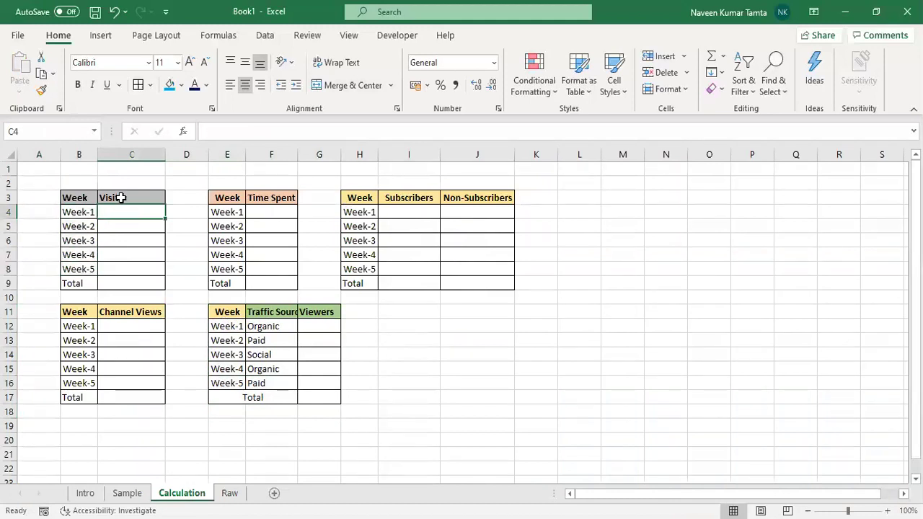
pyautogui.click(122, 197)
pyautogui.click(121, 212)
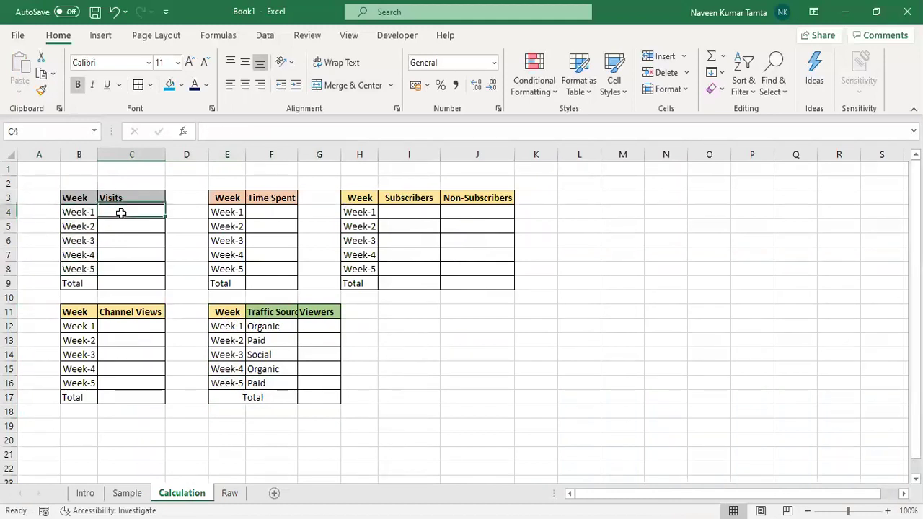
pyautogui.doubleClick(122, 213)
pyautogui.write('+')
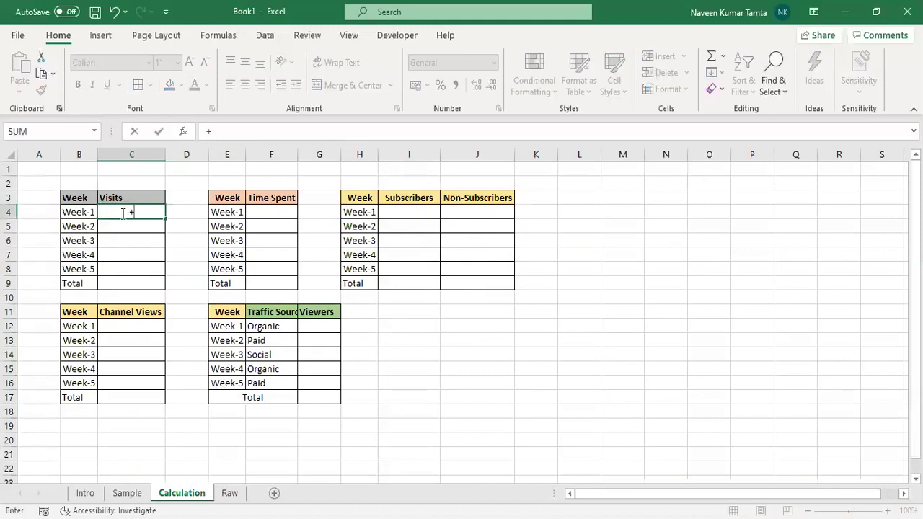
pyautogui.write('sum if')
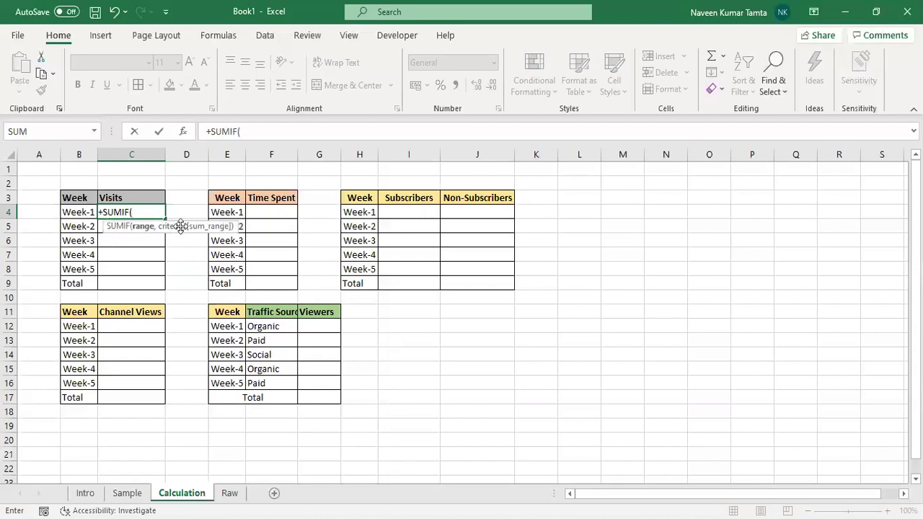
pyautogui.moveTo(181, 226); pyautogui.dragTo(607, 248)
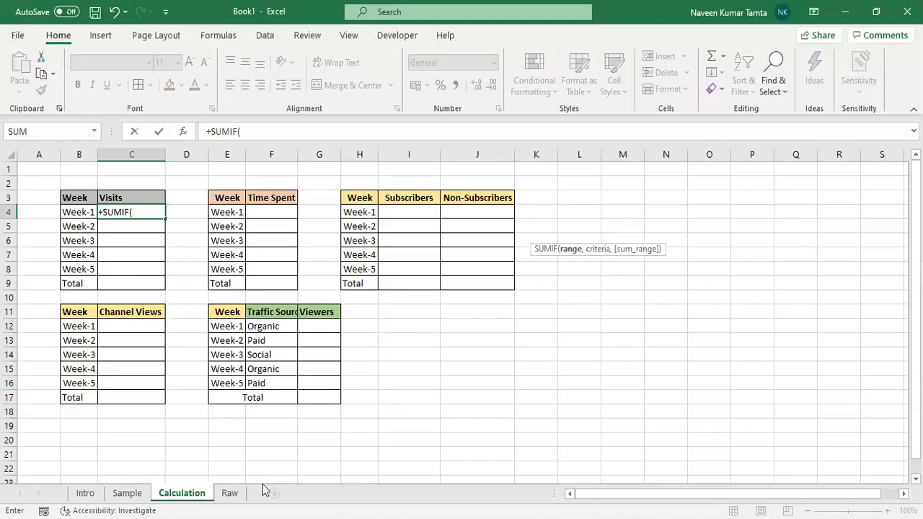
pyautogui.click(230, 493)
pyautogui.click(92, 153)
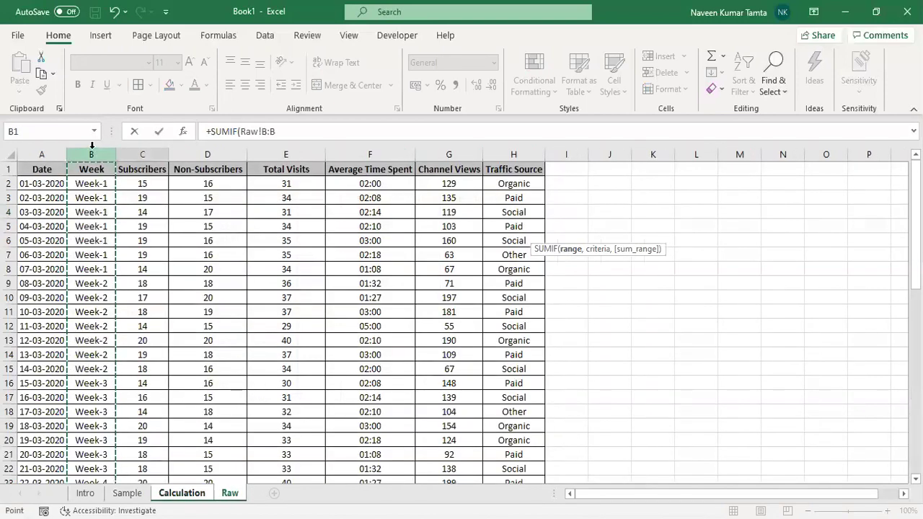
pyautogui.press('F4')
pyautogui.write(',')
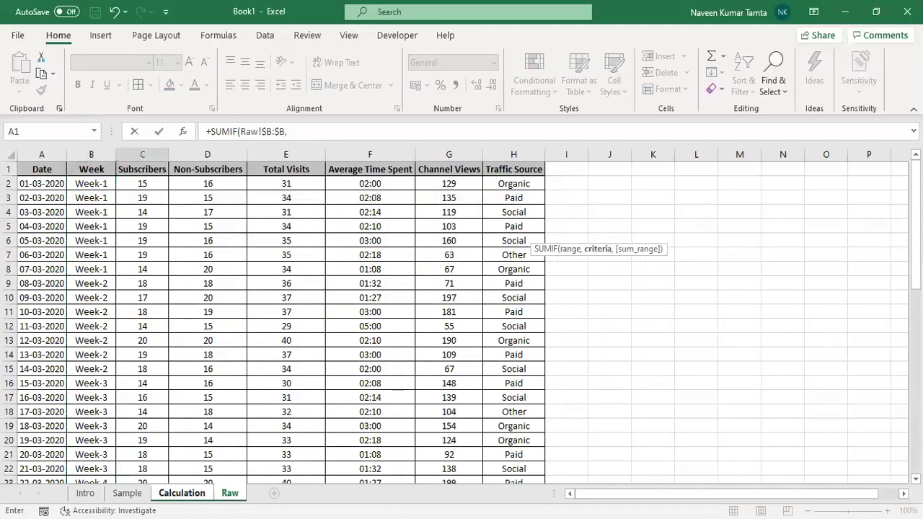
# Set the SUMIF criteria to the Week-1 label on the Calculation sheet, locking only its column as $B4
pyautogui.hotkey('ctrl', 'pageup')
pyautogui.click(73, 223)
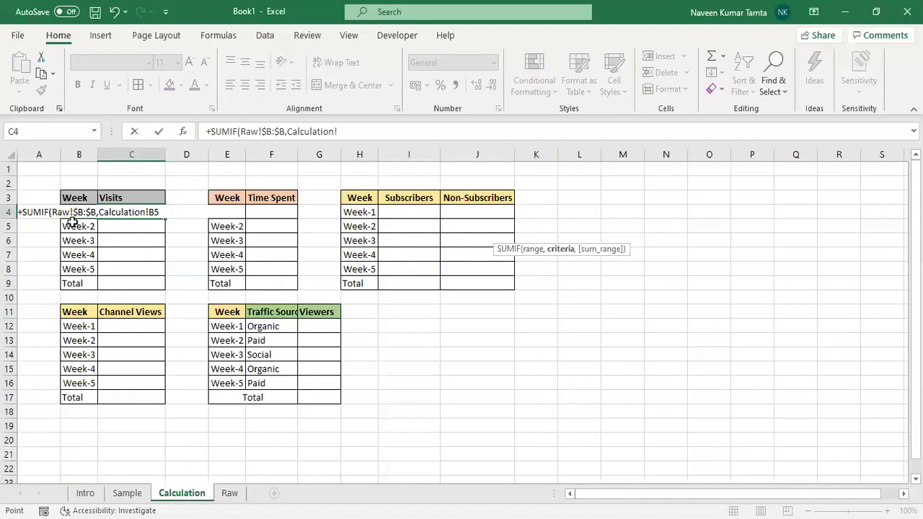
pyautogui.press('Up')
pyautogui.press('F4')
pyautogui.press('F4')
pyautogui.press('F4')
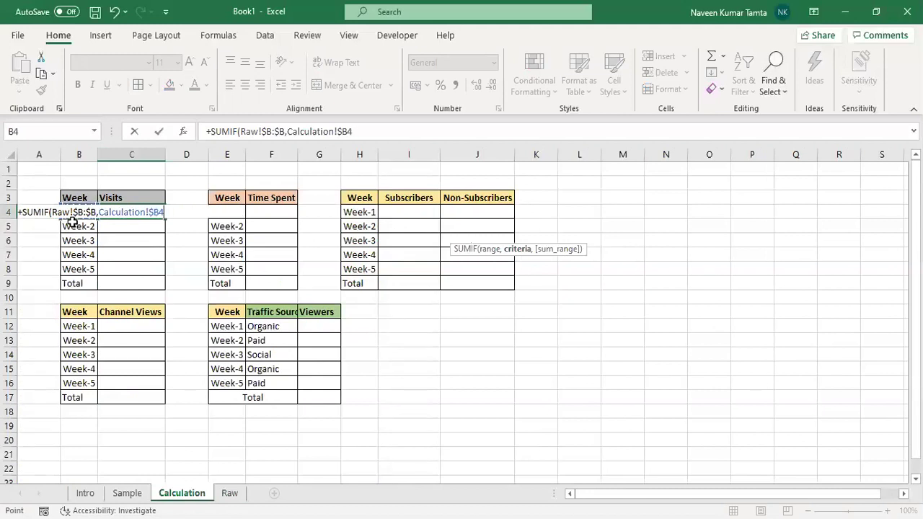
pyautogui.write(',')
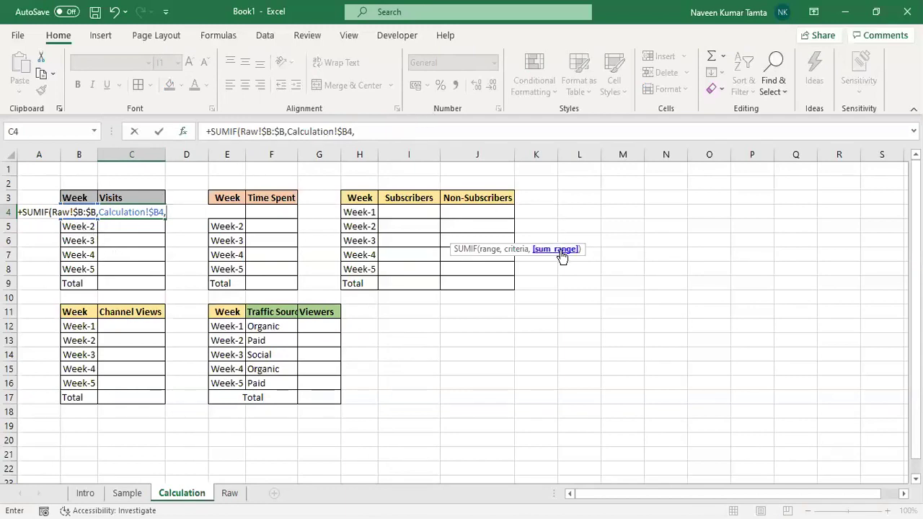
# Use the Raw sheet's Total Visits column as the absolute sum range $E:$E and complete the SUMIF formula
pyautogui.click(229, 493)
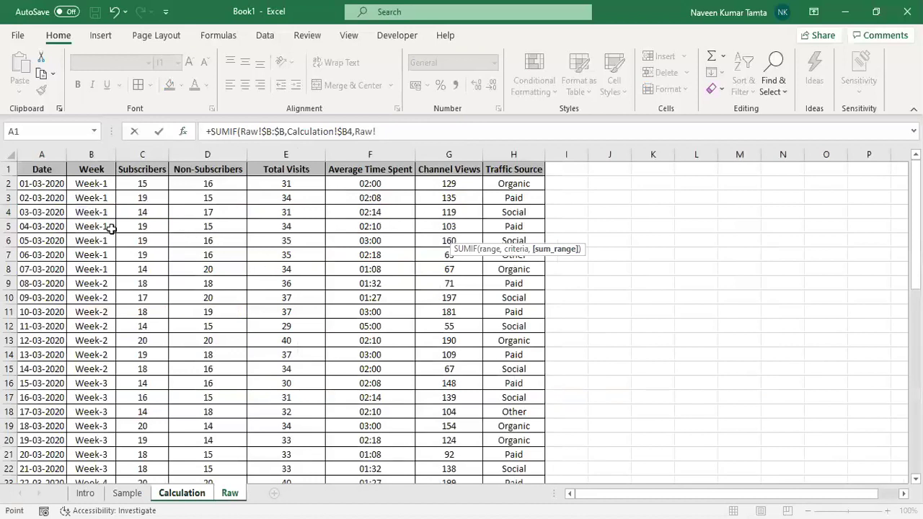
pyautogui.click(296, 147)
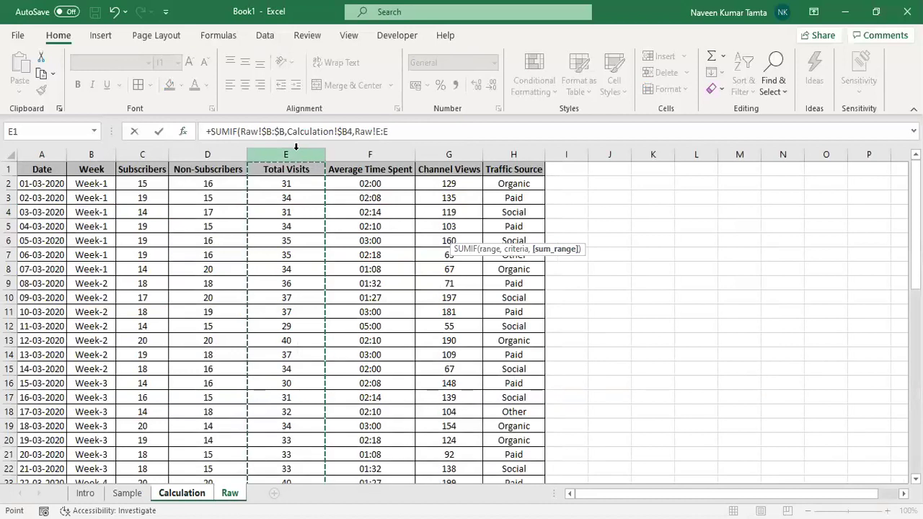
pyautogui.press('F4')
pyautogui.write(')')
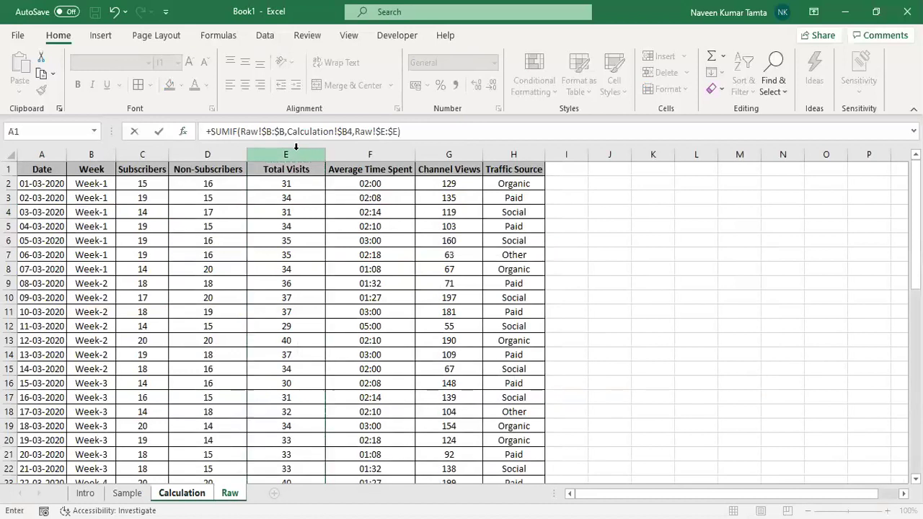
pyautogui.press('Return')
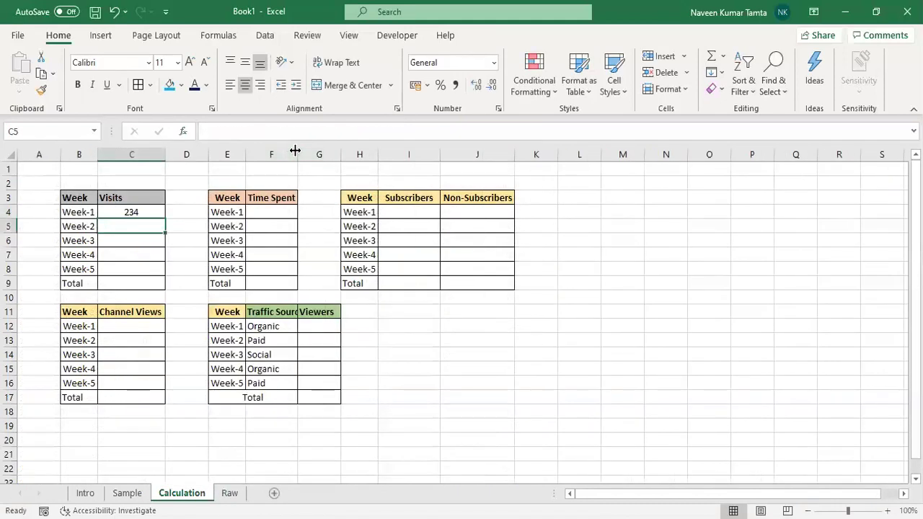
# Fill the Visits formula from C4 down through C8 for Week-2 to Week-5
pyautogui.press('Up')
pyautogui.hotkey('shift', 'Down')
pyautogui.hotkey('shift', 'Down')
pyautogui.hotkey('shift', 'Down')
pyautogui.hotkey('shift', 'Down')
pyautogui.hotkey('ctrl', 'd')
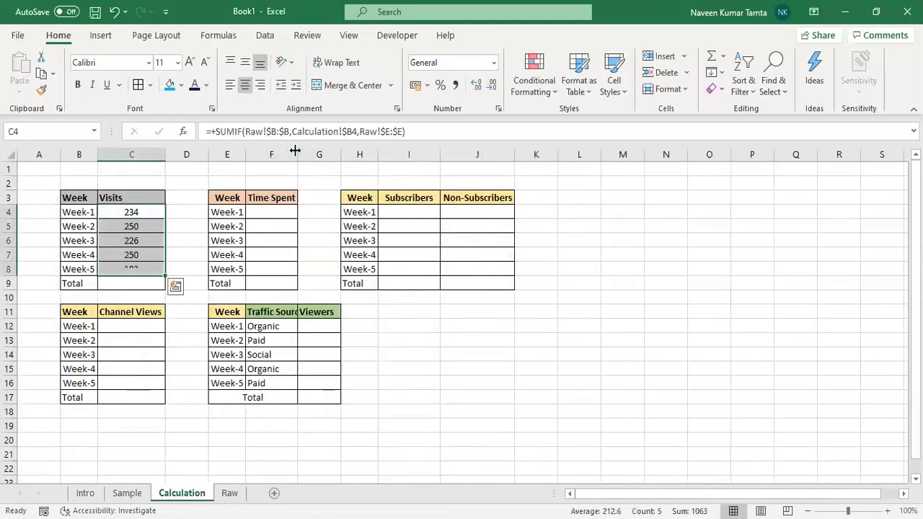
# Total the weekly visits in cell C9 with =SUM(C4:C8)
pyautogui.press('Down')
pyautogui.press('Down')
pyautogui.press('Down')
pyautogui.press('Down')
pyautogui.press('Down')
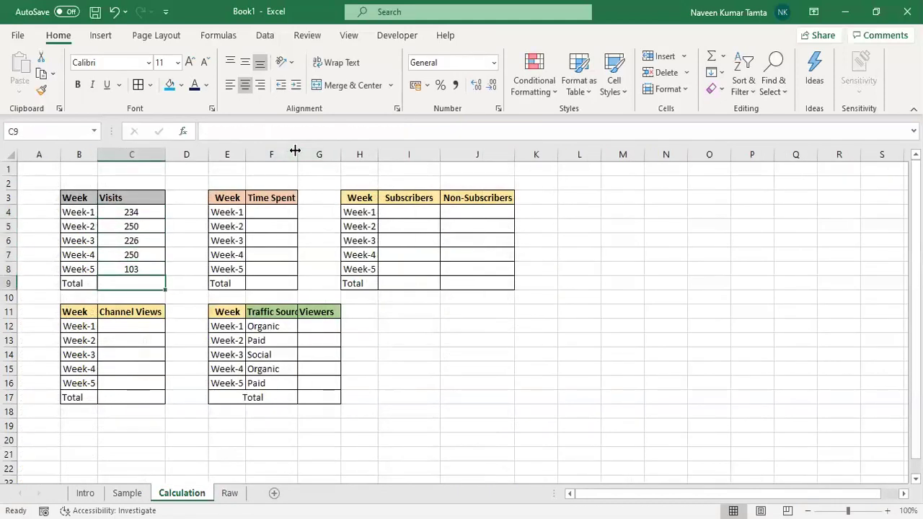
pyautogui.write('sum')
pyautogui.press('BackSpace')
pyautogui.press('BackSpace')
pyautogui.press('BackSpace')
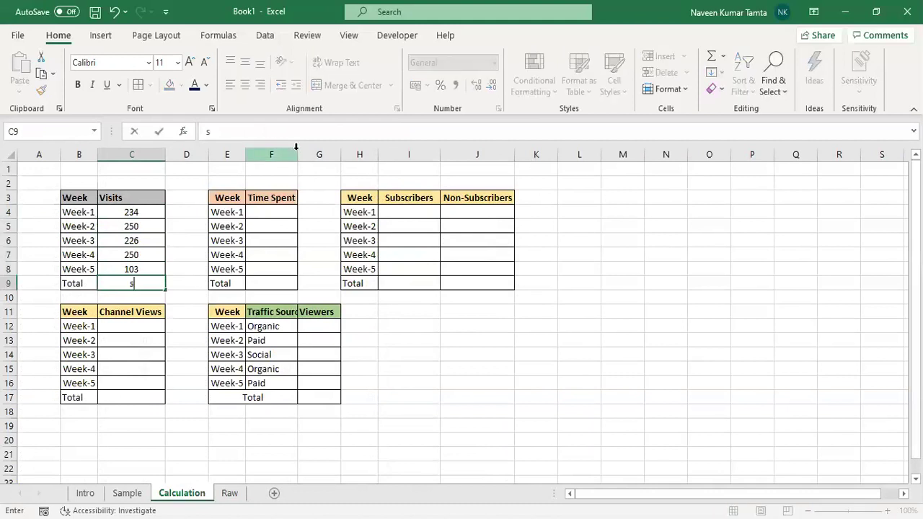
pyautogui.write('=SUM(C4:C8)')
pyautogui.press('Return')
pyautogui.press('Up')
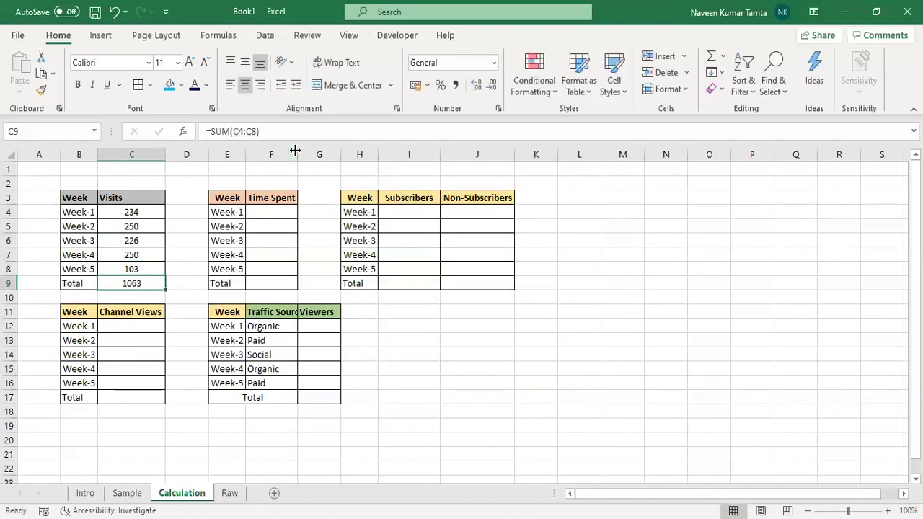
# Make the Total row of the Visits table, B9:C9, bold
pyautogui.press('Up')
pyautogui.press('Down')
pyautogui.hotkey('shift', 'Left')
pyautogui.hotkey('ctrl', 'b')
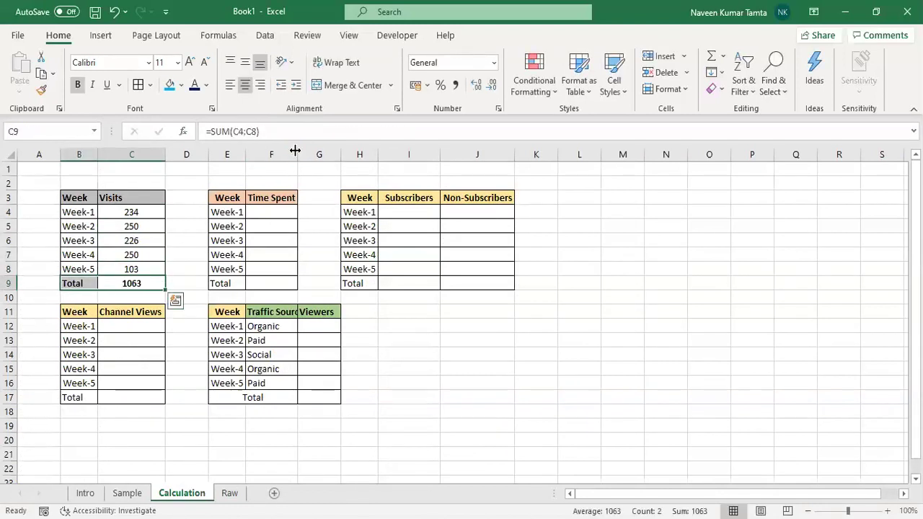
pyautogui.hotkey('shift', 'Right')
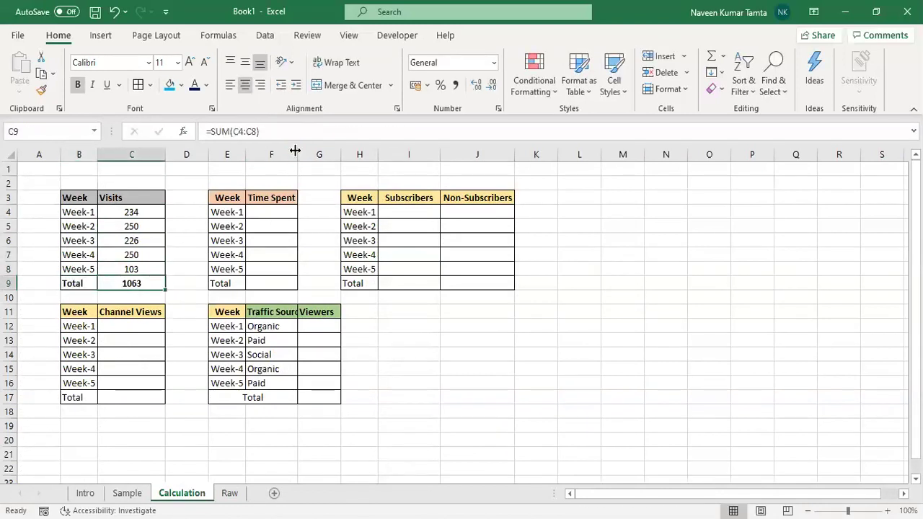
# Look over the week labels Week-1 to Week-5 in E4:E8 of the Time Spent table
pyautogui.press('Right')
pyautogui.press('Right')
pyautogui.press('Right')
pyautogui.press('Up')
pyautogui.press('Up')
pyautogui.press('Up')
pyautogui.press('Up')
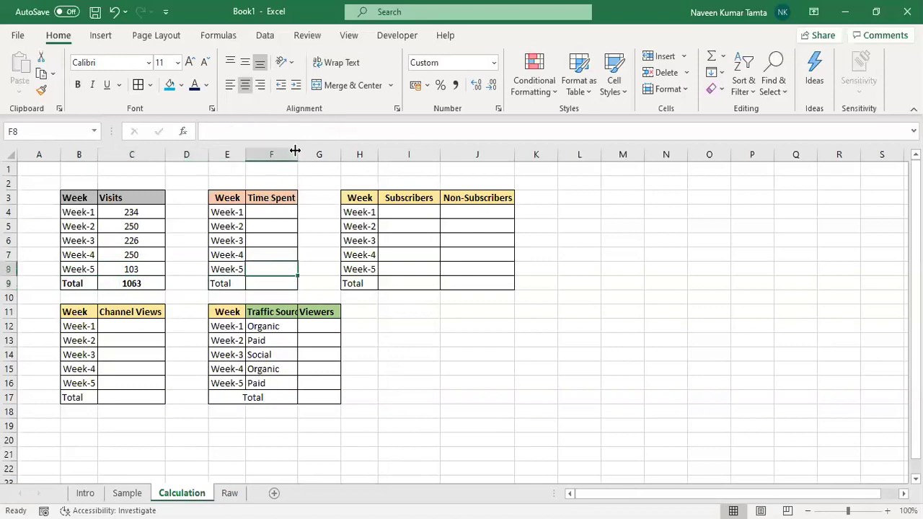
pyautogui.press('Up')
pyautogui.press('Left')
pyautogui.hotkey('shift', 'Down')
pyautogui.hotkey('shift', 'Down')
pyautogui.hotkey('shift', 'Down')
pyautogui.hotkey('shift', 'Down')
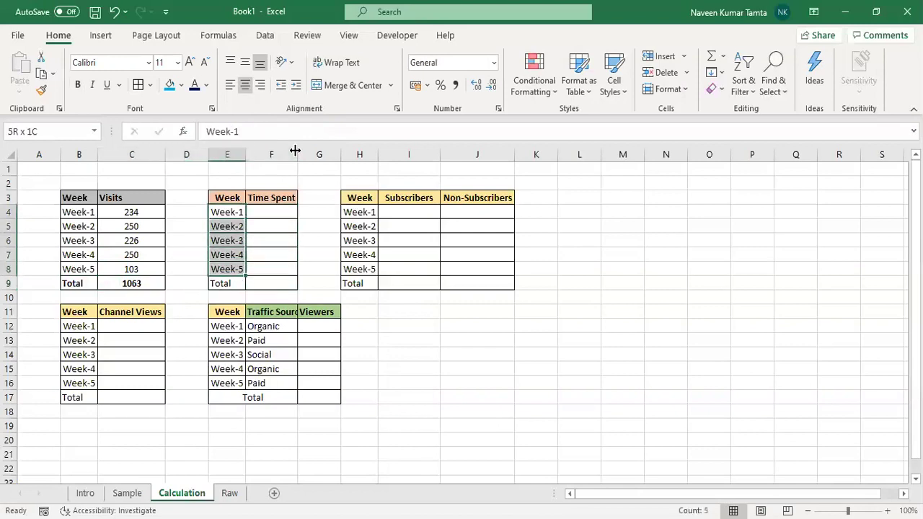
# Examine the Average Time Spent column in the Raw sheet and return to the Calculation sheet
pyautogui.hotkey('ctrl', 'pagedown')
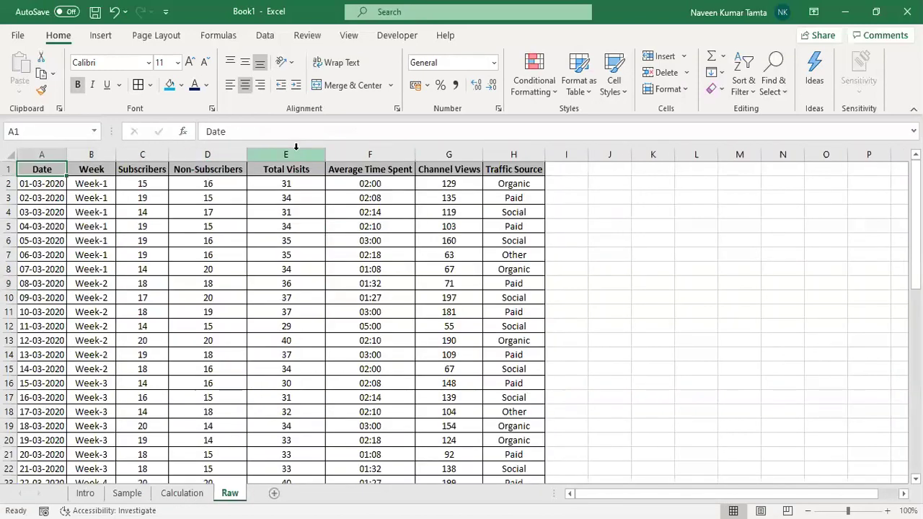
pyautogui.press('Right')
pyautogui.press('Right')
pyautogui.press('Right')
pyautogui.press('Right')
pyautogui.press('Right')
pyautogui.hotkey('shift', 'Down')
pyautogui.hotkey('shift', 'Down')
pyautogui.hotkey('shift', 'Down')
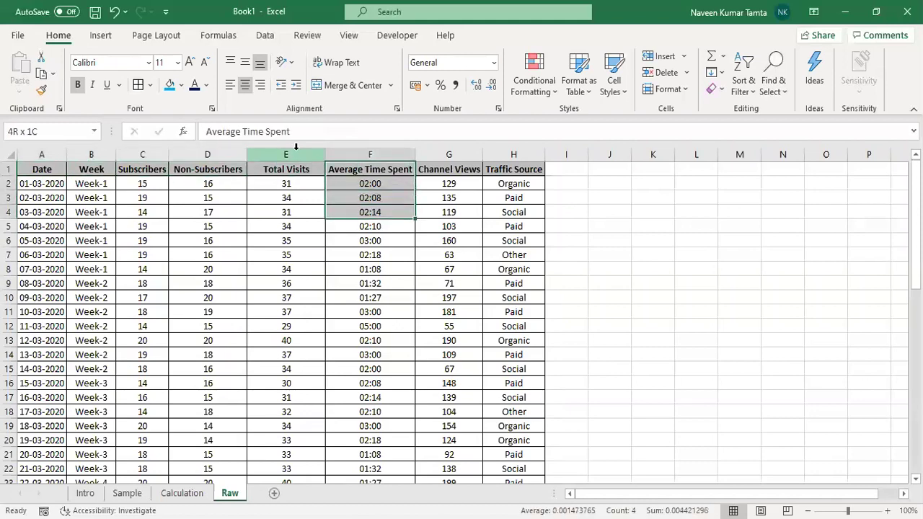
pyautogui.hotkey('shift', 'Up')
pyautogui.hotkey('shift', 'Up')
pyautogui.hotkey('shift', 'Up')
pyautogui.press('Down')
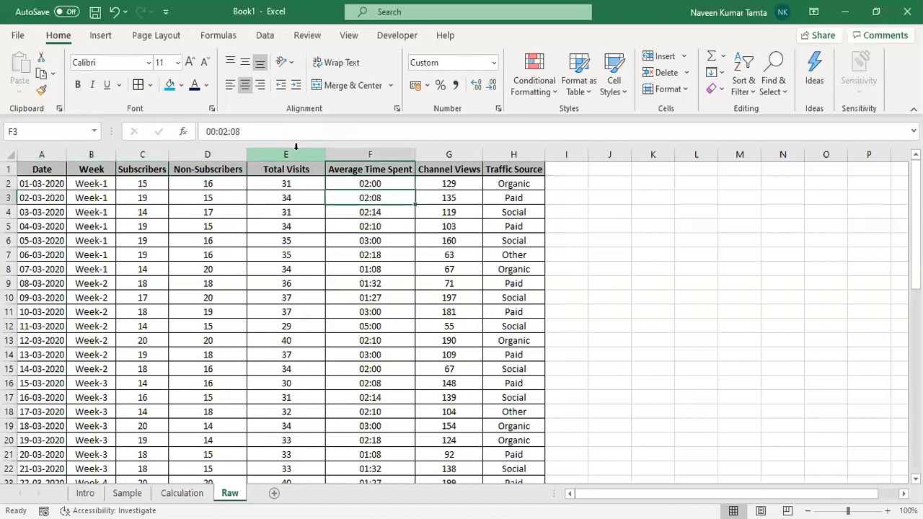
pyautogui.press('Up')
pyautogui.hotkey('ctrl', 'pageup')
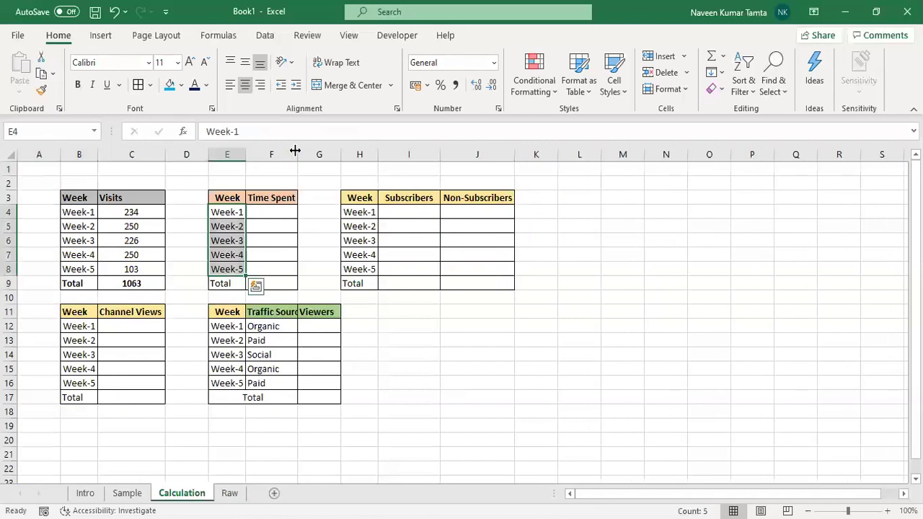
# Start an AVERAGEIF formula in F4 with the Raw sheet's Week column as the absolute range $B:$B
pyautogui.press('Right')
pyautogui.write('+')
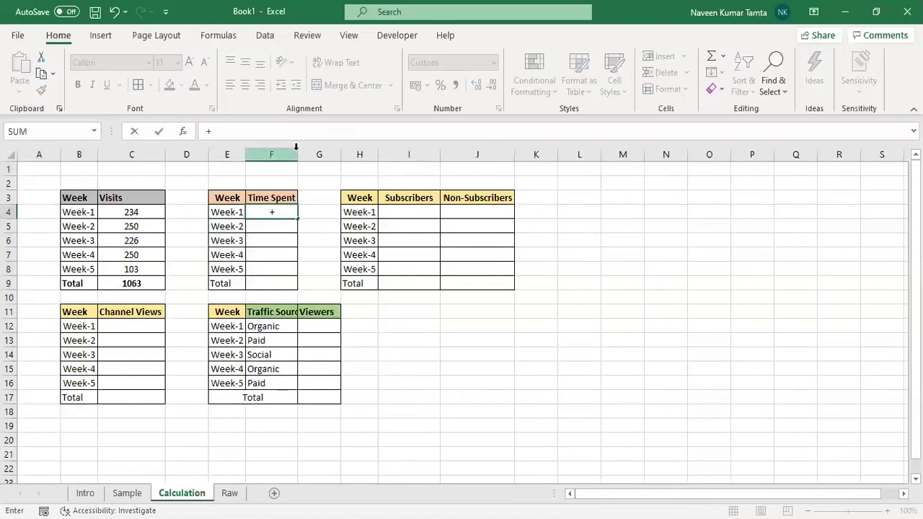
pyautogui.write('AVERAGEIF(')
pyautogui.hotkey('ctrl', 'pagedown')
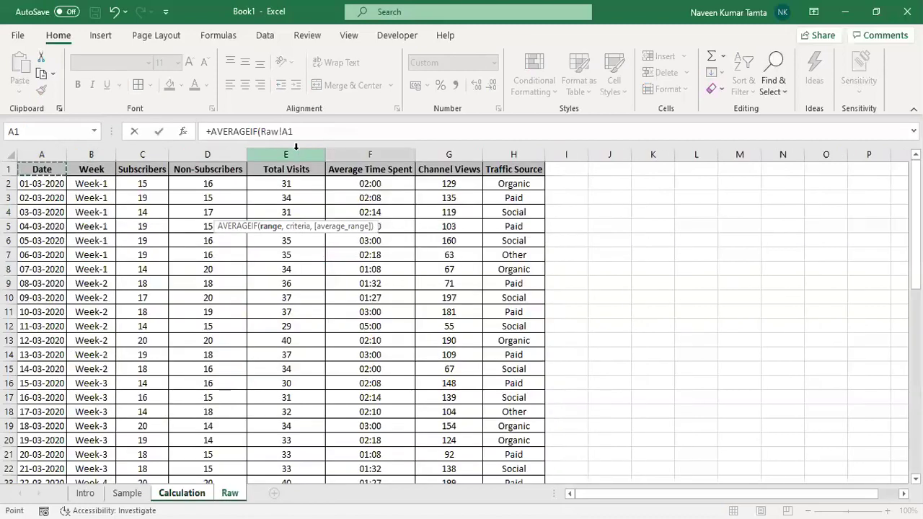
pyautogui.press('Right')
pyautogui.click(92, 148)
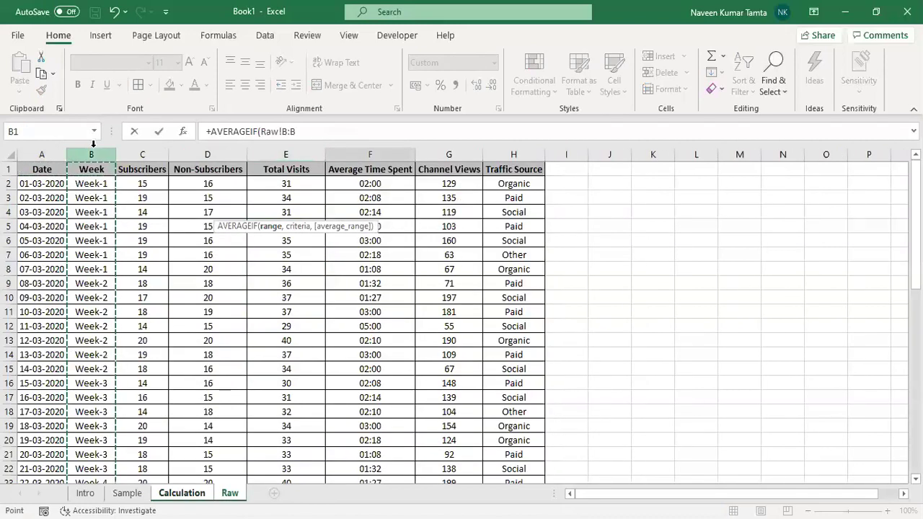
pyautogui.press('F4')
pyautogui.write(',')
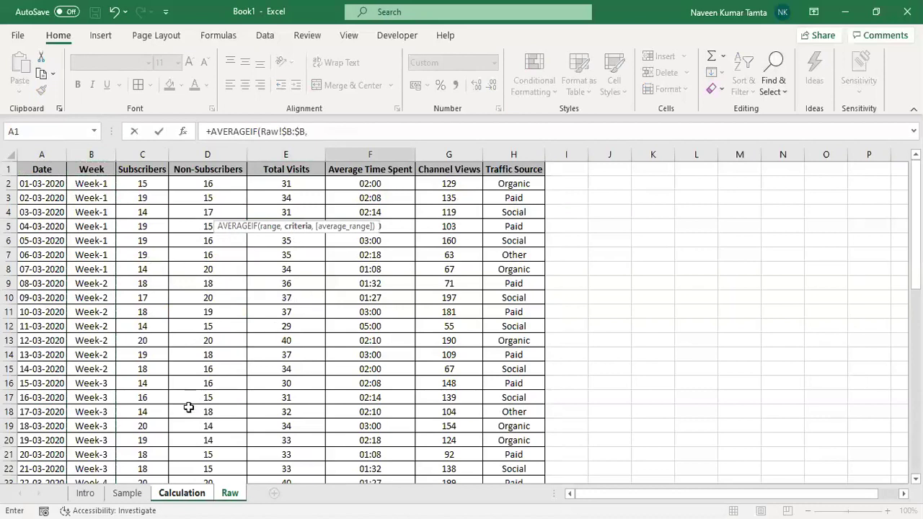
# Set the AVERAGEIF criteria to the Week-1 cell on the Calculation sheet with its column locked as $E4
pyautogui.click(186, 494)
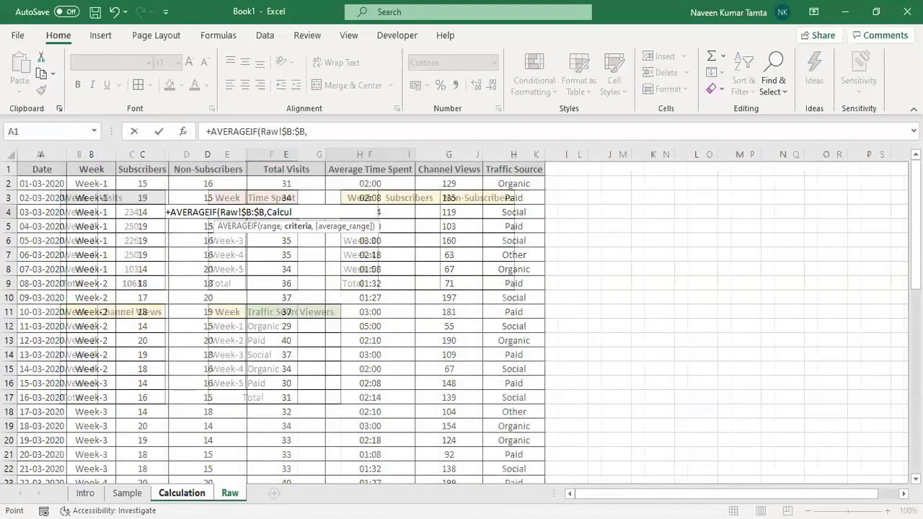
pyautogui.click(225, 238)
pyautogui.press('Up')
pyautogui.press('Up')
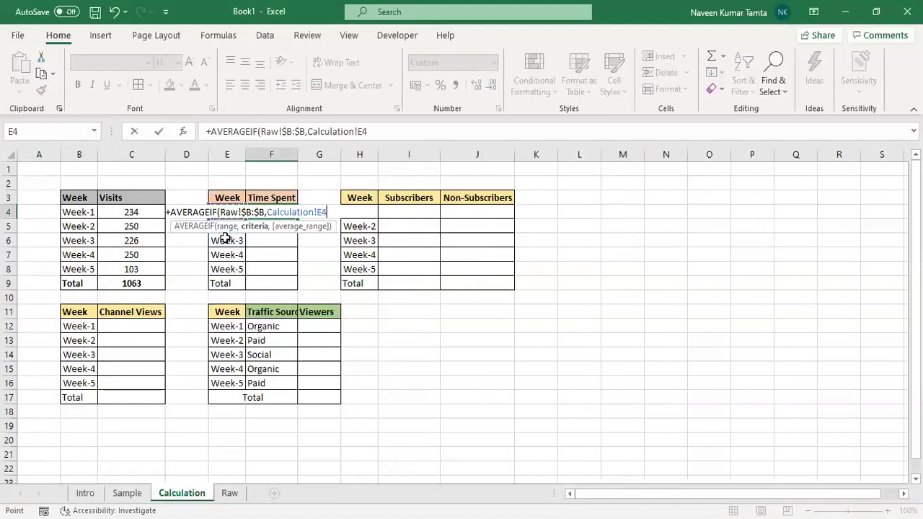
pyautogui.press('F4')
pyautogui.press('F4')
pyautogui.press('F4')
pyautogui.write(',')
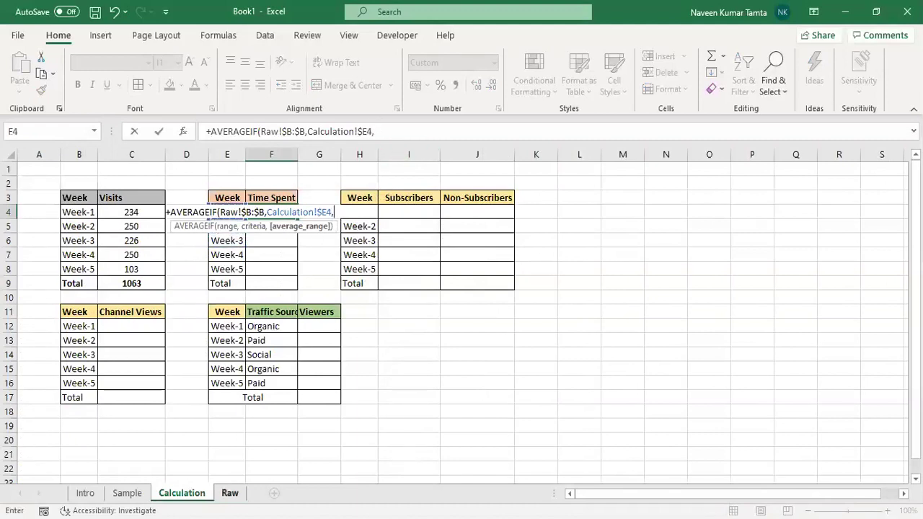
# Use the Raw sheet's Average Time Spent column as the absolute average range $F:$F and complete the AVERAGEIF formula
pyautogui.click(230, 493)
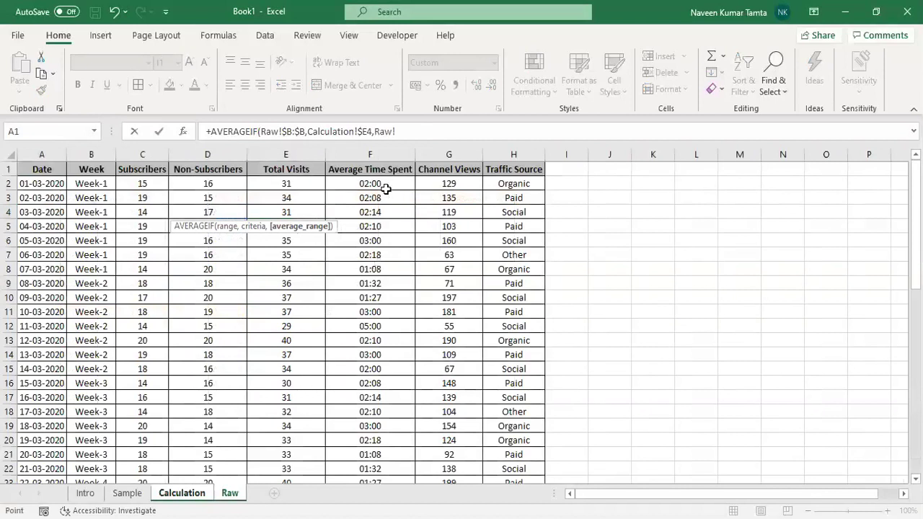
pyautogui.click(382, 149)
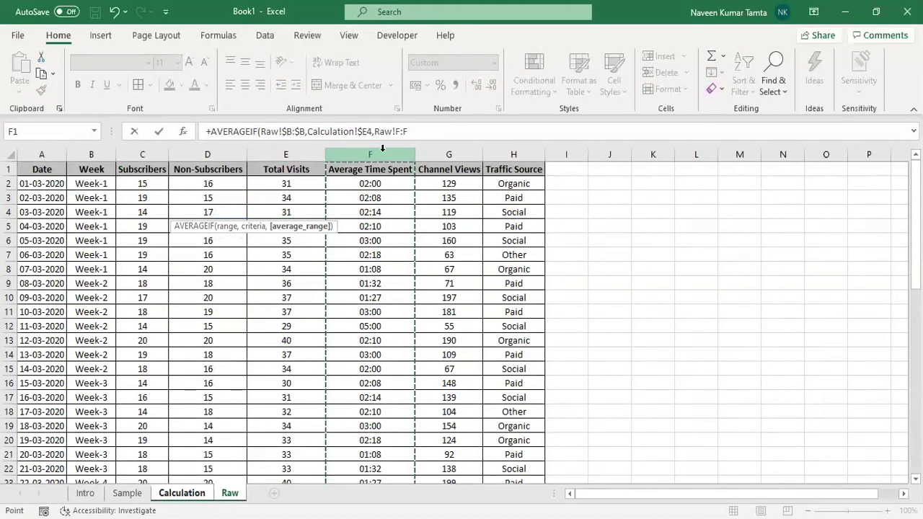
pyautogui.press('Return')
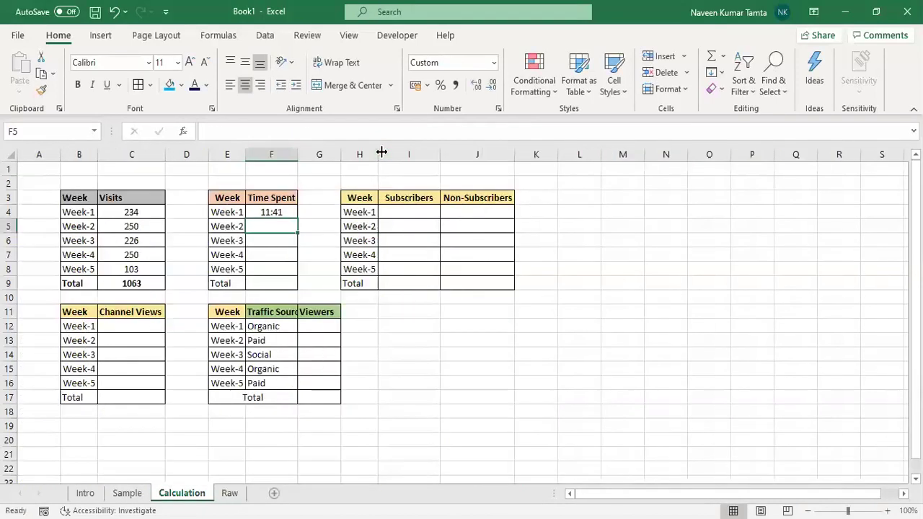
# Fill the Time Spent formula from F4 down through F8 for Week-2 to Week-5
pyautogui.press('Up')
pyautogui.hotkey('shift', 'Down')
pyautogui.hotkey('shift', 'Down')
pyautogui.hotkey('shift', 'Down')
pyautogui.hotkey('shift', 'Down')
pyautogui.hotkey('ctrl', 'd')
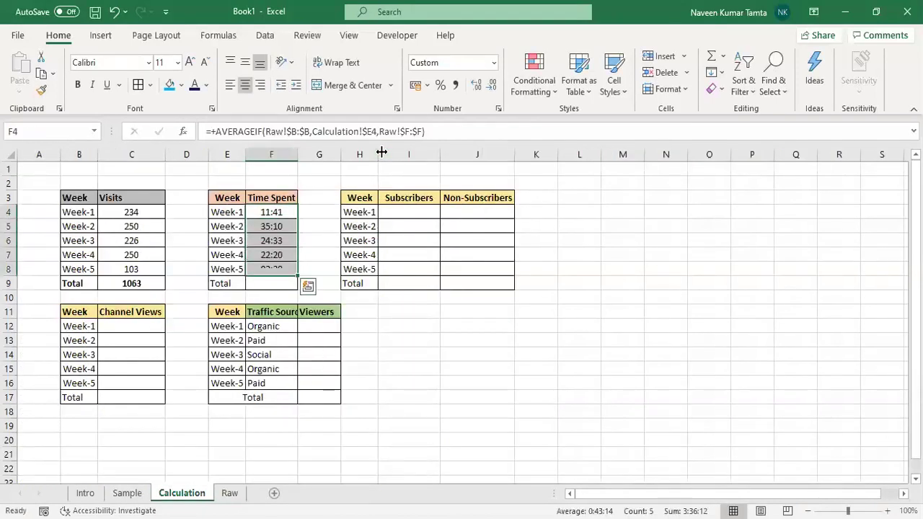
# Review the weekly Time Spent averages in F4:F8
pyautogui.press('Up')
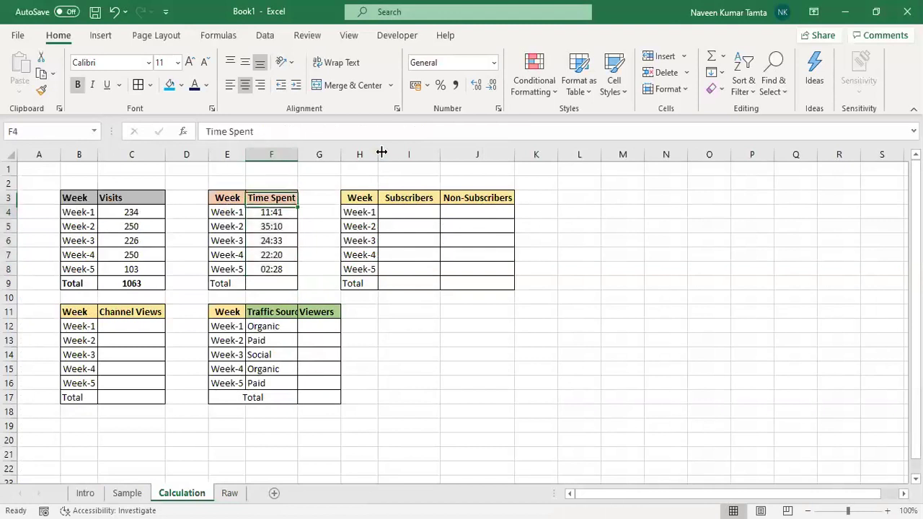
pyautogui.press('Down')
pyautogui.press('Down')
pyautogui.press('Down')
pyautogui.press('Down')
pyautogui.press('Down')
pyautogui.press('Down')
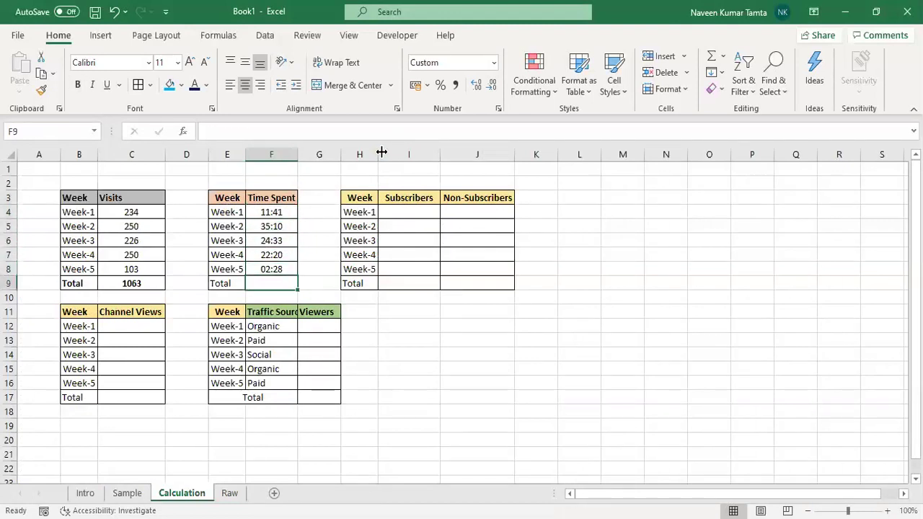
pyautogui.press('Up')
pyautogui.press('Up')
pyautogui.press('Up')
pyautogui.press('Up')
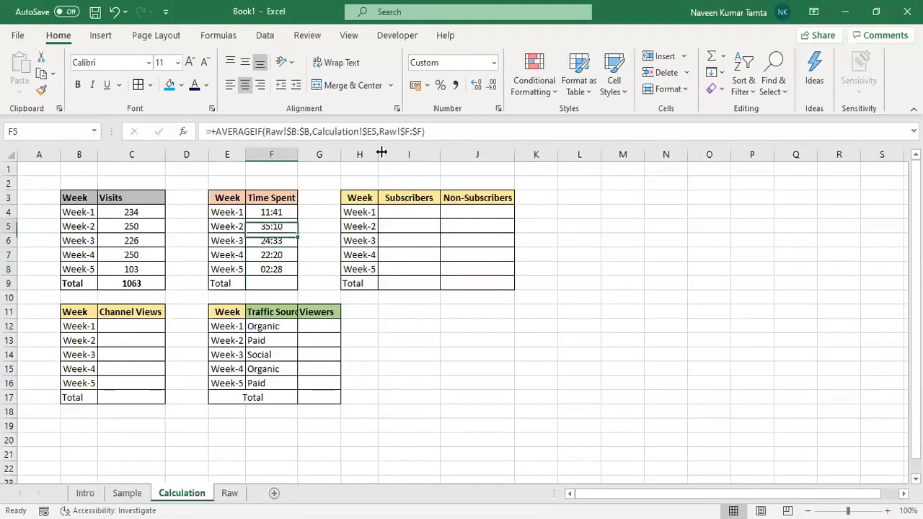
pyautogui.press('Up')
pyautogui.hotkey('shift', 'Down')
pyautogui.hotkey('shift', 'Down')
pyautogui.hotkey('shift', 'Down')
pyautogui.hotkey('shift', 'Down')
# Start an AVERAGE formula in F9, the Total cell of the Time Spent table, referring to the Raw sheet
pyautogui.press('Down')
pyautogui.press('Down')
pyautogui.press('Down')
pyautogui.press('Down')
pyautogui.press('Down')
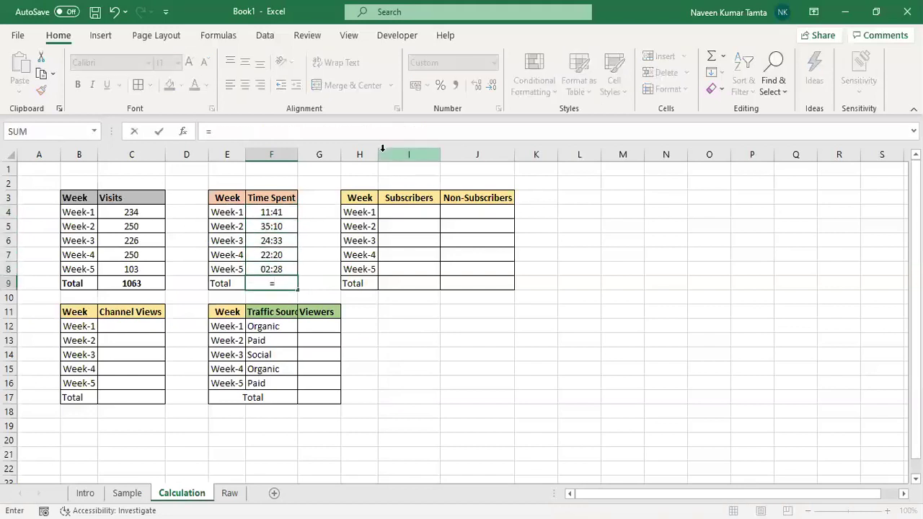
pyautogui.write('AVERAGE(')
pyautogui.hotkey('ctrl', 'pagedown')
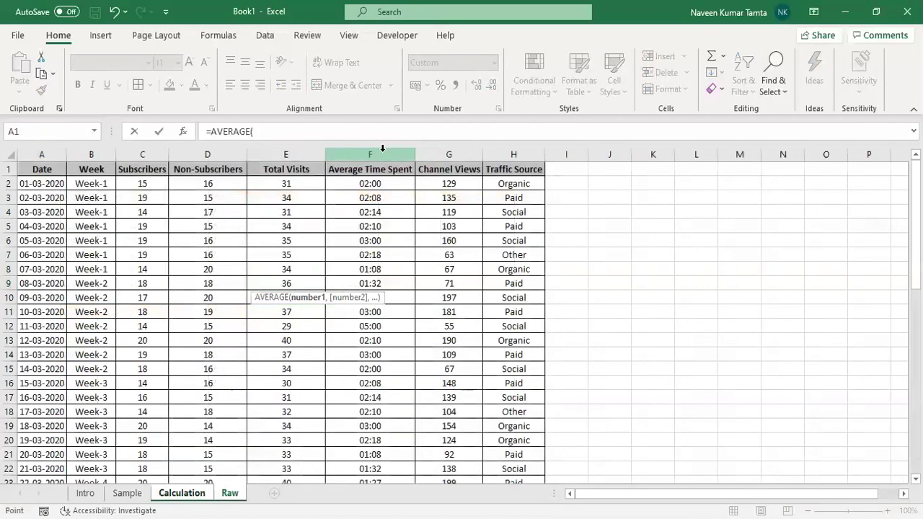
# Use the Raw sheet's Average Time Spent values as the absolute range $F$2:$F$32 and complete the AVERAGE formula
pyautogui.press('Right')
pyautogui.press('Right')
pyautogui.press('Right')
pyautogui.press('Right')
pyautogui.press('Right')
pyautogui.press('Down')
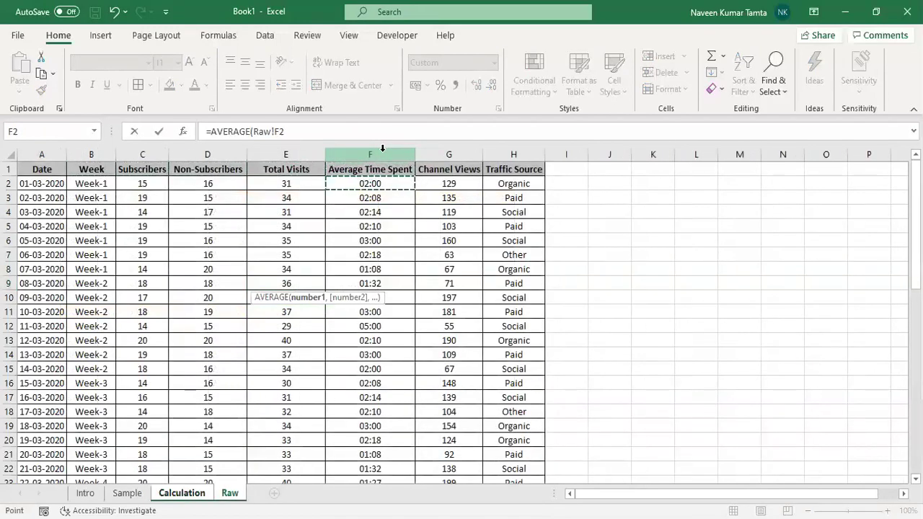
pyautogui.hotkey('ctrl', 'shift', 'Down')
pyautogui.press('F4')
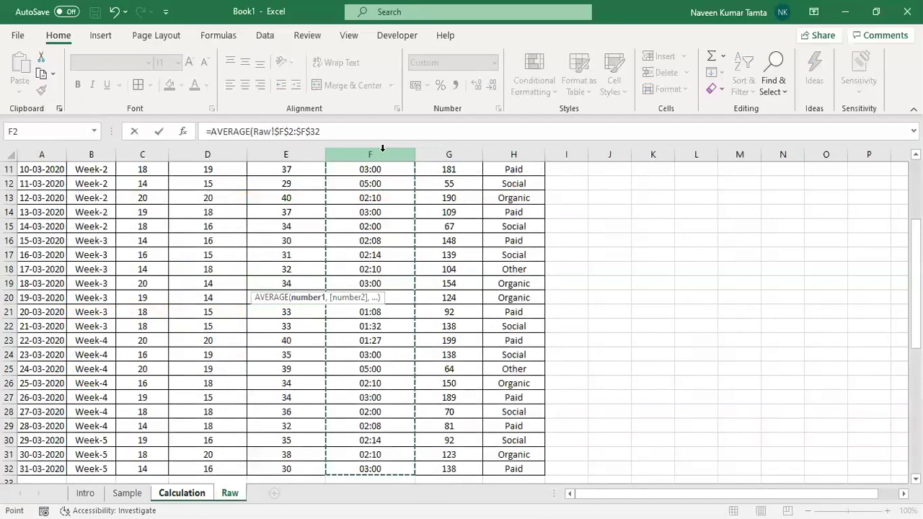
pyautogui.write(')')
pyautogui.press('Return')
pyautogui.press('Up')
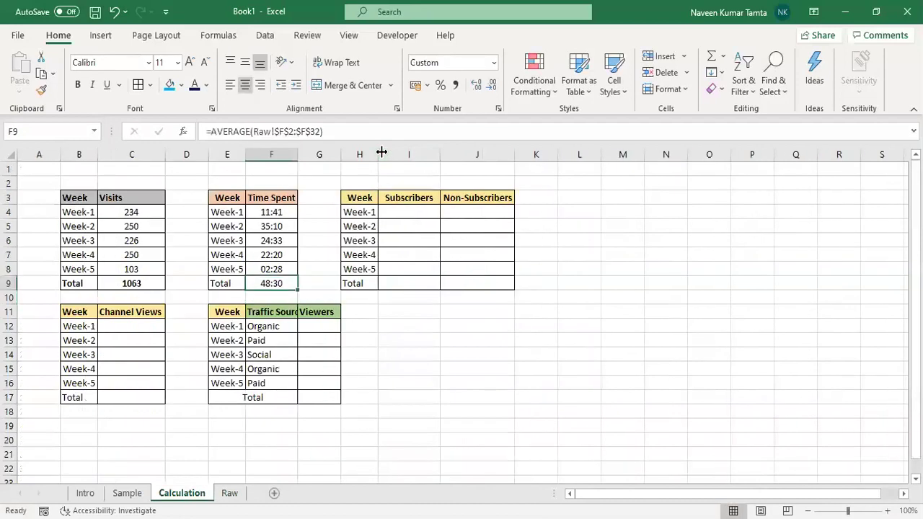
# Check the Time Spent results from the Total row up to Week-1
pyautogui.press('Left')
pyautogui.press('Right')
pyautogui.press('Up')
pyautogui.press('Up')
pyautogui.press('Up')
pyautogui.press('Up')
pyautogui.press('Up')
pyautogui.press('Up')
pyautogui.press('Up')
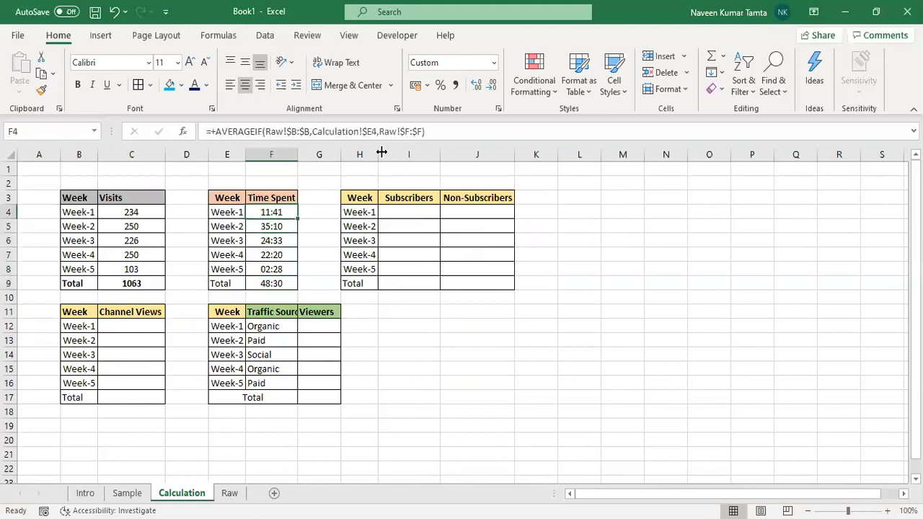
# Look over the Subscribers and Non-Subscribers table and compare it with the dashboard on the Sample sheet
pyautogui.press('Down')
pyautogui.press('Right')
pyautogui.press('Right')
pyautogui.press('Down')
pyautogui.press('Right')
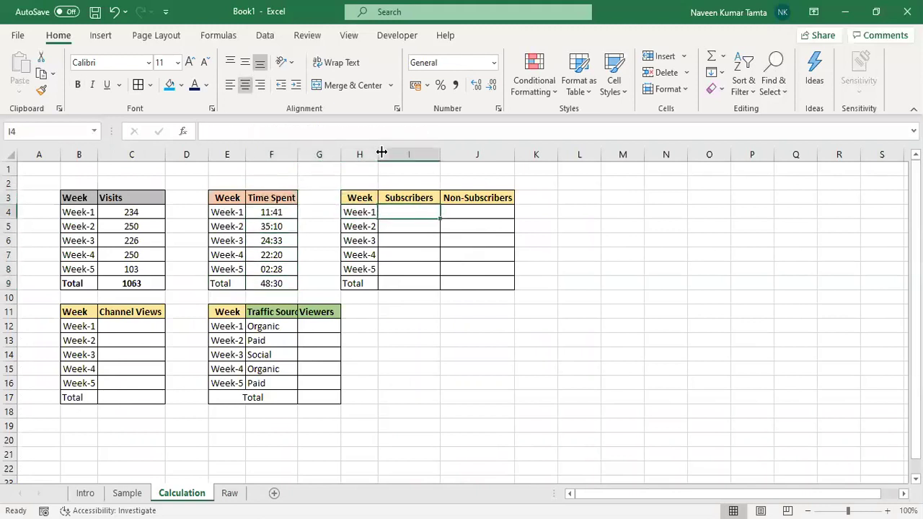
pyautogui.press('Up')
pyautogui.press('Right')
pyautogui.press('Left')
pyautogui.press('Left')
pyautogui.hotkey('ctrl', 'pageup')
pyautogui.press('Right')
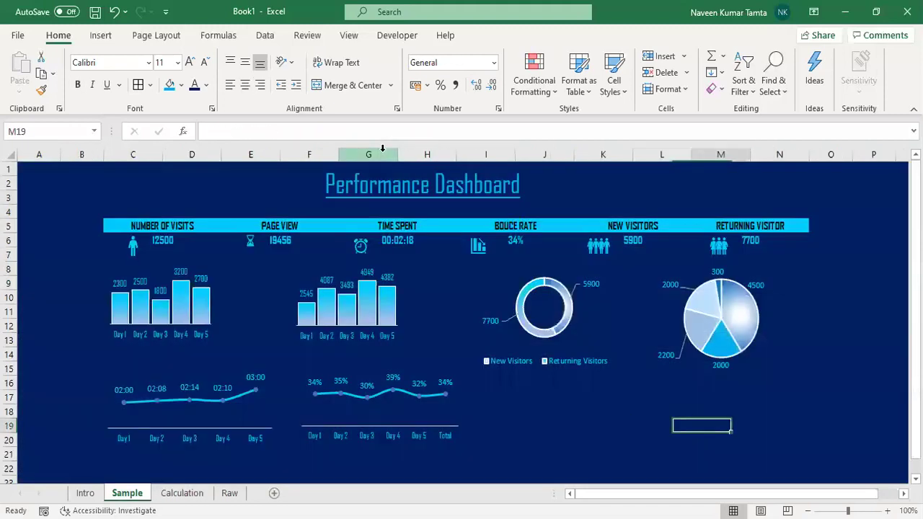
# Examine the Channel Views column in the Raw sheet and return to the Calculation sheet's Subscribers heading
pyautogui.hotkey('ctrl', 'pagedown')
pyautogui.hotkey('ctrl', 'pagedown')
pyautogui.press('Right')
pyautogui.press('Right')
pyautogui.press('Left')
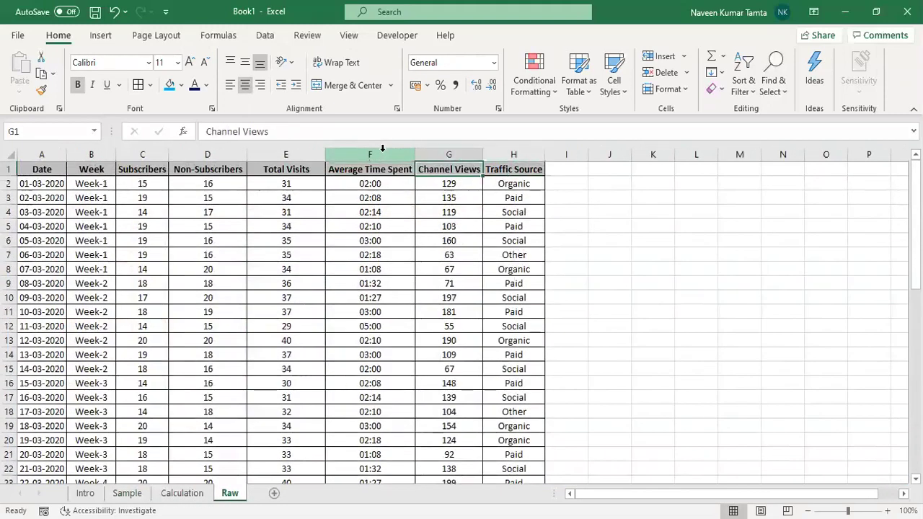
pyautogui.hotkey('ctrl', 'shift', 'Down')
pyautogui.hotkey('ctrl', 'shift', 'Up')
pyautogui.hotkey('ctrl', 'pageup')
pyautogui.press('Right')
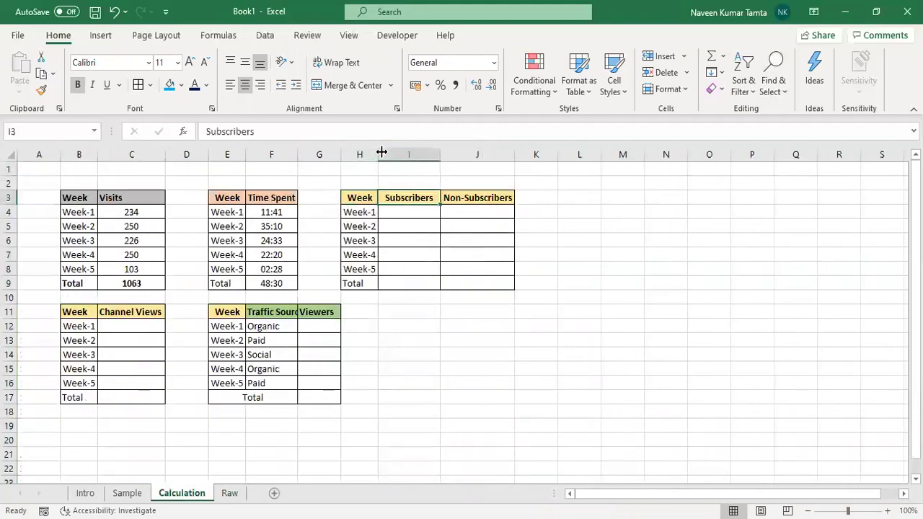
# Examine the Subscribers and Non-Subscribers data in C1:D32 of the Raw sheet
pyautogui.press('Down')
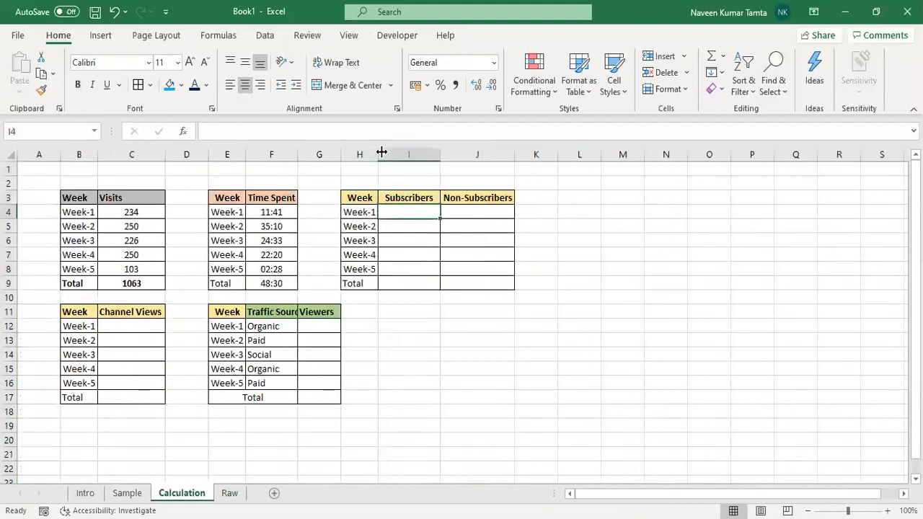
pyautogui.hotkey('ctrl', 'pageup')
pyautogui.press('Left')
pyautogui.hotkey('ctrl', 'pagedown')
pyautogui.hotkey('ctrl', 'pagedown')
pyautogui.press('Left')
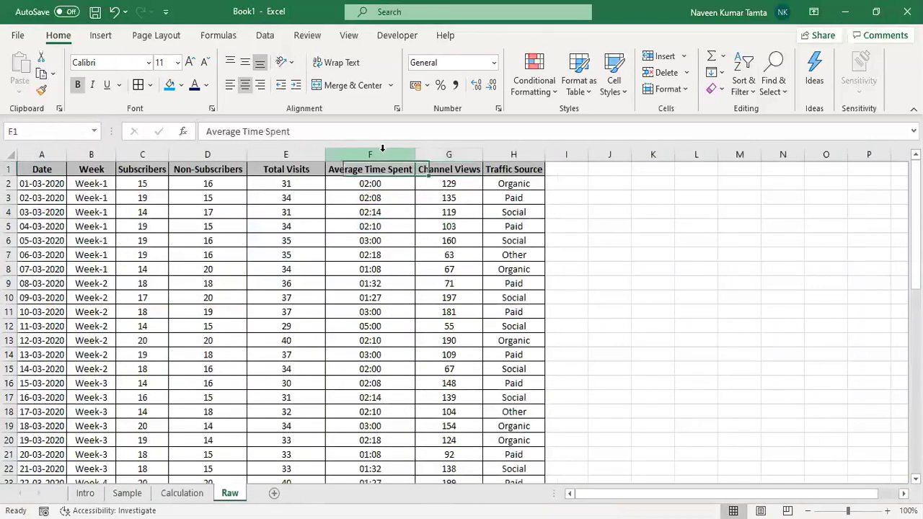
pyautogui.press('Left')
pyautogui.press('Left')
pyautogui.press('Left')
pyautogui.hotkey('shift', 'Right')
pyautogui.hotkey('ctrl', 'shift', 'Down')
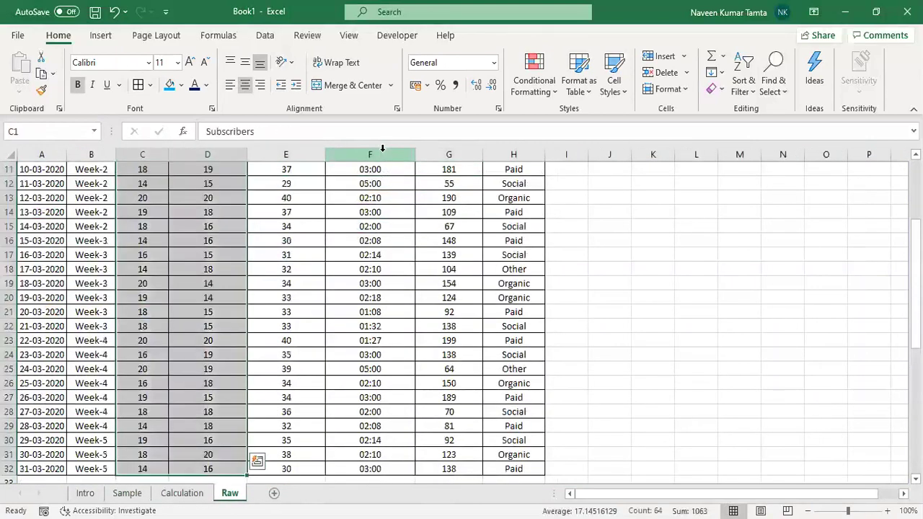
pyautogui.hotkey('ctrl', 'Up')
# Start a SUMIF formula in cell I4 of the Calculation sheet with Raw!$B:$B as the range
pyautogui.hotkey('ctrl', 'pageup')
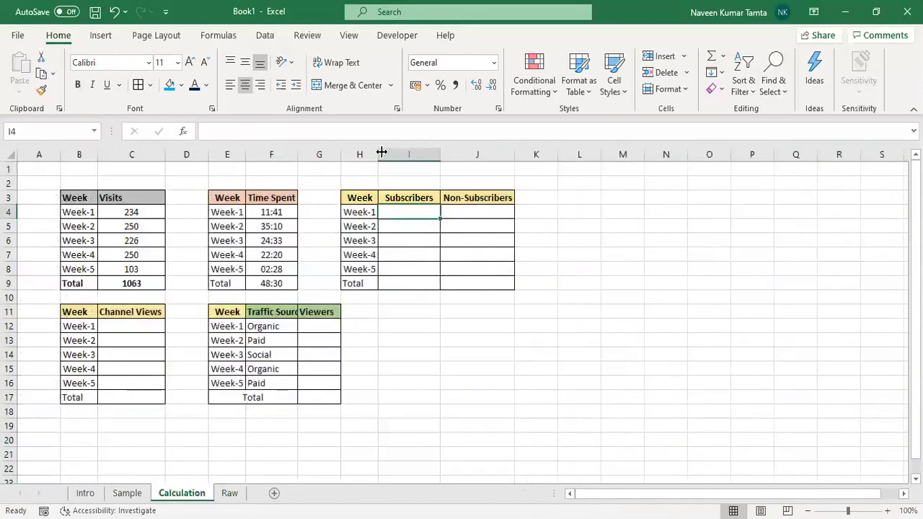
pyautogui.write('+')
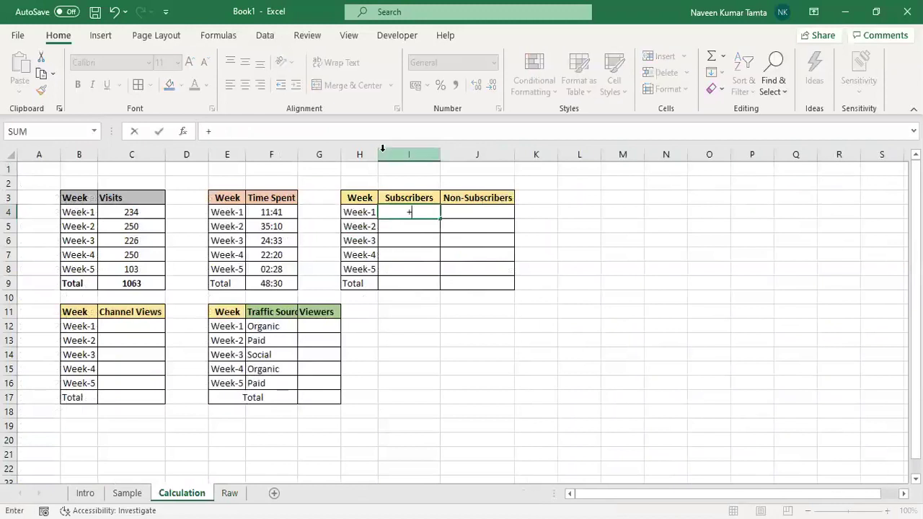
pyautogui.write('sumk')
pyautogui.press('BackSpace')
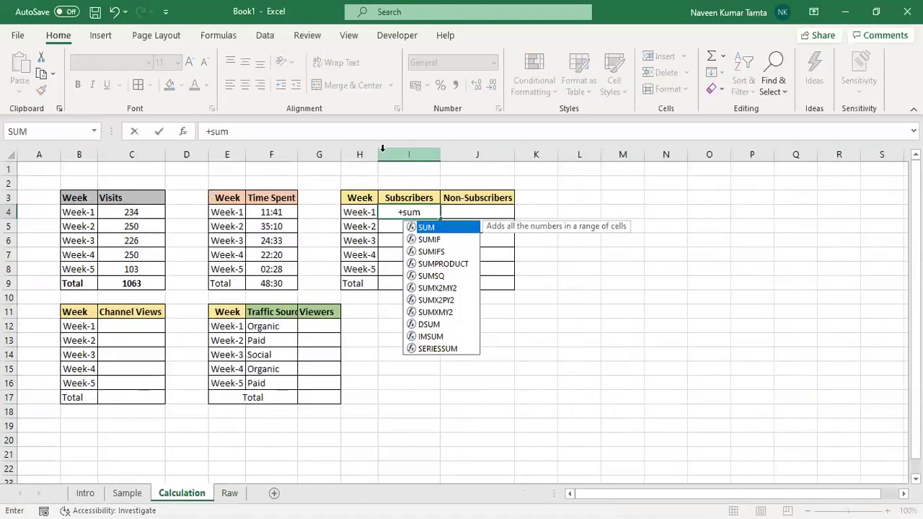
pyautogui.press('Down')
pyautogui.press('Tab')
pyautogui.hotkey('ctrl', 'pagedown')
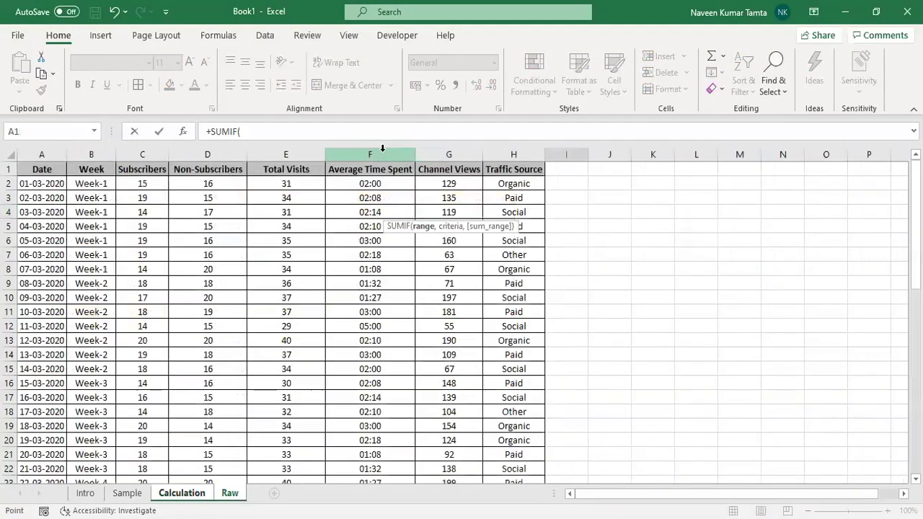
pyautogui.press('Up')
pyautogui.press('Right')
pyautogui.hotkey('ctrl', 'space')
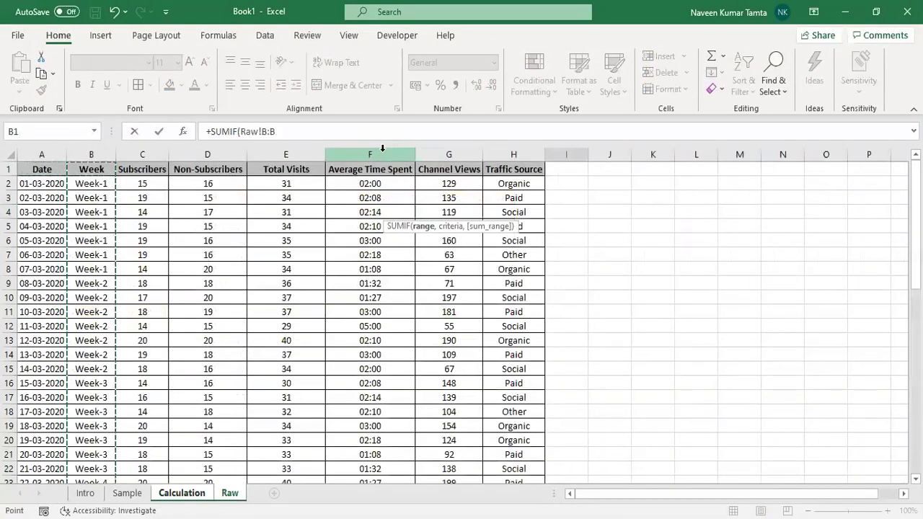
pyautogui.press('F4')
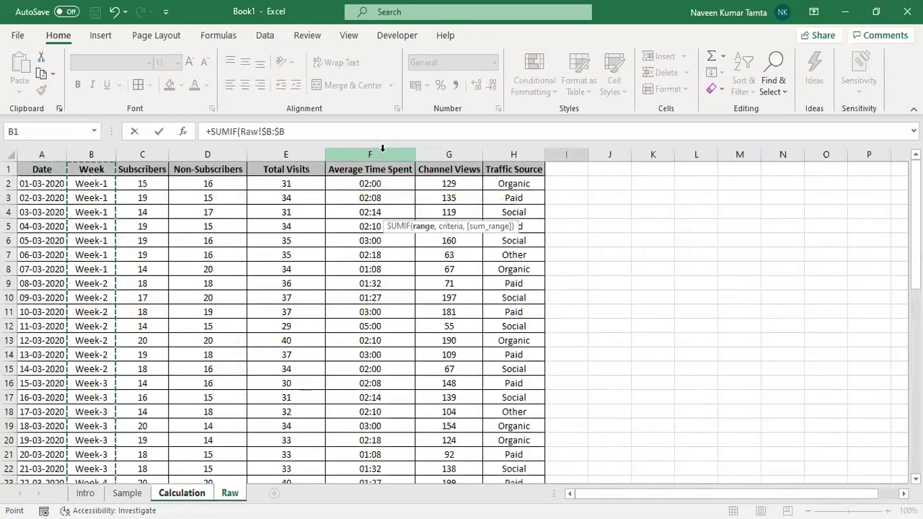
# Complete the I4 SUMIF with Calculation!$H4 as the criteria and Raw!$C:$C as the sum range
pyautogui.write(',')
pyautogui.hotkey('ctrl', 'pageup')
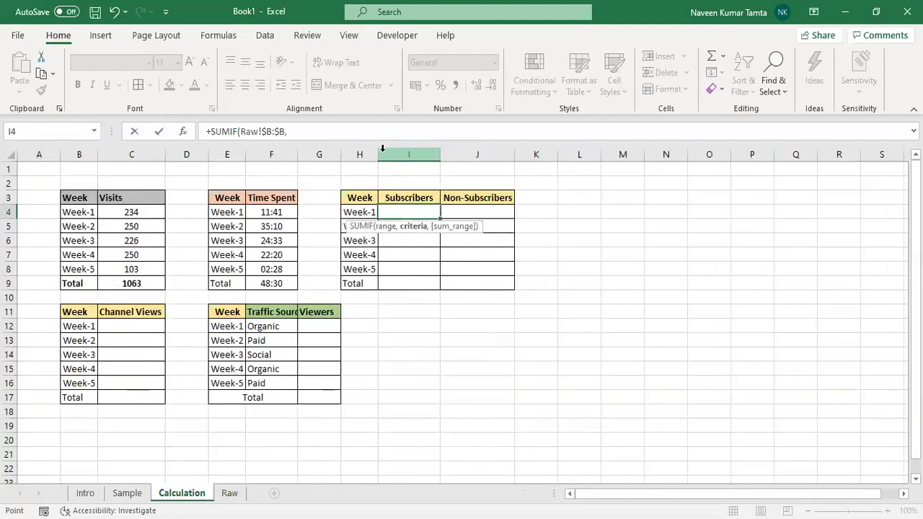
pyautogui.press('F4')
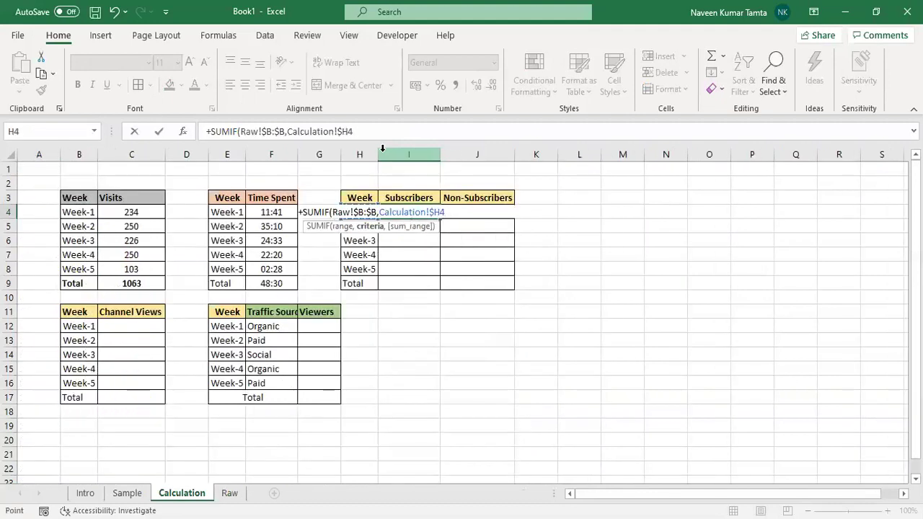
pyautogui.write(',')
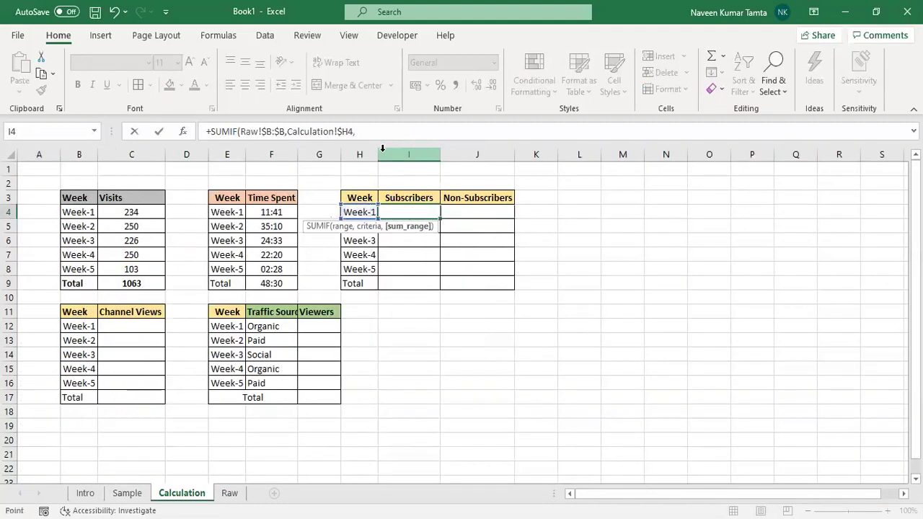
pyautogui.hotkey('ctrl', 'pagedown')
pyautogui.press('Right')
pyautogui.press('Right')
pyautogui.hotkey('ctrl', 'space')
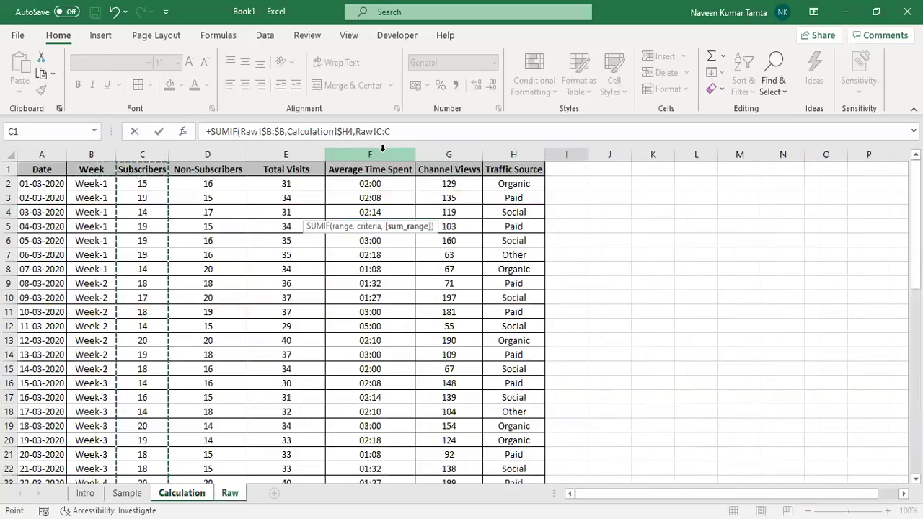
pyautogui.press('F4')
pyautogui.write(')')
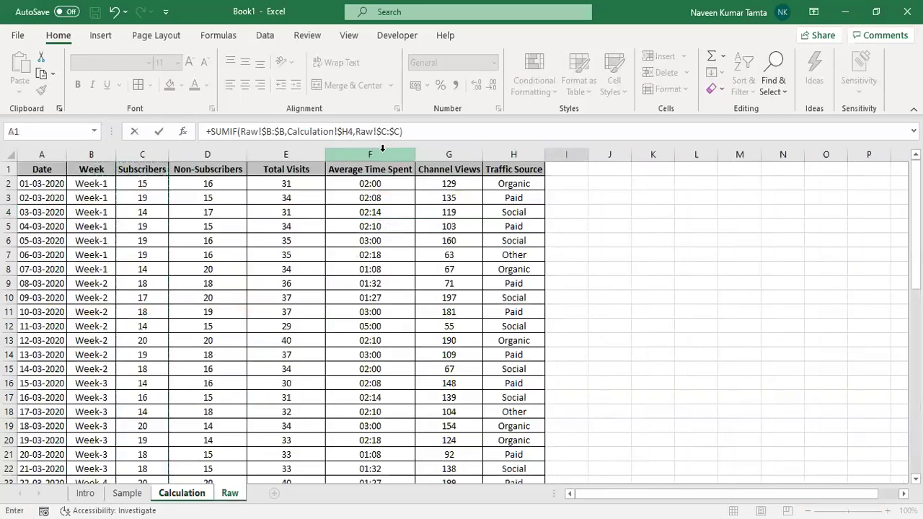
pyautogui.press('Return')
pyautogui.press('Up')
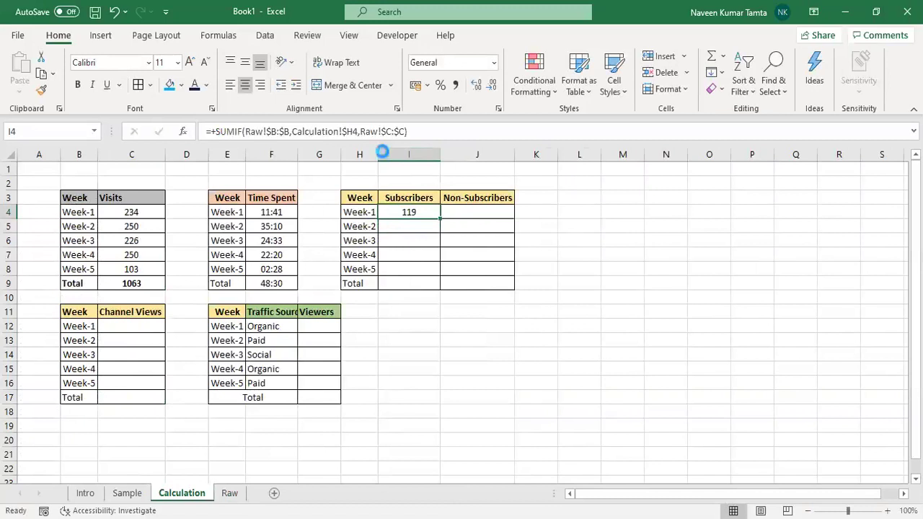
# Paste the Week-1 Subscribers cell into J4 as formulas only and change the sum range to Raw!$D:$D
pyautogui.hotkey('ctrl', 'c')
pyautogui.press('Right')
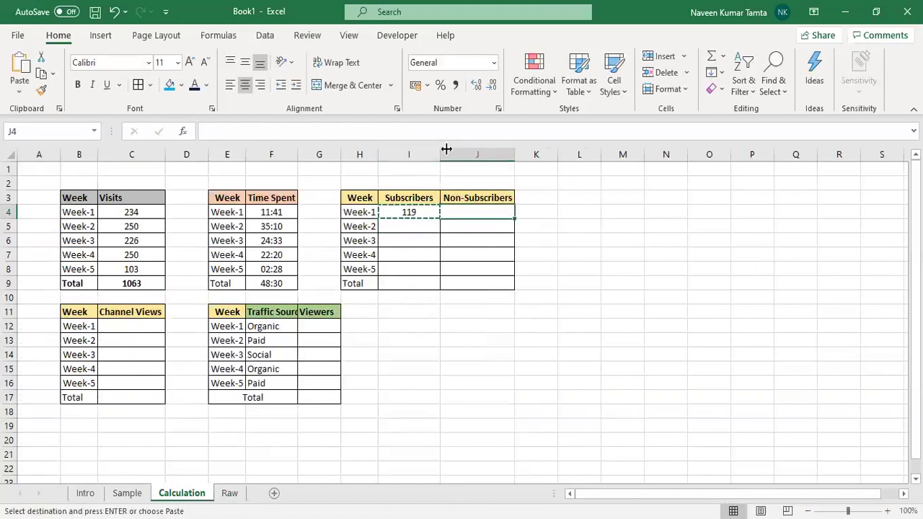
pyautogui.hotkey('ctrl', 'alt', 'v')
pyautogui.click(504, 225)
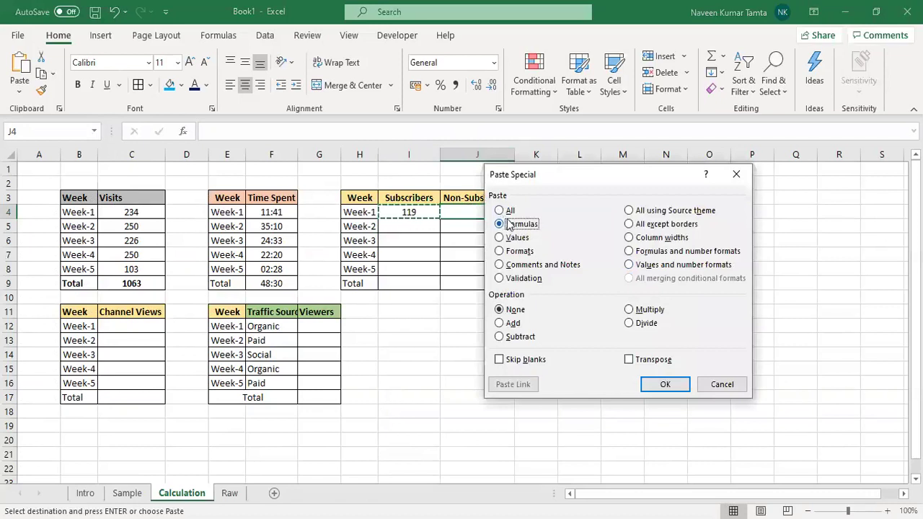
pyautogui.click(668, 388)
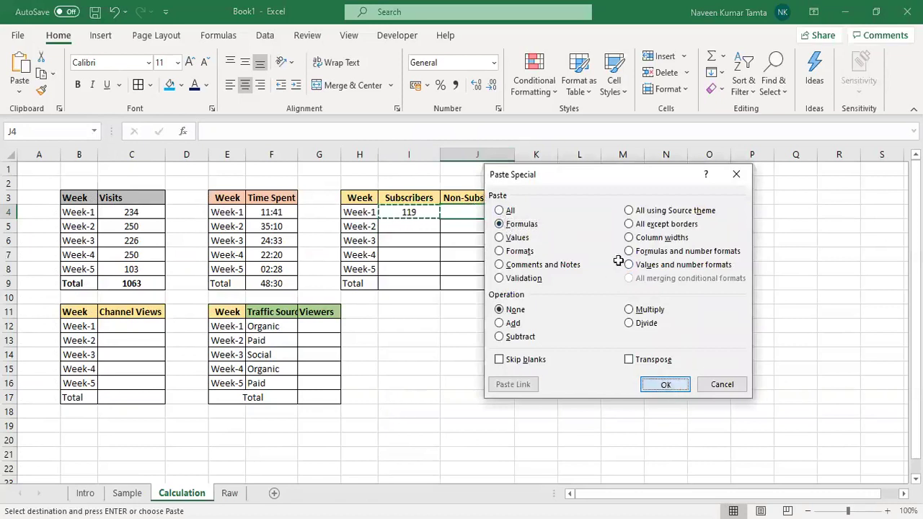
pyautogui.doubleClick(389, 130)
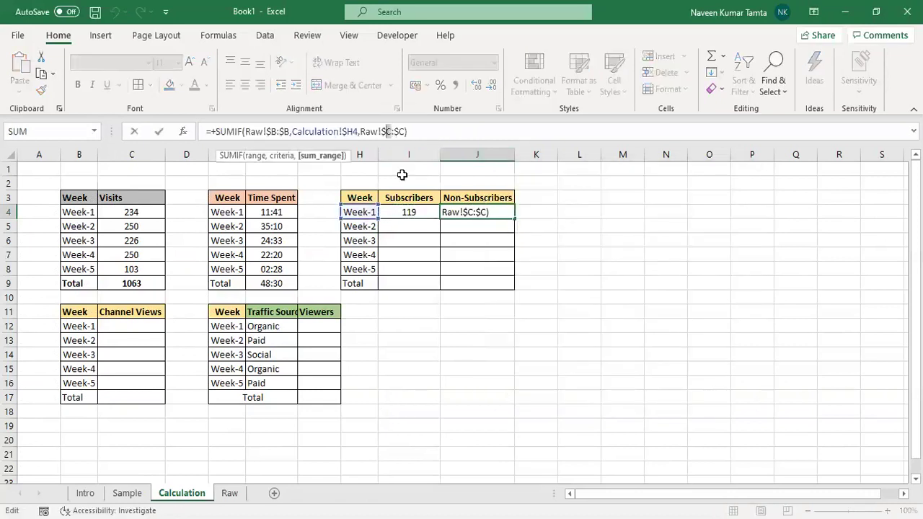
pyautogui.write('D')
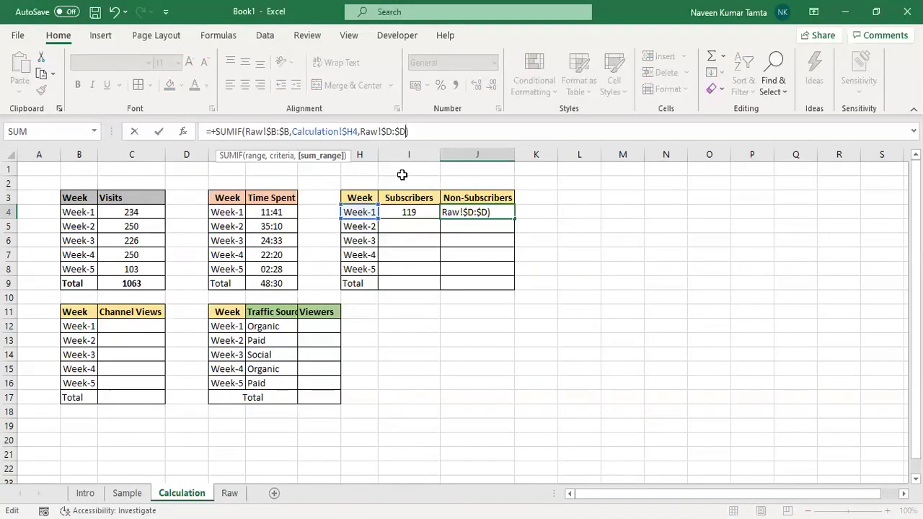
pyautogui.press('Return')
# Fill the Week-1 Subscribers and Non-Subscribers formulas down through Week-5 in I4:J8
pyautogui.press('Up')
pyautogui.press('Left')
pyautogui.hotkey('shift', 'Down')
pyautogui.hotkey('shift', 'Down')
pyautogui.hotkey('shift', 'Right')
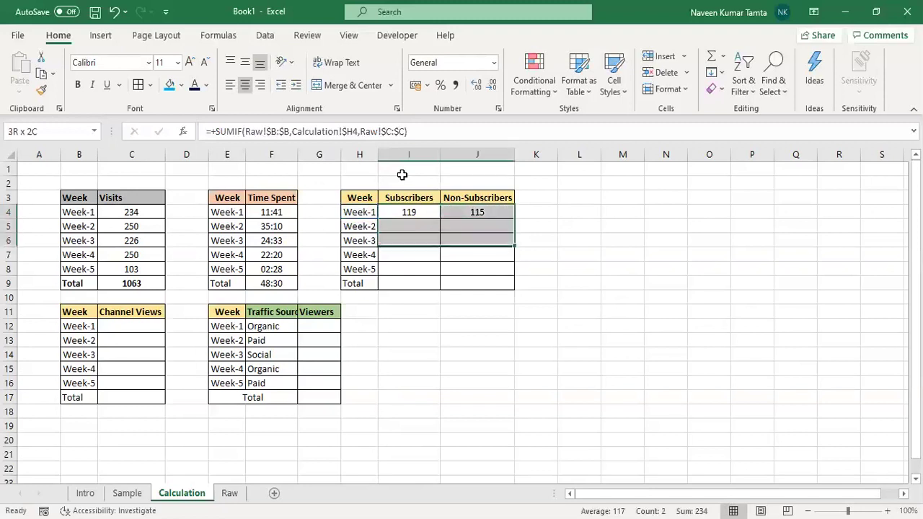
pyautogui.hotkey('shift', 'Down')
pyautogui.hotkey('shift', 'Down')
pyautogui.hotkey('ctrl', 'd')
pyautogui.press('Down')
pyautogui.press('Down')
pyautogui.press('Down')
pyautogui.press('Down')
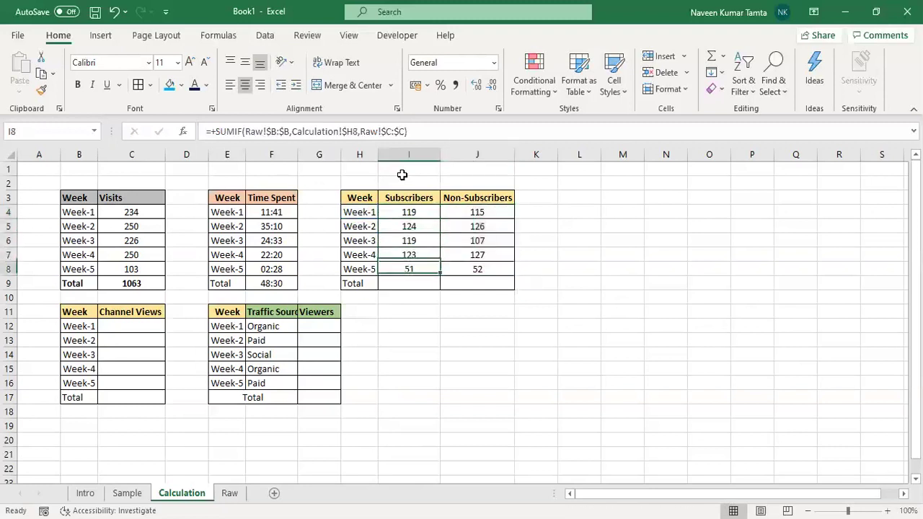
pyautogui.press('Down')
# Copy the Time Spent total from F9 into the Subscribers Total cell I9
pyautogui.press('Left')
pyautogui.press('Left')
pyautogui.press('Left')
pyautogui.hotkey('ctrl', 'c')
pyautogui.press('Right')
pyautogui.press('Right')
pyautogui.press('Right')
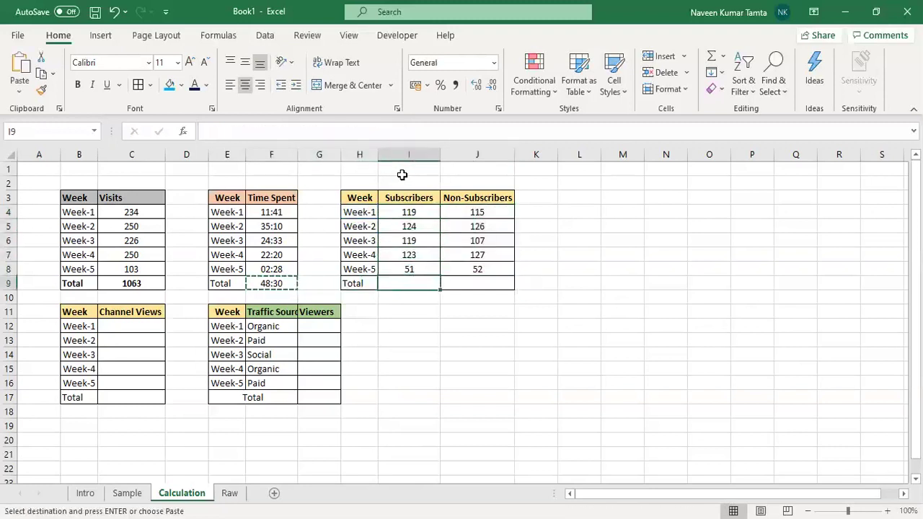
pyautogui.hotkey('ctrl', 'v')
# Copy the Visits total formula from C9 into the Subscribers and Non-Subscribers Total cells I9:J9
pyautogui.press('Left')
pyautogui.press('Left')
pyautogui.press('Left')
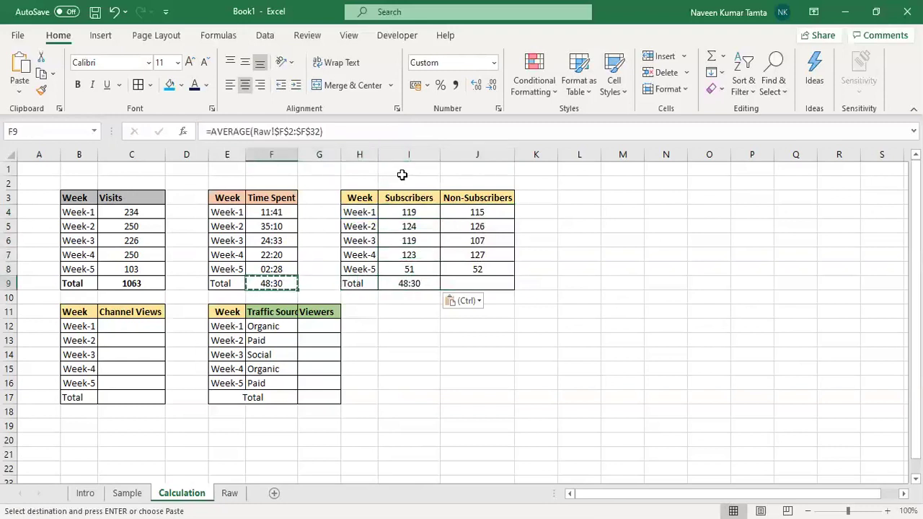
pyautogui.press('Left')
pyautogui.press('Left')
pyautogui.press('Left')
pyautogui.hotkey('ctrl', 'c')
pyautogui.press('Right')
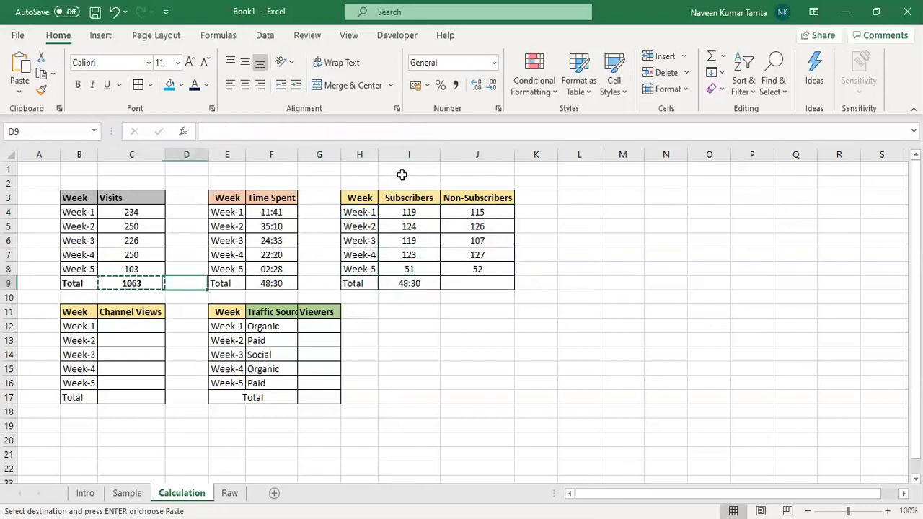
pyautogui.press('Right')
pyautogui.press('Right')
pyautogui.press('Right')
pyautogui.press('Right')
pyautogui.press('Right')
pyautogui.hotkey('ctrl', 'v')
pyautogui.hotkey('shift', 'Right')
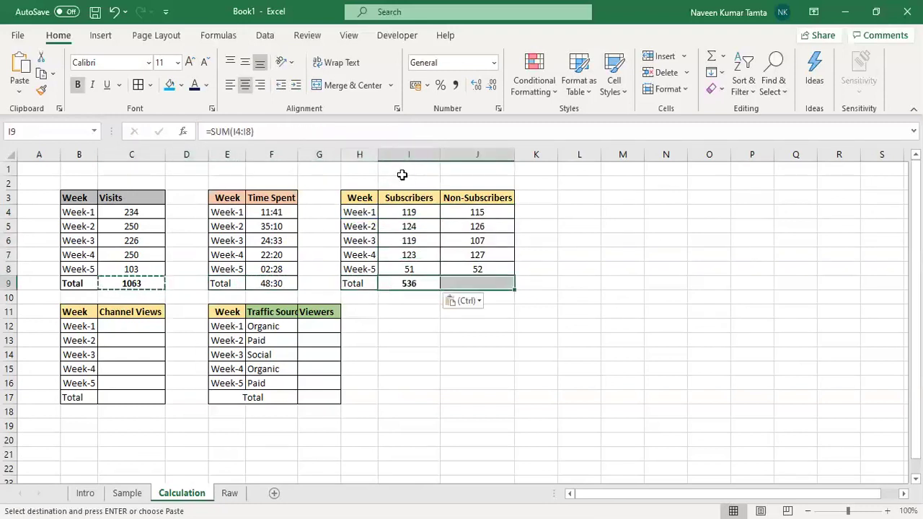
pyautogui.hotkey('ctrl', 'v')
# Review the weekly Subscribers and Non-Subscribers results and compare them with the Non-Subscribers column in the Raw sheet
pyautogui.press('Right')
pyautogui.press('Up')
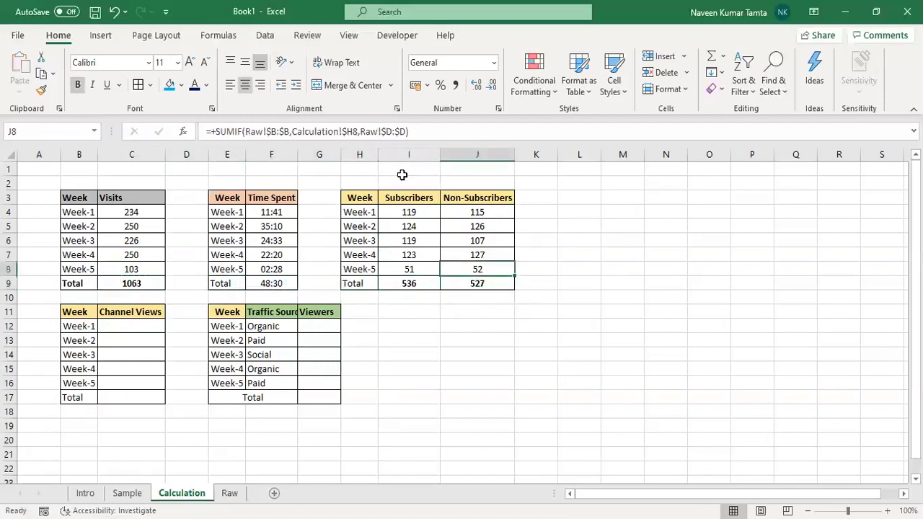
pyautogui.press('Up')
pyautogui.press('Up')
pyautogui.press('Up')
pyautogui.press('Up')
pyautogui.press('Left')
pyautogui.hotkey('shift', 'Right')
pyautogui.hotkey('shift', 'Down')
pyautogui.hotkey('shift', 'Down')
pyautogui.hotkey('shift', 'Down')
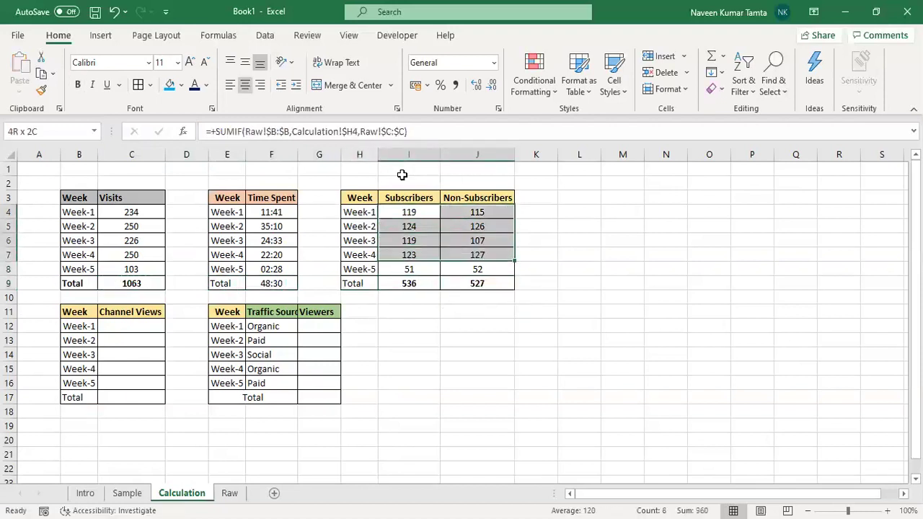
pyautogui.hotkey('shift', 'Down')
pyautogui.press('Up')
pyautogui.press('Up')
pyautogui.press('Down')
pyautogui.press('Right')
pyautogui.press('Down')
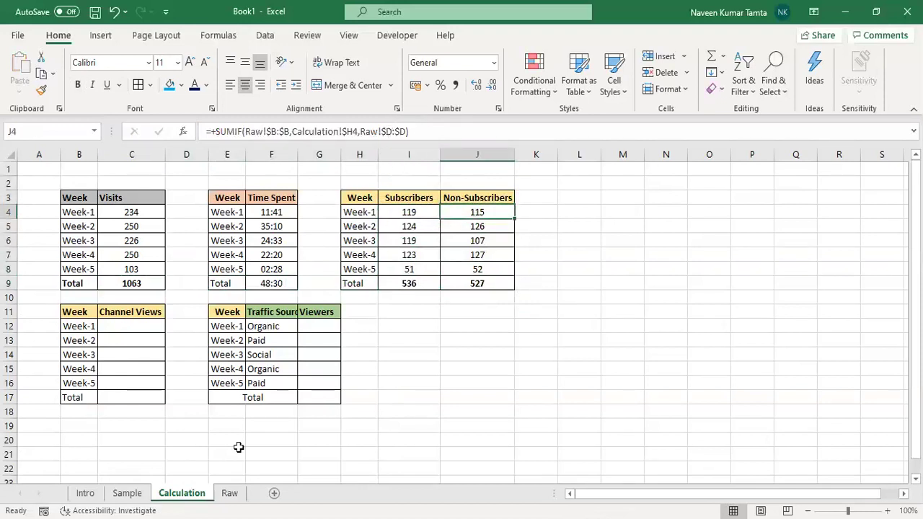
pyautogui.click(227, 494)
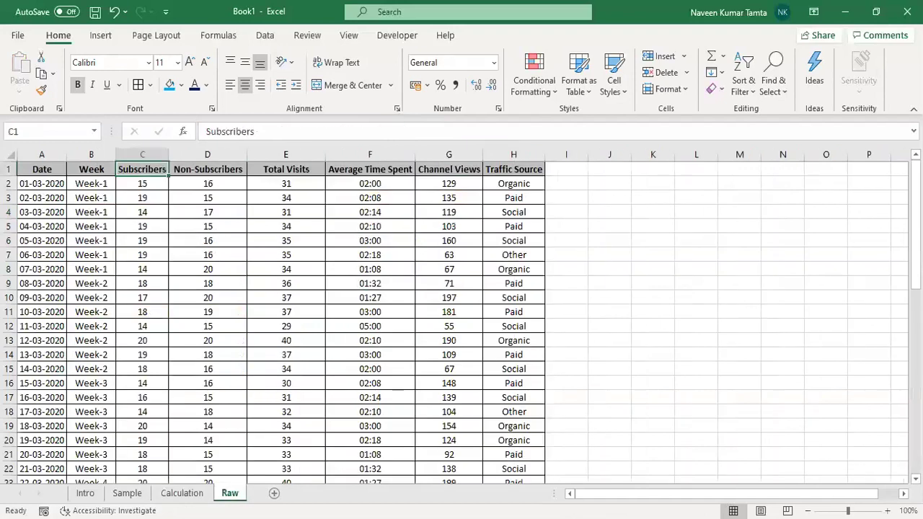
pyautogui.click(212, 153)
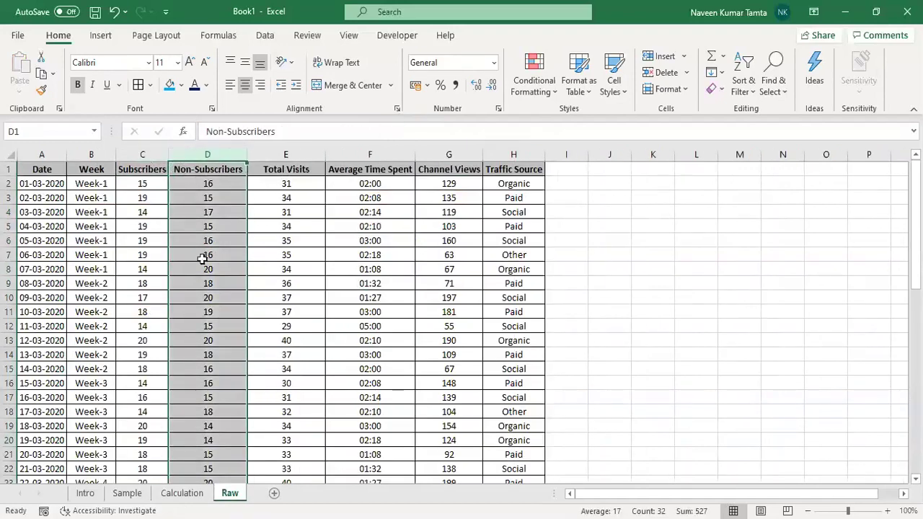
pyautogui.click(182, 493)
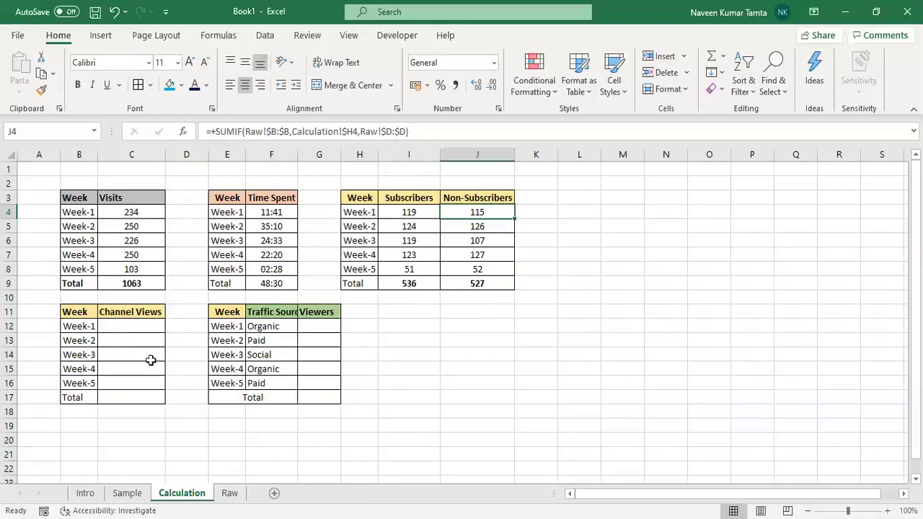
# Start a SUMIF formula for Week-1 Channel Views in C12 with Raw!$B:$B as the range
pyautogui.click(143, 326)
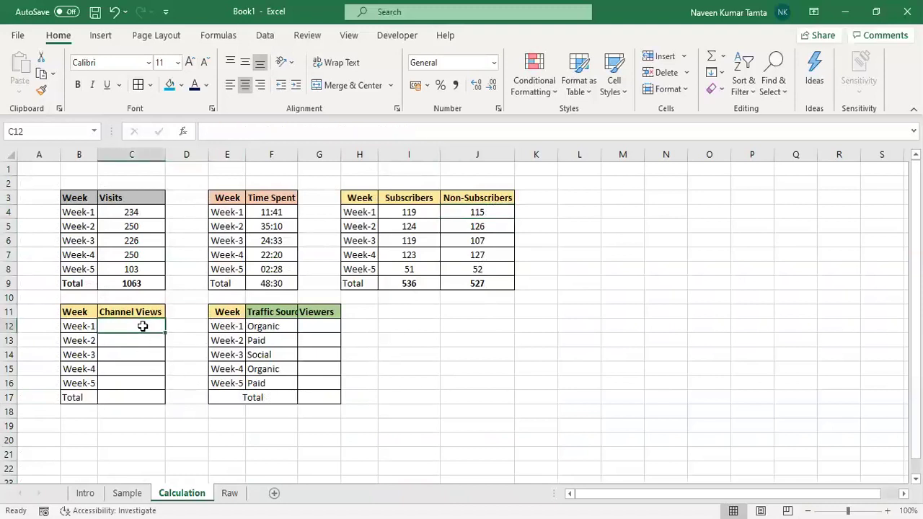
pyautogui.write('+')
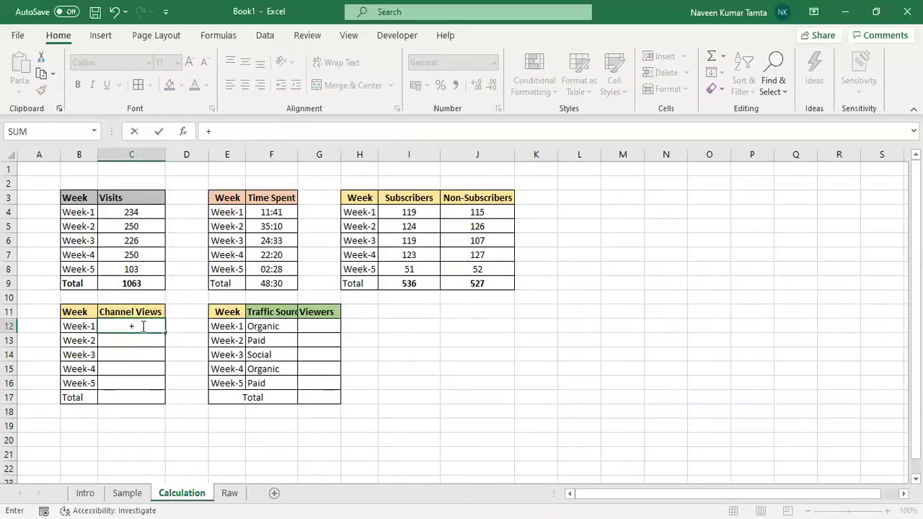
pyautogui.write('SUMIF(')
pyautogui.hotkey('ctrl', 'pagedown')
pyautogui.press('Right')
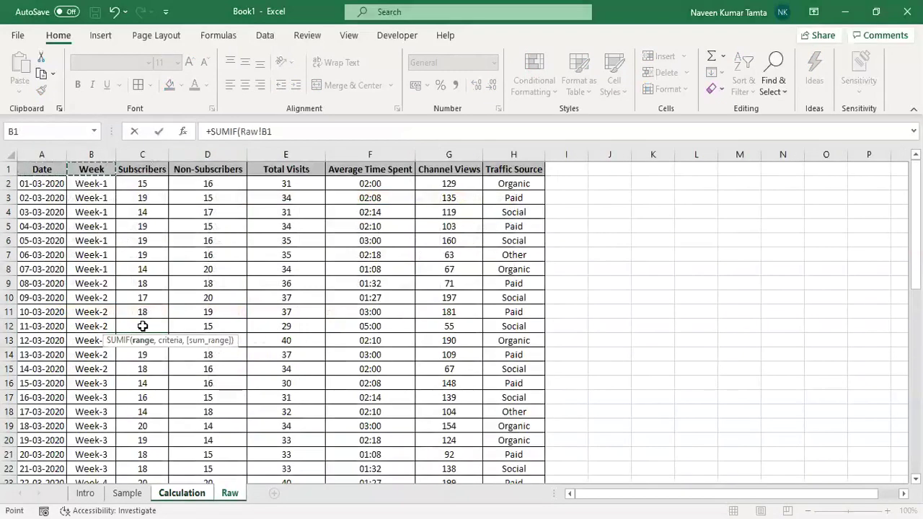
pyautogui.hotkey('ctrl', 'space')
pyautogui.press('F4')
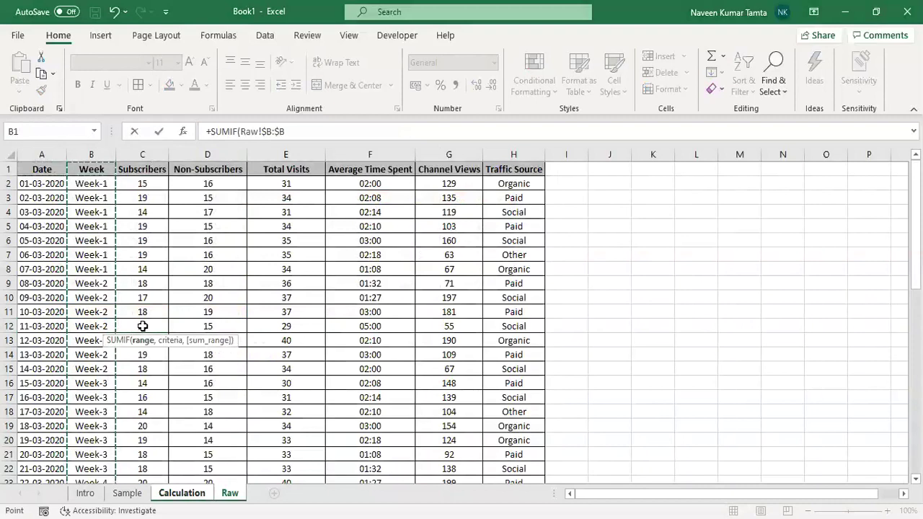
# Set the criteria of the Week-1 Channel Views SUMIF formula to Calculation!$B12
pyautogui.write(',')
pyautogui.hotkey('ctrl', 'pageup')
pyautogui.press('Left')
pyautogui.press('F4')
pyautogui.press('F4')
pyautogui.press('F4')
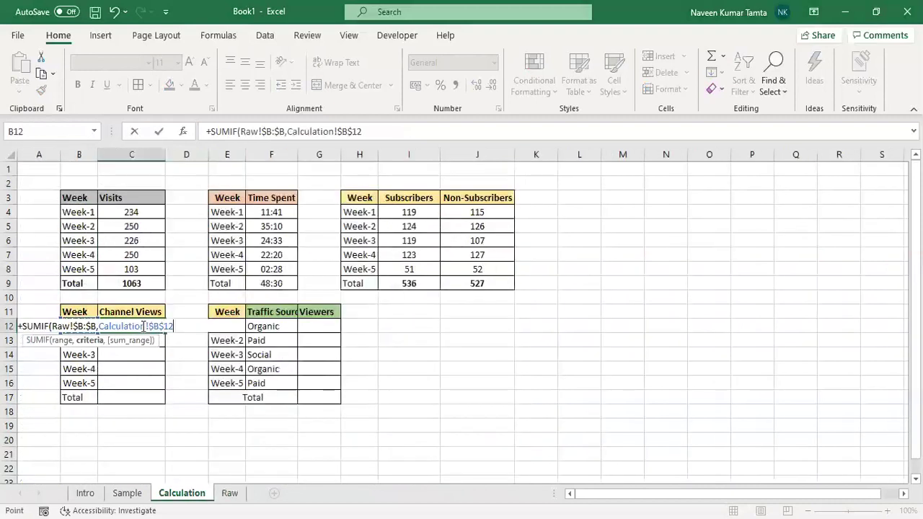
pyautogui.write(',')
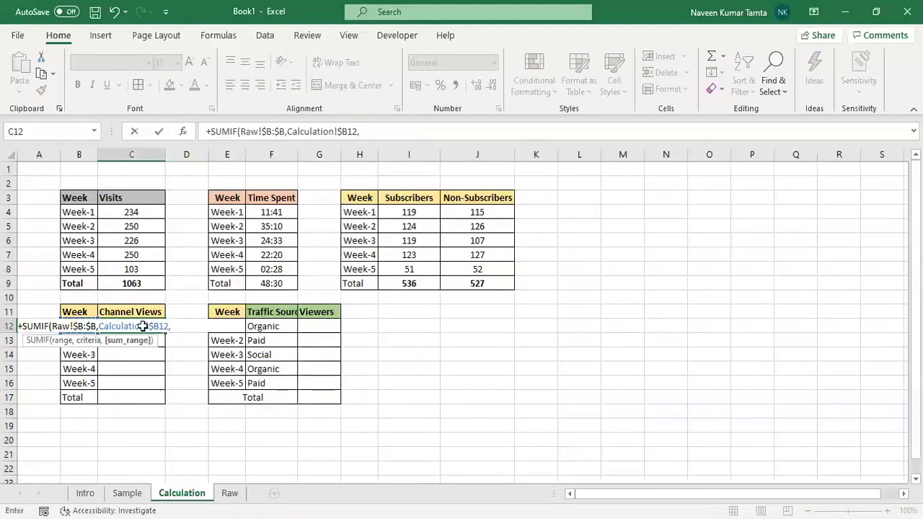
# Complete the SUMIF formula in C12 with Raw!$G:$G as the sum range
pyautogui.hotkey('ctrl', 'pagedown')
pyautogui.press('Right')
pyautogui.press('Right')
pyautogui.press('Right')
pyautogui.press('Right')
pyautogui.press('Right')
pyautogui.press('Right')
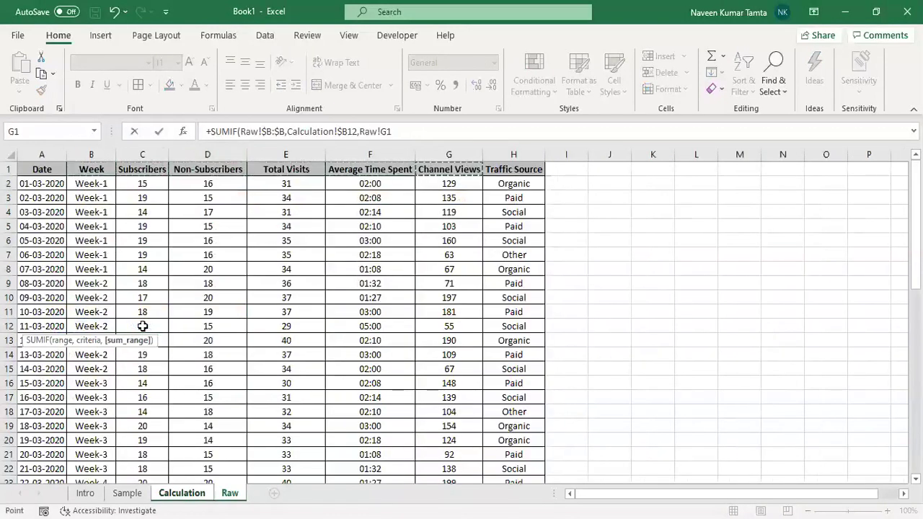
pyautogui.hotkey('ctrl', 'space')
pyautogui.press('F4')
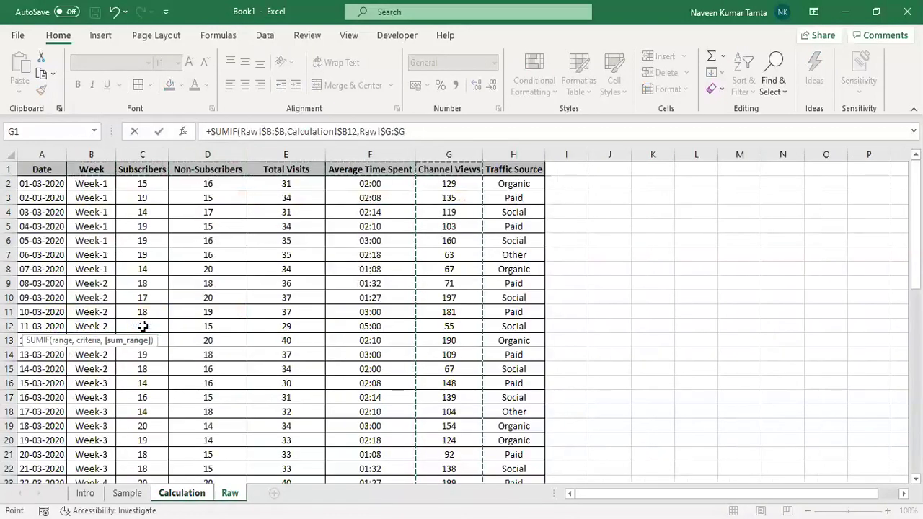
pyautogui.hotkey('ctrl', 'Return')
# Fill the Channel Views formula from C12 down through Week-5 in C16
pyautogui.hotkey('shift', 'Down')
pyautogui.hotkey('shift', 'Down')
pyautogui.hotkey('shift', 'Down')
pyautogui.hotkey('shift', 'Down')
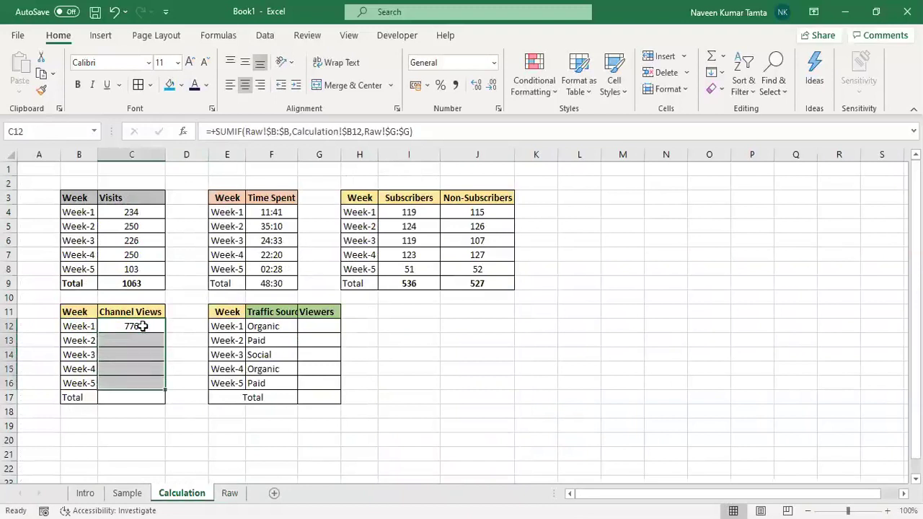
pyautogui.hotkey('ctrl', 'd')
# Copy the Visits total formula from C9 into the Channel Views Total cell C17
pyautogui.hotkey('ctrl', 'Down')
pyautogui.press('Down')
pyautogui.press('Up')
pyautogui.press('Up')
pyautogui.press('Up')
pyautogui.press('Up')
pyautogui.press('Up')
pyautogui.press('Up')
pyautogui.press('Up')
pyautogui.press('Up')
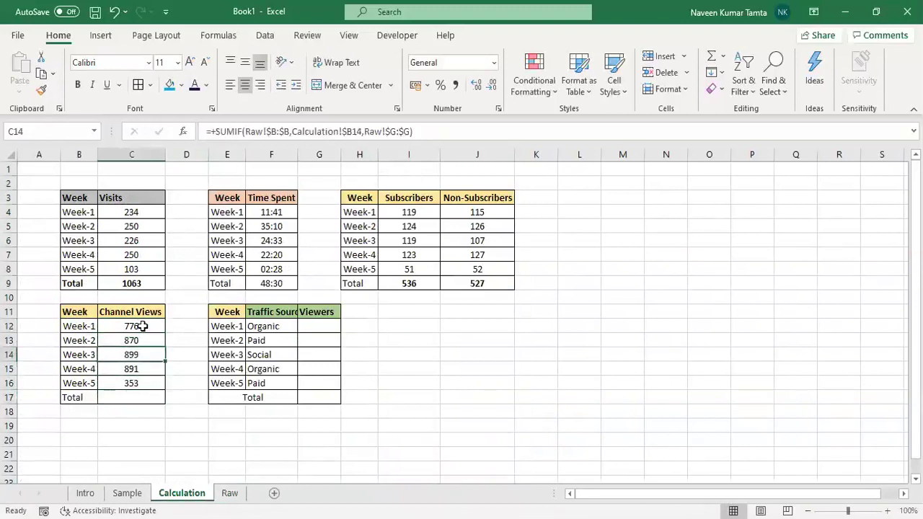
pyautogui.hotkey('ctrl', 'c')
pyautogui.press('Down')
pyautogui.press('Down')
pyautogui.press('Down')
pyautogui.press('Down')
pyautogui.press('Down')
pyautogui.press('Down')
pyautogui.press('Down')
pyautogui.press('Down')
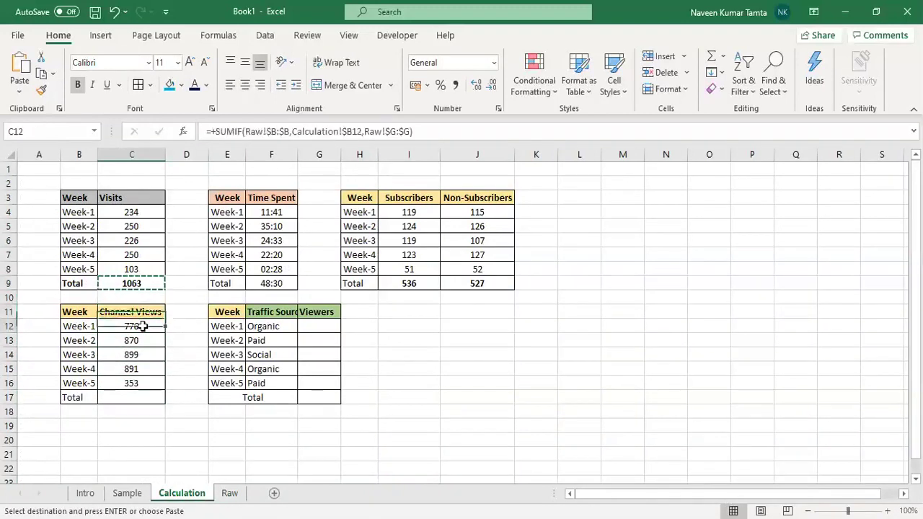
pyautogui.hotkey('ctrl', 'v')
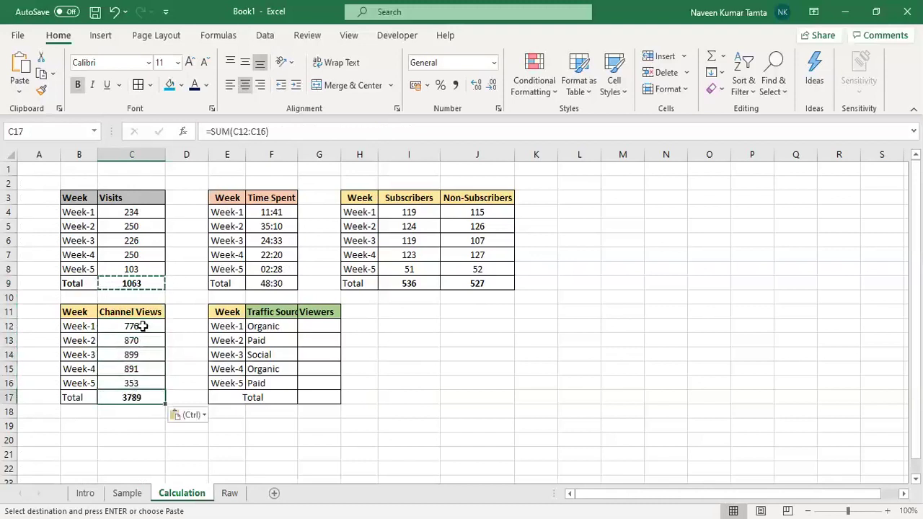
# AutoFit the width of column F to the Traffic Source header in F11
pyautogui.press('Left')
pyautogui.press('Right')
pyautogui.press('Right')
pyautogui.press('Right')
pyautogui.press('Right')
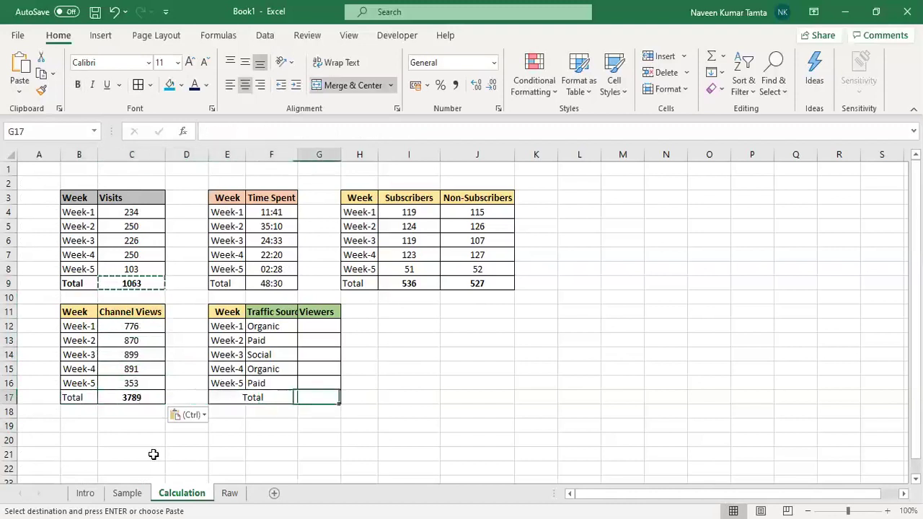
pyautogui.press('Up')
pyautogui.press('Up')
pyautogui.press('Up')
pyautogui.press('Up')
pyautogui.press('Up')
pyautogui.press('Left')
pyautogui.press('Up')
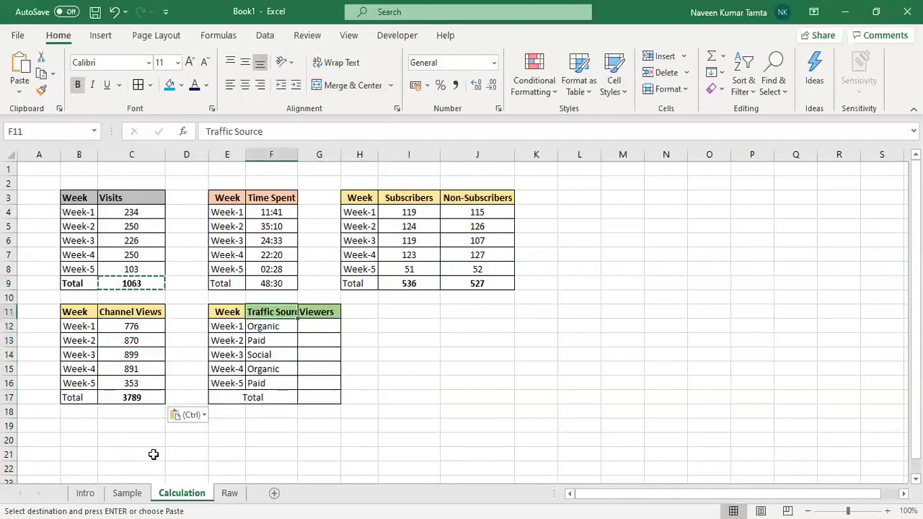
pyautogui.hotkey('alt', 'h')
pyautogui.press('o')
pyautogui.press('i')
# Review the Week and Traffic Source pairs in E12:F16 and the Channel Views column in the Raw sheet
pyautogui.press('Left')
pyautogui.press('Down')
pyautogui.hotkey('shift', 'Down')
pyautogui.hotkey('shift', 'Down')
pyautogui.hotkey('shift', 'Down')
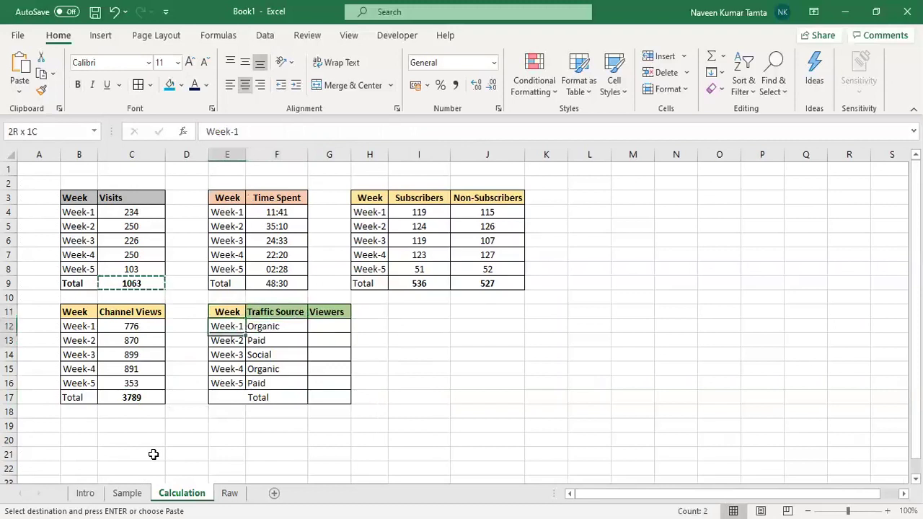
pyautogui.press('Right')
pyautogui.hotkey('shift', 'Down')
pyautogui.hotkey('shift', 'Down')
pyautogui.hotkey('shift', 'Down')
pyautogui.hotkey('shift', 'Down')
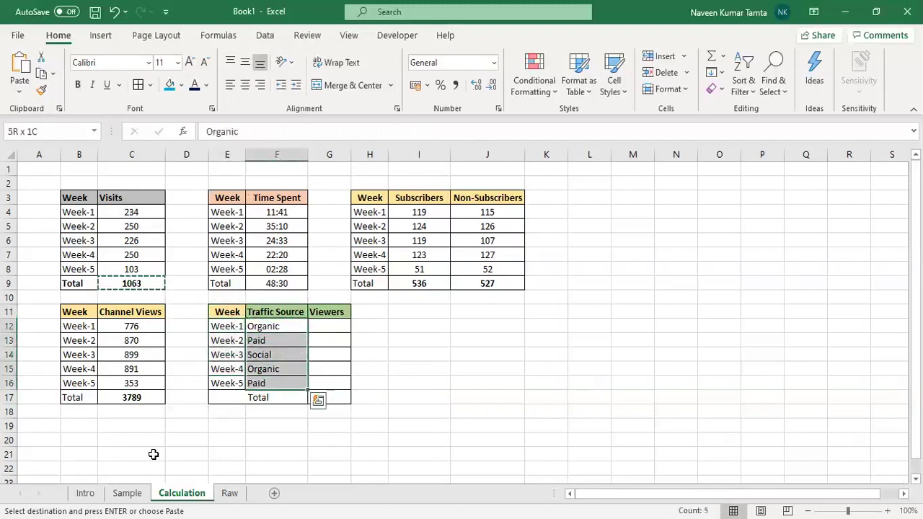
pyautogui.press('Left')
pyautogui.hotkey('shift', 'Right')
pyautogui.hotkey('shift', 'Down')
pyautogui.hotkey('shift', 'Down')
pyautogui.hotkey('shift', 'Down')
pyautogui.hotkey('shift', 'Down')
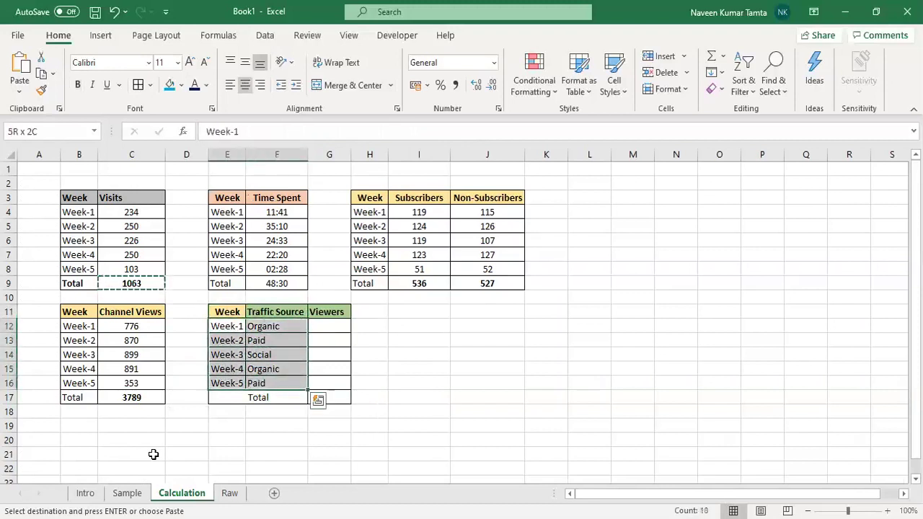
pyautogui.press('Up')
pyautogui.press('Right')
pyautogui.press('Right')
pyautogui.press('Down')
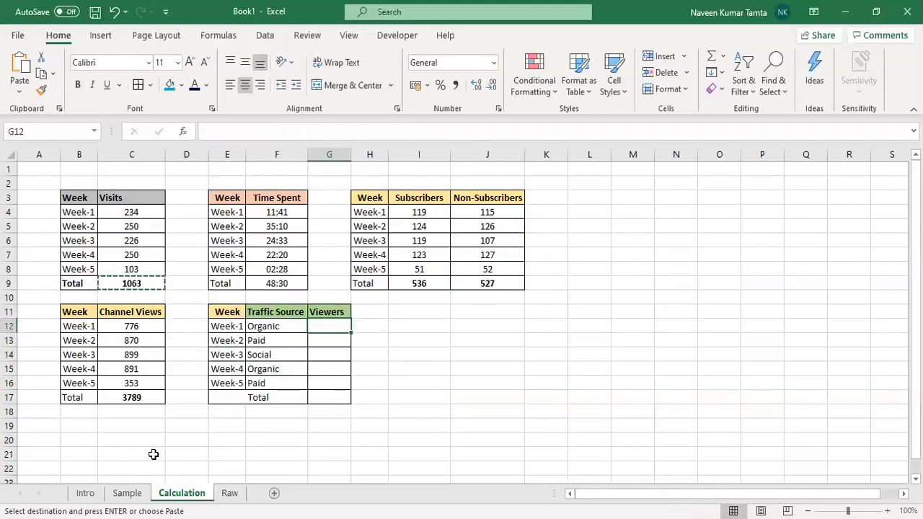
pyautogui.hotkey('ctrl', 'pagedown')
pyautogui.press('Right')
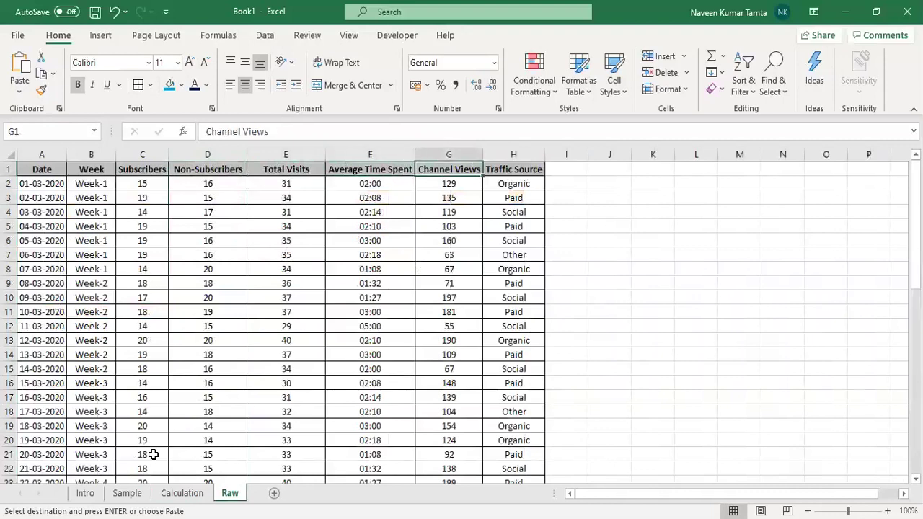
pyautogui.hotkey('ctrl', 'shift', 'Down')
pyautogui.hotkey('ctrl', 'pageup')
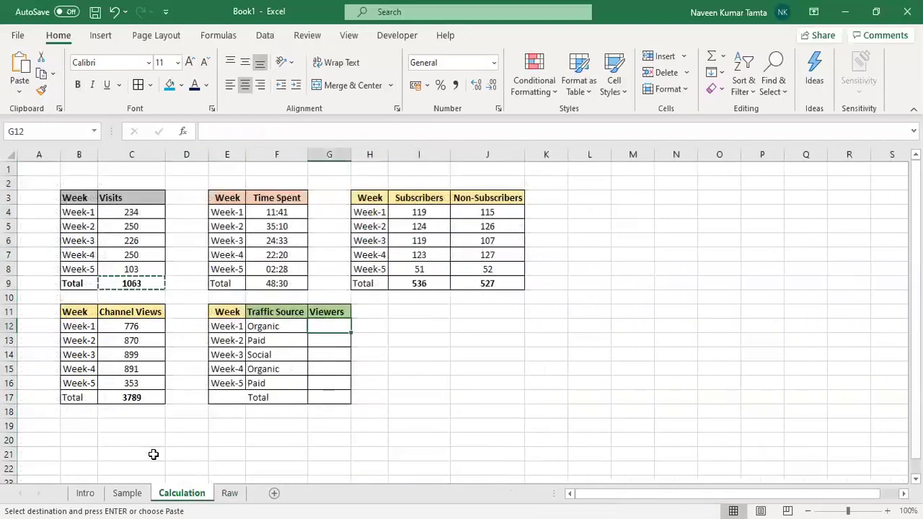
pyautogui.press('Left')
pyautogui.press('Left')
pyautogui.press('Right')
pyautogui.press('Right')
# Start a SUMIFS formula for the Week-1 Organic Viewers in G12 with Raw!$G:$G as the sum range
pyautogui.write('=')
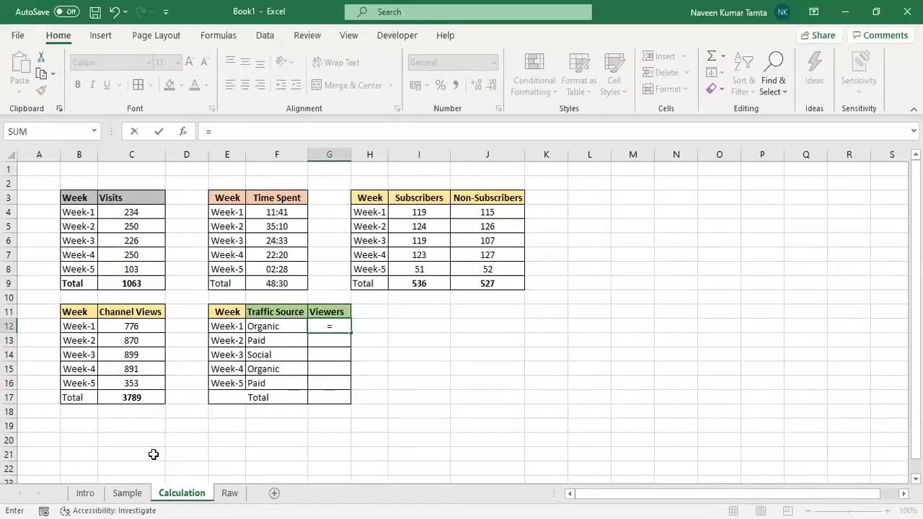
pyautogui.write('SUMIFS(')
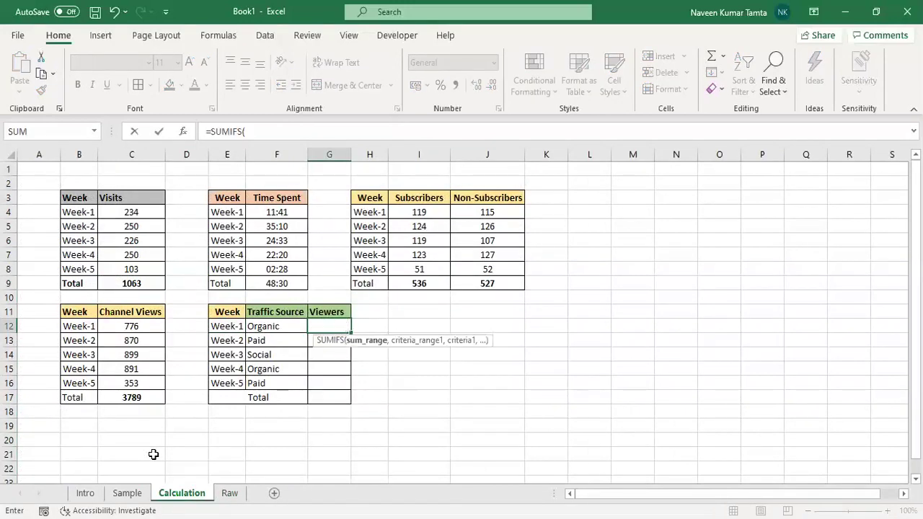
pyautogui.hotkey('ctrl', 'pagedown')
pyautogui.press('Right')
pyautogui.press('Right')
pyautogui.press('Right')
pyautogui.press('Right')
pyautogui.press('Right')
pyautogui.press('Right')
pyautogui.hotkey('ctrl', 'space')
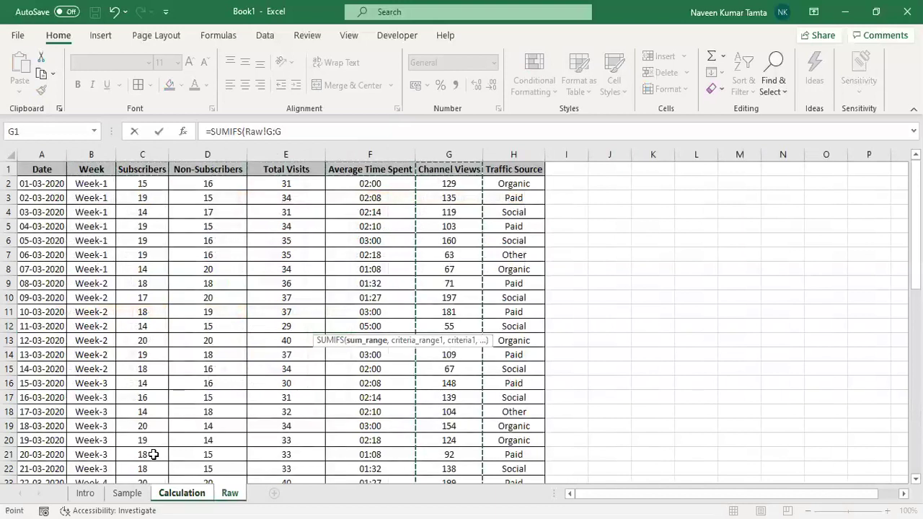
pyautogui.press('F4')
pyautogui.write(',')
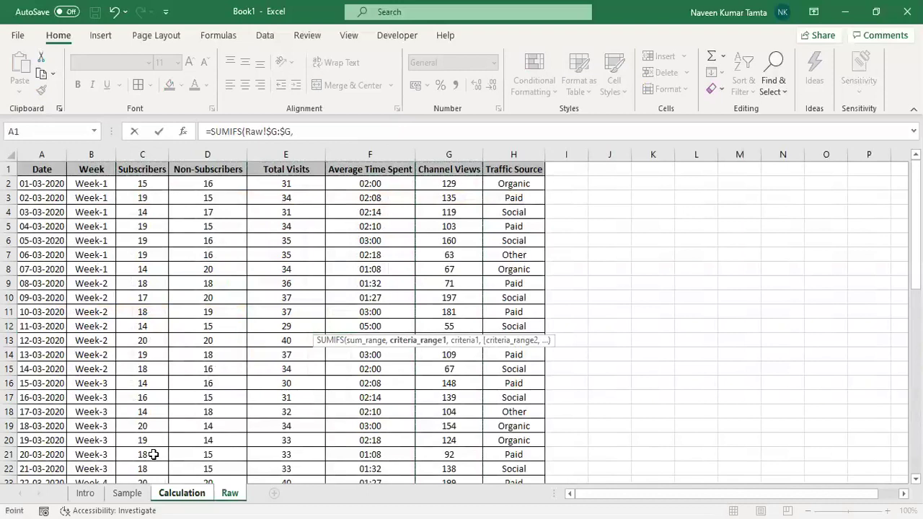
# Add the week condition to the SUMIFS formula, using Raw!$B:$B as criteria range and Calculation!$E12 as criteria
pyautogui.hotkey('ctrl', 'pageup')
pyautogui.hotkey('ctrl', 'pagedown')
pyautogui.press('Right')
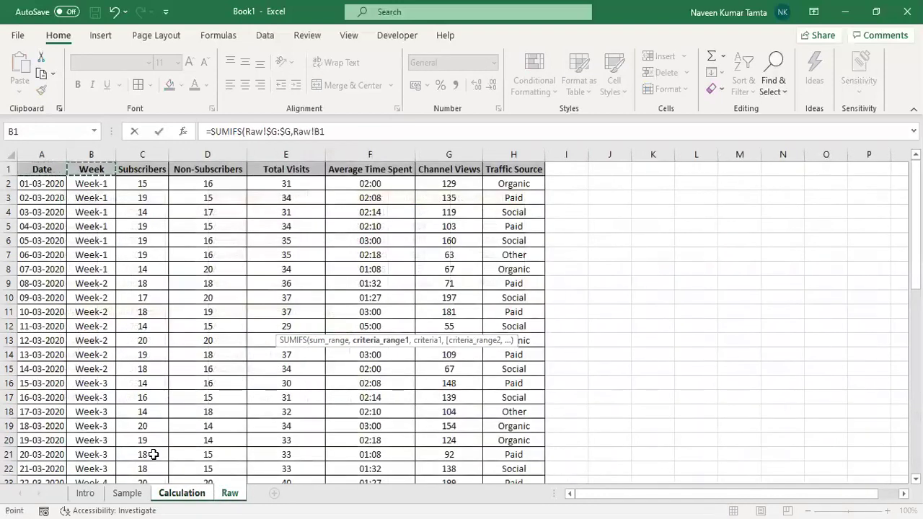
pyautogui.hotkey('ctrl', 'space')
pyautogui.press('F4')
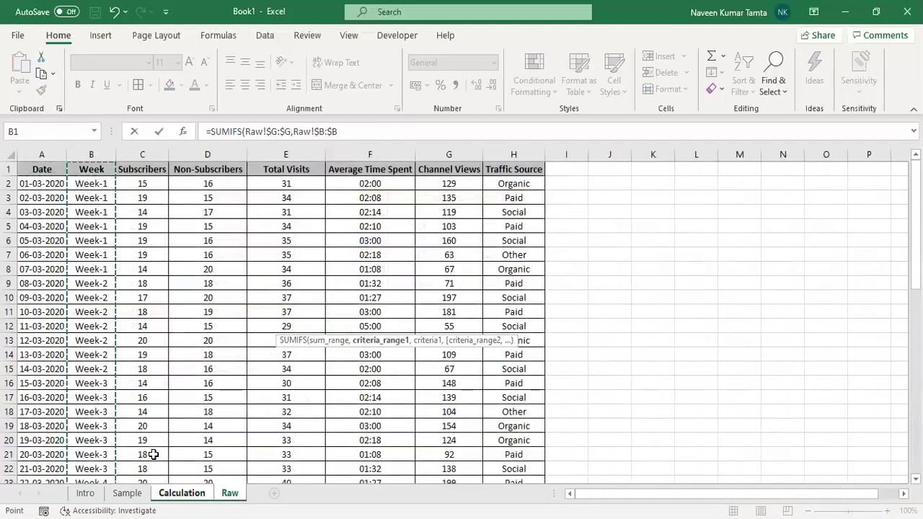
pyautogui.write(',')
pyautogui.hotkey('ctrl', 'pageup')
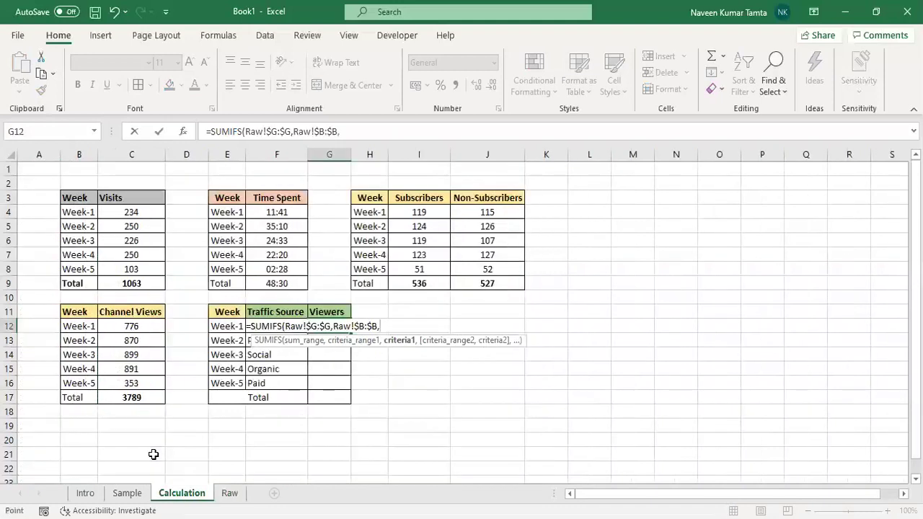
pyautogui.press('Left')
pyautogui.press('Left')
pyautogui.press('F4')
pyautogui.press('F4')
pyautogui.press('F4')
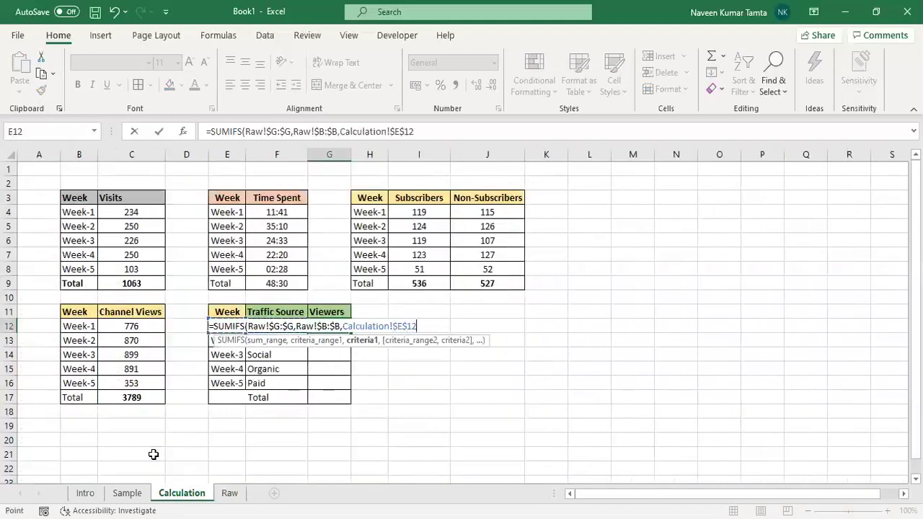
pyautogui.write(',')
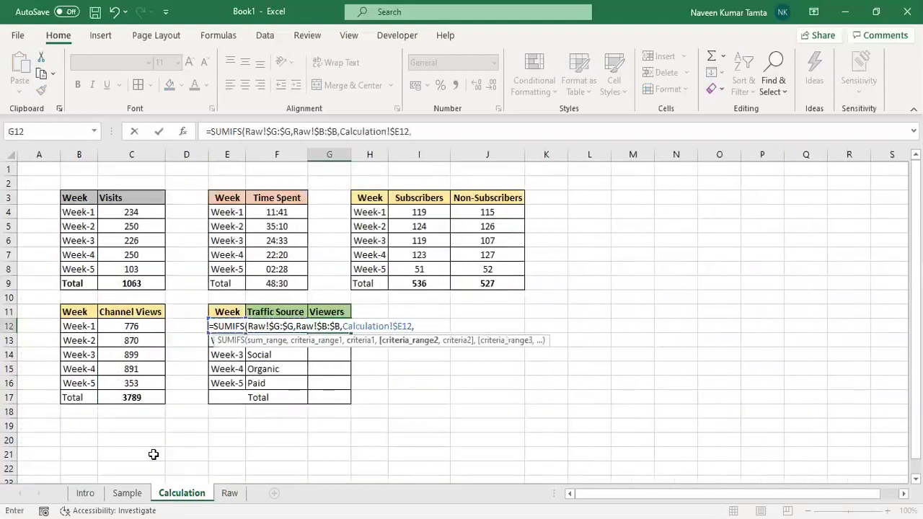
# Add Raw!$H:$H, the Traffic Source column, as the second criteria range of the SUMIFS formula
pyautogui.hotkey('ctrl', 'pagedown')
pyautogui.press('Right')
pyautogui.press('Right')
pyautogui.press('Right')
pyautogui.press('Right')
pyautogui.press('Right')
pyautogui.press('Right')
pyautogui.press('Right')
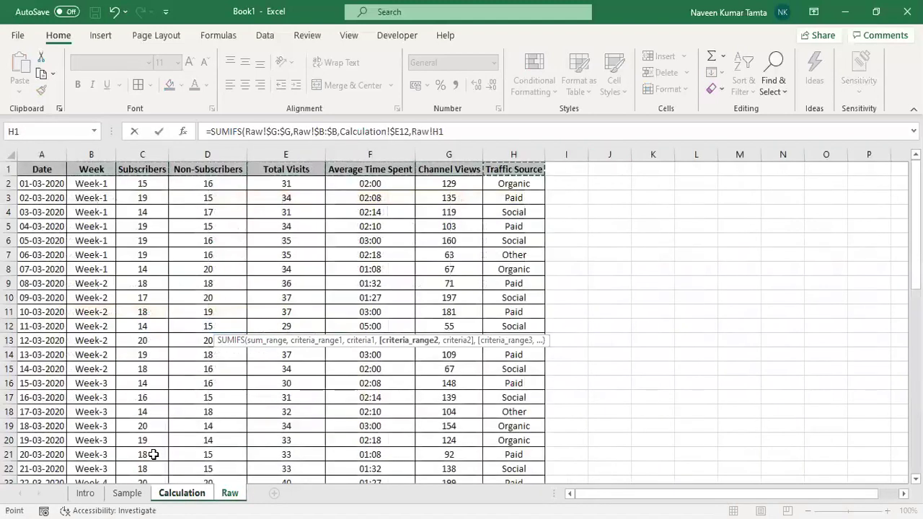
pyautogui.hotkey('ctrl', 'space')
pyautogui.press('F4')
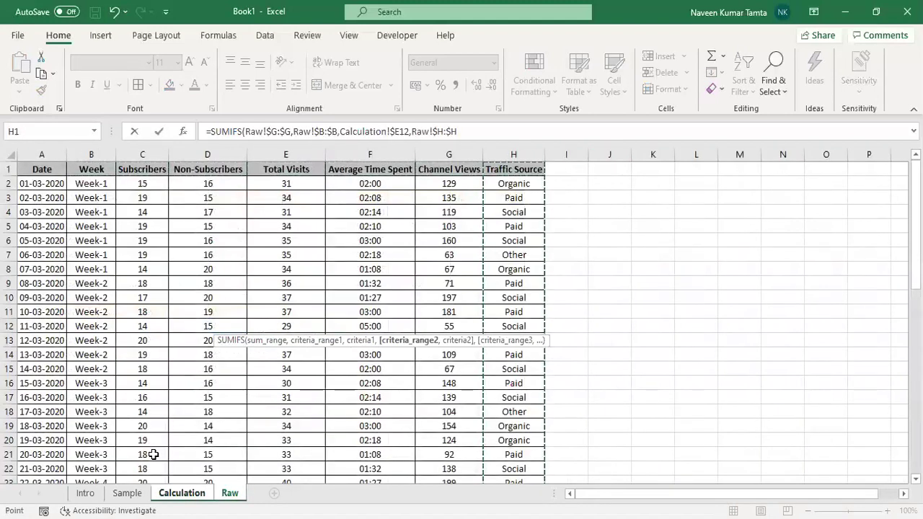
pyautogui.write(',')
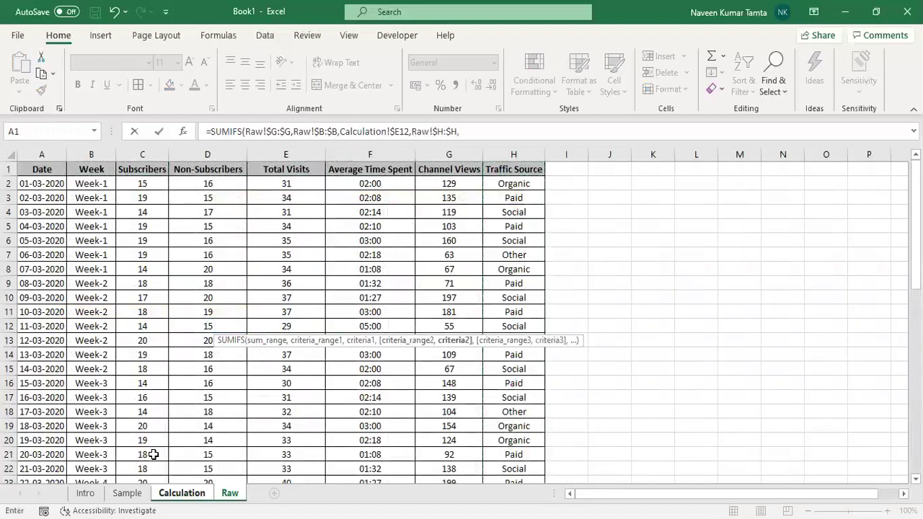
# Set the second criteria to Calculation!$F12 and complete the SUMIFS formula in G12
pyautogui.hotkey('ctrl', 'pageup')
pyautogui.press('F4')
pyautogui.press('F4')
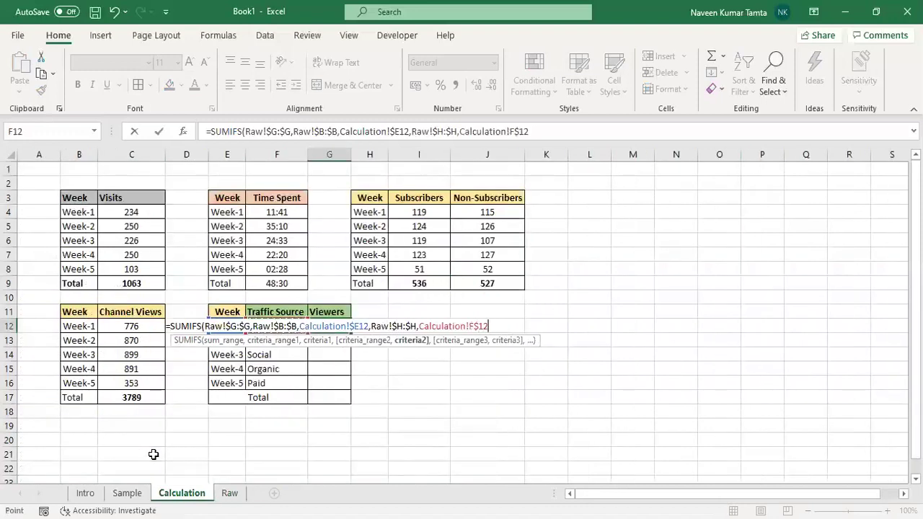
pyautogui.write(')')
pyautogui.hotkey('ctrl', 'Return')
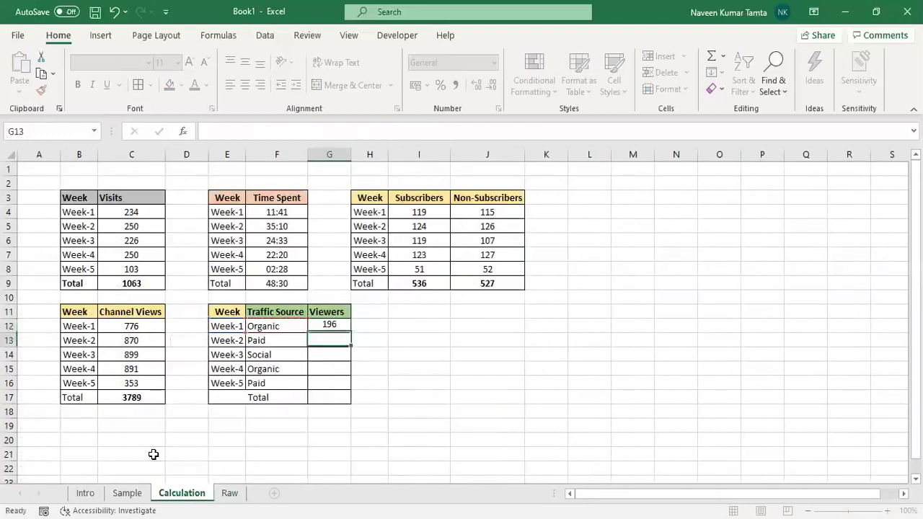
# Fill the Viewers formula from G12 down through Week-5 in G16
pyautogui.hotkey('shift', 'Down')
pyautogui.hotkey('shift', 'Down')
pyautogui.hotkey('shift', 'Down')
pyautogui.hotkey('shift', 'Down')
pyautogui.hotkey('ctrl', 'd')
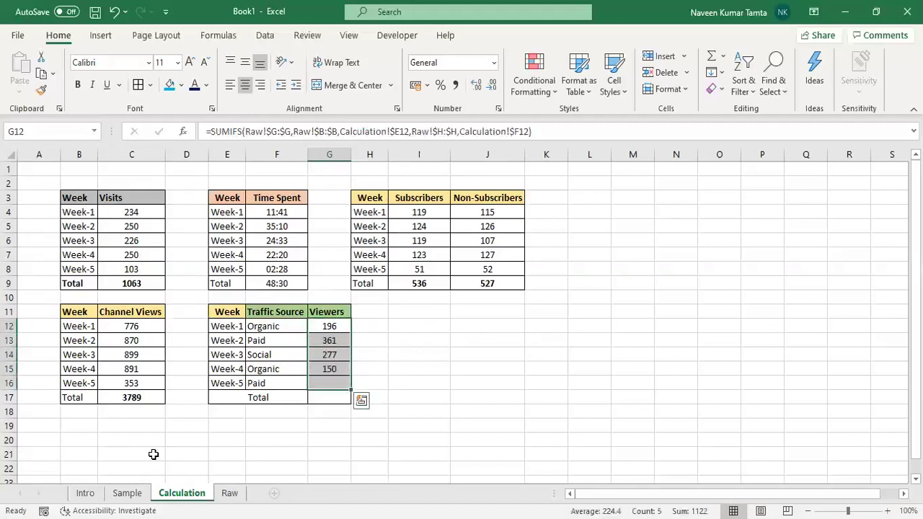
# Copy the Channel Views total formula from C17 into the Viewers Total cell G17
pyautogui.press('Down')
pyautogui.press('Down')
pyautogui.press('Left')
pyautogui.press('Left')
pyautogui.press('Left')
pyautogui.press('Left')
pyautogui.press('Down')
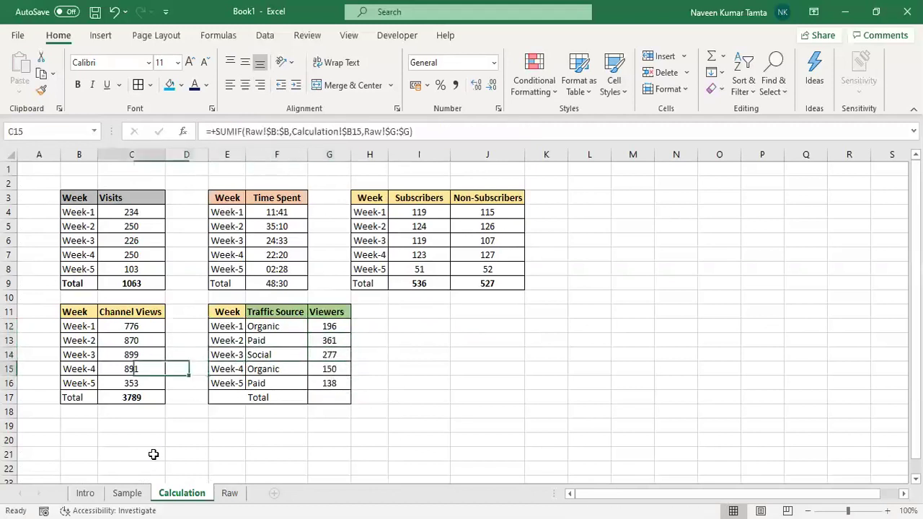
pyautogui.press('Left')
pyautogui.press('Down')
pyautogui.press('Down')
pyautogui.press('Right')
pyautogui.hotkey('ctrl', 'c')
pyautogui.press('Right')
pyautogui.press('Right')
pyautogui.press('Right')
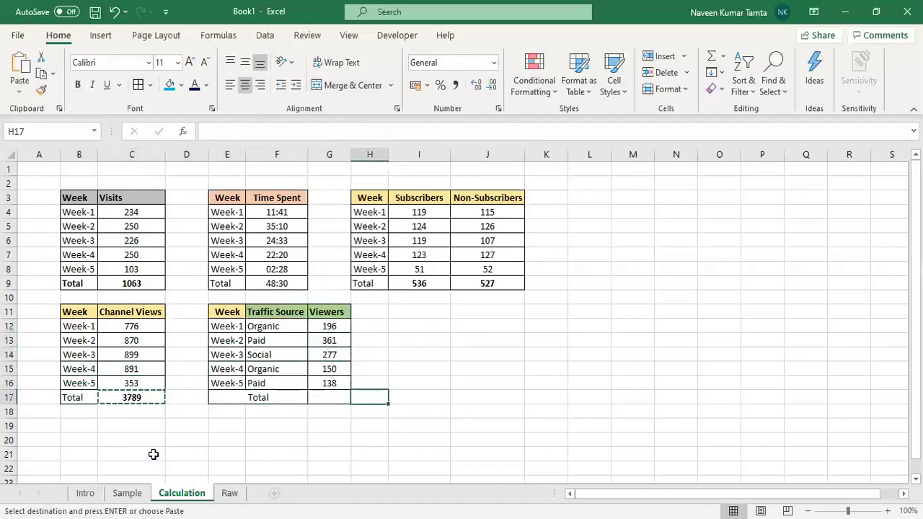
pyautogui.hotkey('ctrl', 'v')
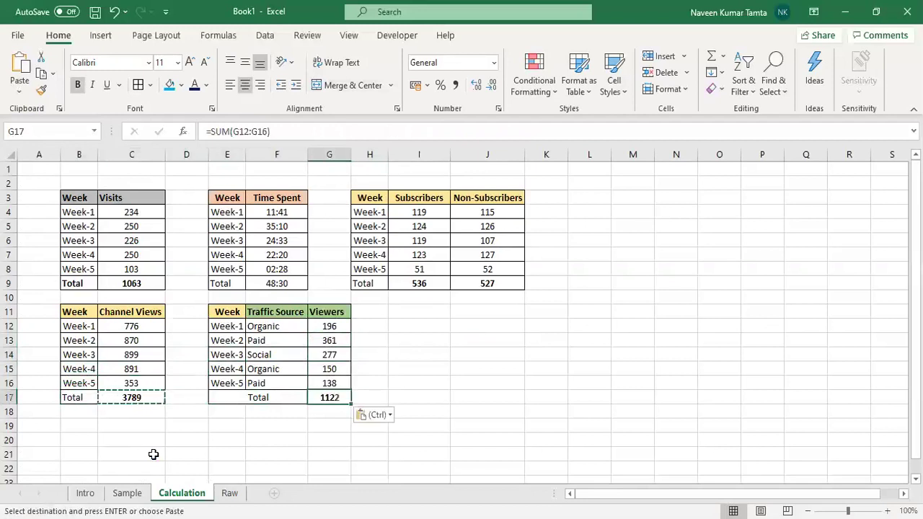
pyautogui.press('Up')
pyautogui.press('Up')
pyautogui.press('Up')
pyautogui.press('Up')
pyautogui.press('Up')
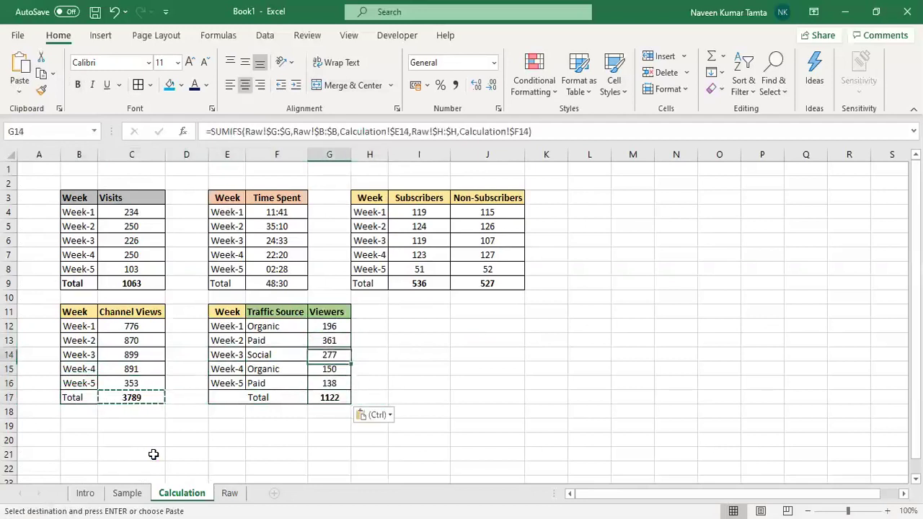
# Examine the Traffic Source table's Viewers values and the Viewers and Channel Views total formulas in row 17
pyautogui.press('Left')
pyautogui.press('Left')
pyautogui.press('Down')
pyautogui.press('Down')
pyautogui.press('Down')
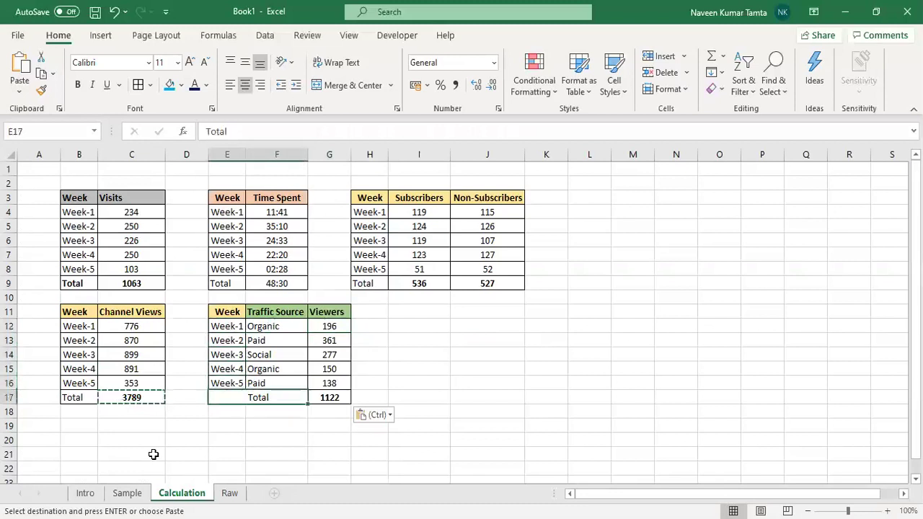
pyautogui.press('Up')
pyautogui.press('Up')
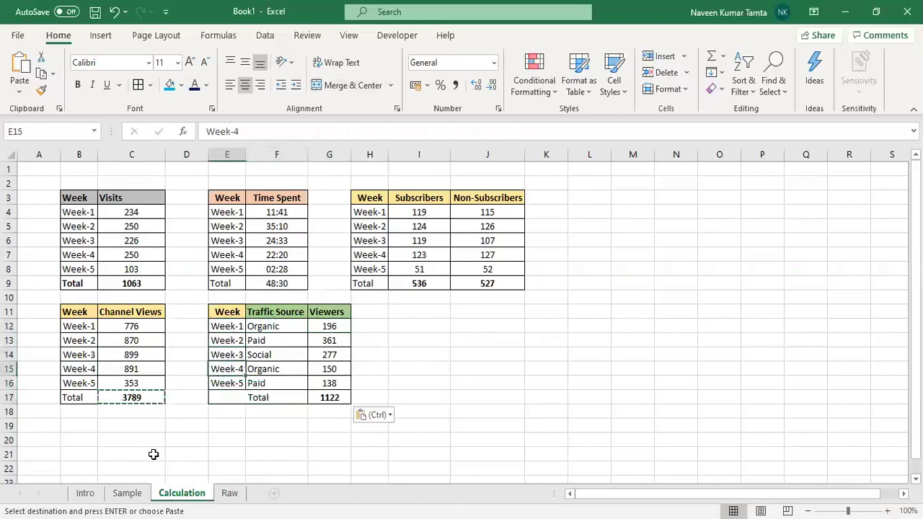
pyautogui.press('Up')
pyautogui.press('Right')
pyautogui.press('Right')
pyautogui.press('Down')
pyautogui.press('Down')
pyautogui.press('Down')
pyautogui.press('Down')
pyautogui.press('Up')
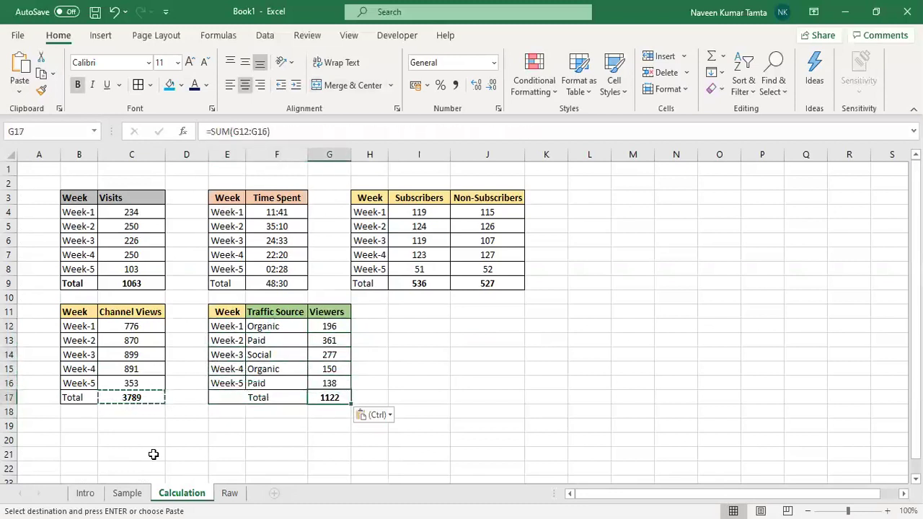
pyautogui.press('Left')
pyautogui.press('Left')
pyautogui.press('Left')
pyautogui.press('Left')
pyautogui.press('Right')
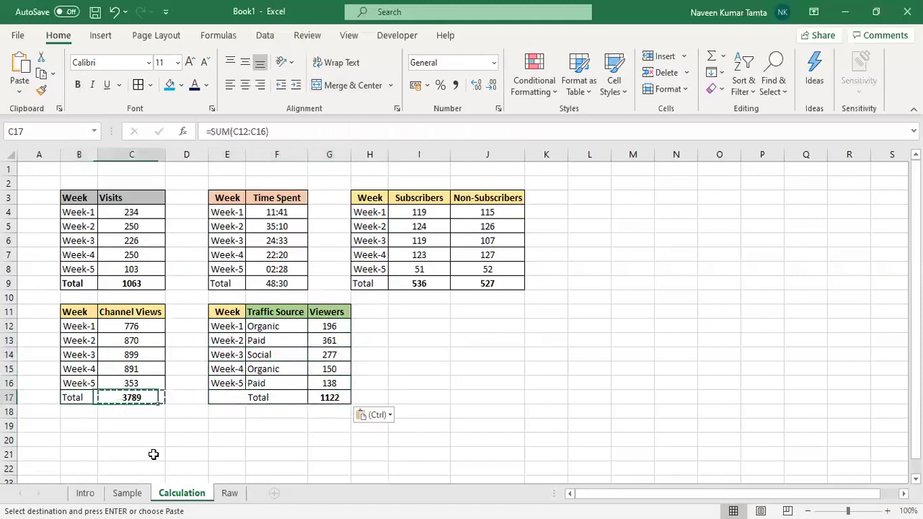
pyautogui.press('Escape')
# Review the Visits, Time Spent and Subscribers/Non-Subscribers tables in rows 3 to 9 of the Calculation sheet
pyautogui.press('Up')
pyautogui.press('Up')
pyautogui.press('Up')
pyautogui.press('Up')
pyautogui.press('Up')
pyautogui.press('Up')
pyautogui.press('Up')
pyautogui.press('Up')
pyautogui.press('Up')
pyautogui.press('Up')
pyautogui.press('Up')
pyautogui.press('Up')
pyautogui.press('Up')
pyautogui.press('Up')
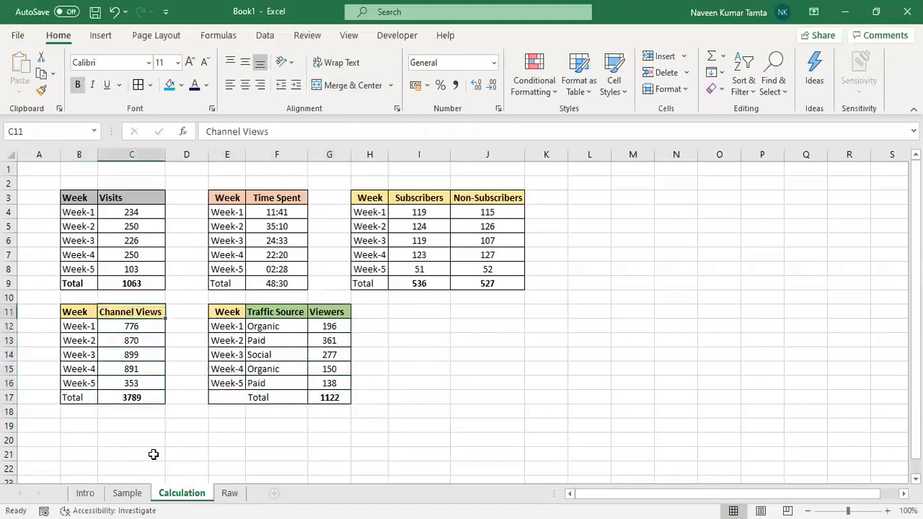
pyautogui.press('Left')
pyautogui.hotkey('ctrl', 'shift', 'Right')
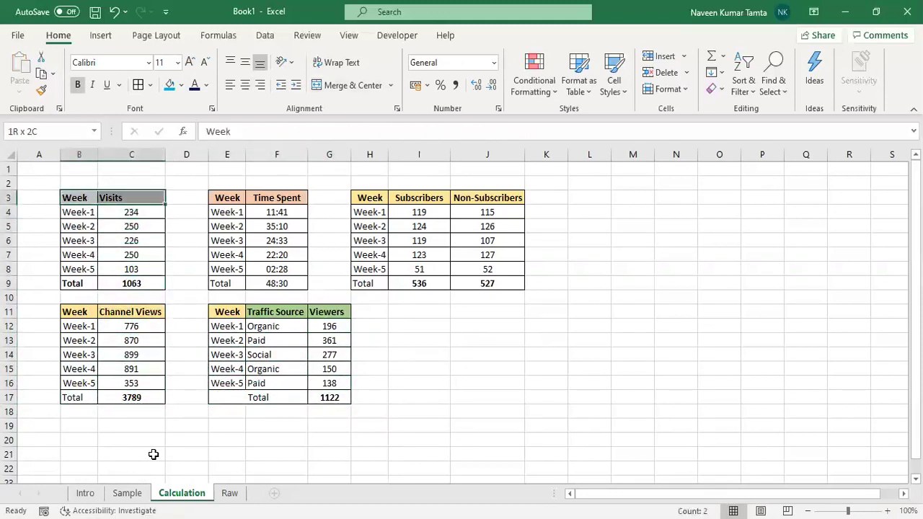
pyautogui.hotkey('ctrl', 'shift', 'Down')
pyautogui.press('Right')
pyautogui.press('Right')
pyautogui.press('Right')
pyautogui.hotkey('ctrl', 'shift', 'Right')
pyautogui.hotkey('shift', 'Down')
pyautogui.hotkey('shift', 'Down')
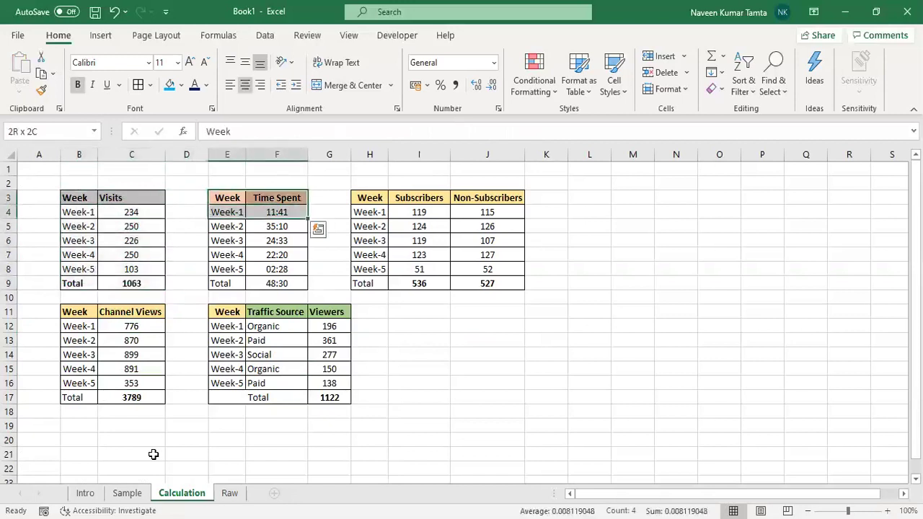
pyautogui.hotkey('shift', 'Down')
pyautogui.hotkey('shift', 'Down')
pyautogui.hotkey('shift', 'Down')
pyautogui.hotkey('shift', 'Down')
pyautogui.press('Right')
pyautogui.press('Right')
pyautogui.press('Right')
pyautogui.hotkey('shift', 'Right')
pyautogui.hotkey('shift', 'Right')
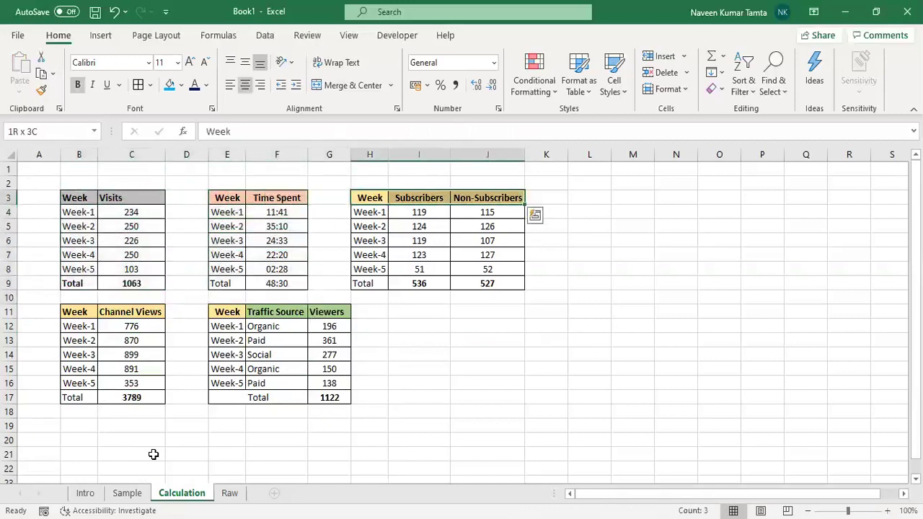
pyautogui.hotkey('shift', 'Down')
pyautogui.hotkey('shift', 'Down')
pyautogui.hotkey('shift', 'Down')
pyautogui.hotkey('shift', 'Down')
pyautogui.hotkey('shift', 'Down')
pyautogui.hotkey('shift', 'Down')
pyautogui.press('Left')
pyautogui.press('Left')
pyautogui.press('Left')
pyautogui.press('Left')
pyautogui.press('Left')
pyautogui.press('Left')
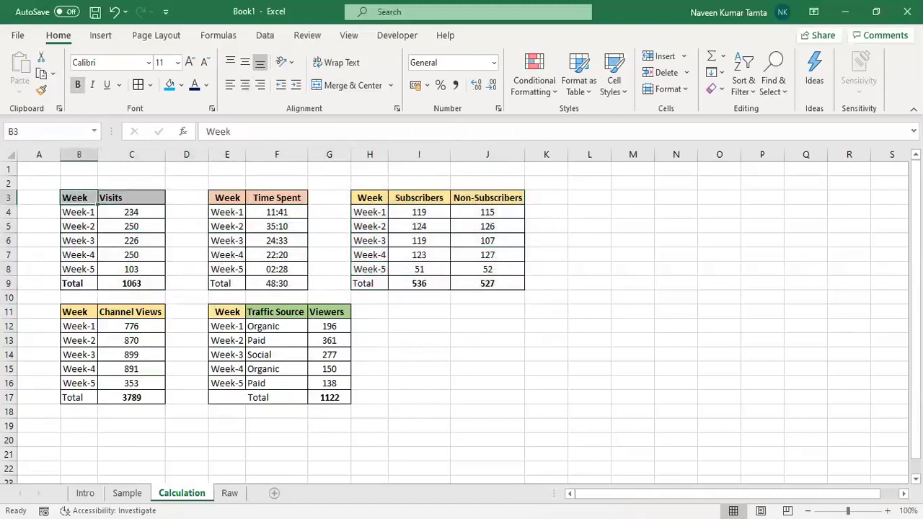
# Insert a new worksheet and rename it Dashboard
pyautogui.hotkey('shift', 'F11')
pyautogui.doubleClick(245, 493)
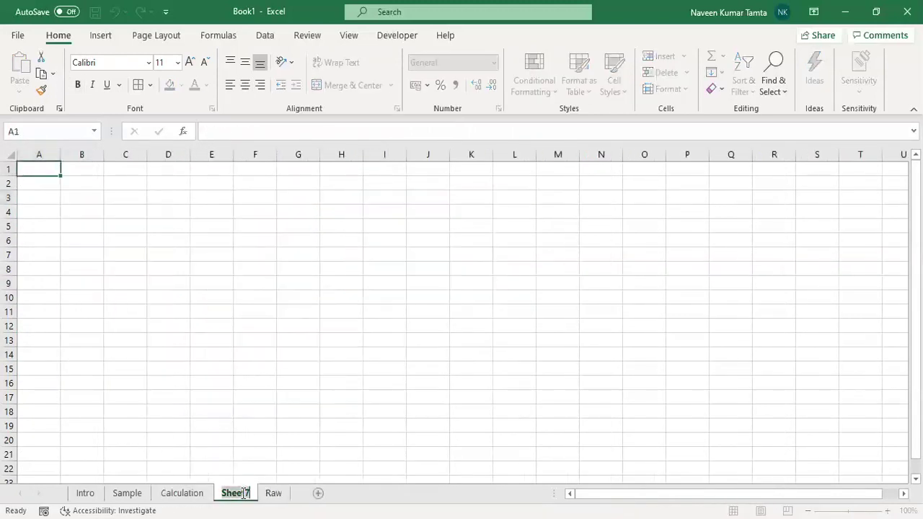
pyautogui.write('Dashboard')
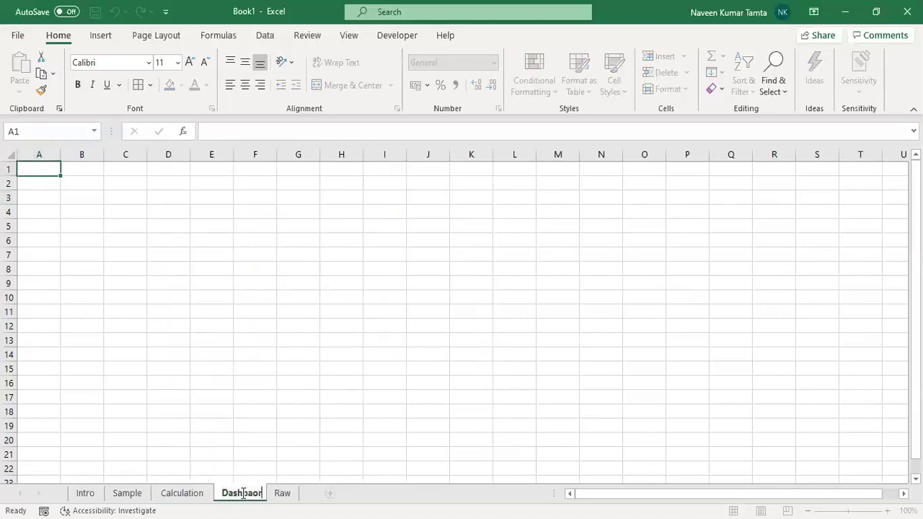
pyautogui.press('BackSpace')
pyautogui.press('BackSpace')
pyautogui.press('BackSpace')
pyautogui.press('BackSpace')
pyautogui.write('oard')
pyautogui.press('Return')
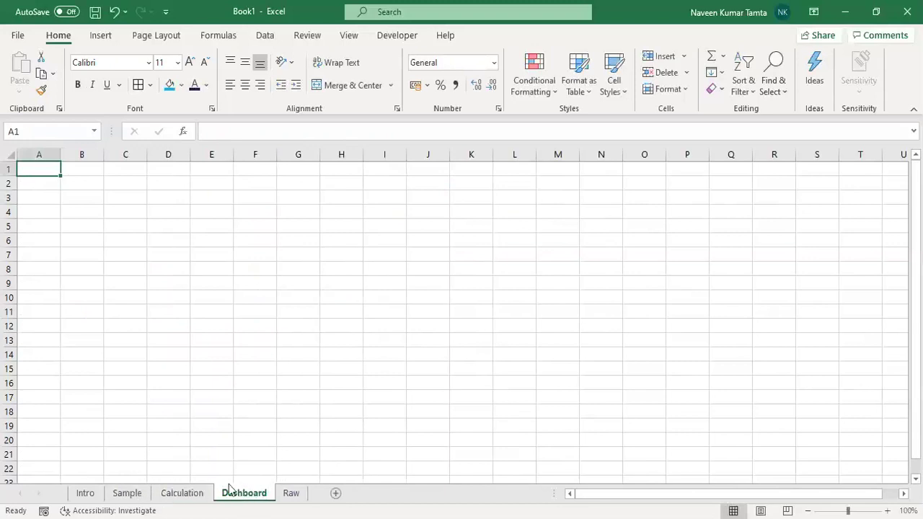
# Move the Dashboard sheet in front of Calculation and select its cells C4:D4
pyautogui.moveTo(229, 489); pyautogui.dragTo(184, 480)
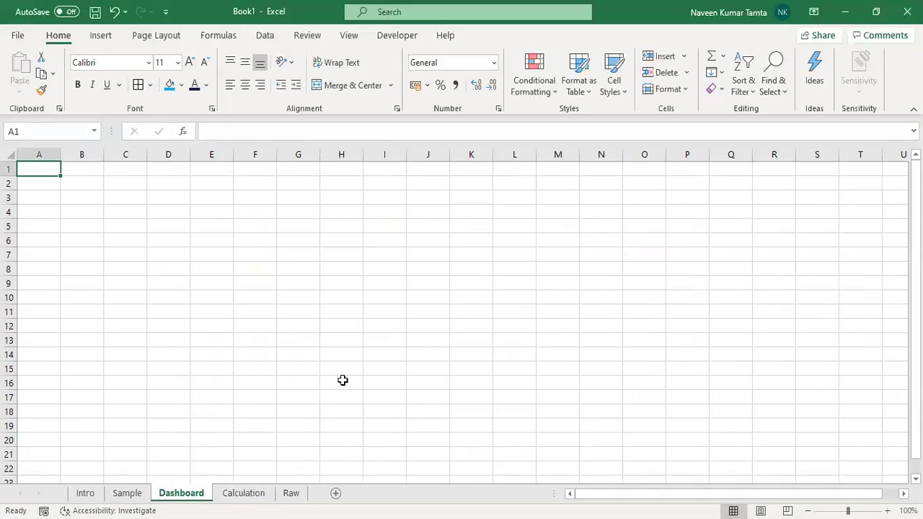
pyautogui.click(123, 213)
pyautogui.hotkey('shift', 'Right')
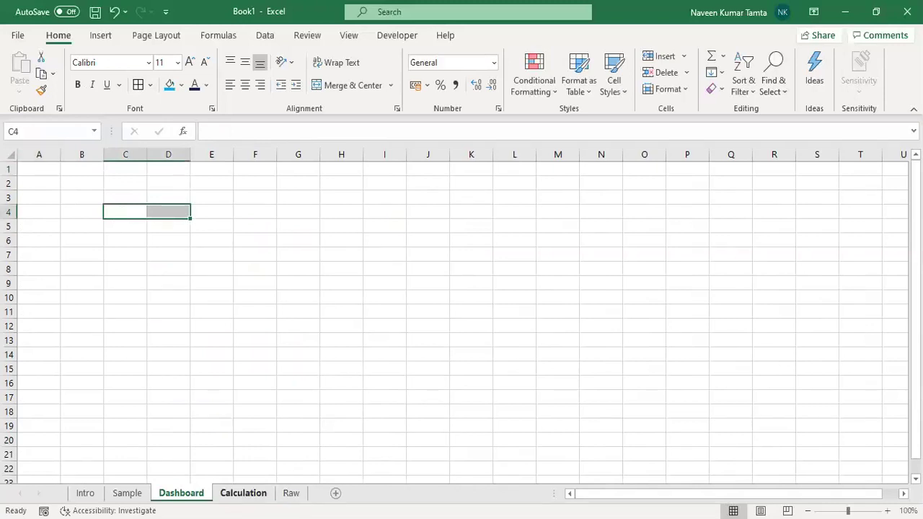
# Examine the metric headings of the five Calculation tables, from Visits and Time Spent through Traffic Source
pyautogui.click(241, 493)
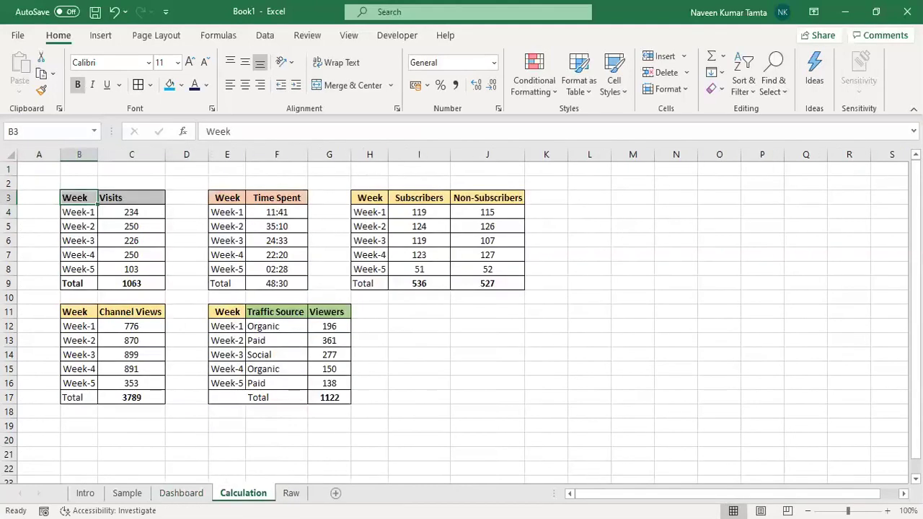
pyautogui.click(136, 197)
pyautogui.click(272, 197)
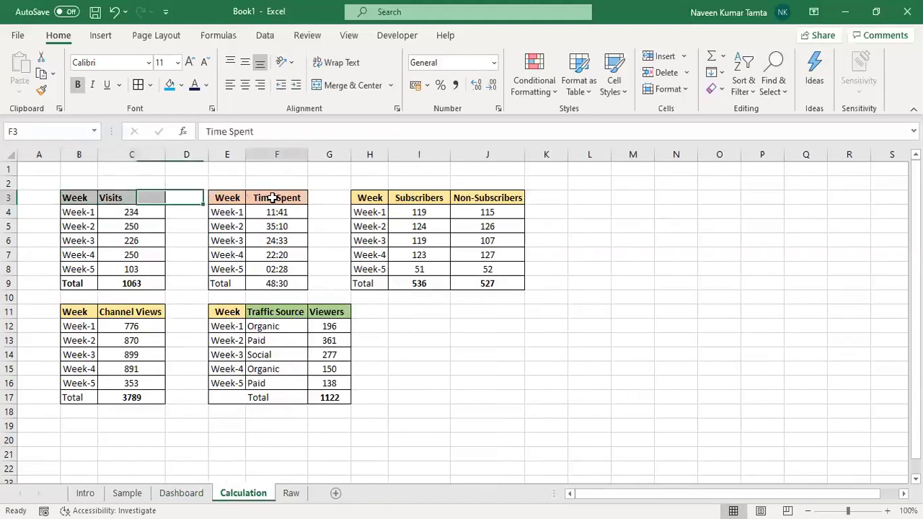
pyautogui.click(418, 196)
pyautogui.click(470, 199)
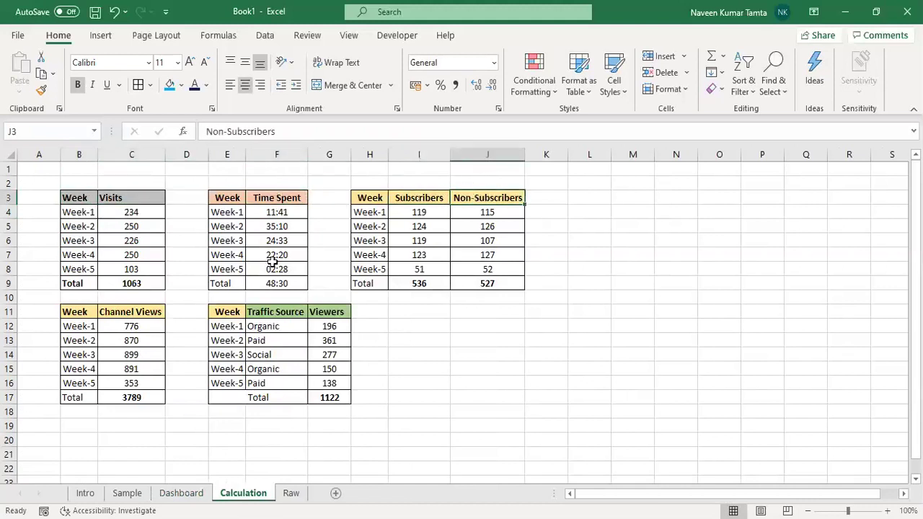
pyautogui.click(134, 312)
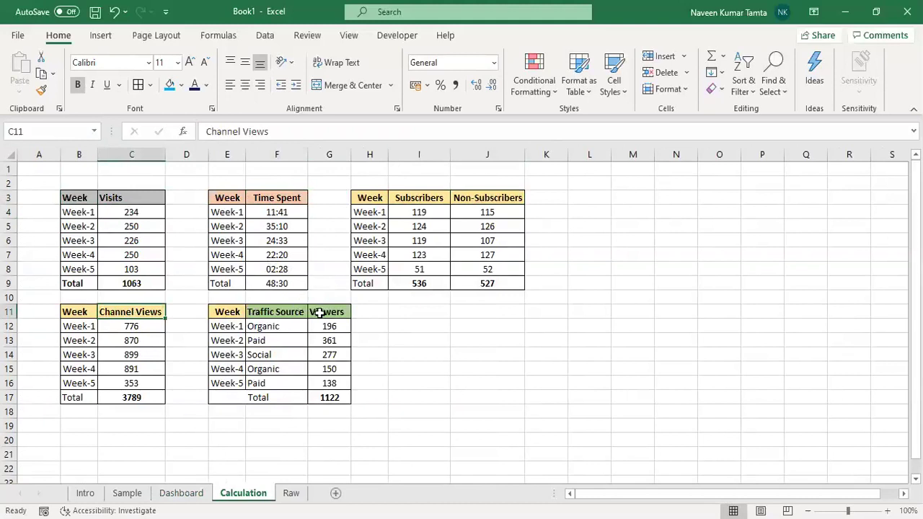
pyautogui.click(292, 311)
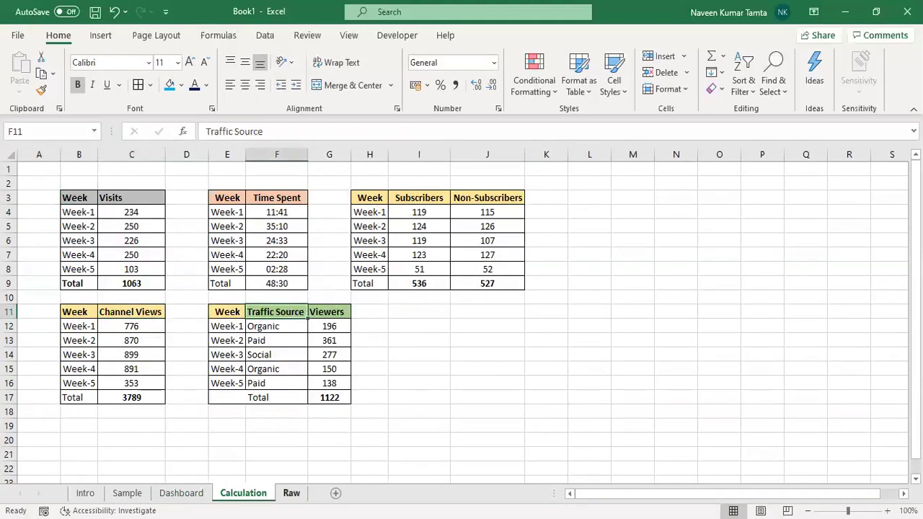
# Merge and center cells C4:D4 on the Dashboard sheet
pyautogui.click(181, 494)
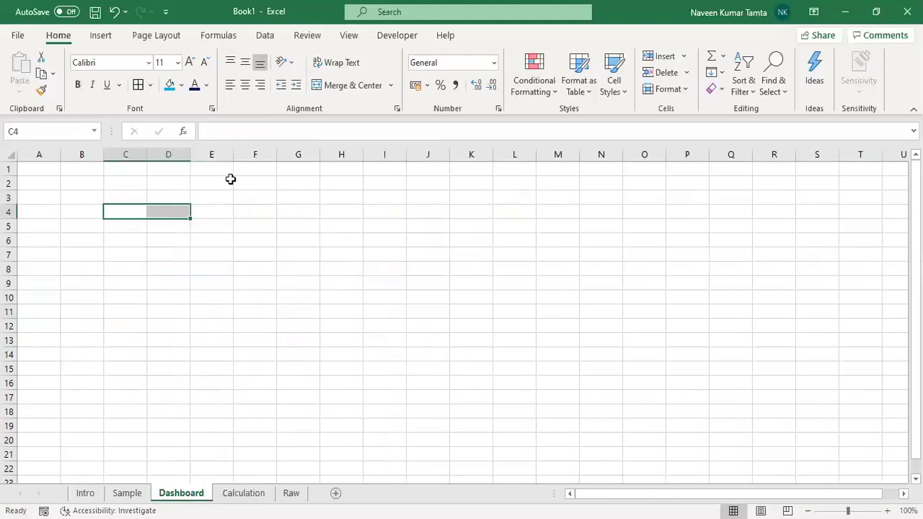
pyautogui.click(354, 87)
pyautogui.press('Right')
pyautogui.hotkey('shift', 'Right')
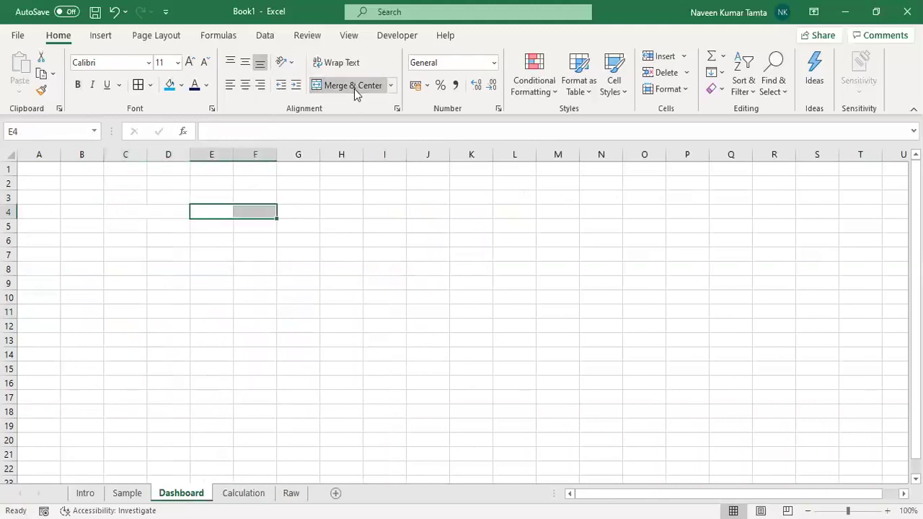
# Copy the merged cell C4:D4 to E4, G4, I4, K4 and M4, and clear the copy selection
pyautogui.press('Left')
pyautogui.hotkey('ctrl', 'c')
pyautogui.press('Right')
pyautogui.hotkey('ctrl', 'v')
pyautogui.press('Right')
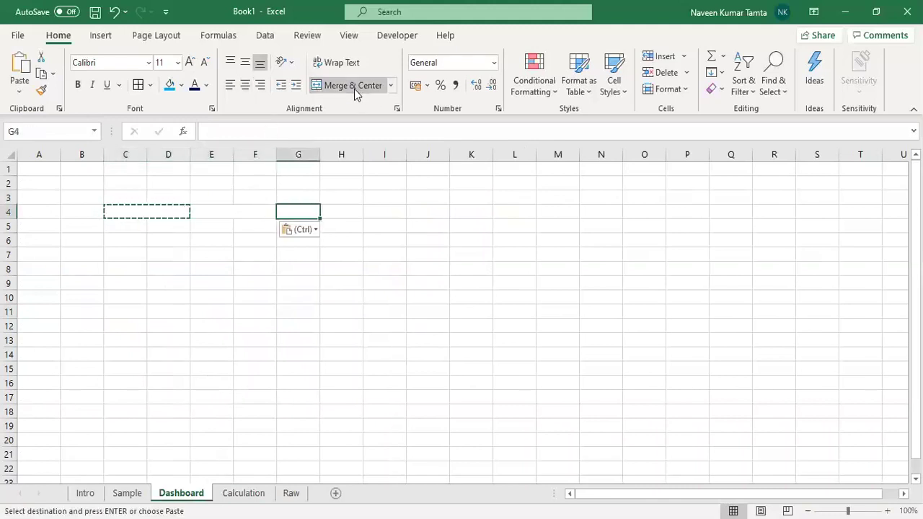
pyautogui.hotkey('ctrl', 'v')
pyautogui.press('Right')
pyautogui.hotkey('ctrl', 'v')
pyautogui.press('Right')
pyautogui.hotkey('ctrl', 'v')
pyautogui.press('Right')
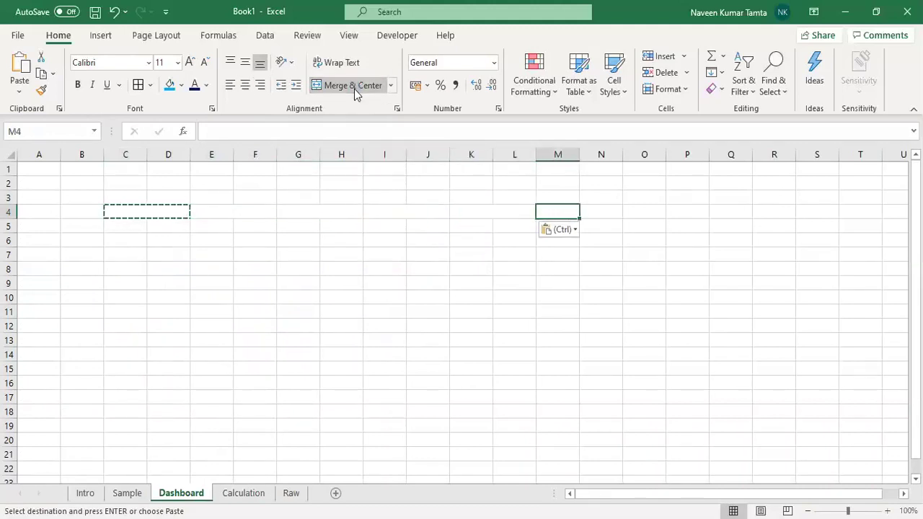
pyautogui.hotkey('ctrl', 'v')
pyautogui.press('Left')
pyautogui.press('Right')
pyautogui.press('Left')
pyautogui.press('Left')
pyautogui.press('Left')
pyautogui.press('Left')
pyautogui.press('Left')
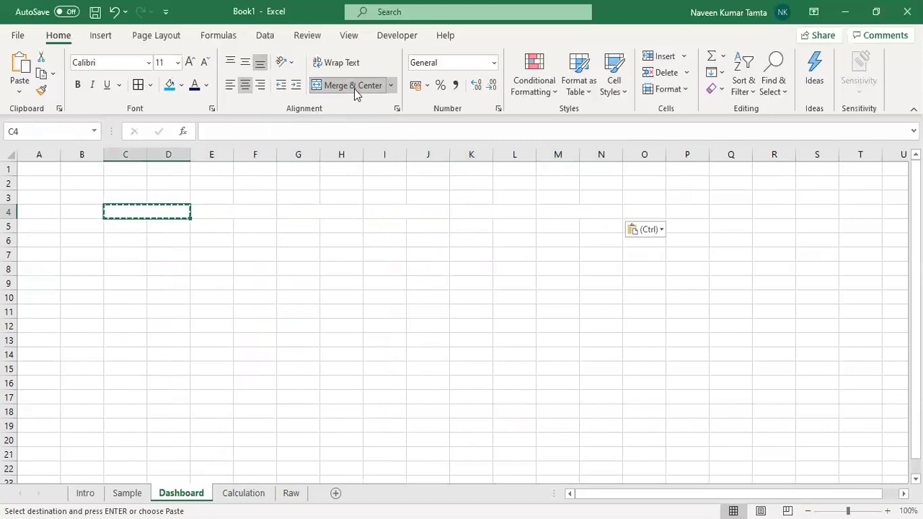
pyautogui.write('`')
pyautogui.press('Escape')
# Fill the merged cells in C4:N4 with light blue
pyautogui.press('Right')
pyautogui.press('Right')
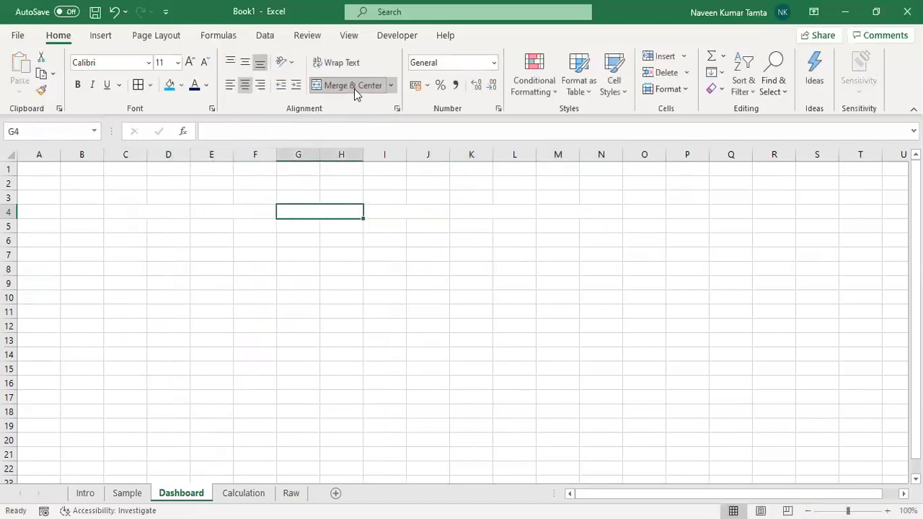
pyautogui.press('Left')
pyautogui.press('Left')
pyautogui.hotkey('shift', 'Right')
pyautogui.hotkey('shift', 'Right')
pyautogui.hotkey('shift', 'Right')
pyautogui.hotkey('shift', 'Right')
pyautogui.hotkey('shift', 'Right')
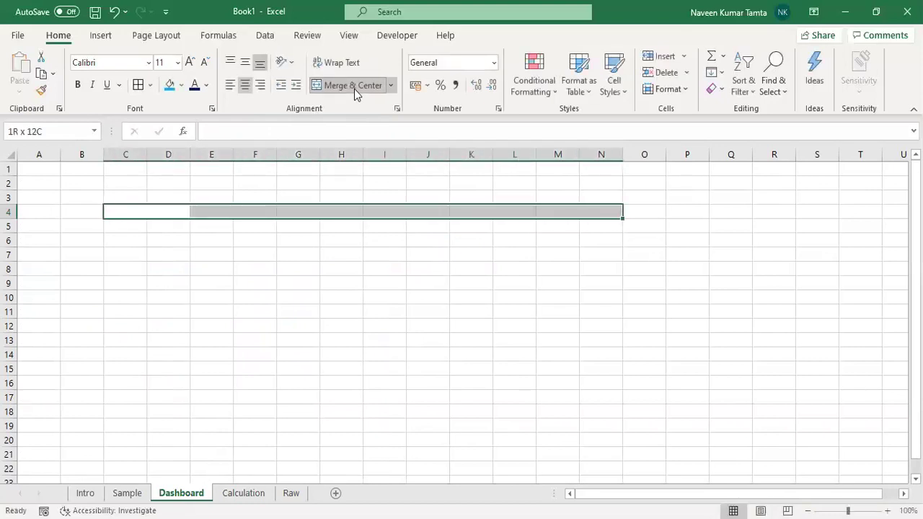
pyautogui.click(170, 87)
pyautogui.click(208, 354)
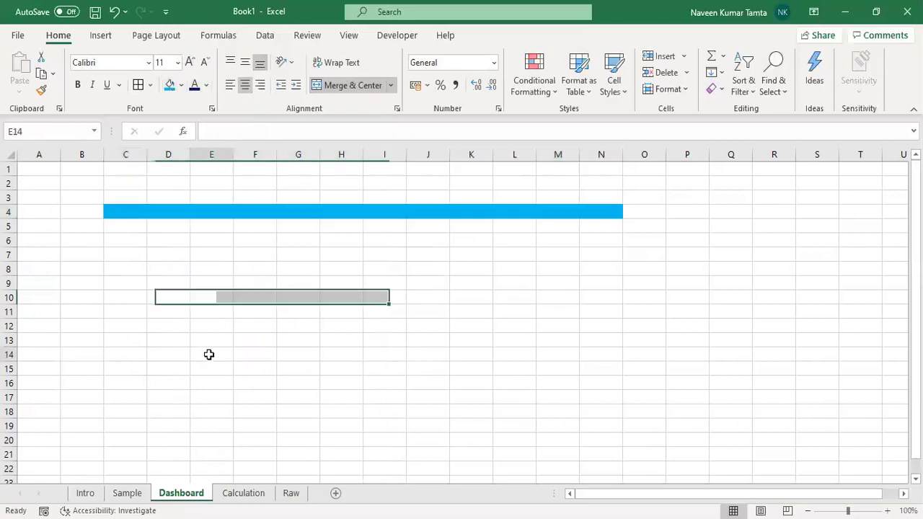
# Fill the entire Dashboard sheet with dark blue
pyautogui.click(10, 154)
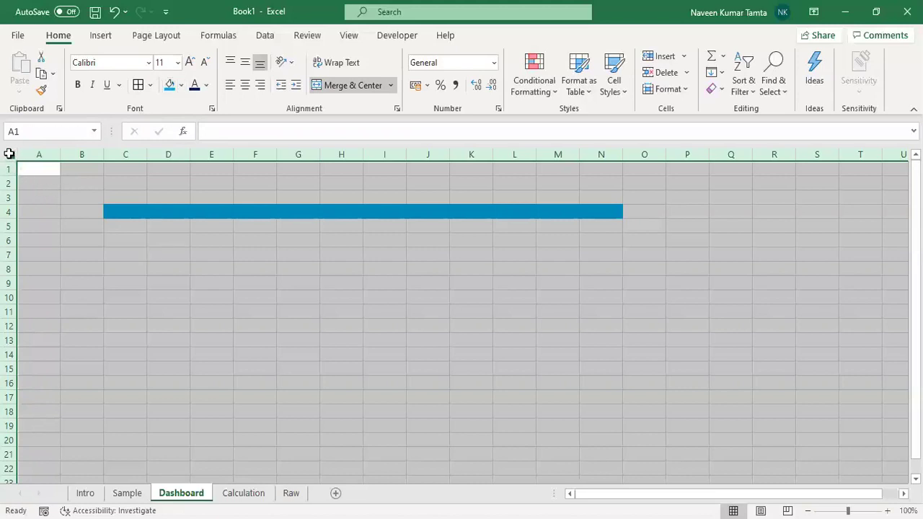
pyautogui.click(182, 85)
pyautogui.click(261, 219)
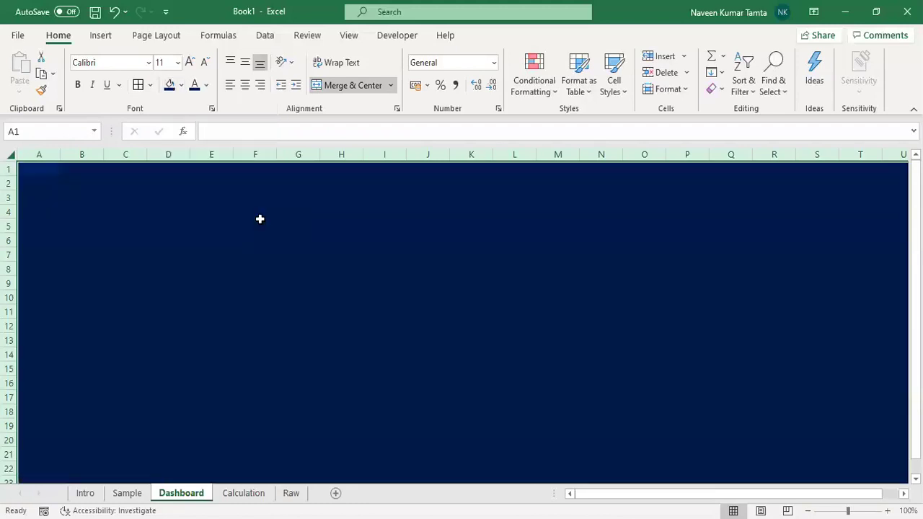
# Apply a light blue fill to the merged cells C4:N4 on the dark blue Dashboard background
pyautogui.click(170, 221)
pyautogui.press('Up')
pyautogui.hotkey('shift', 'Right')
pyautogui.hotkey('shift', 'Right')
pyautogui.hotkey('shift', 'Right')
pyautogui.hotkey('shift', 'Right')
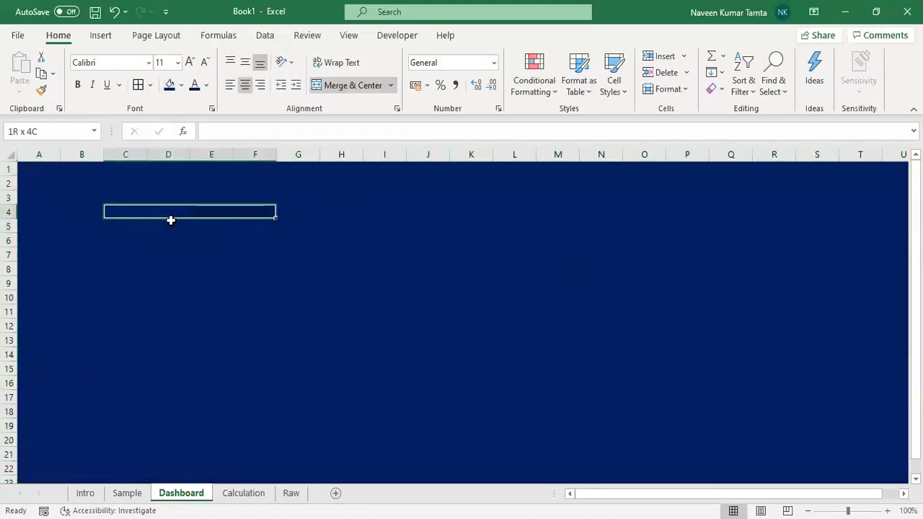
pyautogui.hotkey('shift', 'Right')
pyautogui.hotkey('shift', 'Right')
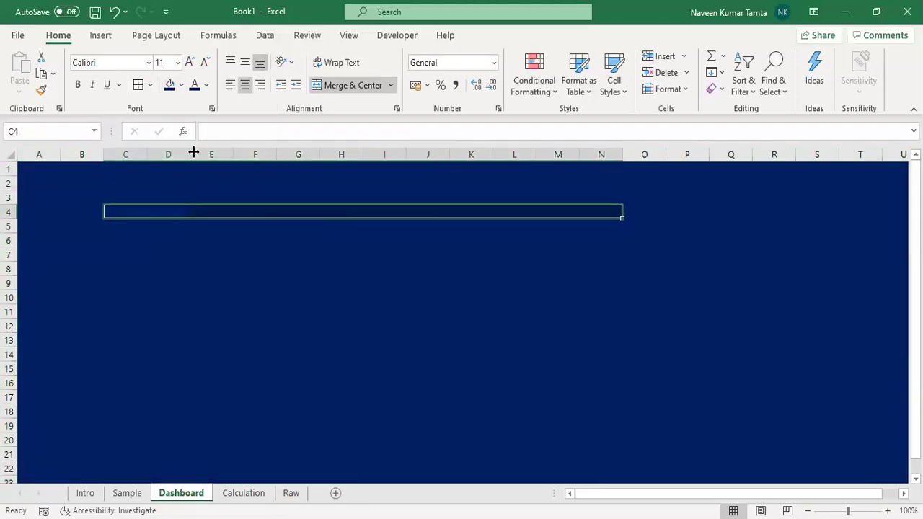
pyautogui.click(182, 85)
pyautogui.click(237, 219)
pyautogui.click(256, 282)
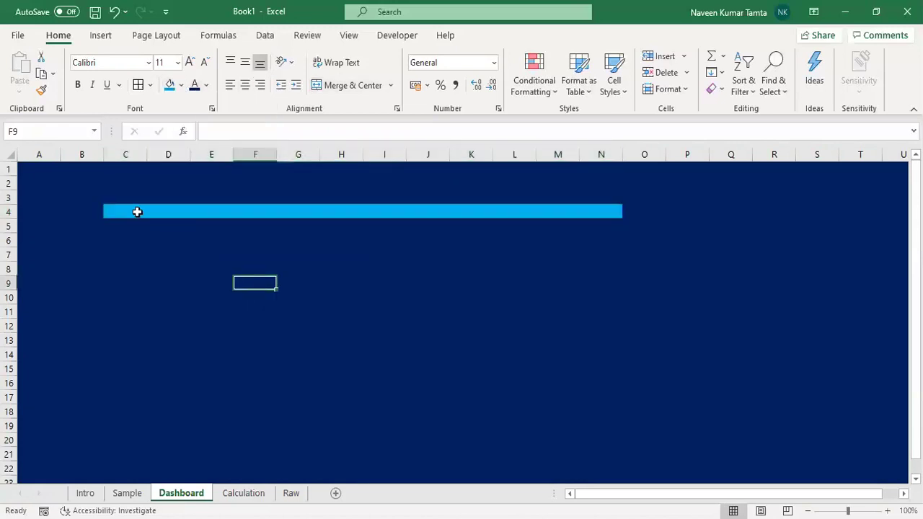
# Widen columns C through N of the Dashboard sheet equally so the light blue band spans most of the visible sheet
pyautogui.click(127, 211)
pyautogui.click(13, 152)
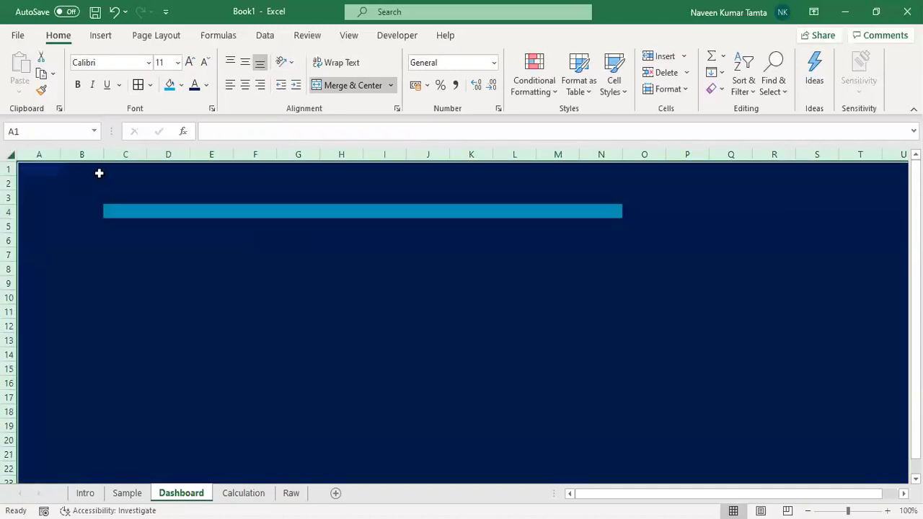
pyautogui.click(127, 154)
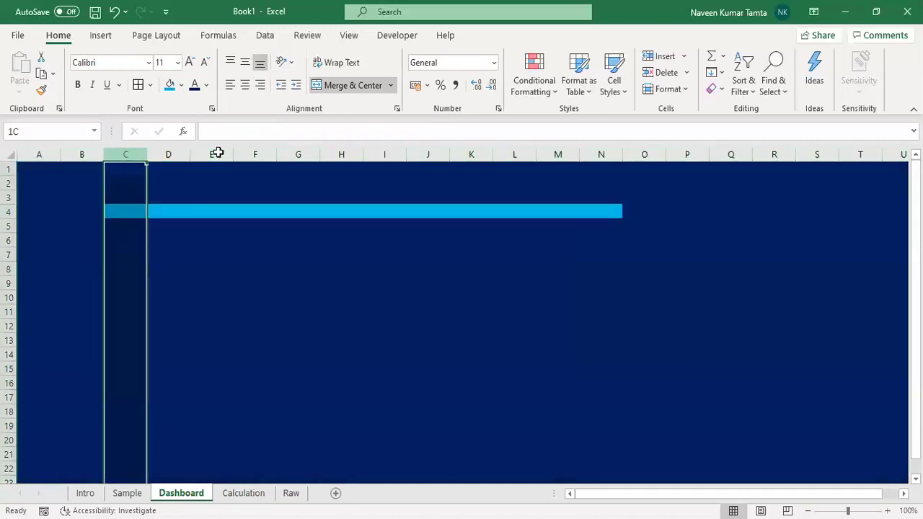
pyautogui.moveTo(218, 152); pyautogui.dragTo(220, 183)
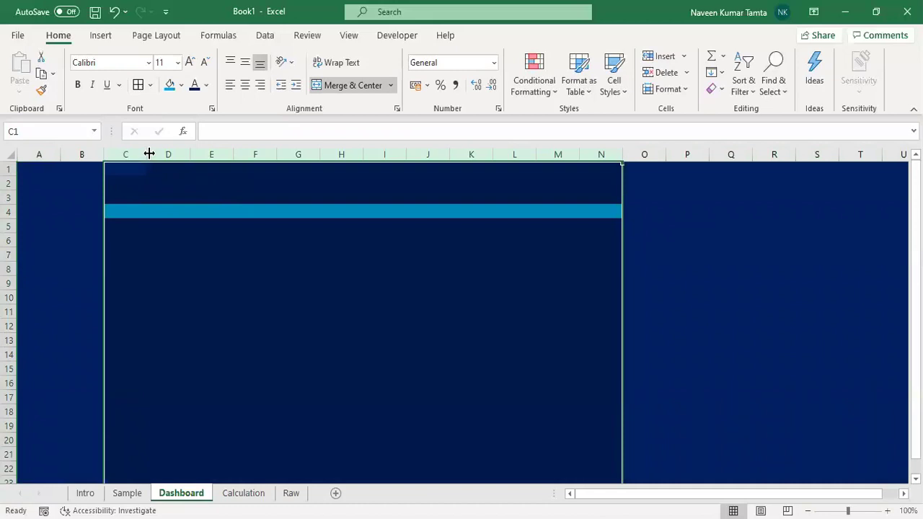
pyautogui.moveTo(149, 154); pyautogui.dragTo(165, 156)
# Step through the merged cells in row 4 to check their widths
pyautogui.click(143, 212)
pyautogui.press('Right')
pyautogui.press('Right')
pyautogui.press('Right')
pyautogui.press('Right')
pyautogui.press('Right')
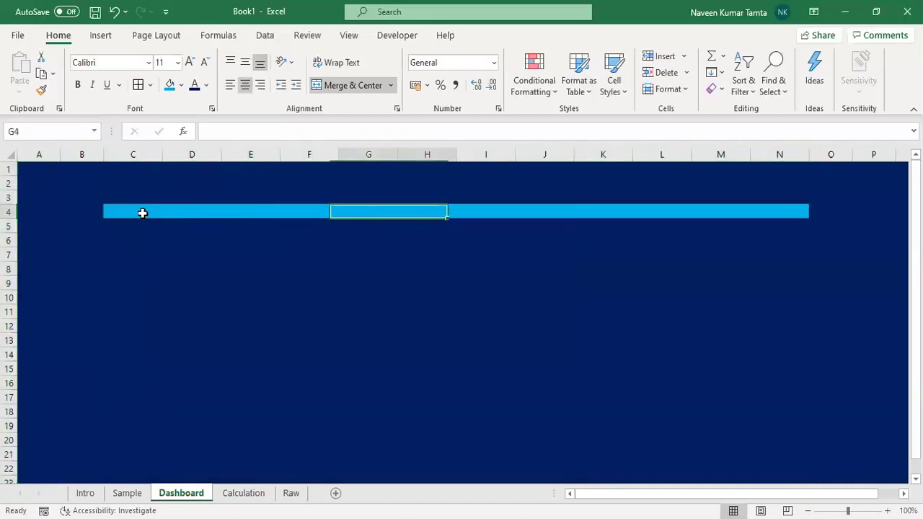
pyautogui.press('Left')
pyautogui.press('Left')
pyautogui.press('Left')
pyautogui.press('Left')
pyautogui.press('Left')
pyautogui.press('Left')
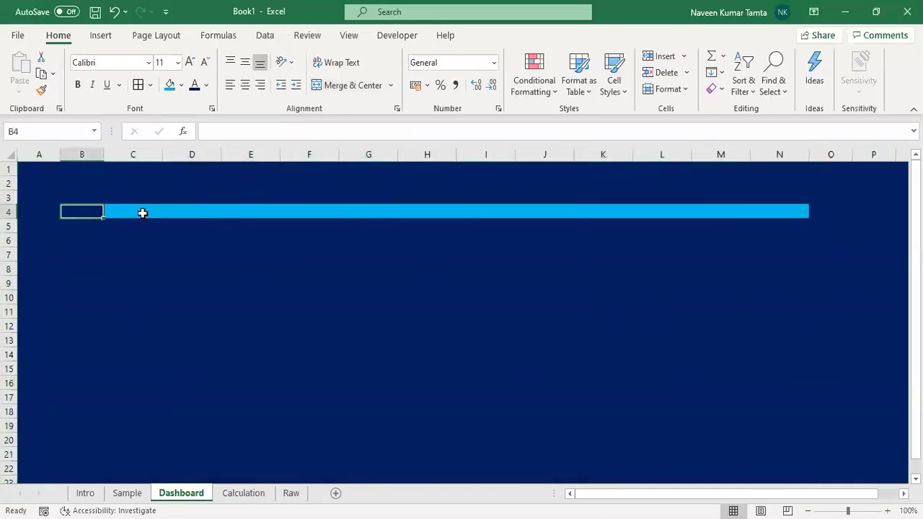
# Make row 4 slightly taller and link merged cell C4 to the Visits header with =Calculation!$C$3
pyautogui.press('Right')
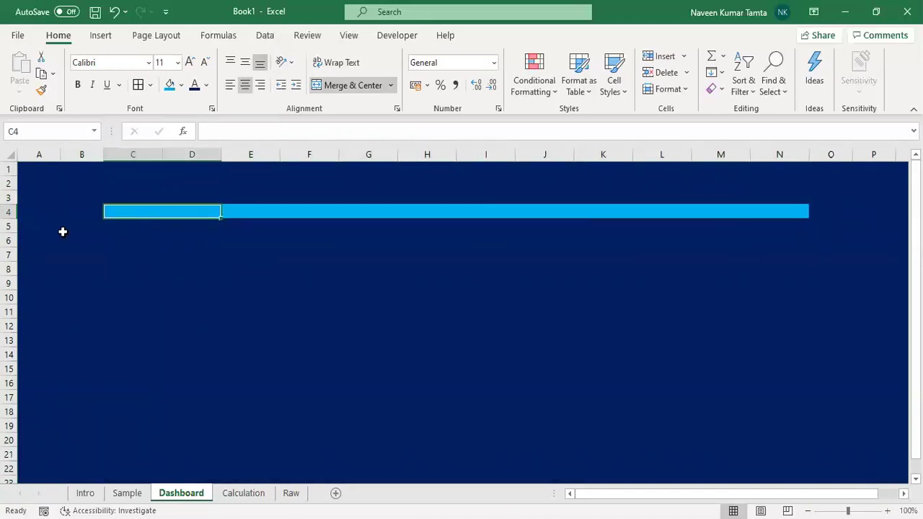
pyautogui.moveTo(14, 219); pyautogui.dragTo(14, 223)
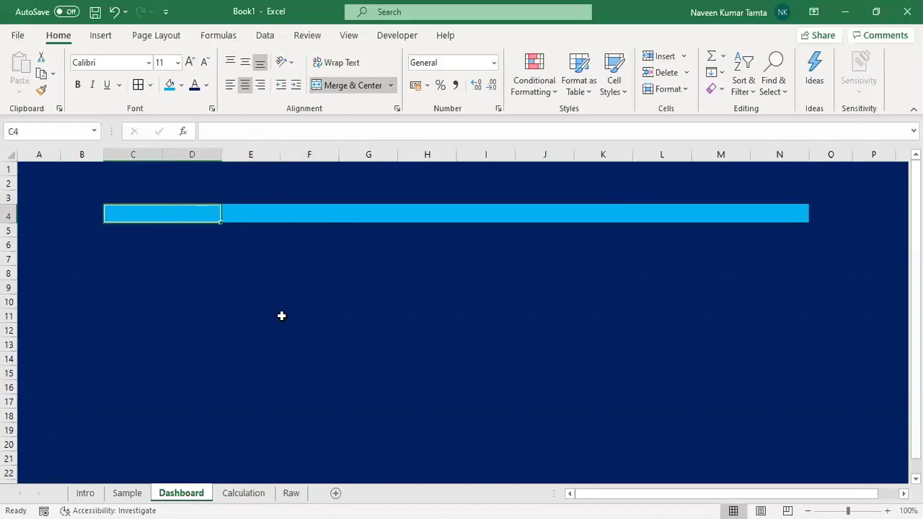
pyautogui.write('=')
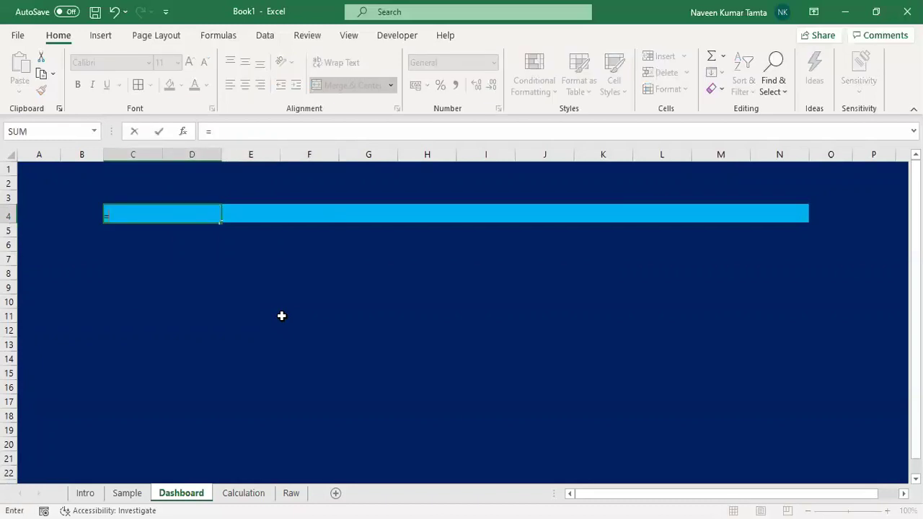
pyautogui.hotkey('ctrl', 'pagedown')
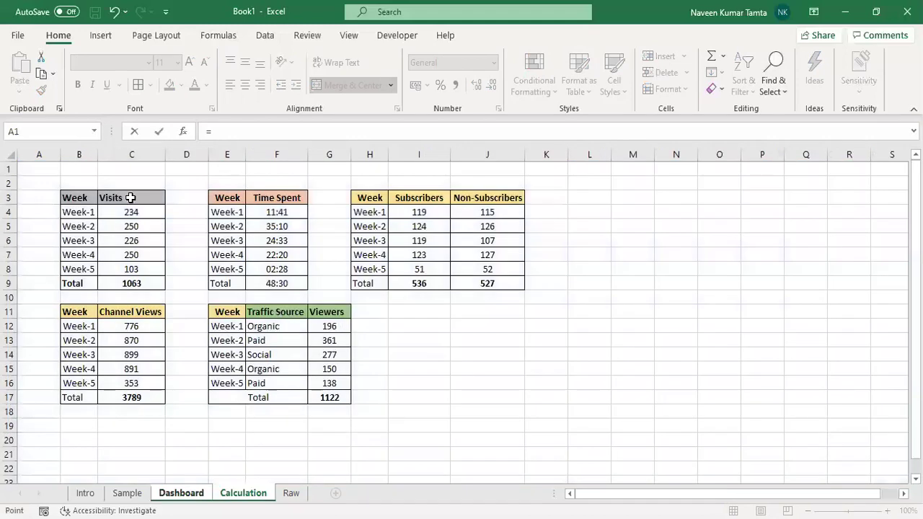
pyautogui.click(130, 197)
pyautogui.press('F4')
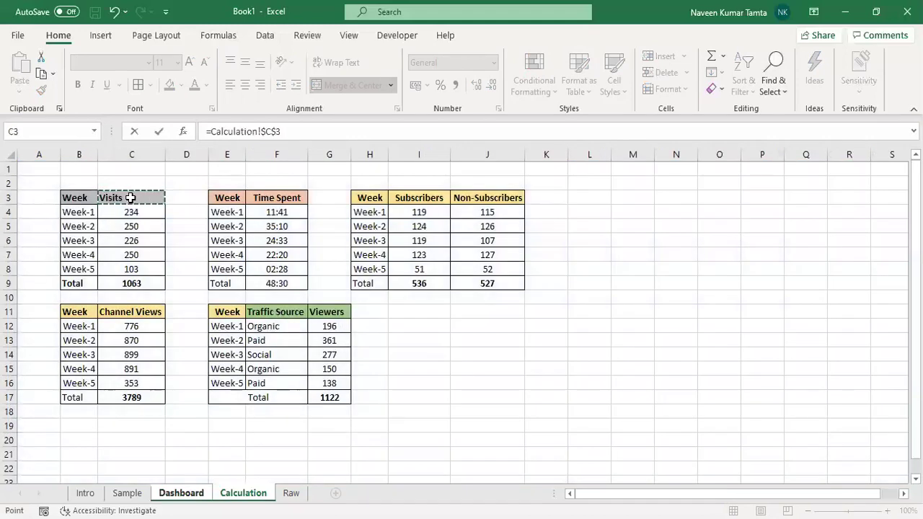
pyautogui.press('Return')
# Link merged cell E4 to the Time Spent header with =Calculation!$F$3
pyautogui.press('Up')
pyautogui.press('Right')
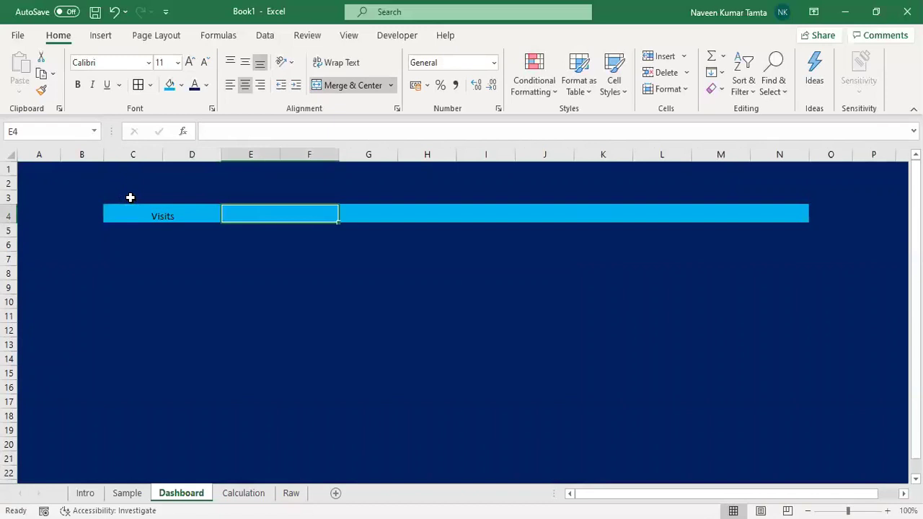
pyautogui.write('=')
pyautogui.click(241, 493)
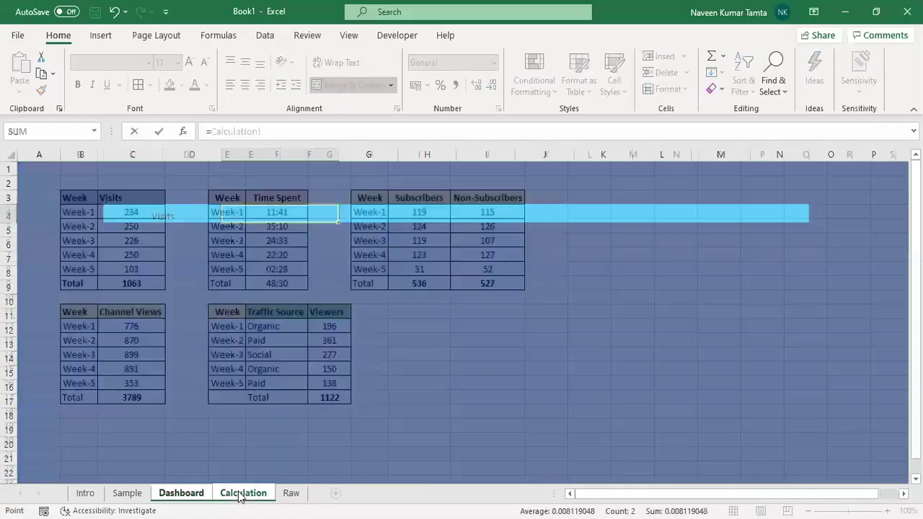
pyautogui.click(274, 199)
pyautogui.press('F4')
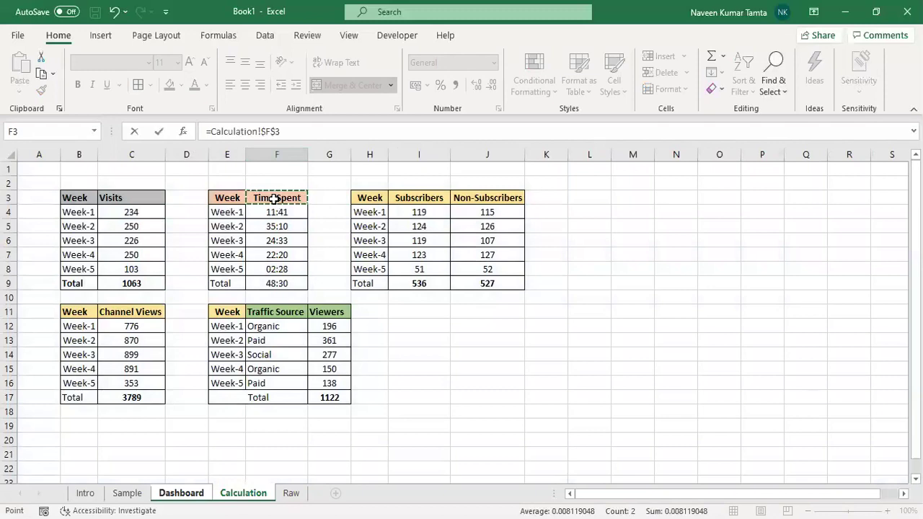
pyautogui.press('Return')
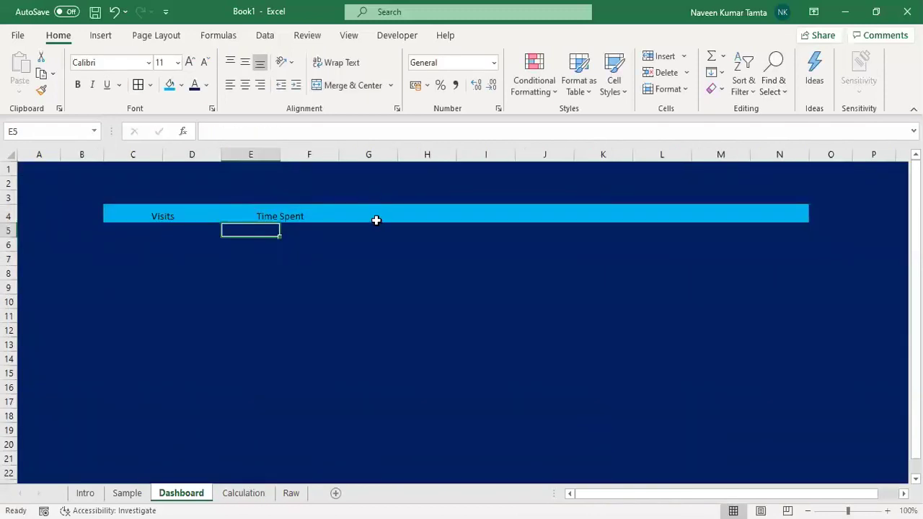
# Link merged cell G4 to the Subscribers header with an absolute reference to Calculation!$I$3
pyautogui.click(377, 217)
pyautogui.write('=')
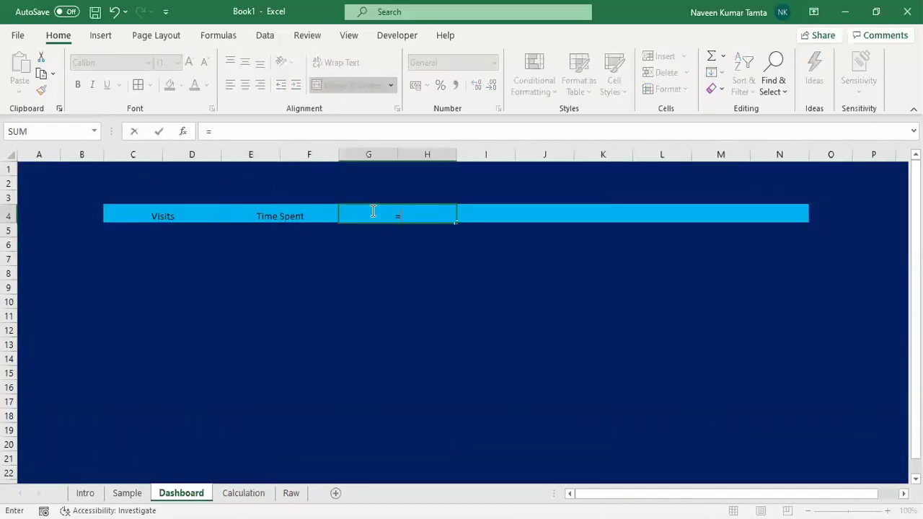
pyautogui.click(243, 493)
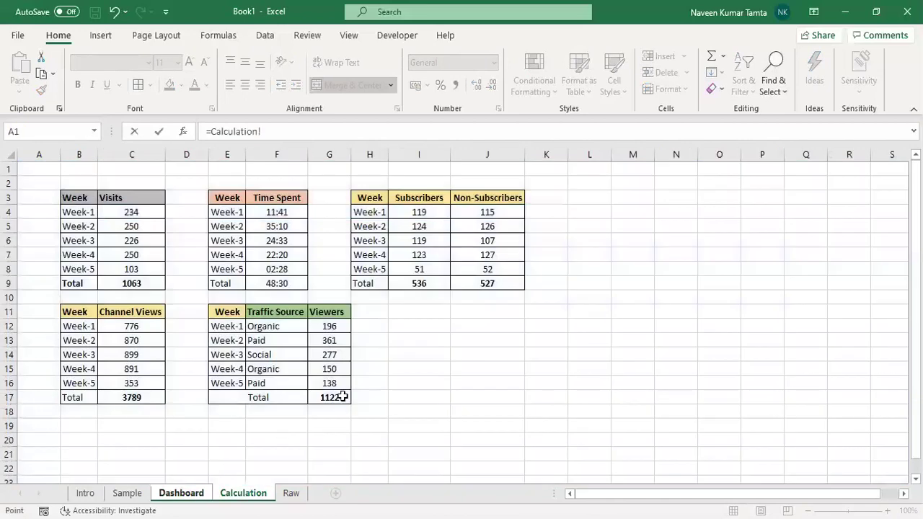
pyautogui.click(433, 202)
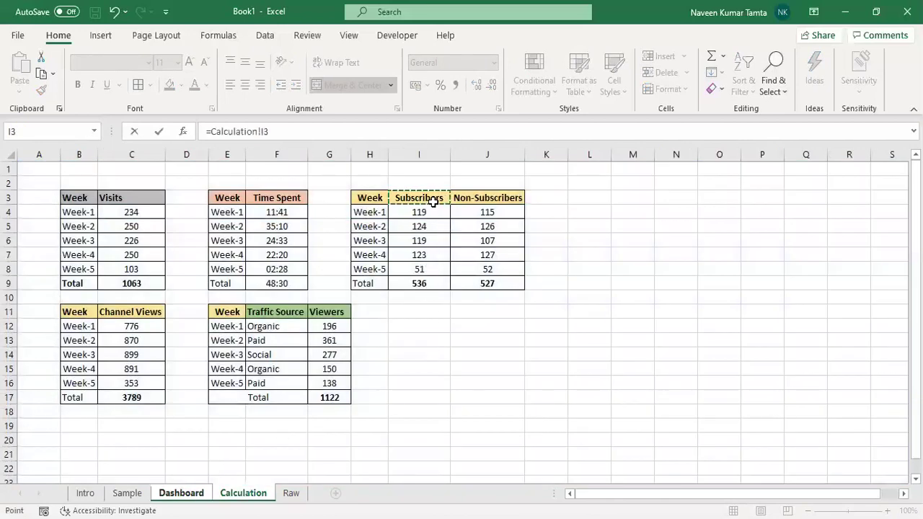
pyautogui.press('F4')
pyautogui.press('Return')
# Link merged cell I4 to the Non-Subscribers header with =Calculation!$J$3
pyautogui.click(482, 212)
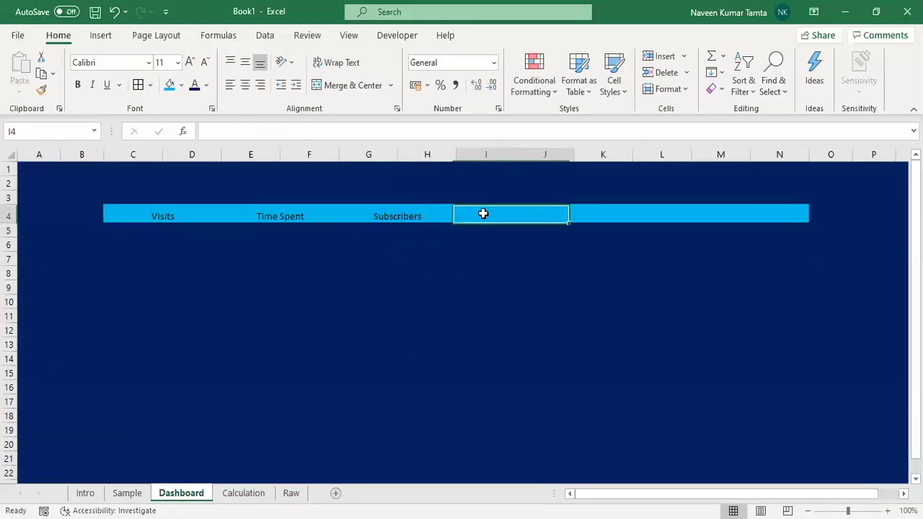
pyautogui.write('=')
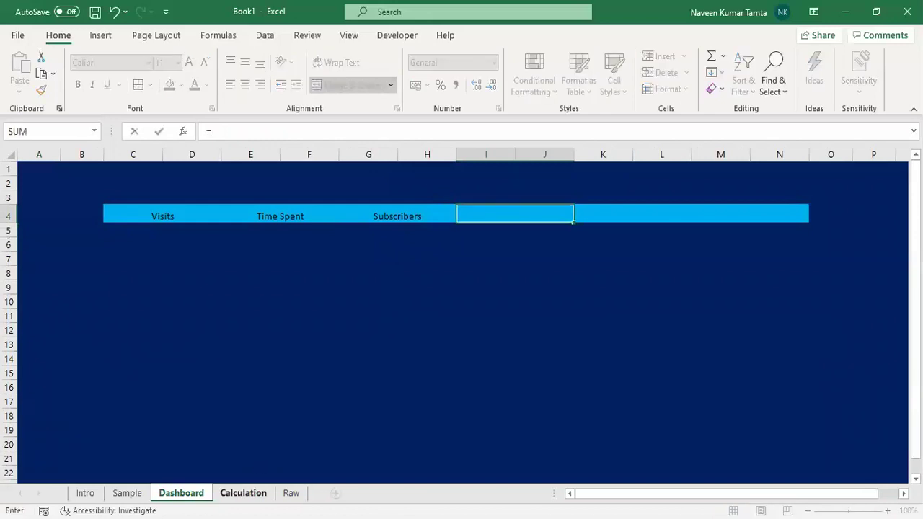
pyautogui.click(243, 493)
pyautogui.click(477, 200)
pyautogui.press('F4')
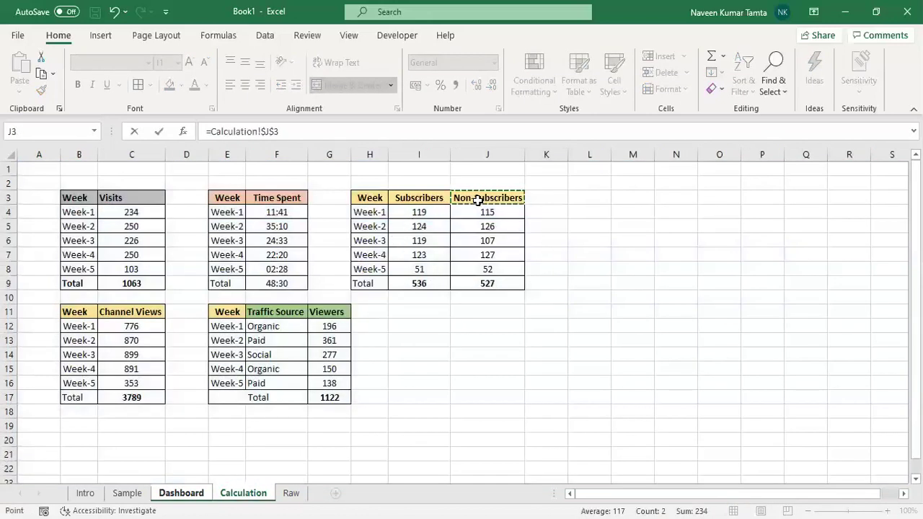
pyautogui.press('Return')
# Link merged cell K4 to the Channel Views header with an absolute reference to Calculation!$C$11
pyautogui.click(589, 215)
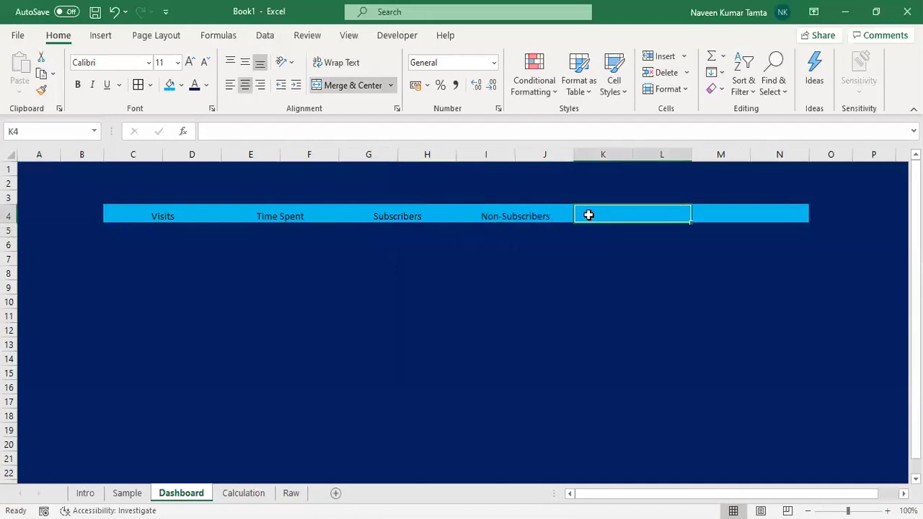
pyautogui.write('=')
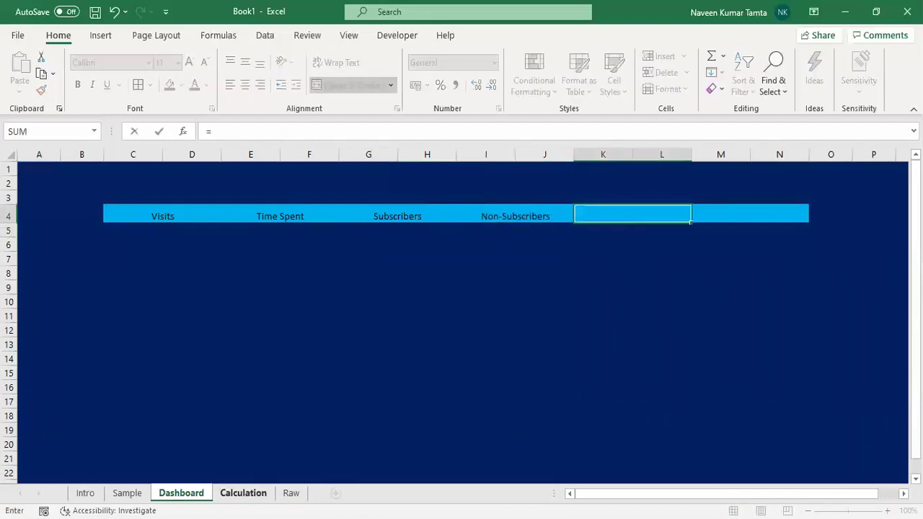
pyautogui.click(243, 493)
pyautogui.click(137, 311)
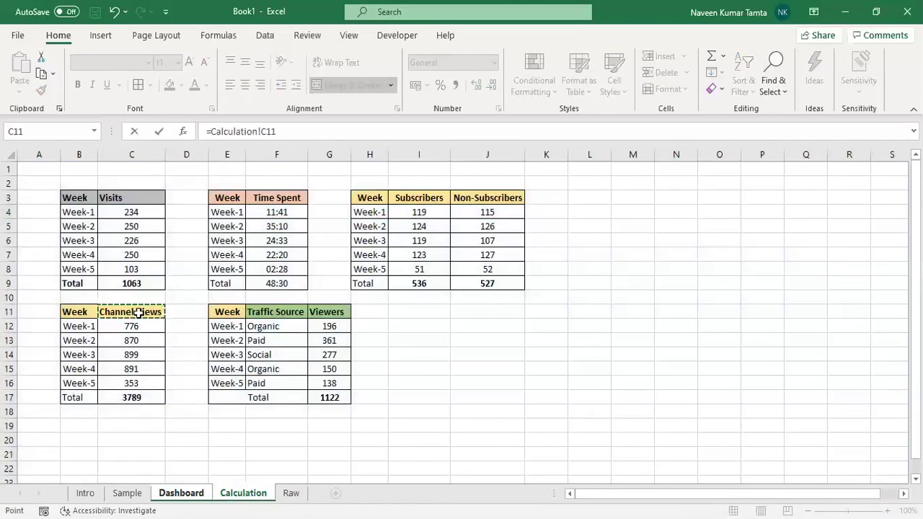
pyautogui.press('F4')
pyautogui.press('Return')
# Link merged cell M4 to the Traffic Source header with =Calculation!$F$11
pyautogui.press('Up')
pyautogui.press('Right')
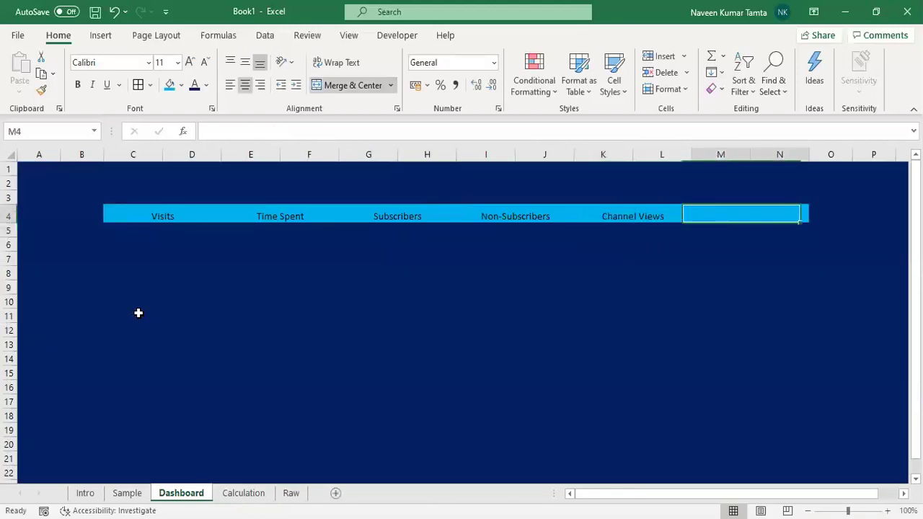
pyautogui.write('=')
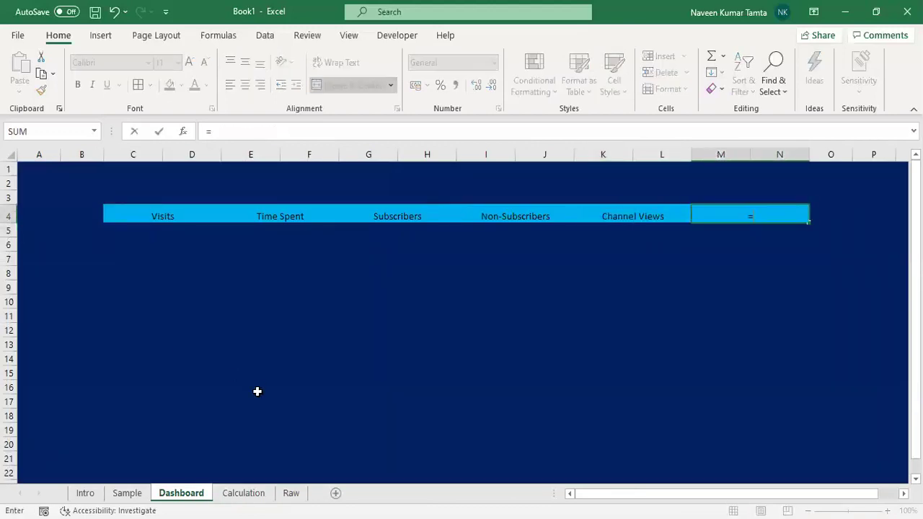
pyautogui.click(243, 493)
pyautogui.click(276, 313)
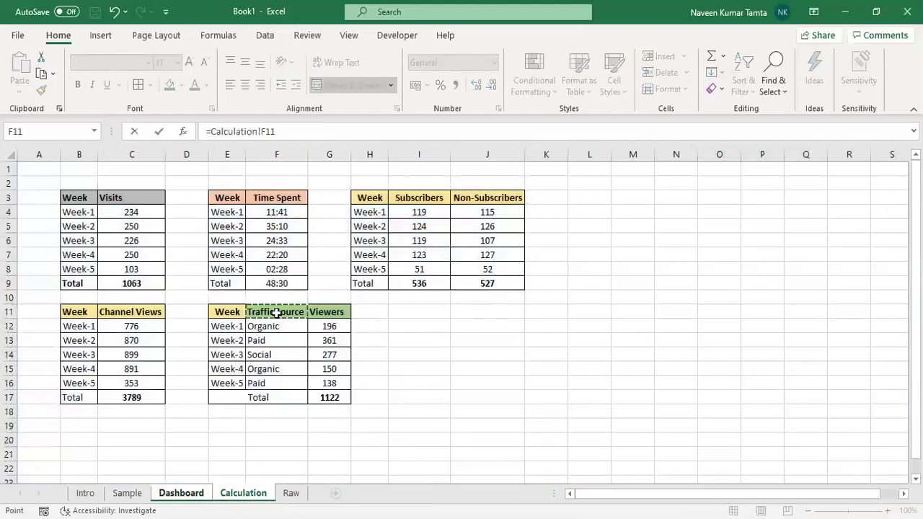
pyautogui.press('F4')
pyautogui.press('Return')
# Center the six header labels in C4:N4 both vertically and horizontally
pyautogui.press('Up')
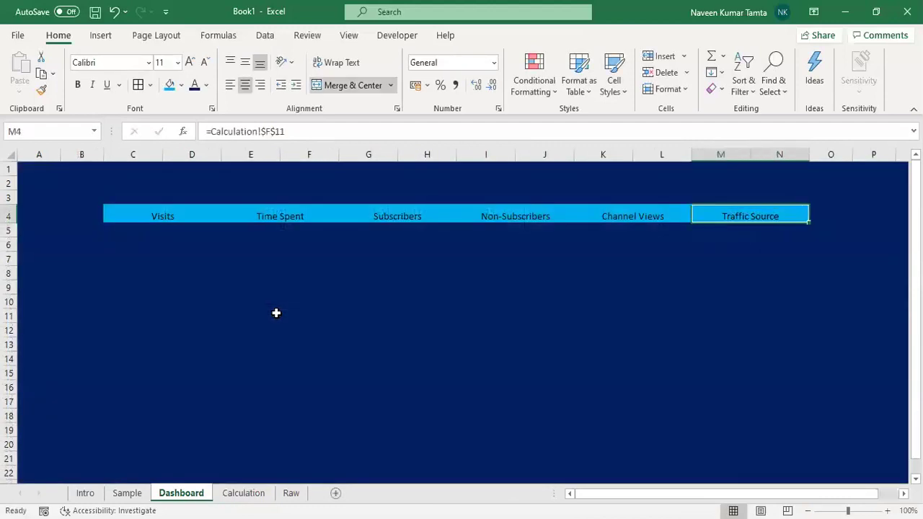
pyautogui.hotkey('shift', 'Left')
pyautogui.hotkey('shift', 'Left')
pyautogui.hotkey('shift', 'Left')
pyautogui.hotkey('shift', 'Left')
pyautogui.hotkey('shift', 'Left')
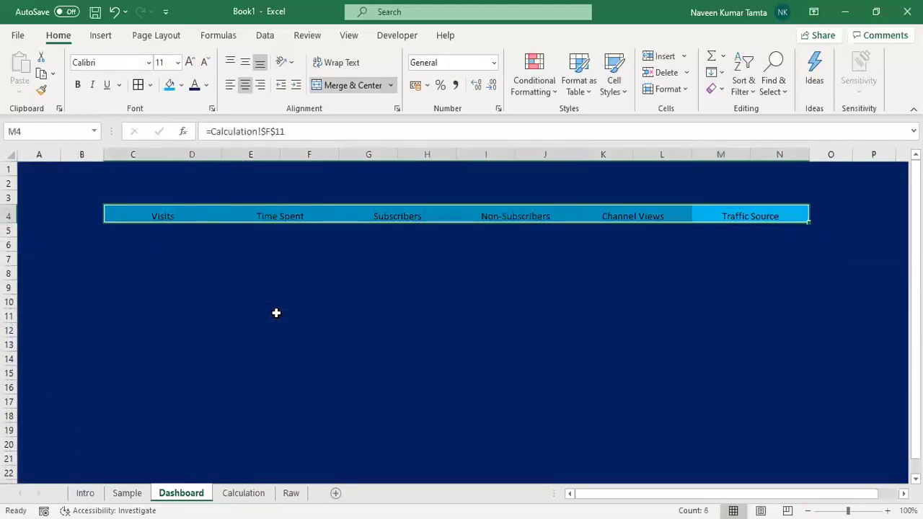
pyautogui.click(245, 64)
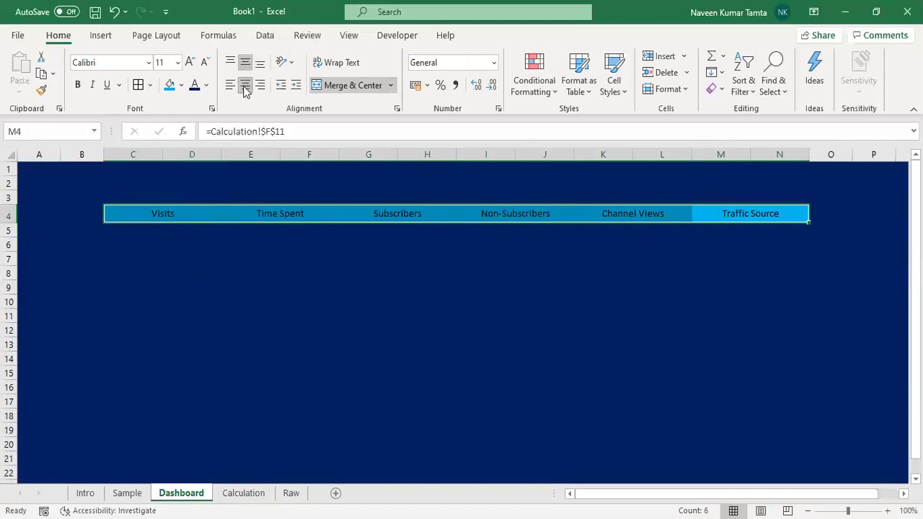
pyautogui.click(259, 62)
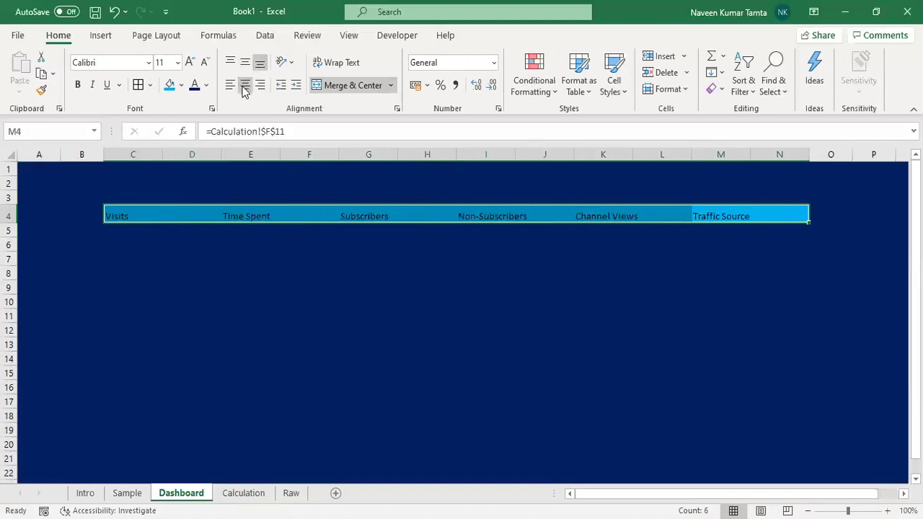
pyautogui.click(245, 89)
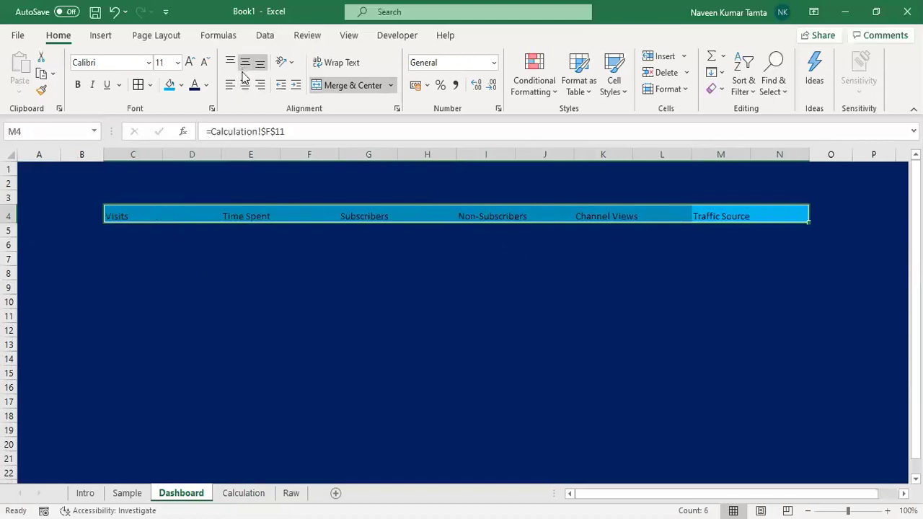
pyautogui.click(245, 89)
pyautogui.click(245, 64)
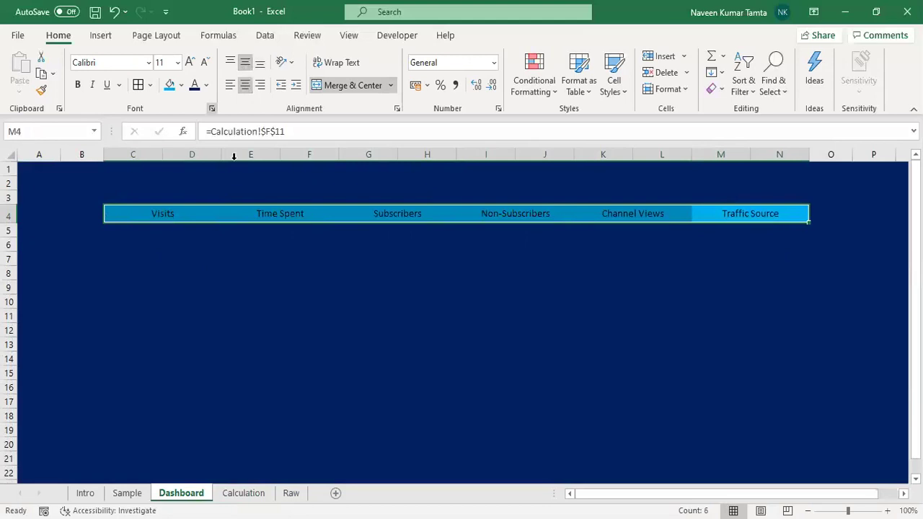
# Format the header labels in C4:N4 as dark blue Agency FB text at size 12
pyautogui.click(148, 63)
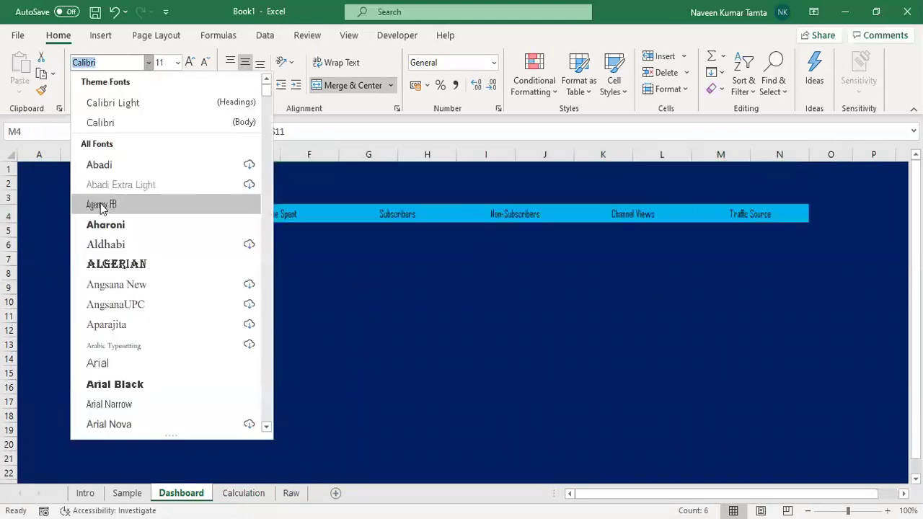
pyautogui.click(101, 205)
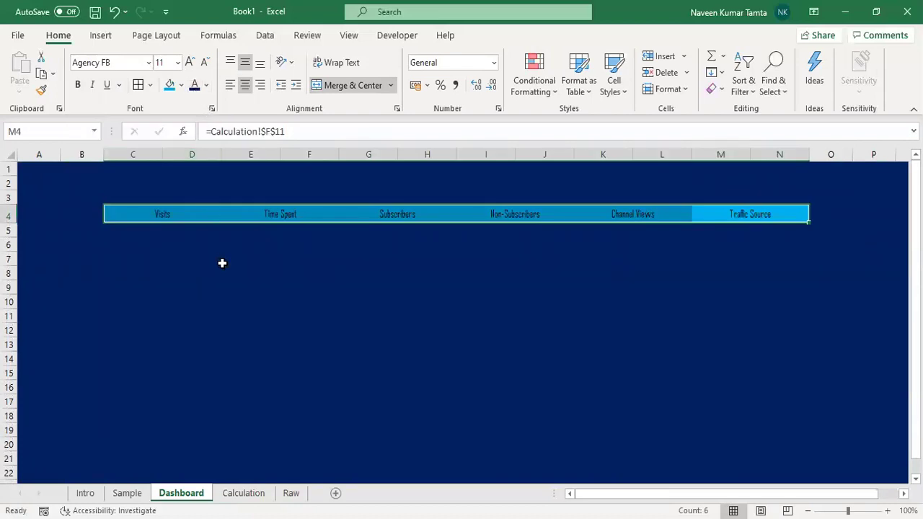
pyautogui.click(206, 85)
pyautogui.click(286, 240)
pyautogui.click(189, 62)
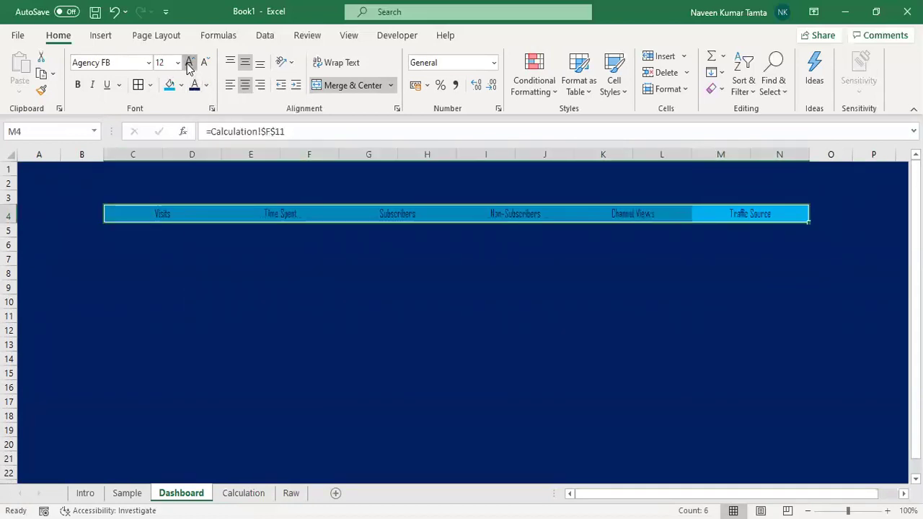
# Set the six header labels in C4:N4 to font size 16 and make them bold
pyautogui.click(189, 62)
pyautogui.click(188, 62)
pyautogui.click(189, 62)
pyautogui.click(189, 62)
pyautogui.click(206, 63)
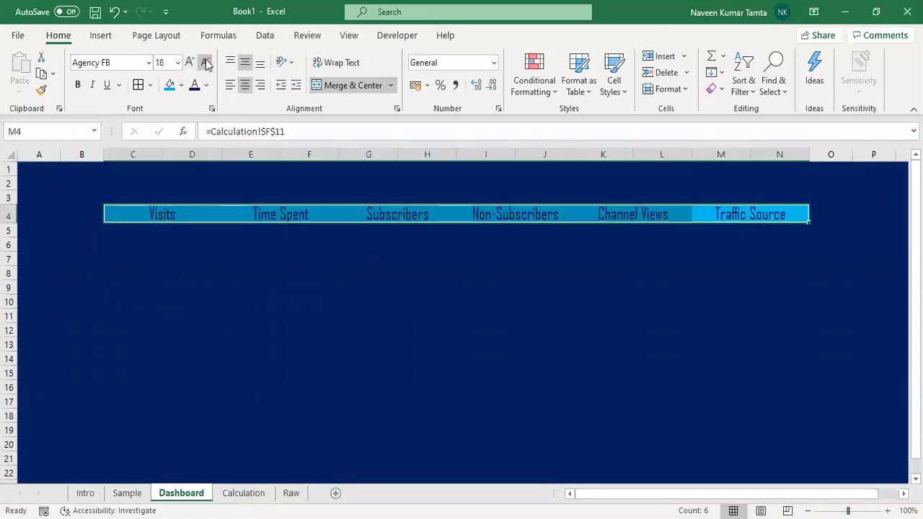
pyautogui.click(205, 63)
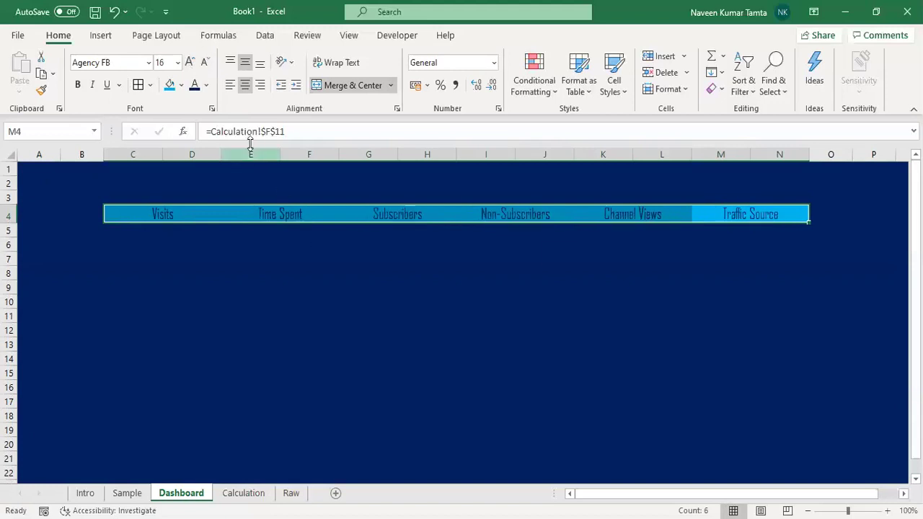
pyautogui.hotkey('ctrl', 'b')
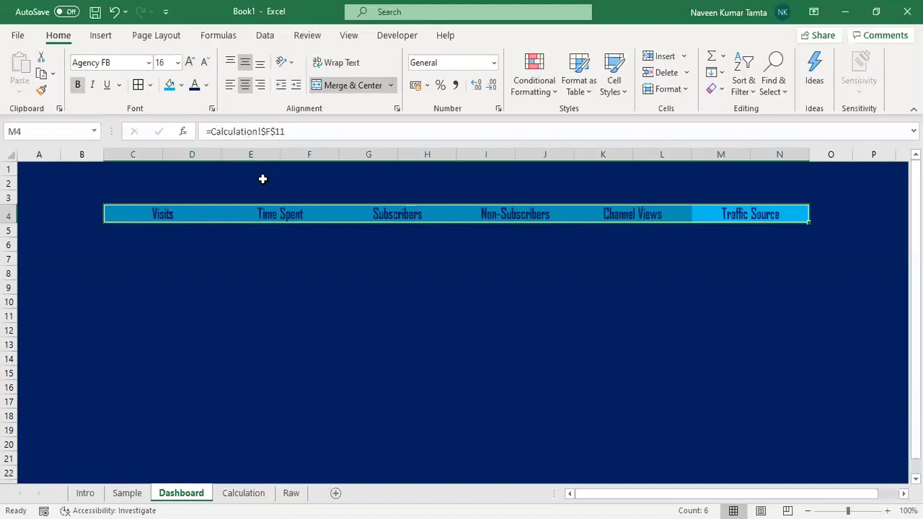
# Insert two blank rows at row 3, above the metric header row
pyautogui.click(208, 256)
pyautogui.click(204, 250)
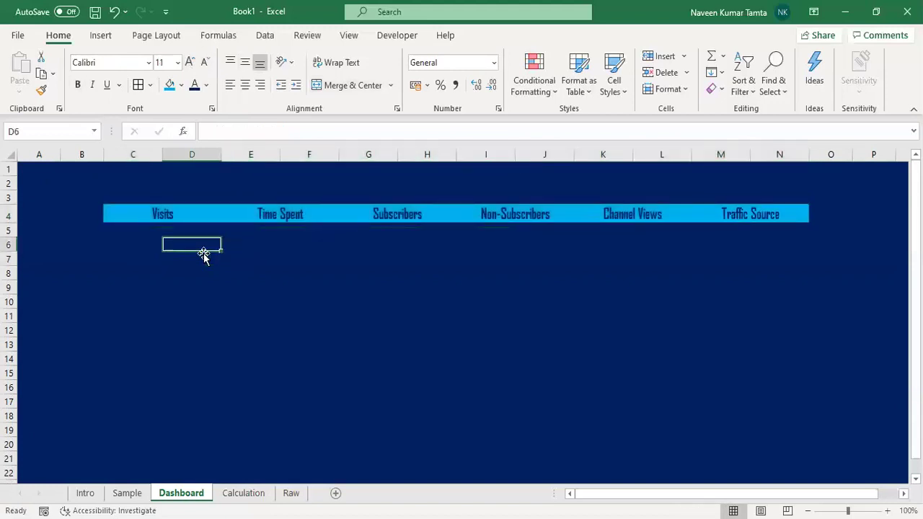
pyautogui.press('Up')
pyautogui.press('Up')
pyautogui.press('Up')
pyautogui.hotkey('shift', 'space')
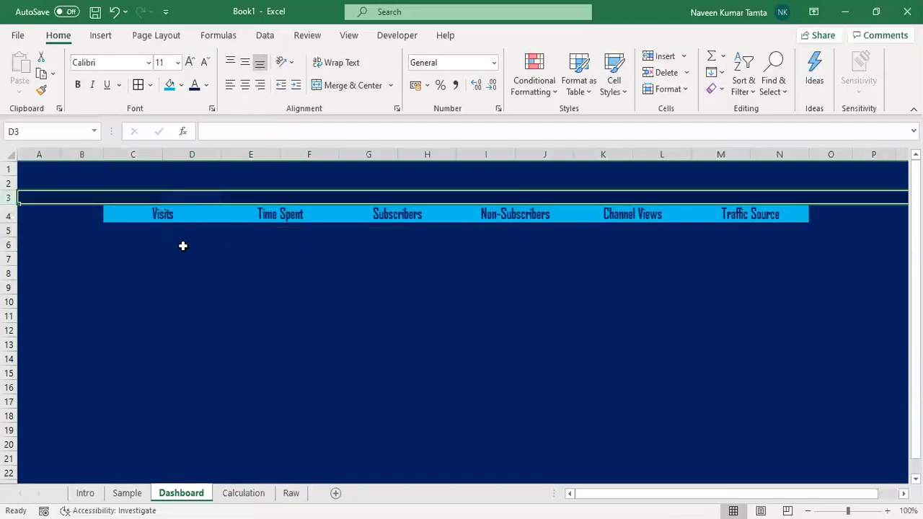
pyautogui.hotkey('ctrl', 'shift', '+')
pyautogui.hotkey('ctrl', 'shift', '+')
# Merge and center cells C7:D7 directly below the Visits header
pyautogui.press('Down')
pyautogui.press('Down')
pyautogui.press('Down')
pyautogui.press('Down')
pyautogui.press('Down')
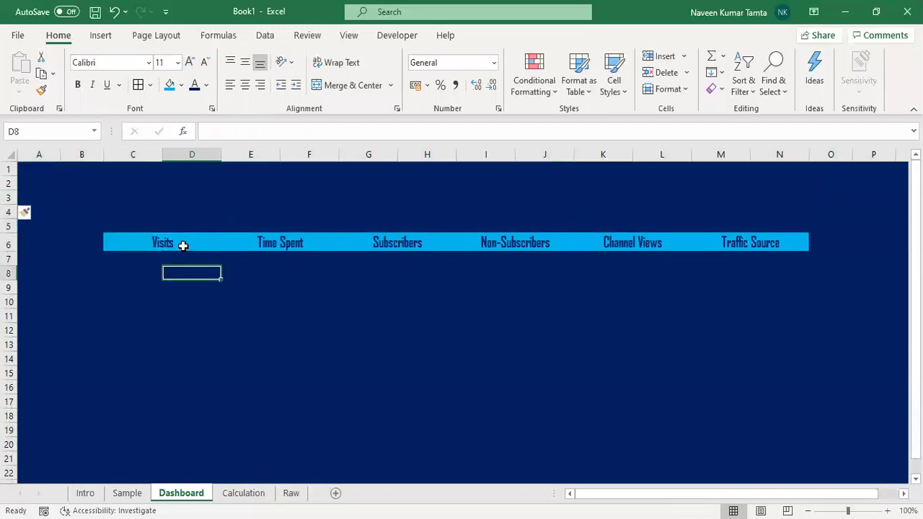
pyautogui.press('Up')
pyautogui.press('Left')
pyautogui.hotkey('shift', 'Right')
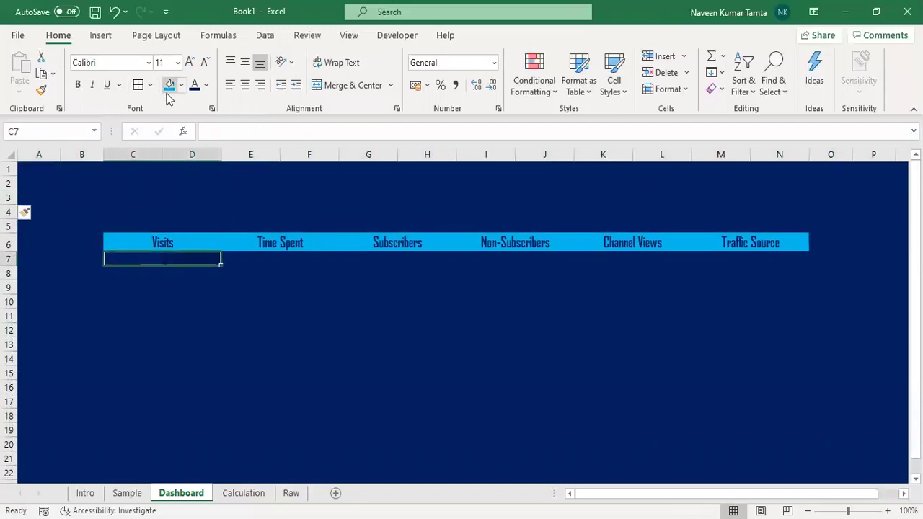
pyautogui.click(355, 86)
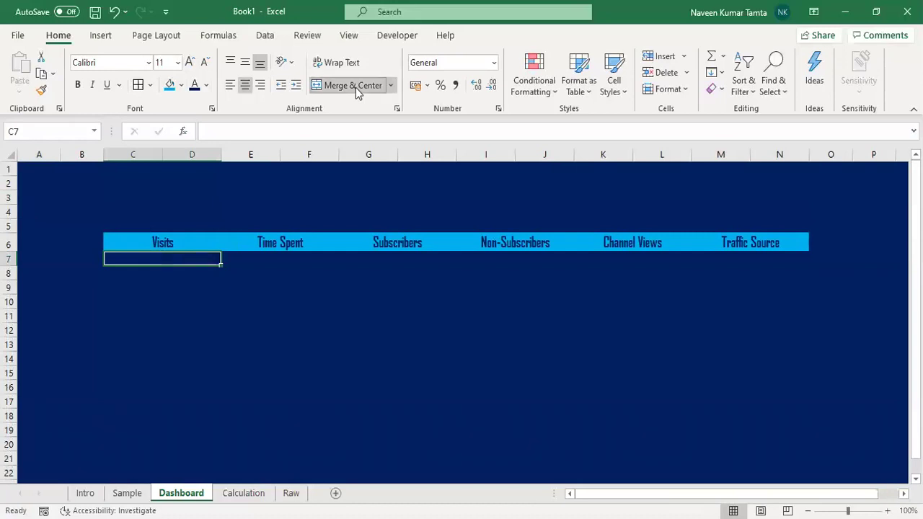
# Copy the merged cell C7 across row 7 so each remaining header through Traffic Source has a merged cell below it
pyautogui.hotkey('ctrl', 'c')
pyautogui.press('Right')
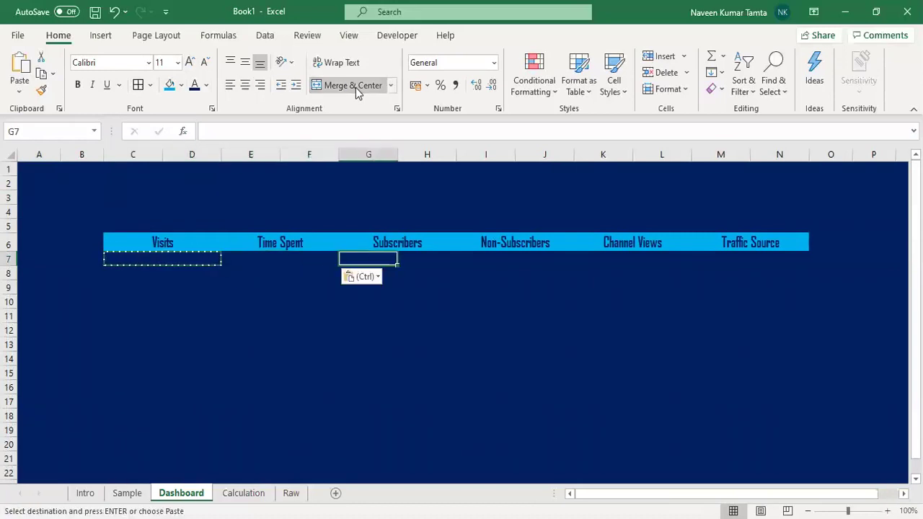
pyautogui.press('Right')
pyautogui.press('Right')
pyautogui.hotkey('ctrl', 'v')
pyautogui.press('Right')
pyautogui.press('Right')
pyautogui.hotkey('ctrl', 'v')
pyautogui.press('Right')
pyautogui.press('Right')
pyautogui.hotkey('ctrl', 'v')
pyautogui.hotkey('ctrl', 'v')
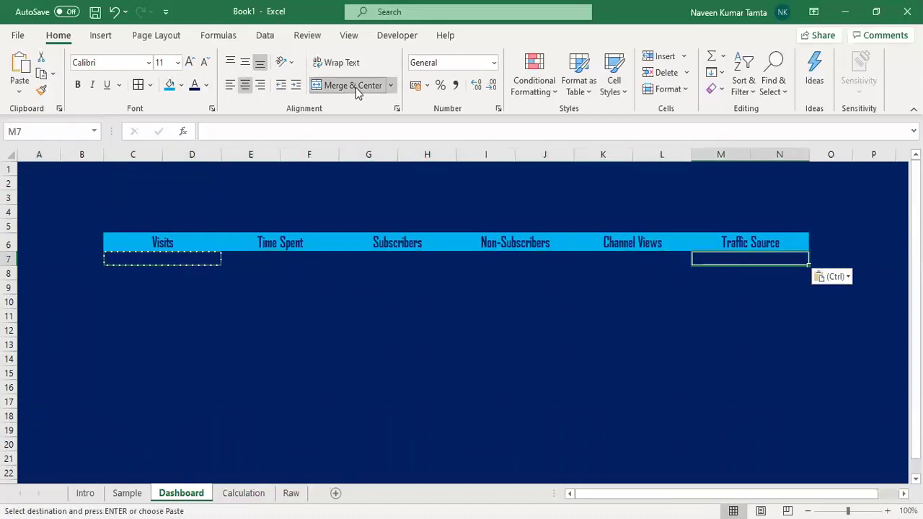
# Check the merged cells under the headers across row 7, from C7 to M7
pyautogui.press('Left')
pyautogui.press('Left')
pyautogui.press('Left')
pyautogui.press('Left')
pyautogui.press('Left')
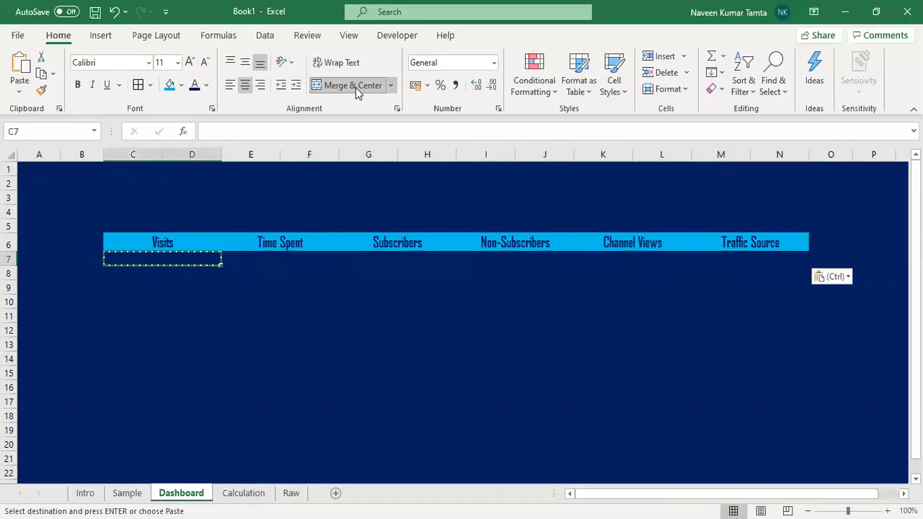
pyautogui.press('Right')
pyautogui.press('Right')
pyautogui.press('Right')
pyautogui.press('Right')
pyautogui.press('Right')
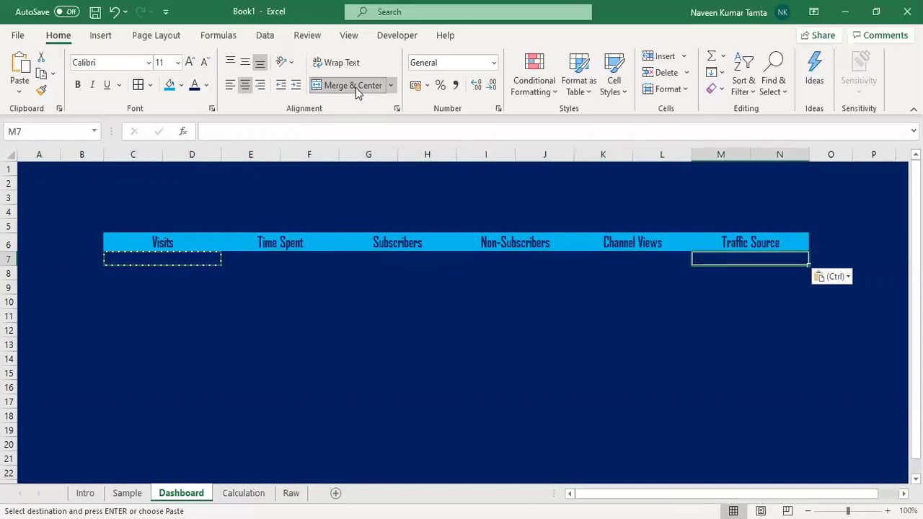
# Link merged cell C7 to the Visits total with =Calculation!$C$9
pyautogui.press('Left')
pyautogui.press('Left')
pyautogui.press('Left')
pyautogui.press('Left')
pyautogui.press('Left')
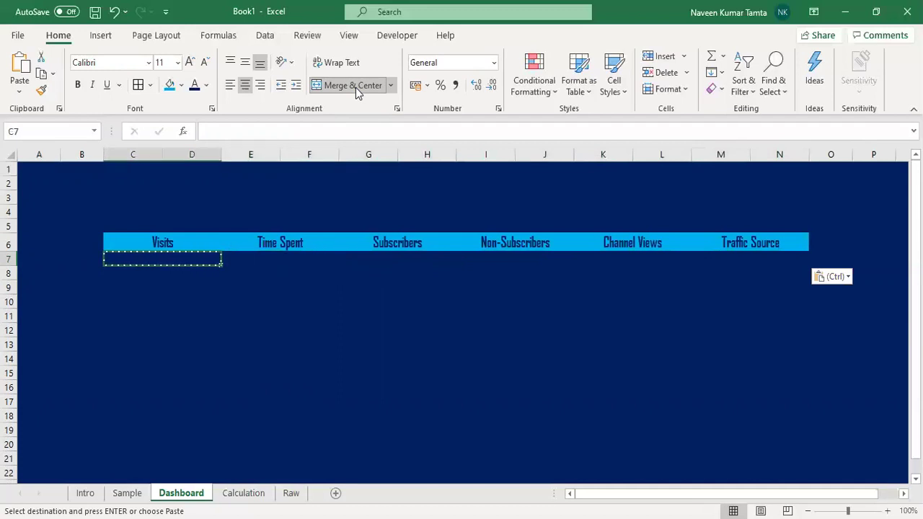
pyautogui.write('=')
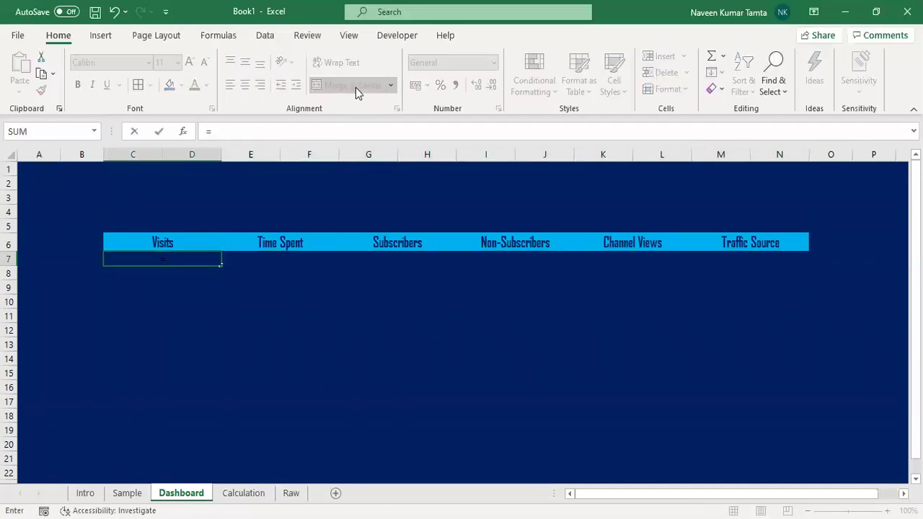
pyautogui.hotkey('ctrl', 'pagedown')
pyautogui.click(134, 282)
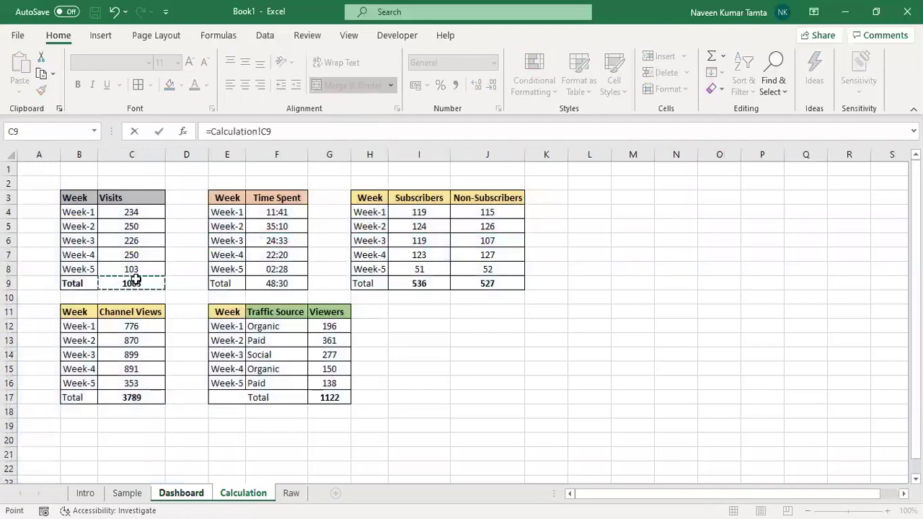
pyautogui.press('Return')
pyautogui.press('Up')
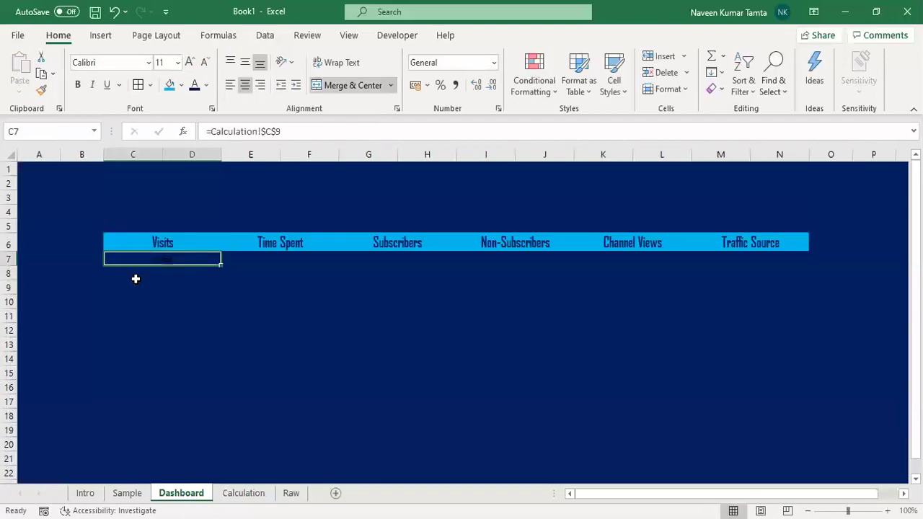
# Link merged cell E7 to the Time Spent total with =Calculation!$F$9
pyautogui.press('Right')
pyautogui.write('=')
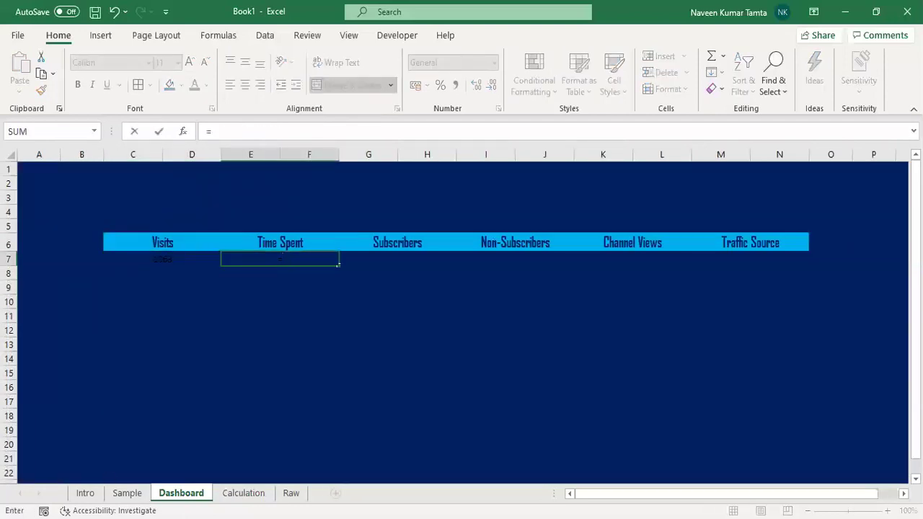
pyautogui.click(242, 493)
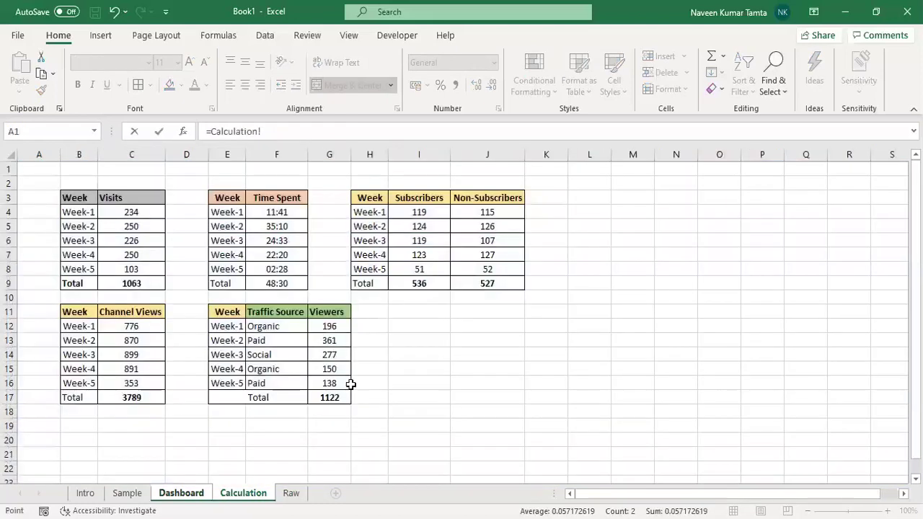
pyautogui.click(288, 284)
pyautogui.press('Return')
pyautogui.press('Up')
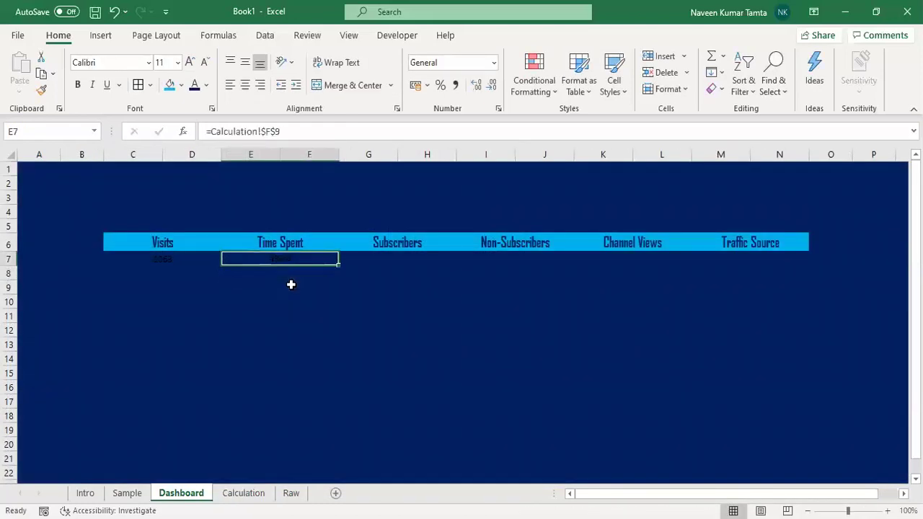
# Link merged cell G7 to the Subscribers total in cell I9 of the Calculation sheet
pyautogui.press('Right')
pyautogui.write('=')
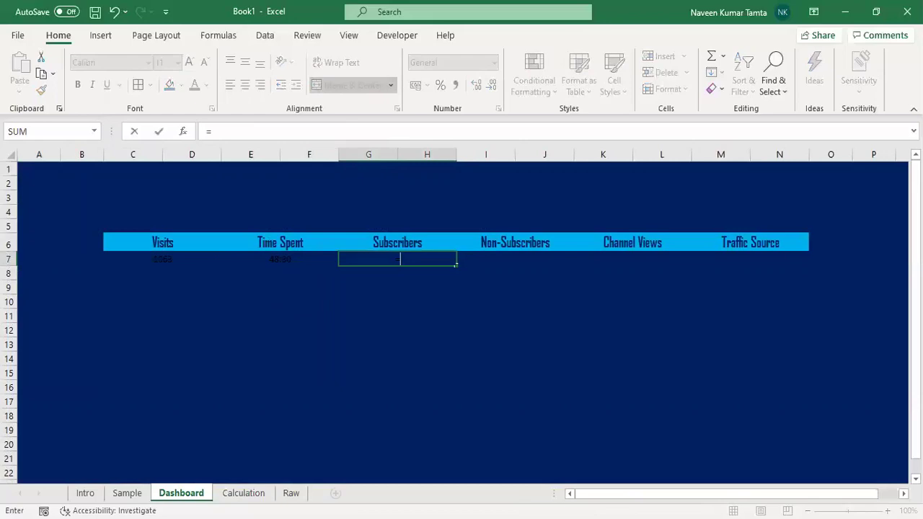
pyautogui.click(243, 492)
pyautogui.click(408, 284)
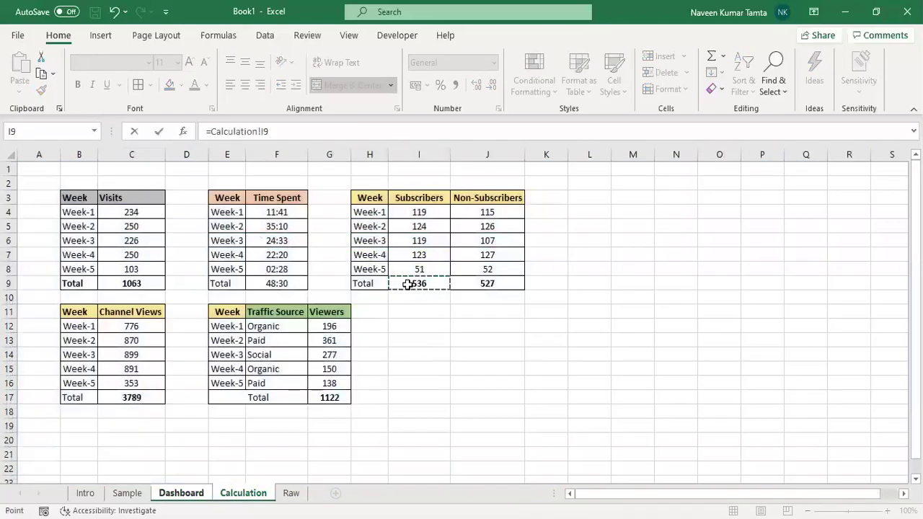
pyautogui.press('Return')
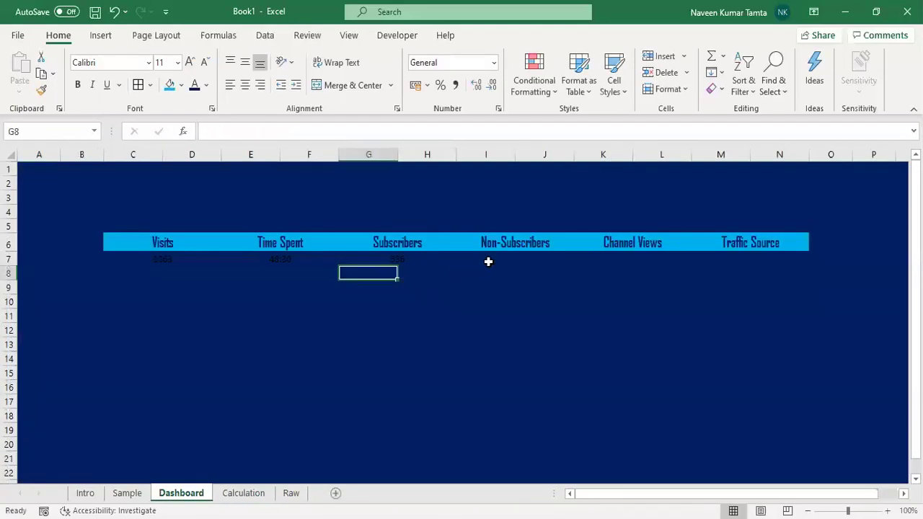
# Link merged cell I7 to the Non-Subscribers total with an absolute reference to Calculation!$J$9
pyautogui.click(486, 259)
pyautogui.write('=')
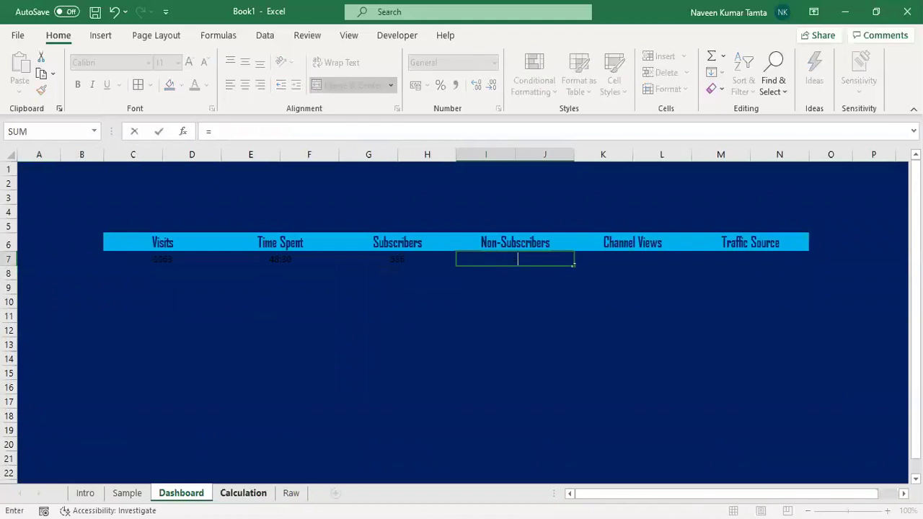
pyautogui.click(243, 495)
pyautogui.click(497, 282)
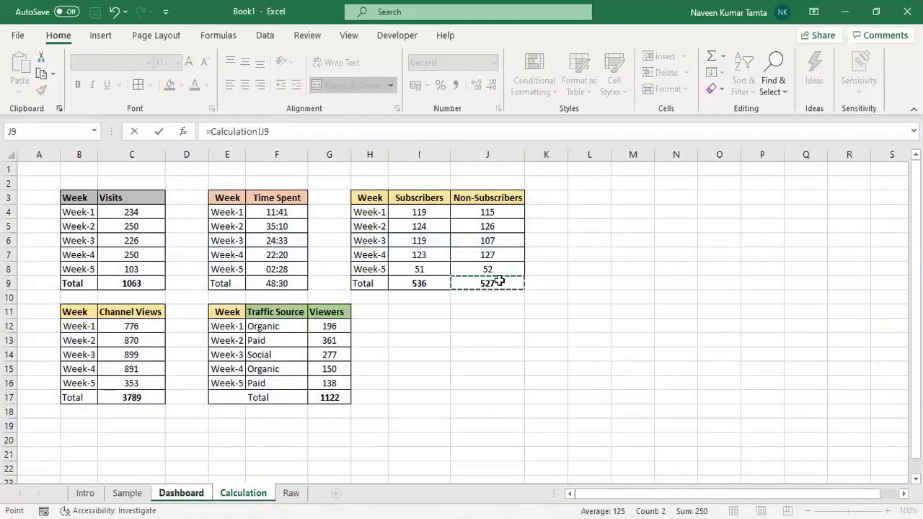
pyautogui.press('F4')
pyautogui.press('Return')
# Link merged cell K7 to the Channel Views total with =Calculation!$C$17
pyautogui.click(625, 271)
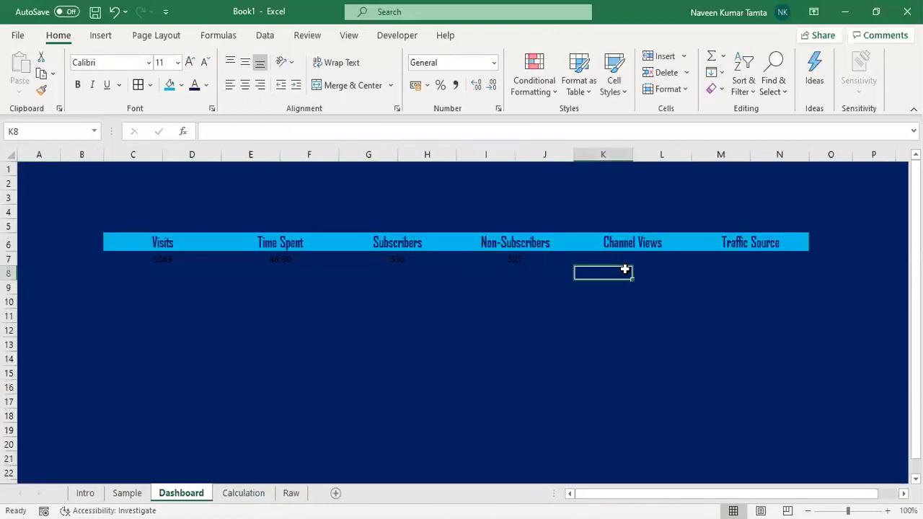
pyautogui.press('Up')
pyautogui.write('=')
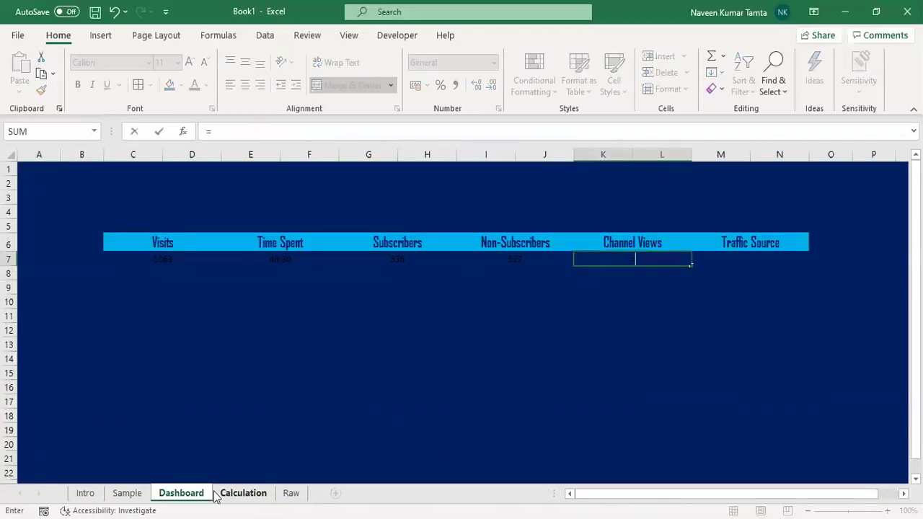
pyautogui.click(222, 494)
pyautogui.click(134, 398)
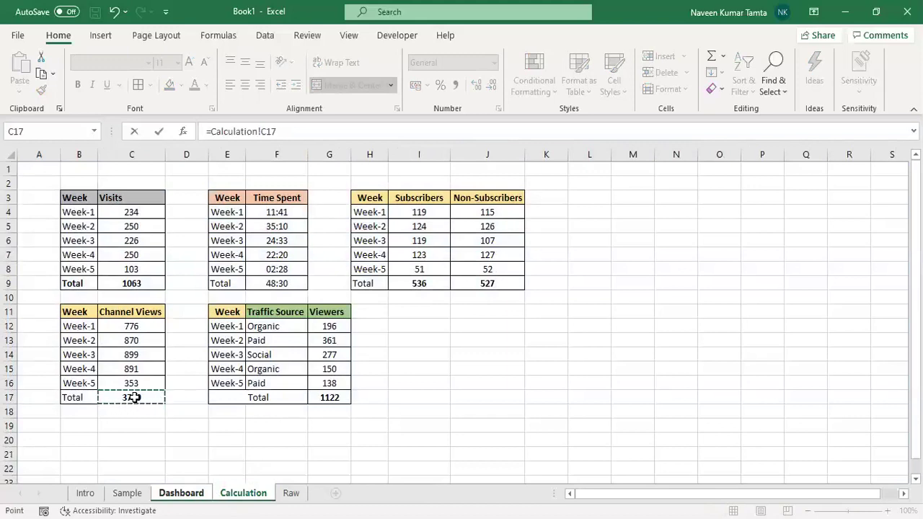
pyautogui.press('F4')
pyautogui.press('Return')
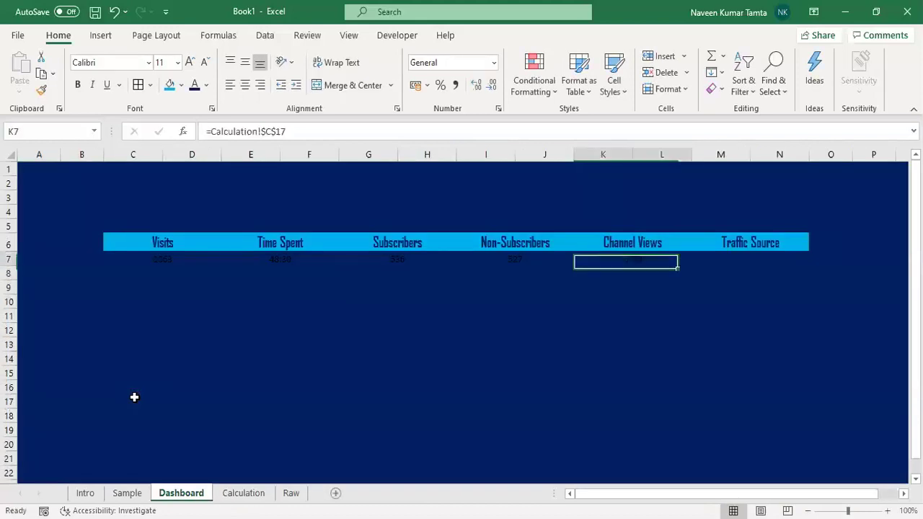
# Link merged cell M7 under Traffic Source to the Viewers total with =Calculation!$G$17
pyautogui.press('Right')
pyautogui.write('=')
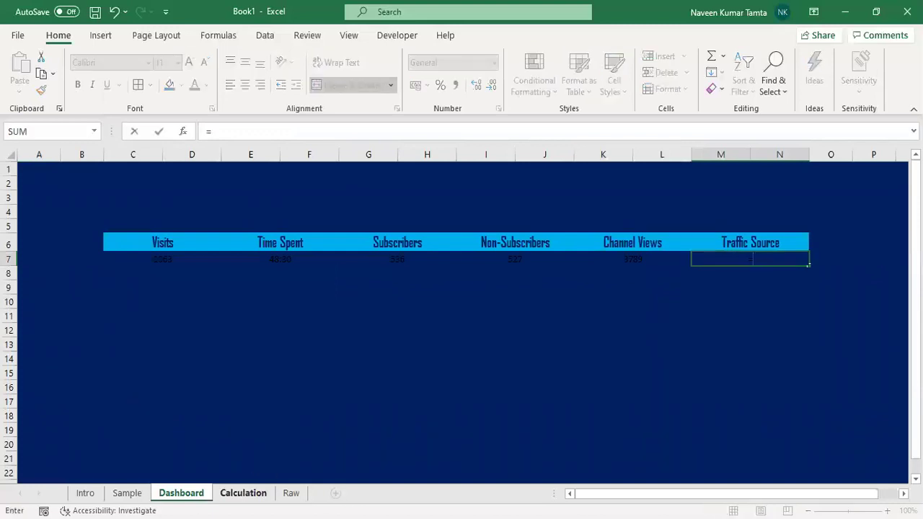
pyautogui.click(243, 492)
pyautogui.click(328, 398)
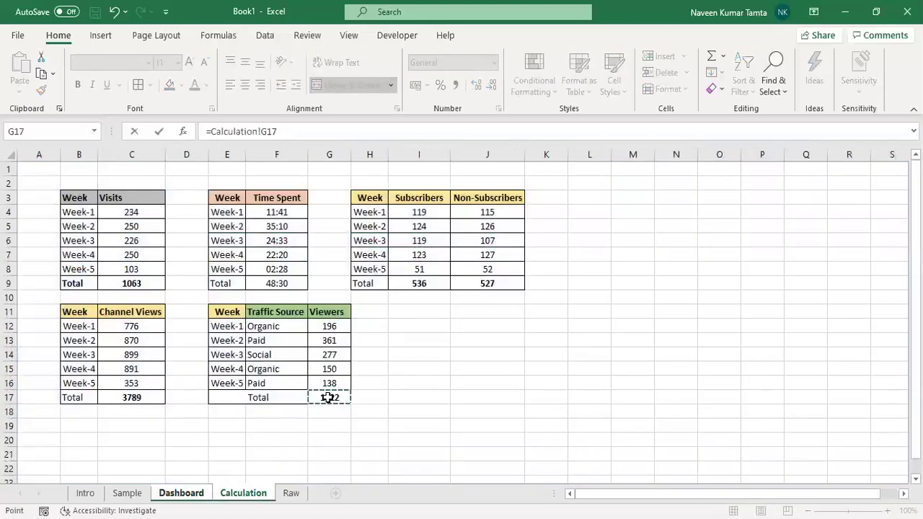
pyautogui.press('F4')
pyautogui.press('Return')
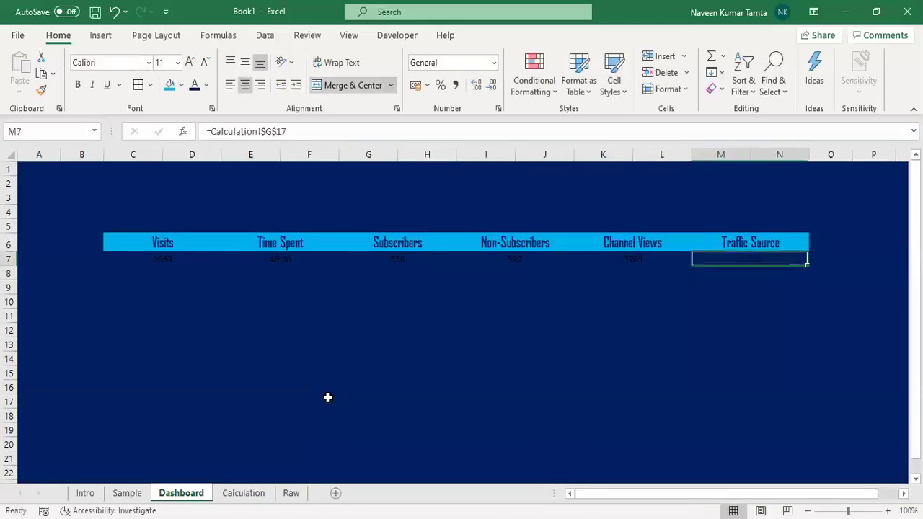
# Color the six linked totals in C7:N7 light blue
pyautogui.hotkey('shift', 'Left')
pyautogui.hotkey('shift', 'Left')
pyautogui.hotkey('shift', 'Left')
pyautogui.hotkey('shift', 'Left')
pyautogui.hotkey('shift', 'Left')
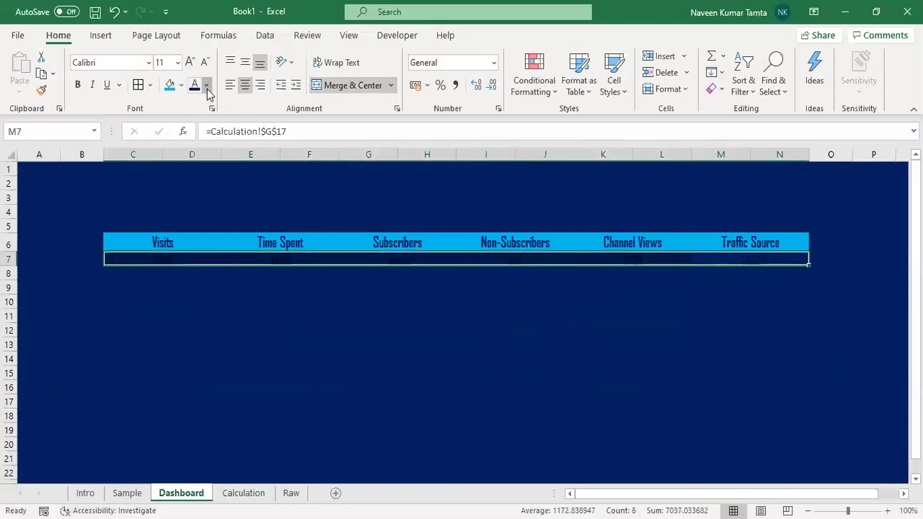
pyautogui.click(206, 87)
pyautogui.click(263, 241)
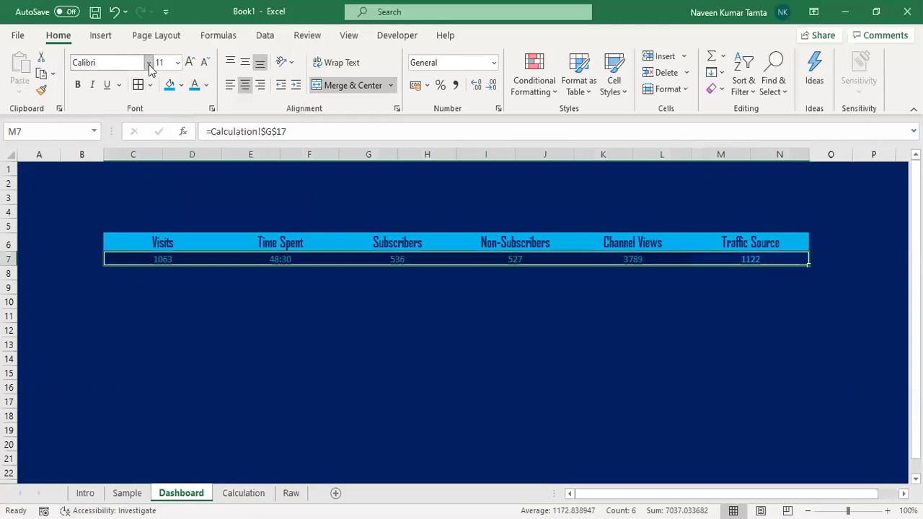
# Set the totals in C7:N7 to the Agency FB font at size 14
pyautogui.click(148, 63)
pyautogui.click(106, 204)
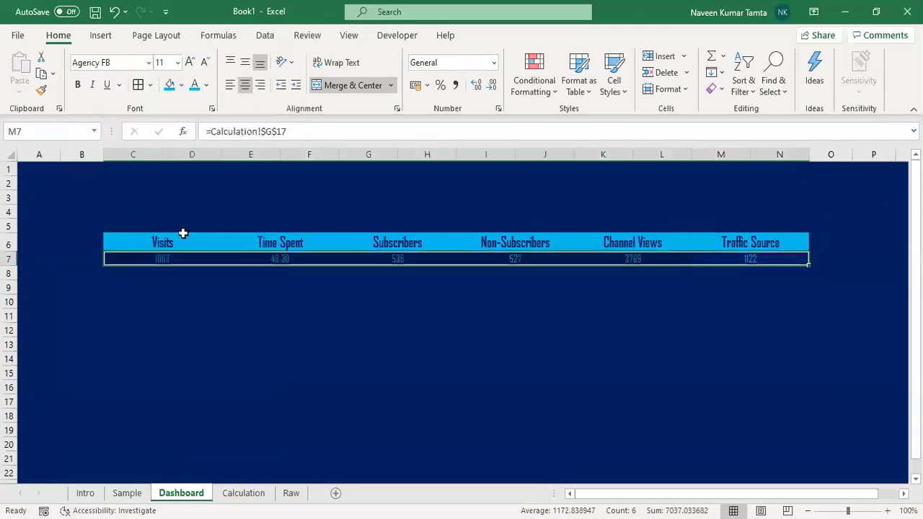
pyautogui.click(193, 62)
pyautogui.click(193, 62)
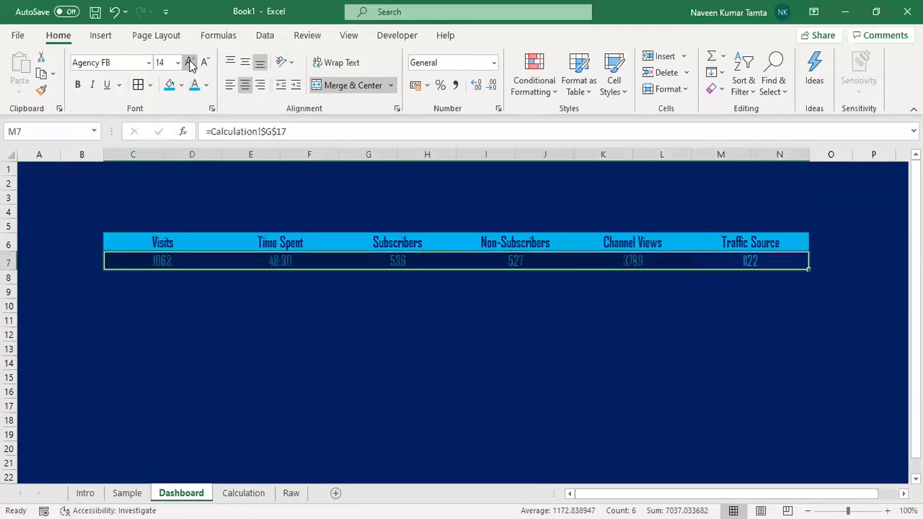
# Open the stock icon library and select the solid alarm clock and the first solid contact book icons
pyautogui.click(222, 308)
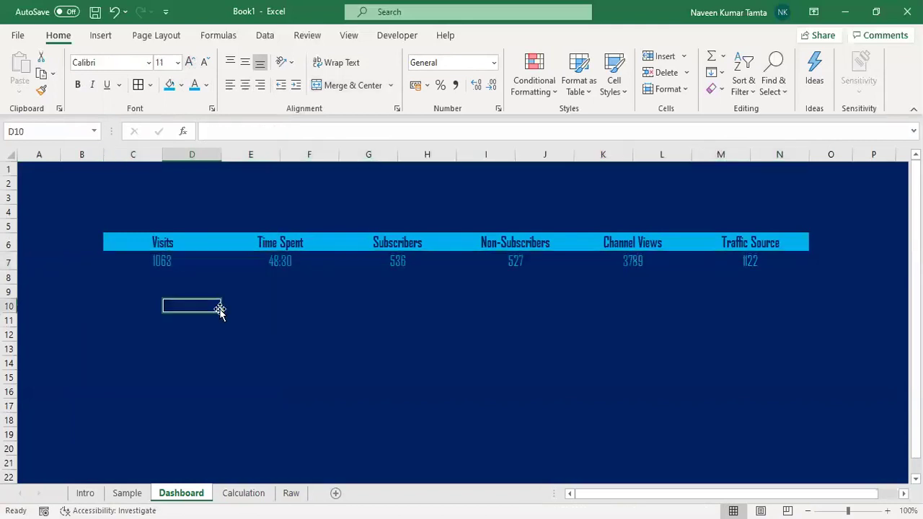
pyautogui.click(114, 261)
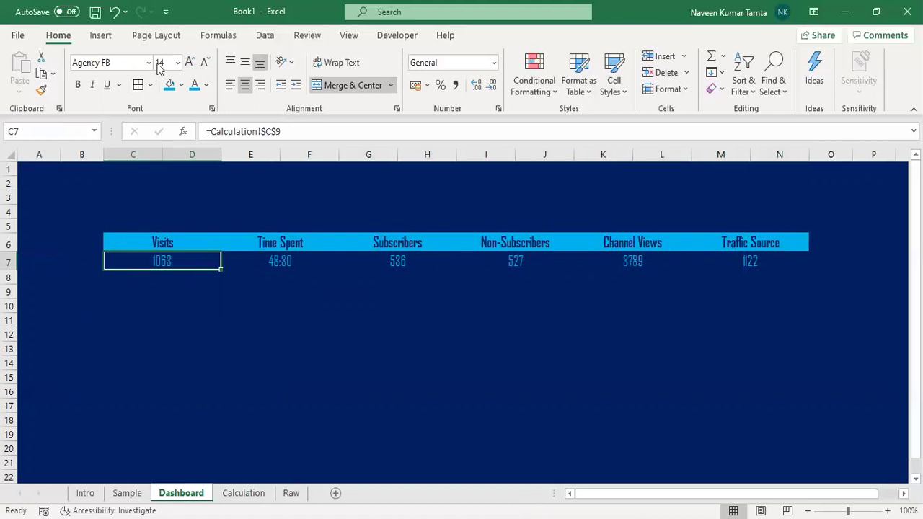
pyautogui.click(100, 37)
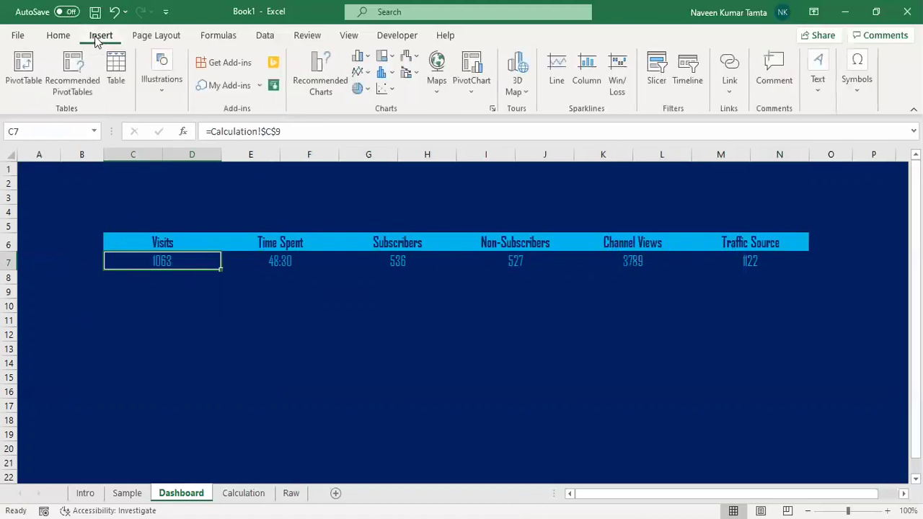
pyautogui.click(164, 87)
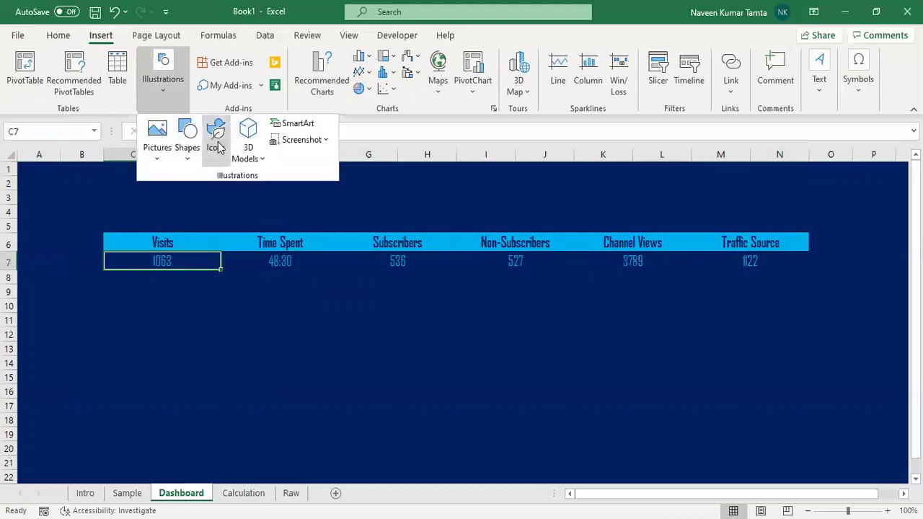
pyautogui.click(216, 140)
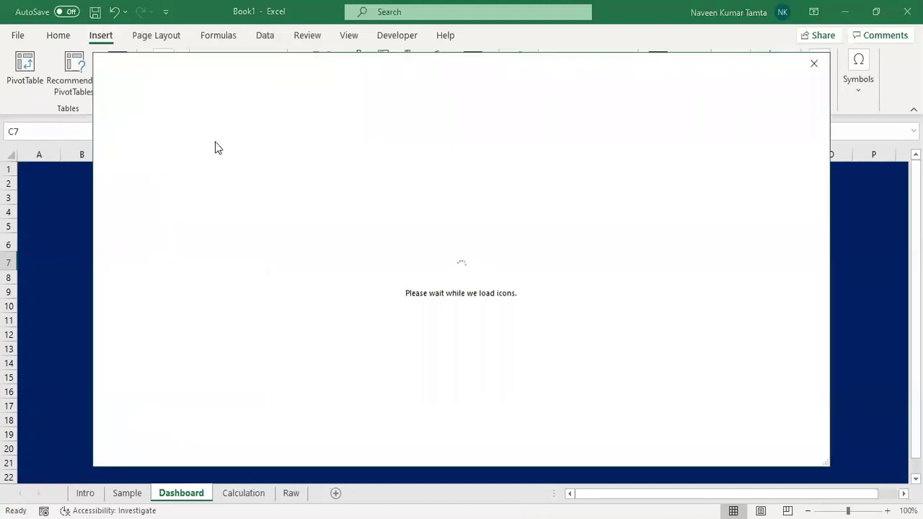
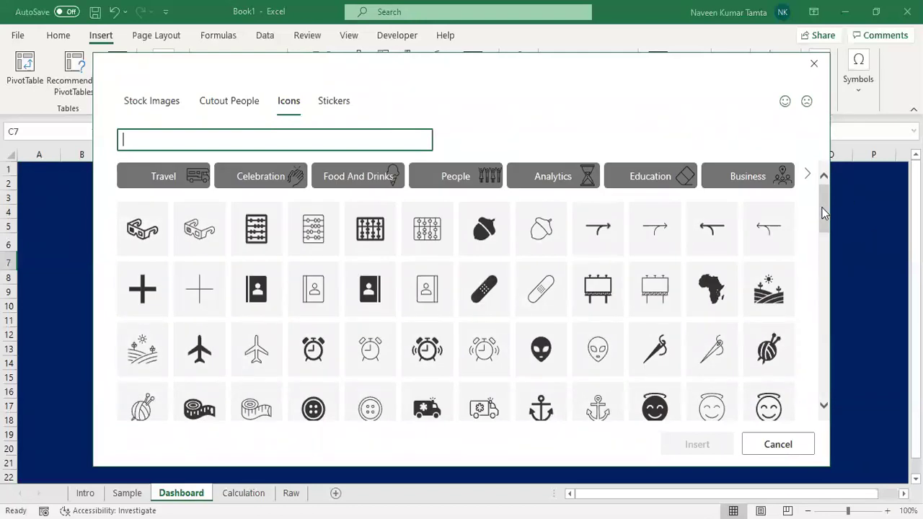
pyautogui.moveTo(822, 208); pyautogui.dragTo(822, 217)
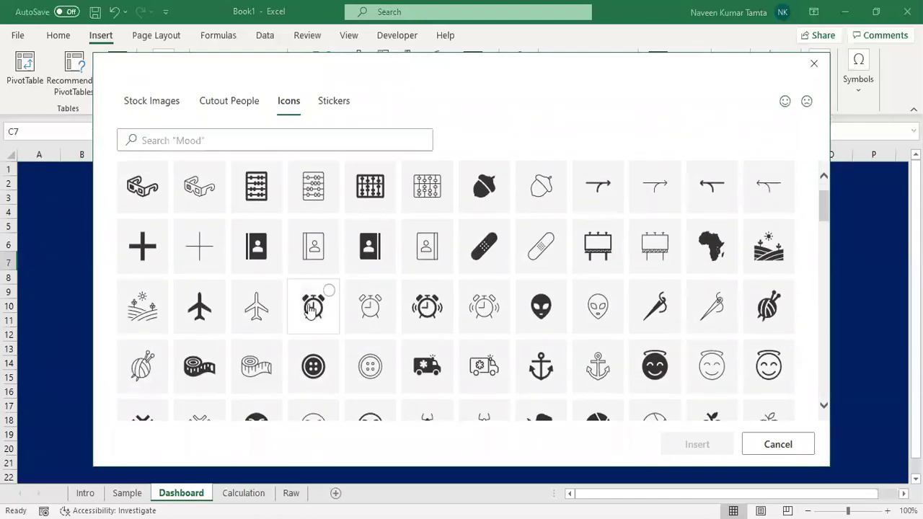
pyautogui.click(311, 309)
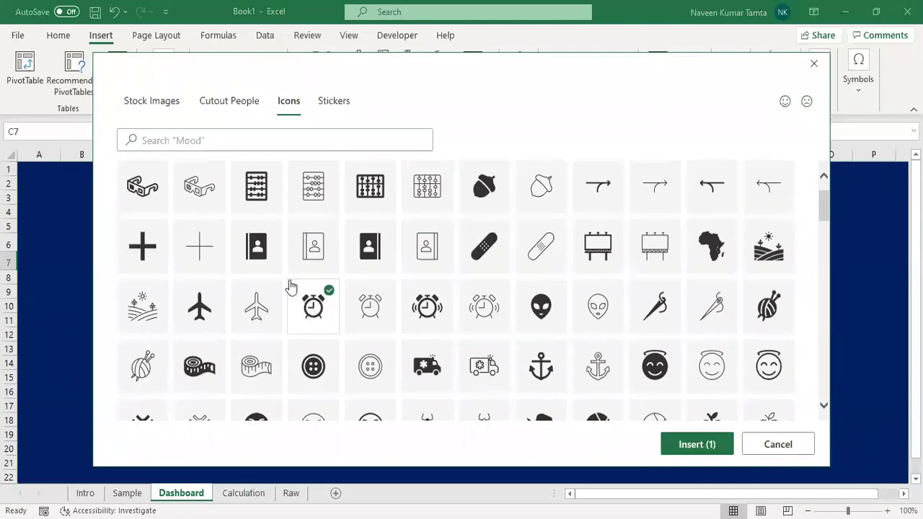
pyautogui.click(257, 249)
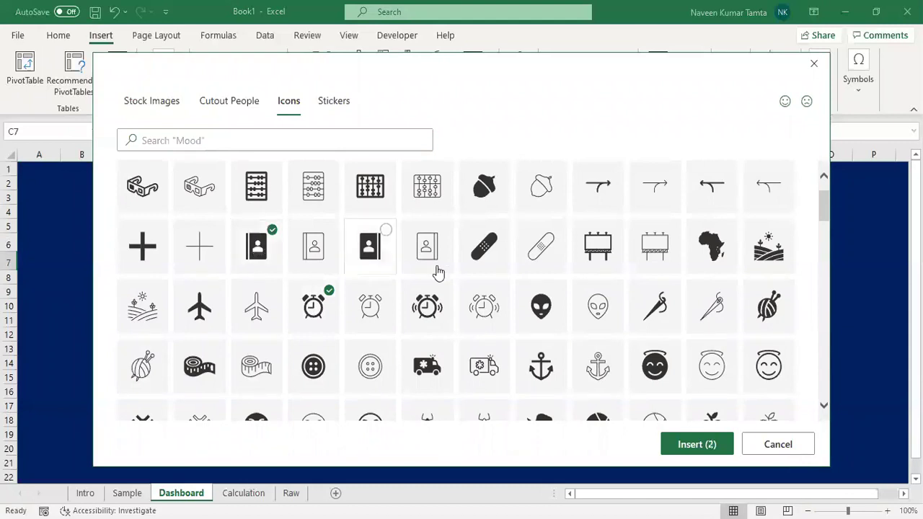
# Add the solid bar chart icon with the up-left arrow and the solid people-with-rising-arrow icon to the icon selection
pyautogui.scroll(-5, 824, 214)
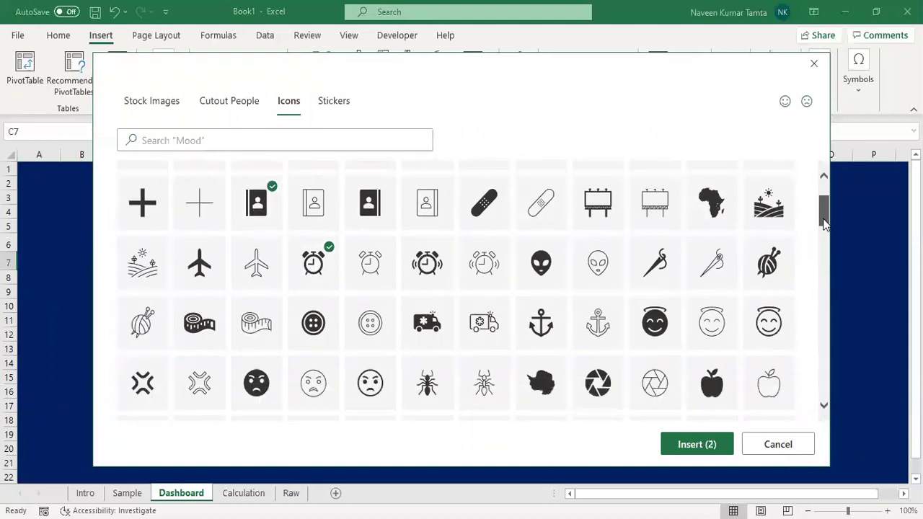
pyautogui.scroll(-6, 828, 236)
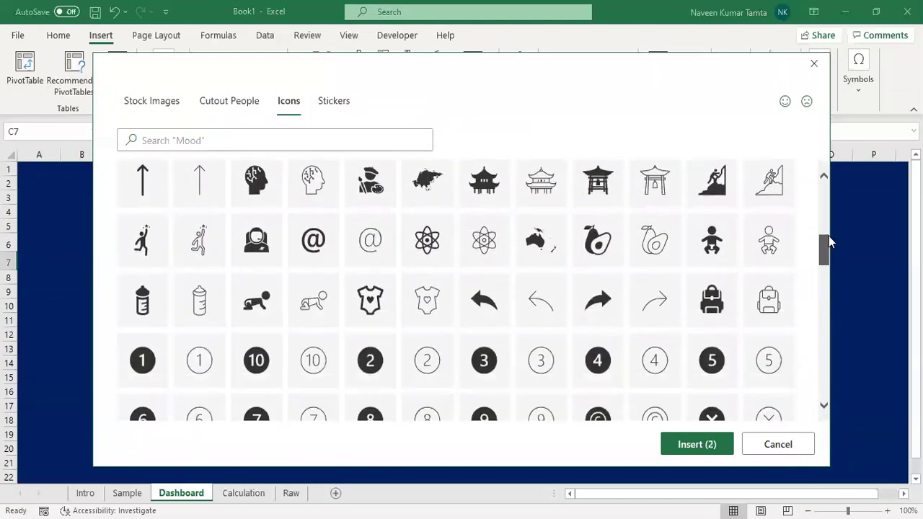
pyautogui.scroll(-1, 829, 235)
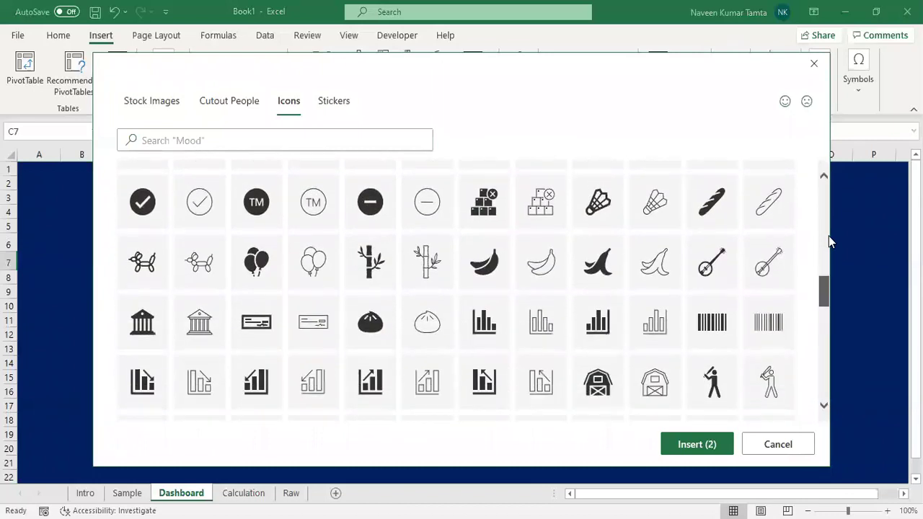
pyautogui.click(484, 380)
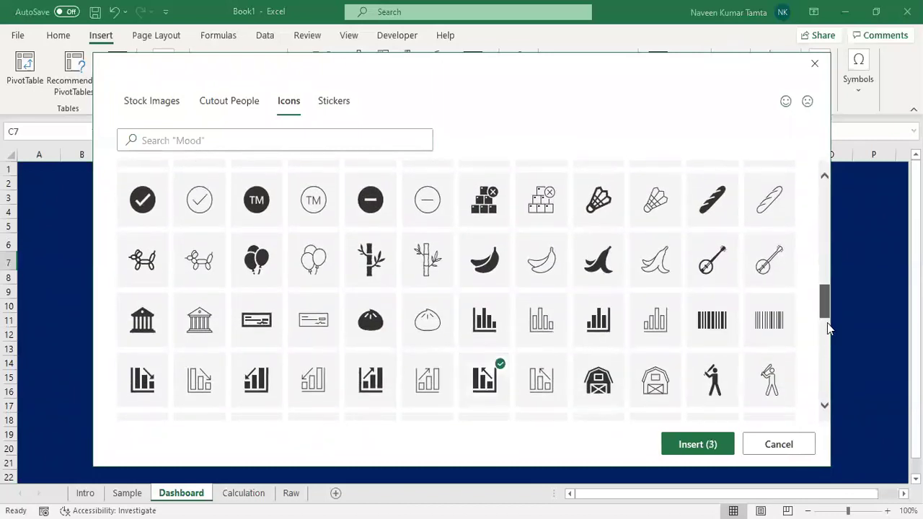
pyautogui.moveTo(827, 313); pyautogui.dragTo(827, 363)
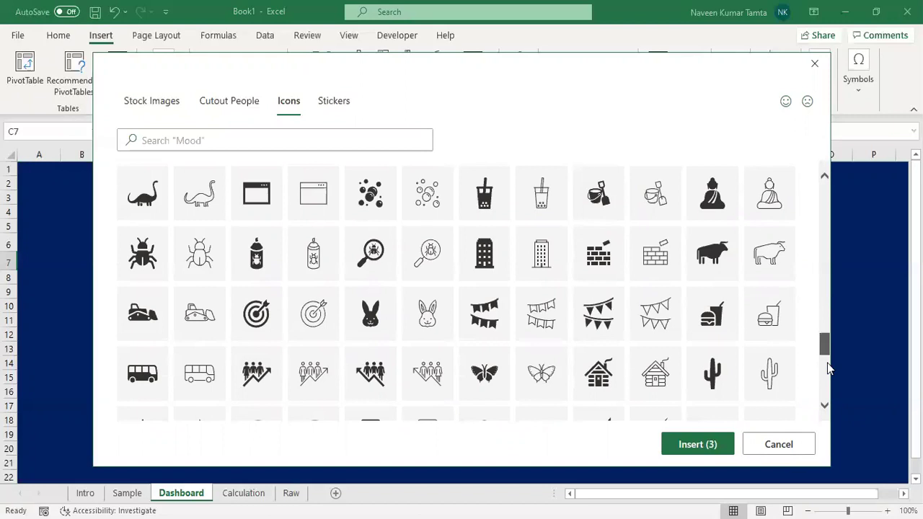
pyautogui.click(250, 371)
# Add the solid audience-with-speech-bubble and desktop computer icons to the selection and insert all six icons into the Dashboard sheet
pyautogui.scroll(-5, 820, 335)
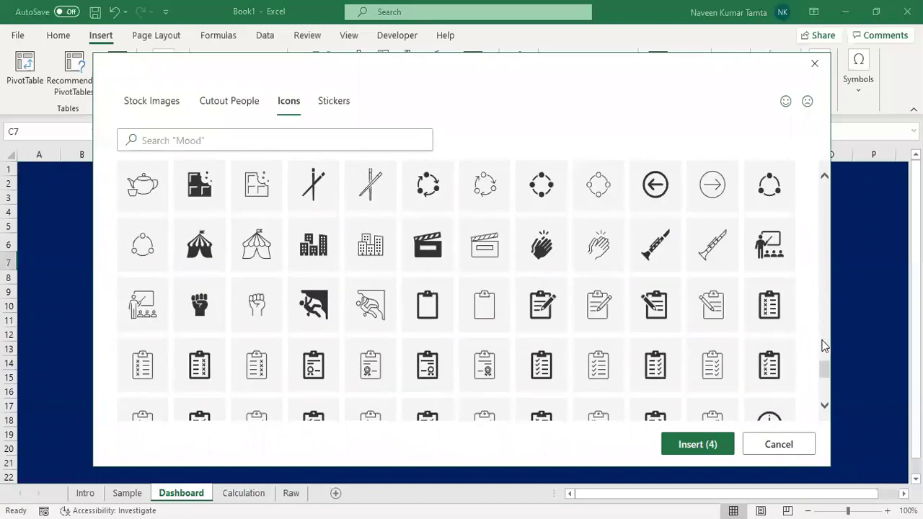
pyautogui.scroll(-3, 826, 375)
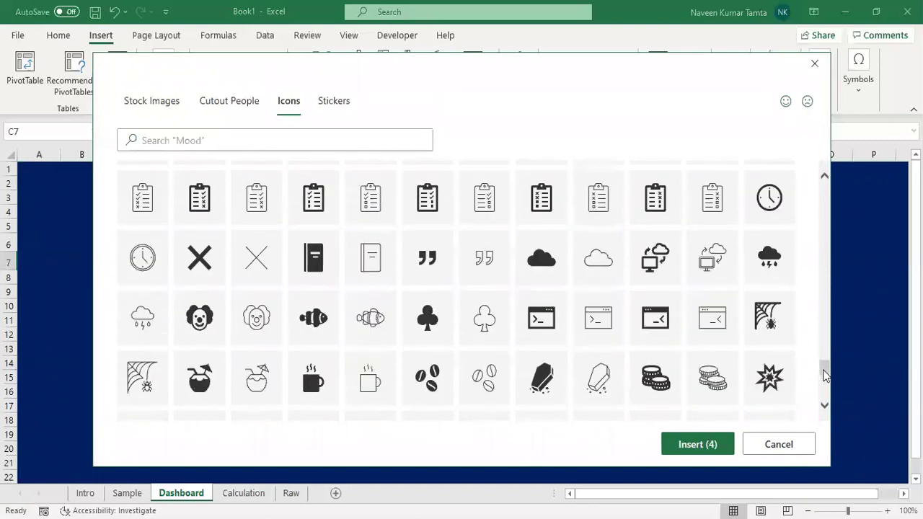
pyautogui.scroll(-3, 826, 373)
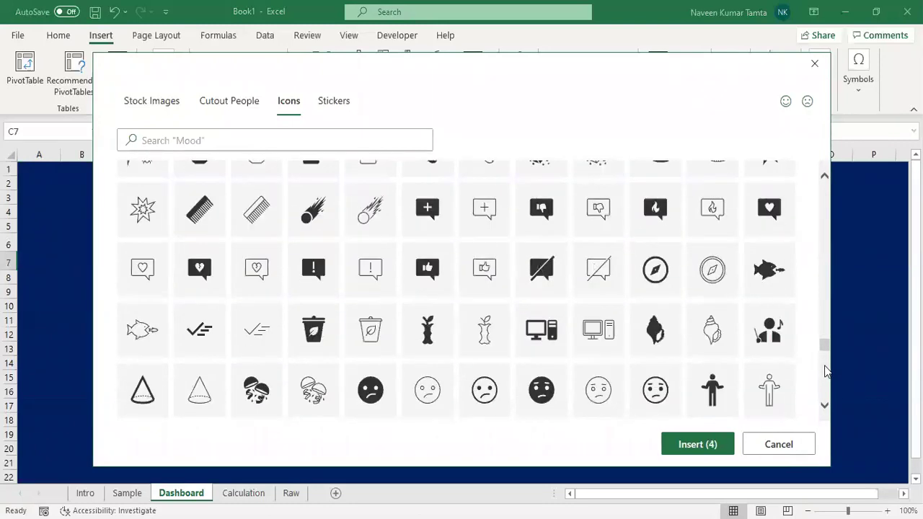
pyautogui.scroll(-3, 826, 371)
pyautogui.moveTo(825, 365); pyautogui.dragTo(827, 346)
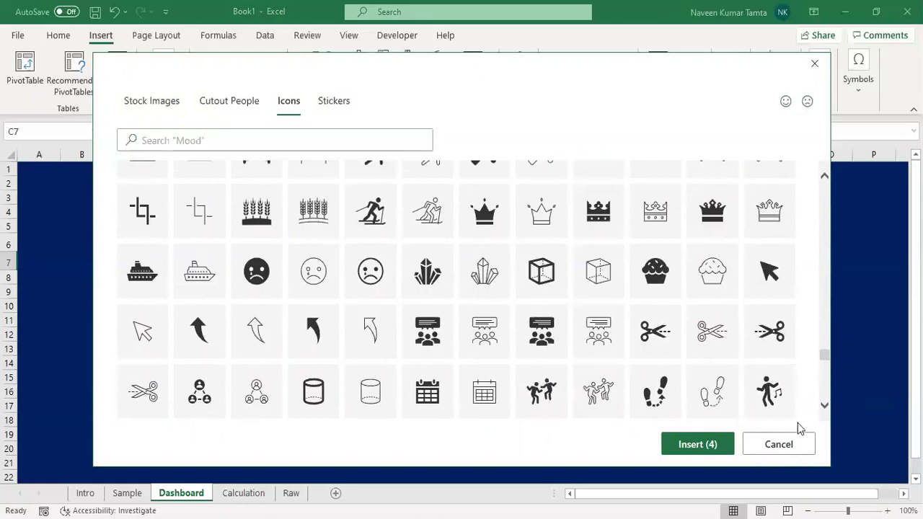
pyautogui.click(542, 328)
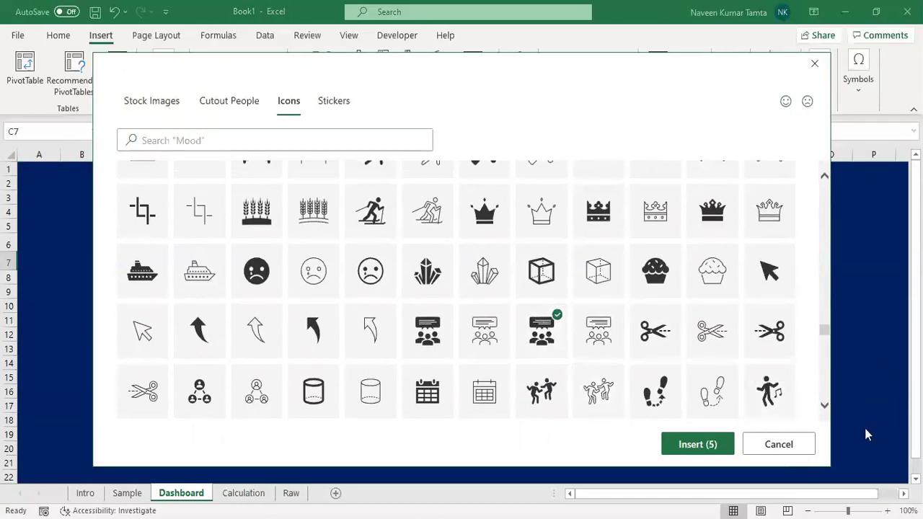
pyautogui.moveTo(825, 406); pyautogui.dragTo(825, 407)
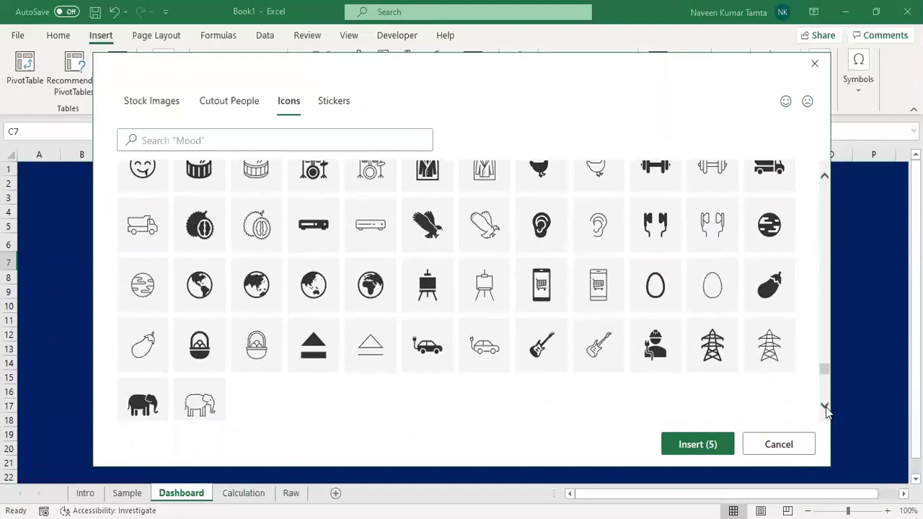
pyautogui.moveTo(822, 355); pyautogui.dragTo(822, 310)
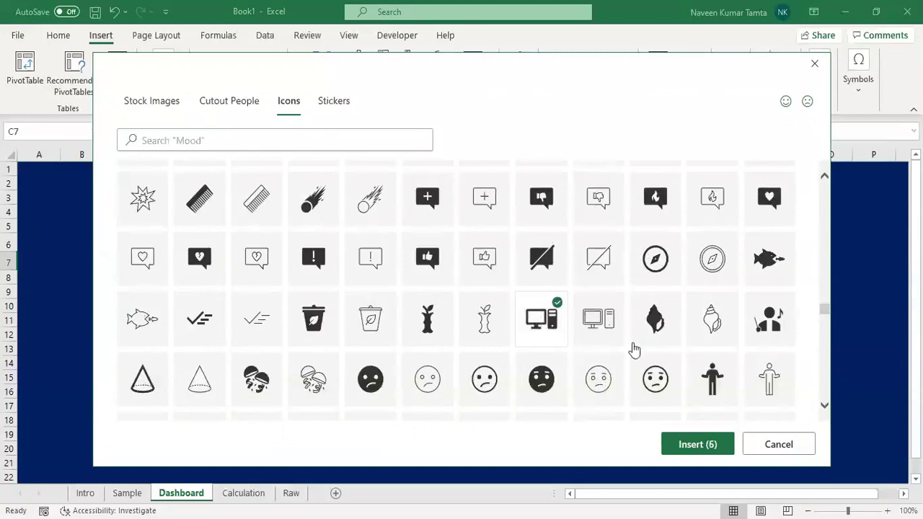
pyautogui.click(700, 445)
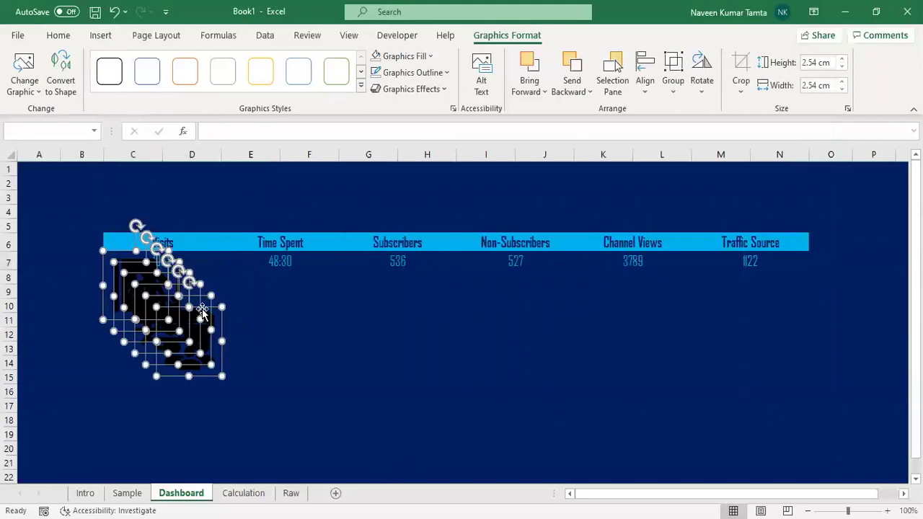
# Separate the audience and desktop computer icons from the stacked icons, placing them below the Non-Subscribers and Subscribers columns
pyautogui.moveTo(202, 306); pyautogui.dragTo(546, 373)
pyautogui.click(361, 389)
pyautogui.click(282, 398)
pyautogui.click(299, 397)
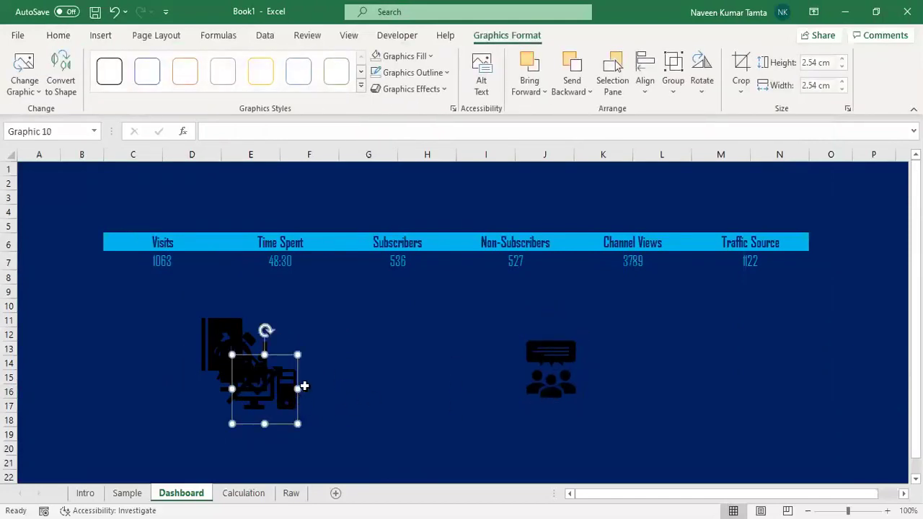
pyautogui.moveTo(301, 378); pyautogui.dragTo(471, 373)
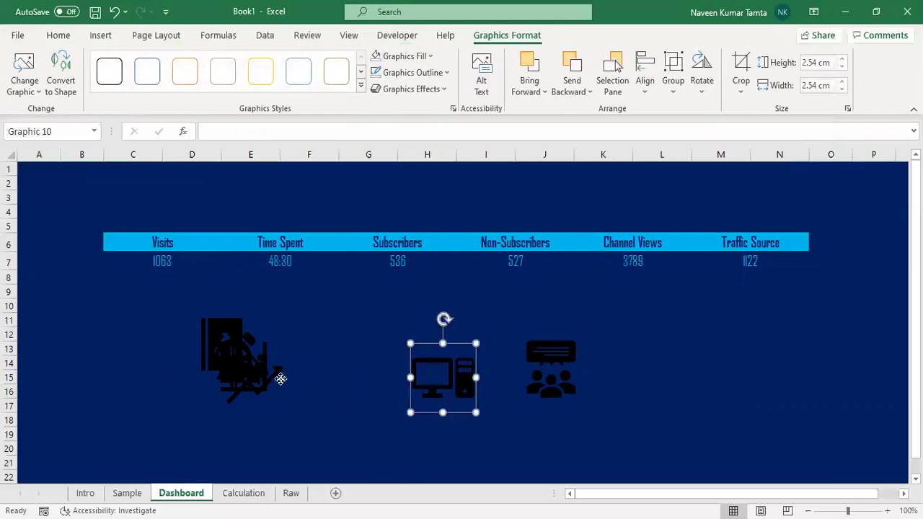
# Spread out the people-with-arrow, bar chart and alarm clock icons so that no icon covers another
pyautogui.click(279, 377)
pyautogui.moveTo(289, 367); pyautogui.dragTo(391, 349)
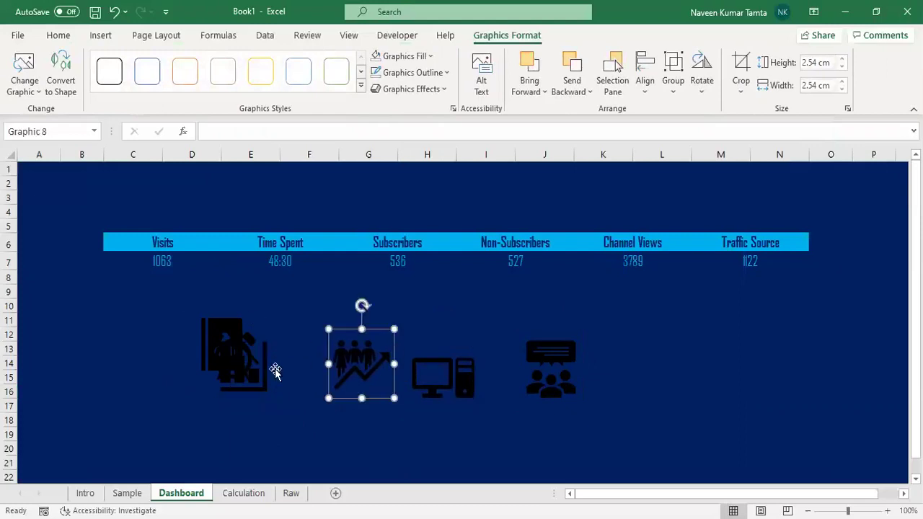
pyautogui.click(276, 369)
pyautogui.moveTo(279, 361); pyautogui.dragTo(674, 313)
pyautogui.click(238, 336)
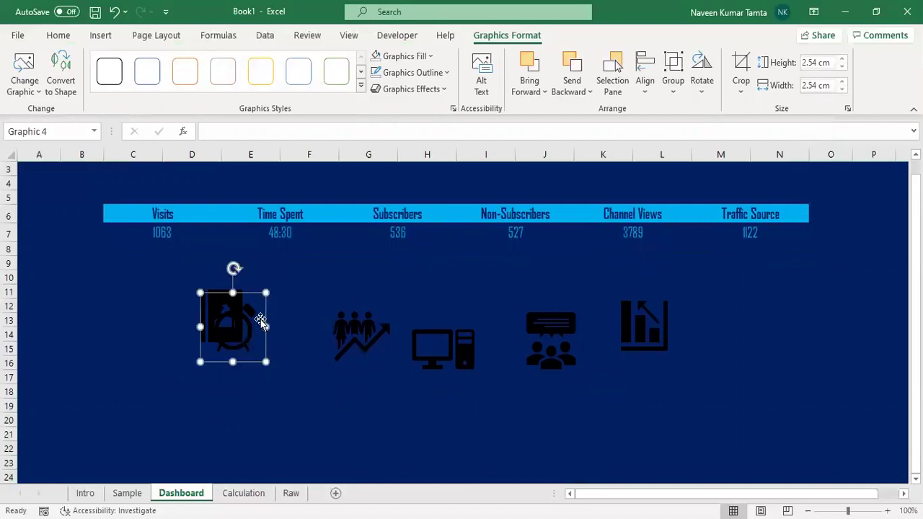
pyautogui.moveTo(264, 312); pyautogui.dragTo(313, 320)
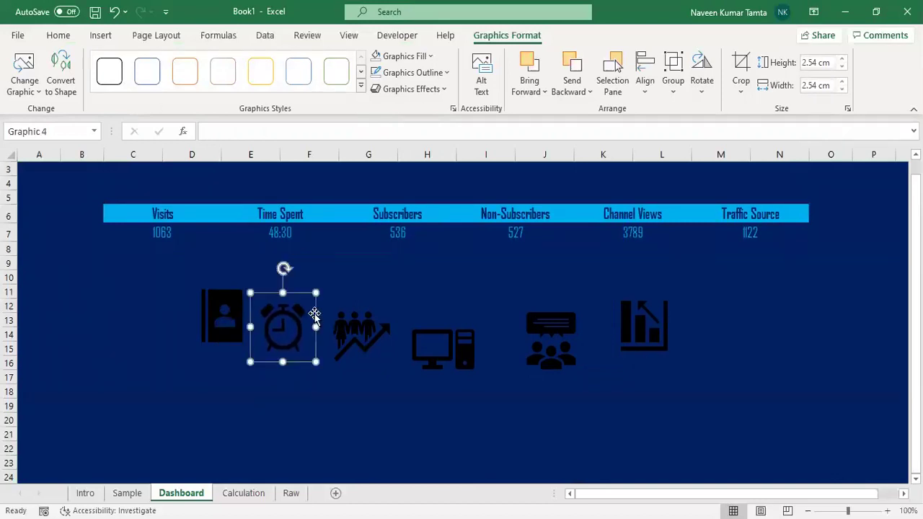
# Select all six icons together and set their graphics fill to No Fill
pyautogui.keyDown('ctrl'); pyautogui.click(221, 337); pyautogui.keyUp('ctrl')
pyautogui.keyDown('ctrl'); pyautogui.click(364, 341); pyautogui.keyUp('ctrl')
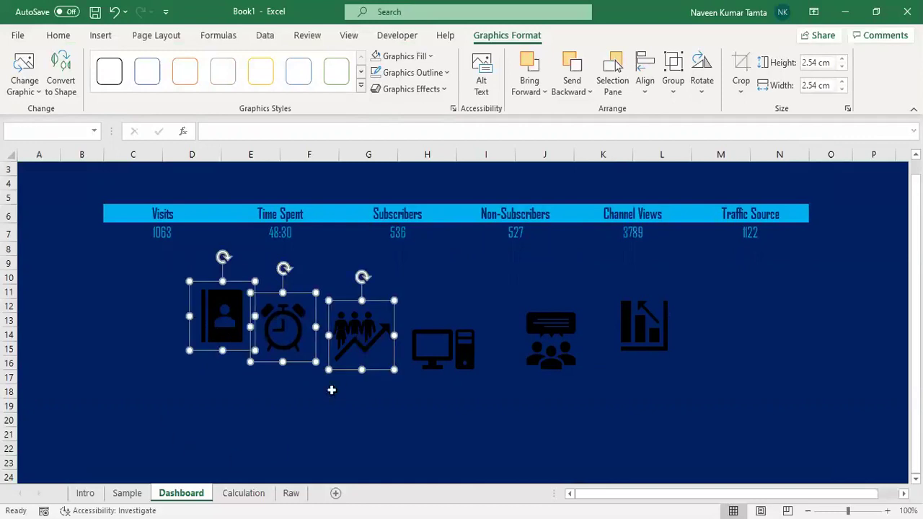
pyautogui.keyDown('ctrl'); pyautogui.click(453, 361); pyautogui.keyUp('ctrl')
pyautogui.keyDown('ctrl'); pyautogui.click(557, 334); pyautogui.keyUp('ctrl')
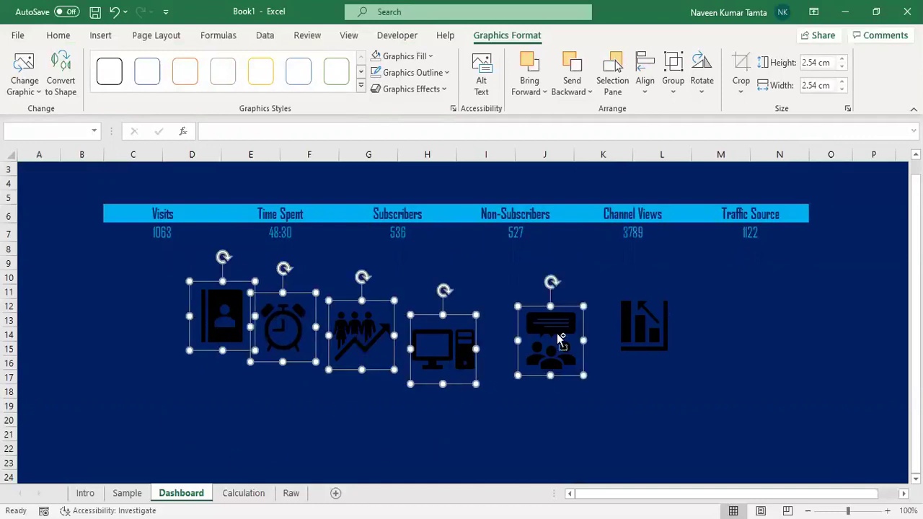
pyautogui.keyDown('ctrl'); pyautogui.click(663, 308); pyautogui.keyUp('ctrl')
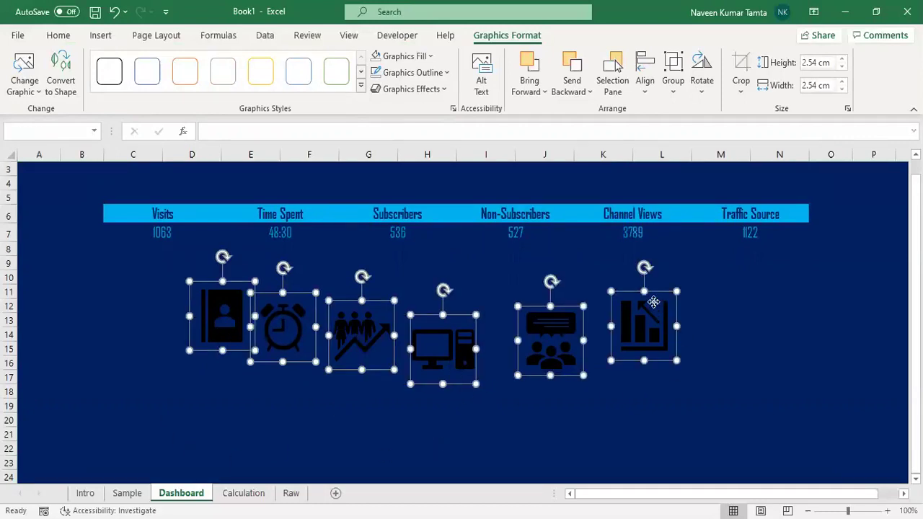
pyautogui.click(432, 58)
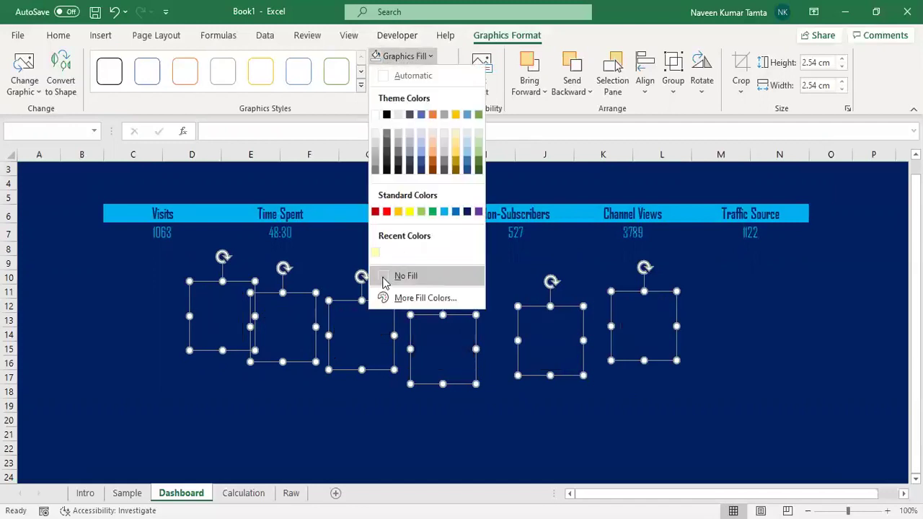
pyautogui.click(386, 278)
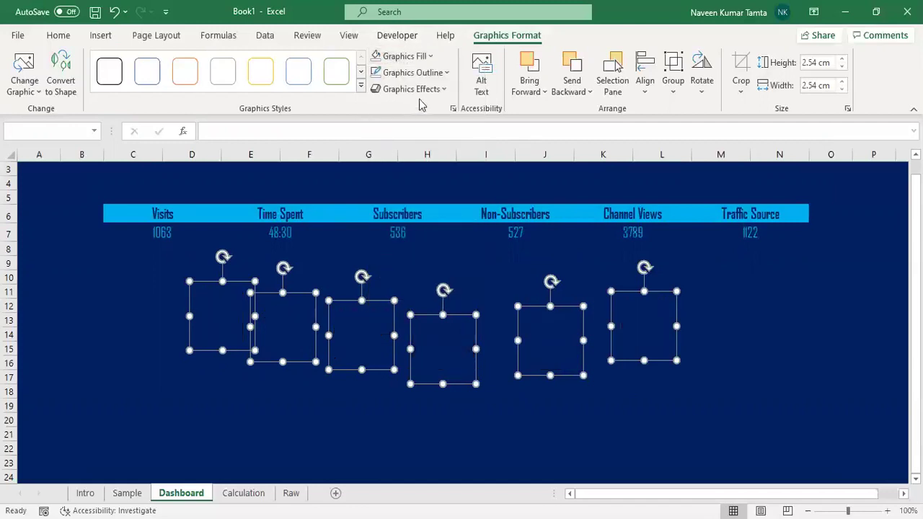
# Remove the outline from the six selected icons and fill them with the standard Light Blue color
pyautogui.click(447, 73)
pyautogui.click(383, 293)
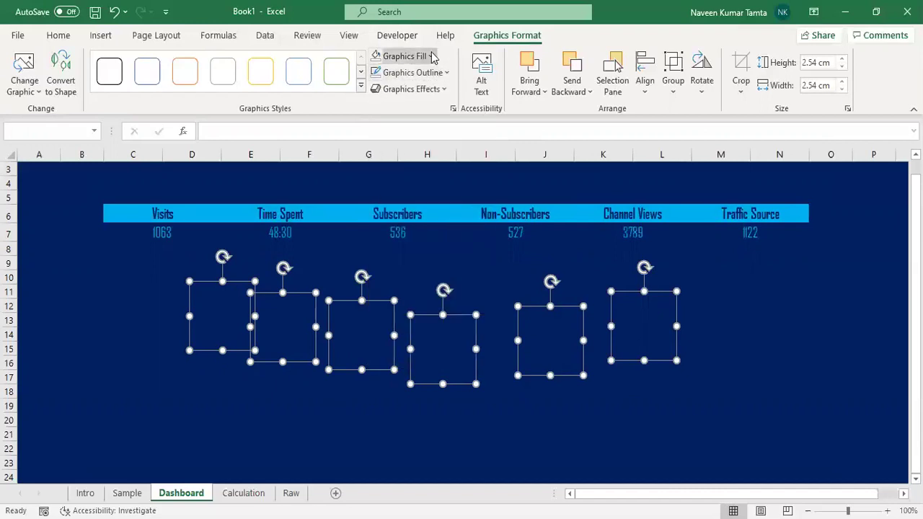
pyautogui.click(431, 56)
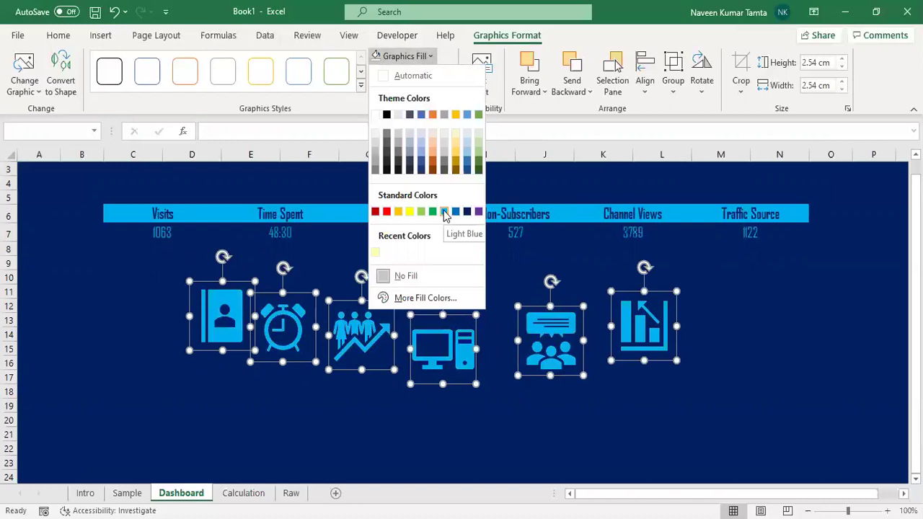
pyautogui.click(443, 211)
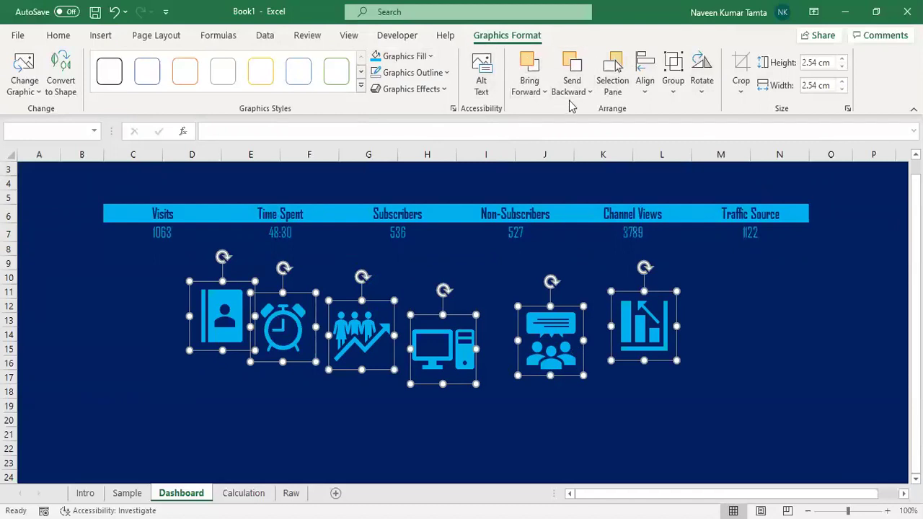
# Resize all six selected icons to 1 cm high and 1 cm wide
pyautogui.click(646, 87)
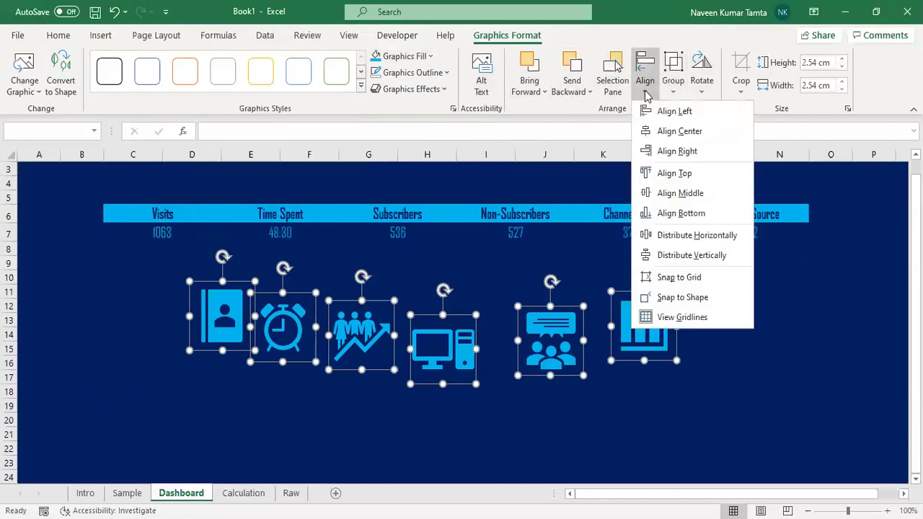
pyautogui.click(646, 92)
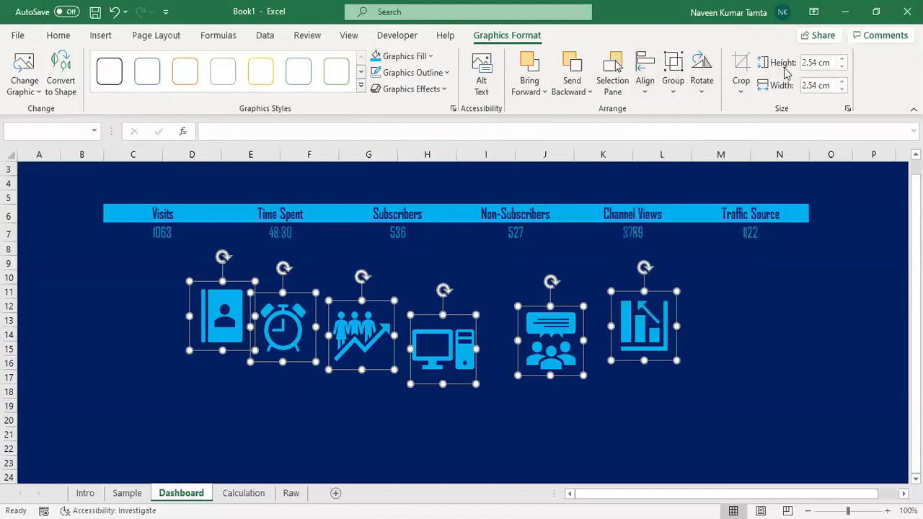
pyautogui.click(842, 67)
pyautogui.click(842, 67)
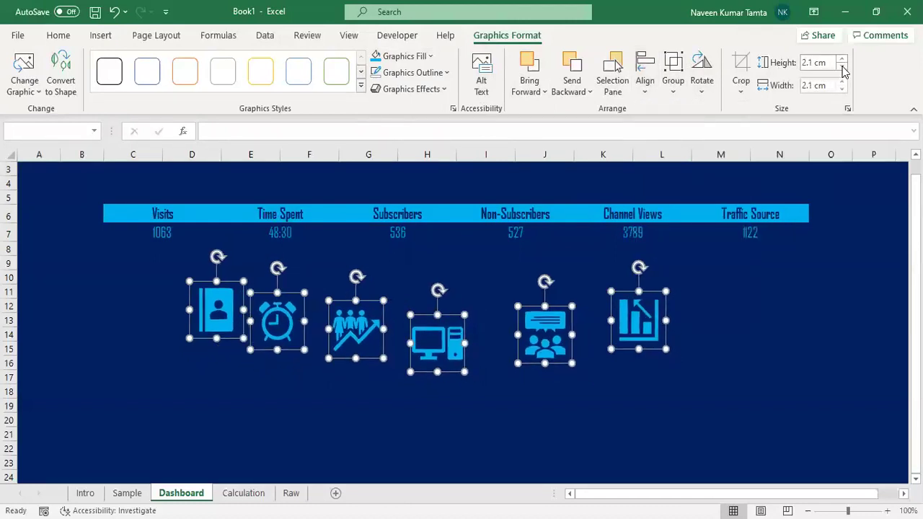
pyautogui.click(842, 67)
pyautogui.click(842, 67)
pyautogui.click(842, 67)
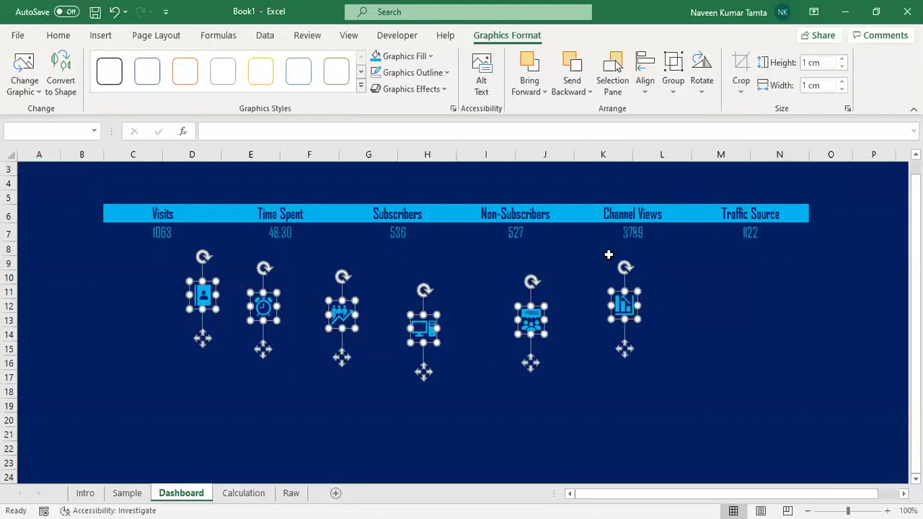
pyautogui.click(587, 376)
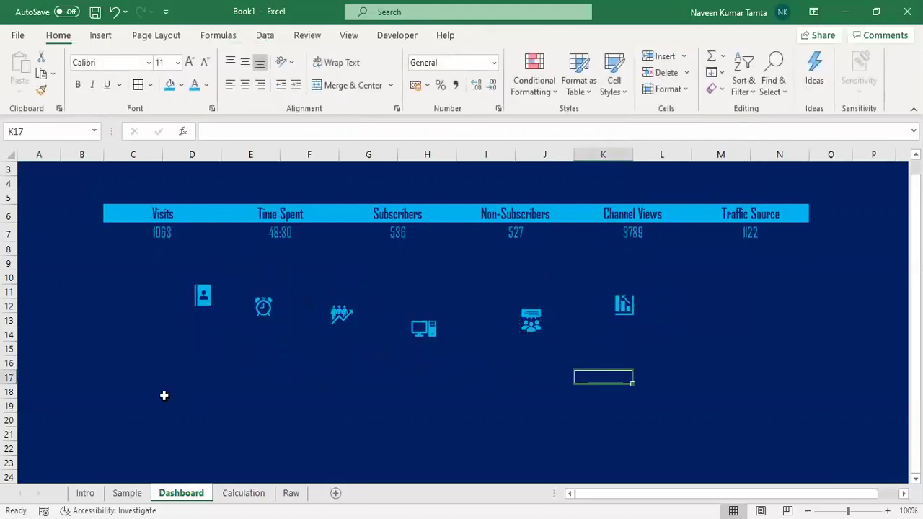
# Move the contact book icon beside the Non-Subscribers total, duplicate it and place the copy beside the Subscribers total
pyautogui.click(202, 336)
pyautogui.moveTo(202, 337); pyautogui.dragTo(478, 238)
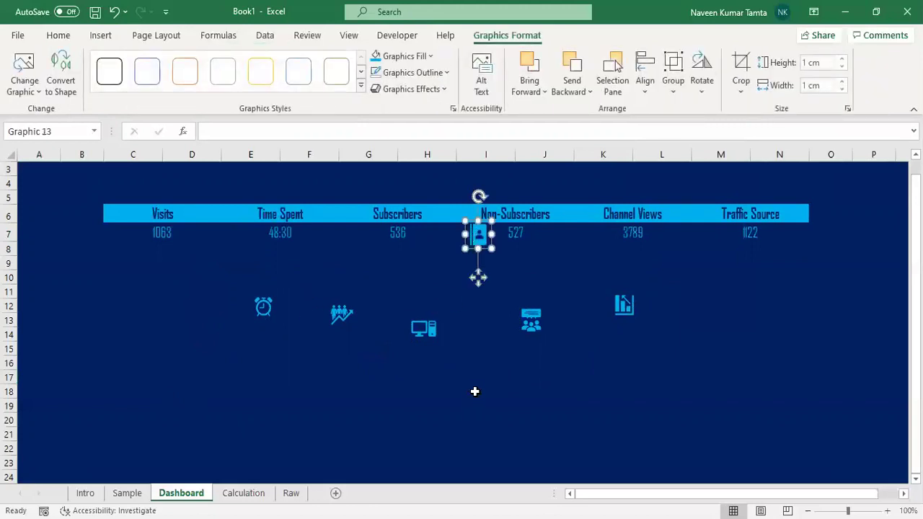
pyautogui.hotkey('ctrl', 'd')
pyautogui.moveTo(489, 258); pyautogui.dragTo(555, 266)
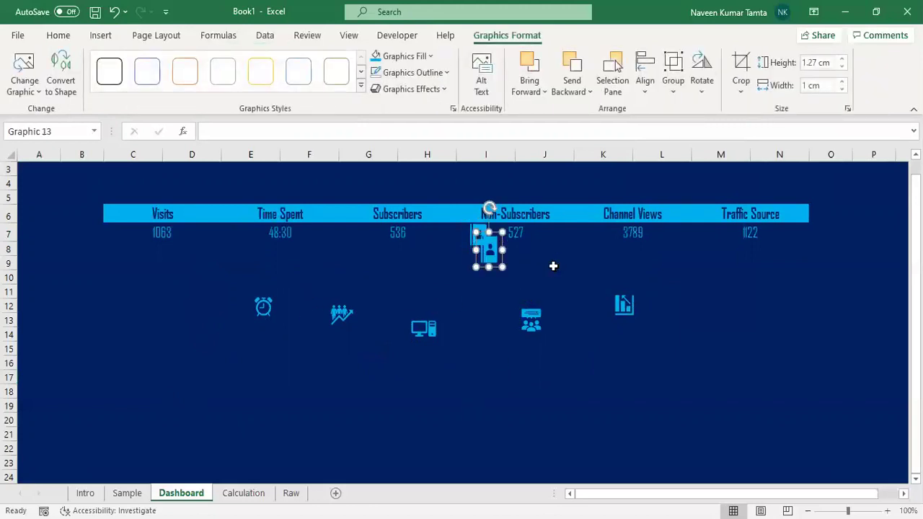
pyautogui.moveTo(482, 252); pyautogui.dragTo(372, 251)
pyautogui.click(441, 269)
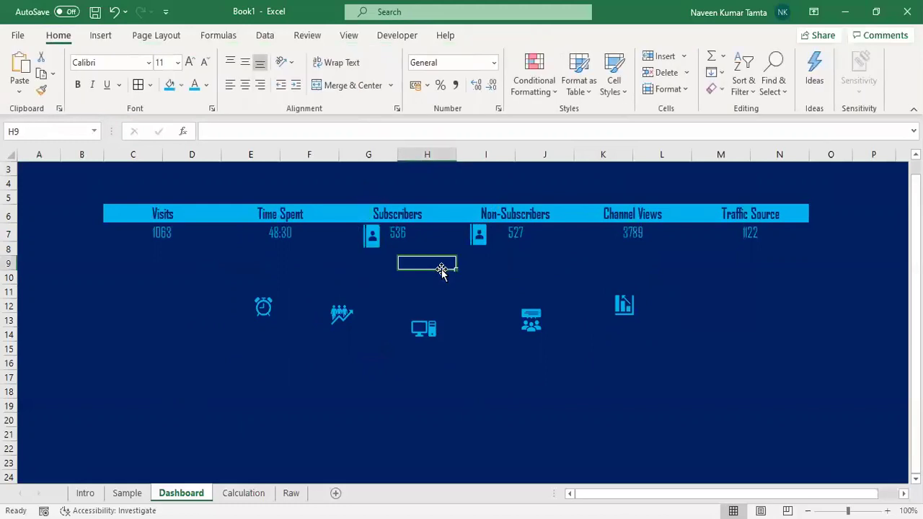
# Shorten both contact book icons to about 0.9 cm high so they match beside the Subscribers and Non-Subscribers totals
pyautogui.click(372, 238)
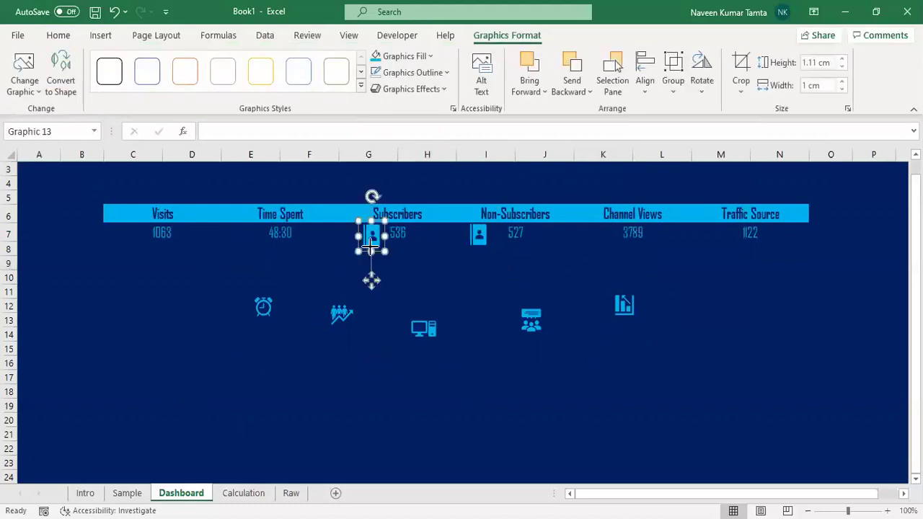
pyautogui.moveTo(370, 247); pyautogui.dragTo(371, 246)
pyautogui.click(401, 263)
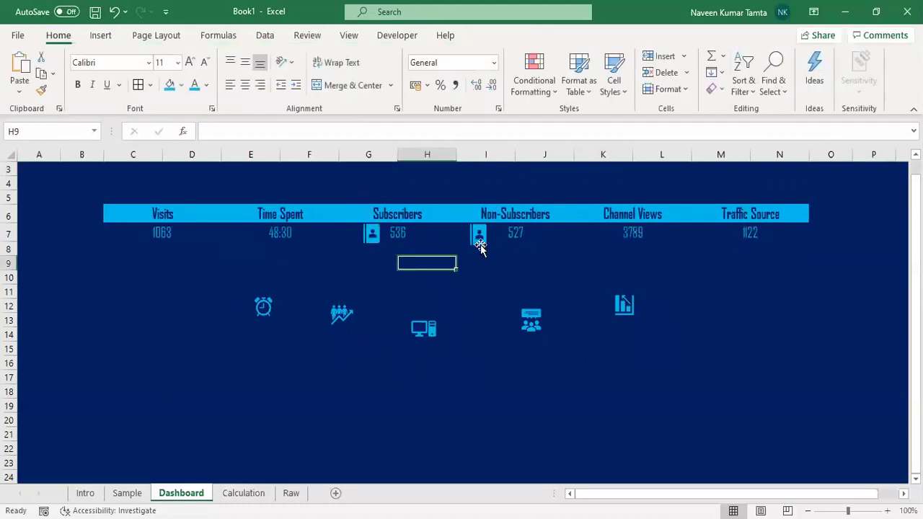
pyautogui.click(480, 246)
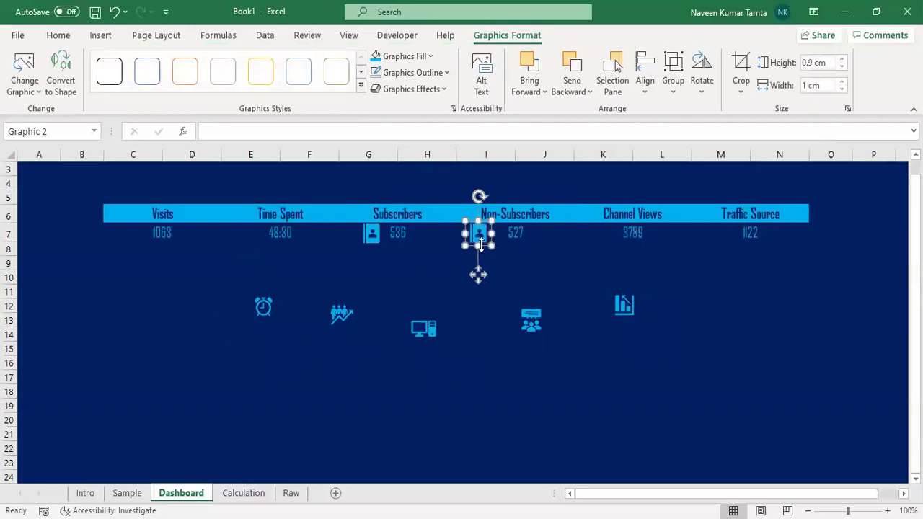
pyautogui.click(420, 297)
# Place the alarm clock icon beside the Time Spent total, the people-with-arrow icon beside Channel Views and the audience icon beside Visits
pyautogui.moveTo(264, 306); pyautogui.dragTo(254, 237)
pyautogui.click(283, 351)
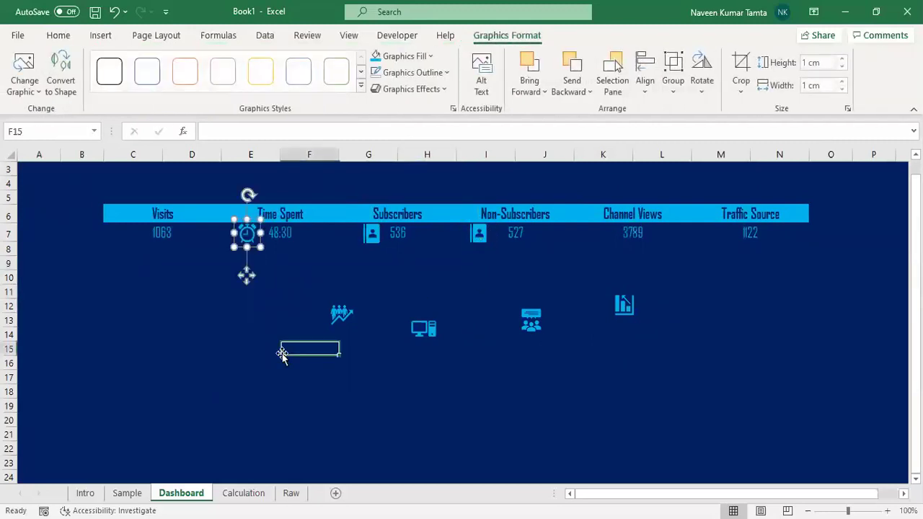
pyautogui.click(344, 317)
pyautogui.moveTo(344, 317); pyautogui.dragTo(601, 232)
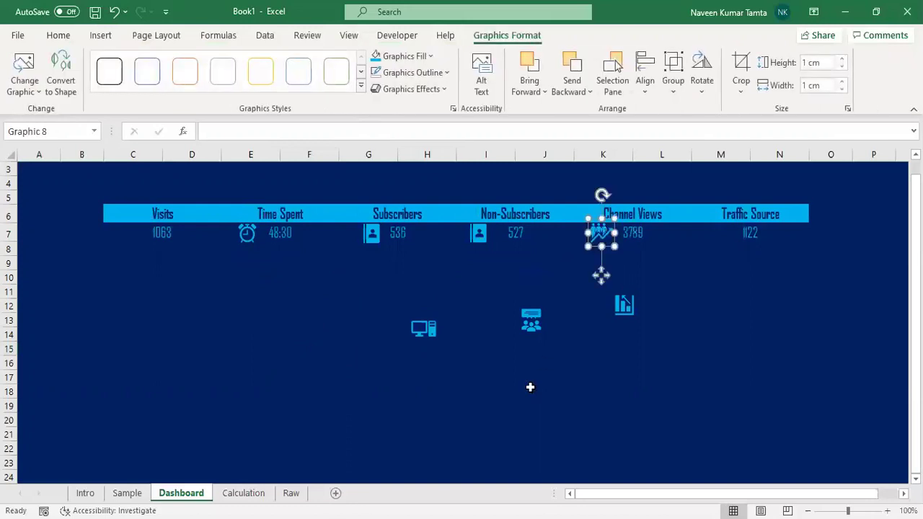
pyautogui.moveTo(531, 322); pyautogui.dragTo(129, 239)
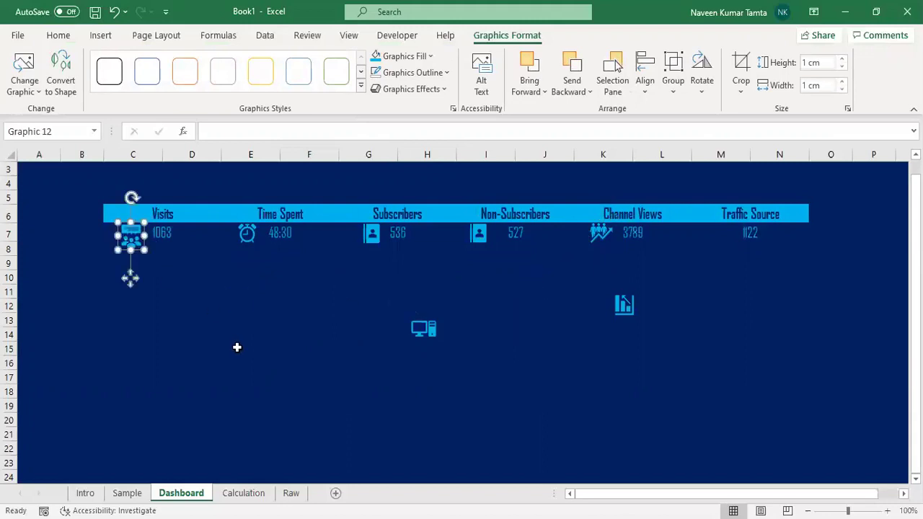
pyautogui.click(237, 349)
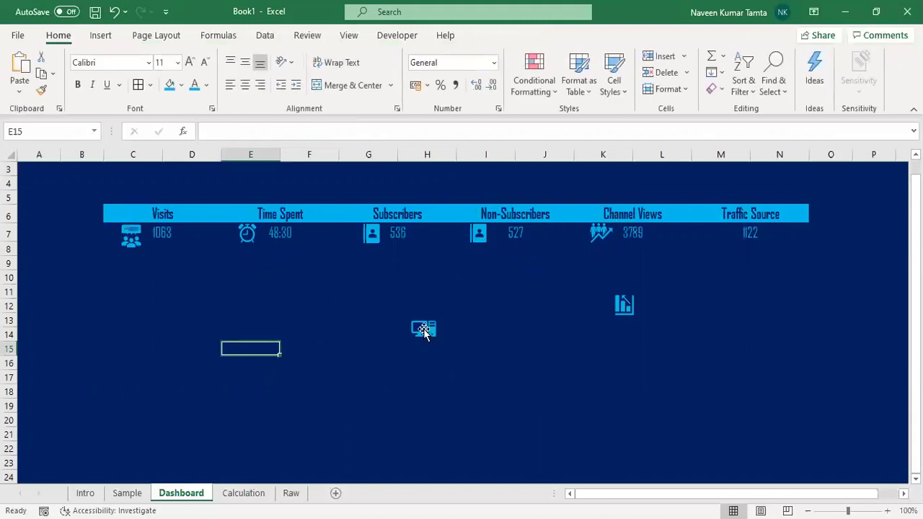
# Move the desktop computer icon beside the Traffic Source total and delete the leftover bar chart icon
pyautogui.moveTo(425, 329); pyautogui.dragTo(711, 235)
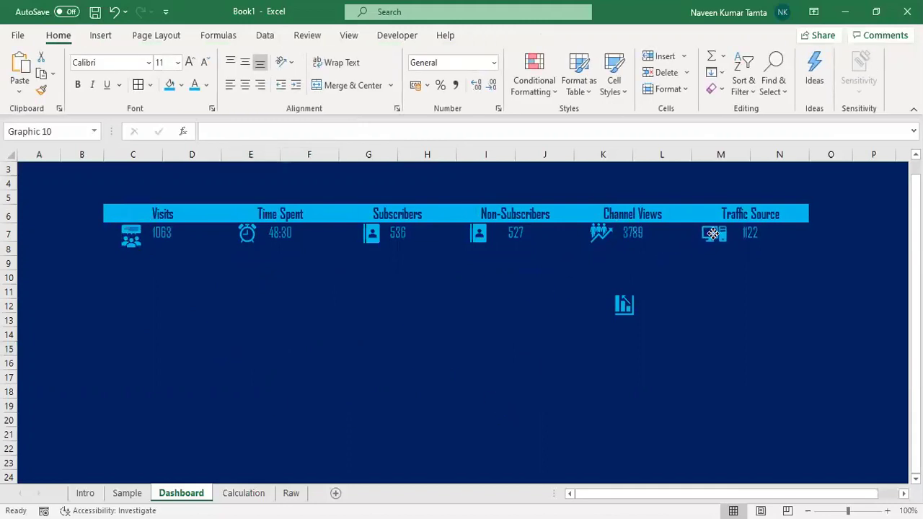
pyautogui.click(624, 305)
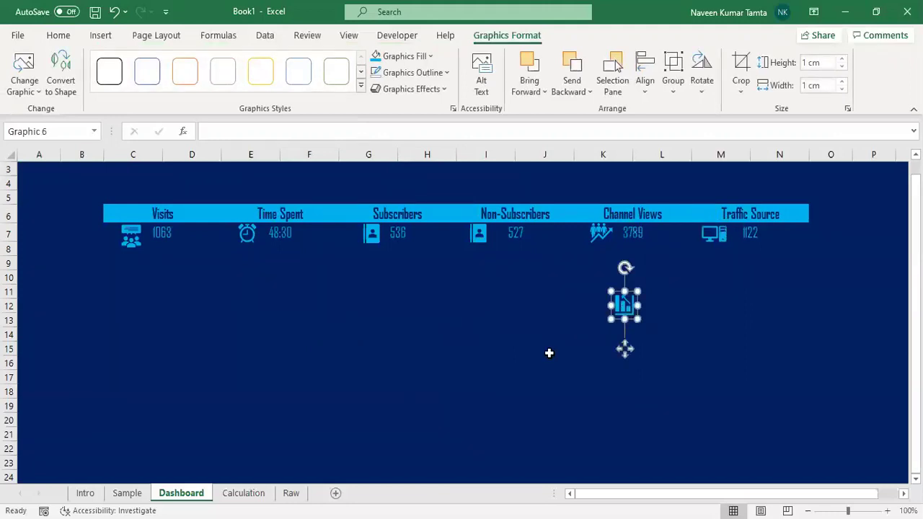
pyautogui.press('Escape')
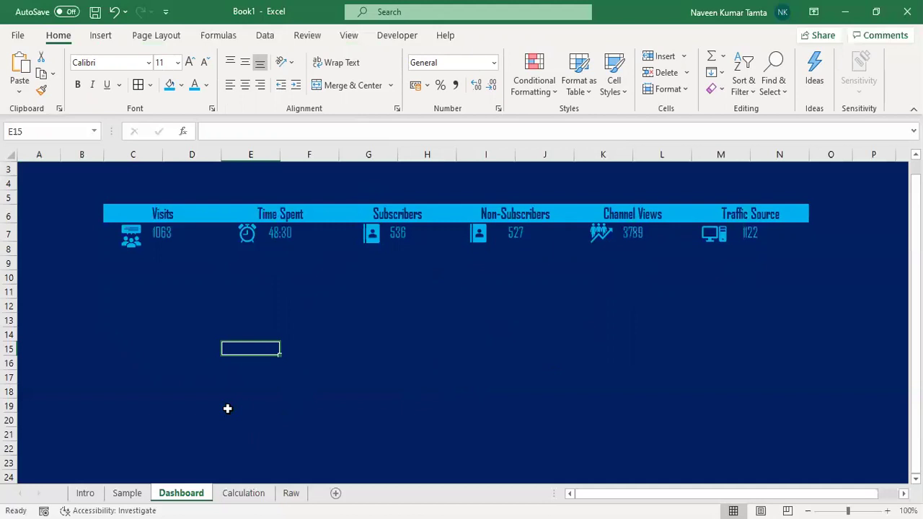
# Insert a clustered column chart of the weekly visits from B3:C8 on the Calculation sheet, leaving out the total row
pyautogui.click(241, 493)
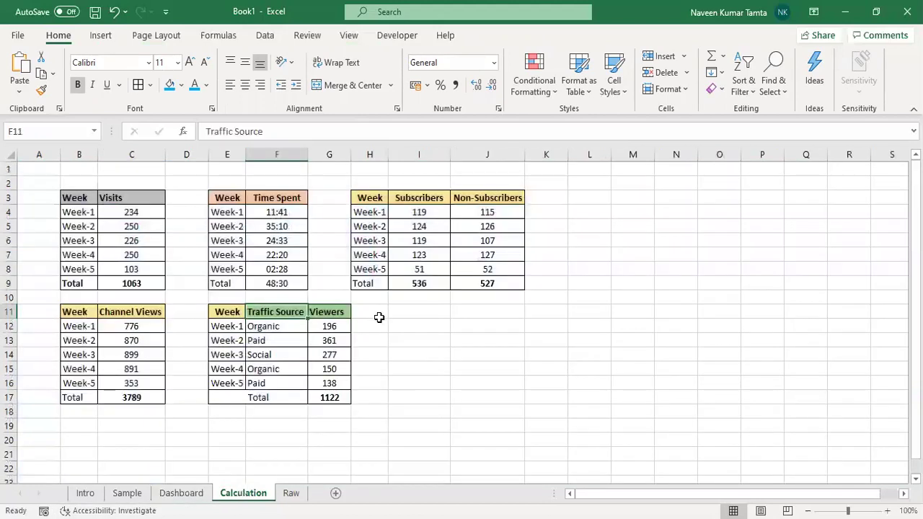
pyautogui.moveTo(84, 199); pyautogui.dragTo(146, 267)
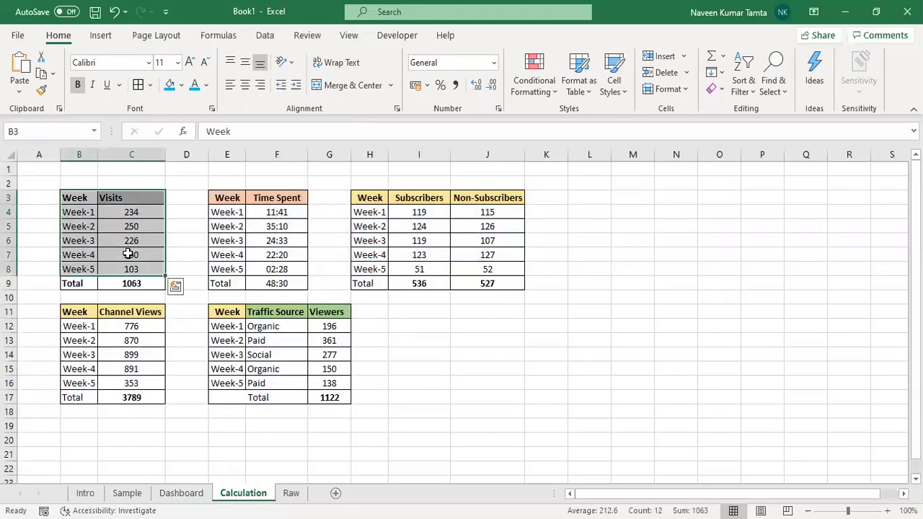
pyautogui.click(100, 36)
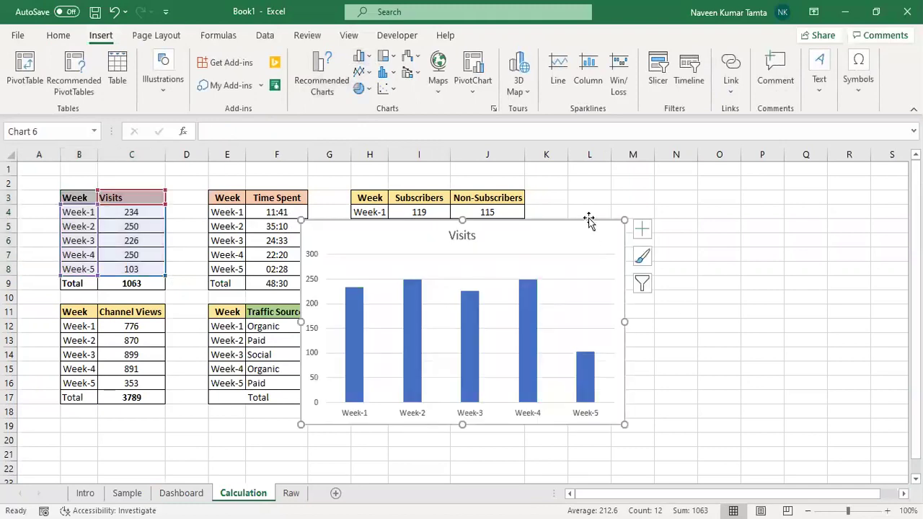
# Cut the Visits column chart from the Calculation sheet and paste it on the Dashboard sheet, just below the metric totals
pyautogui.moveTo(589, 221); pyautogui.dragTo(716, 224)
pyautogui.press('Delete')
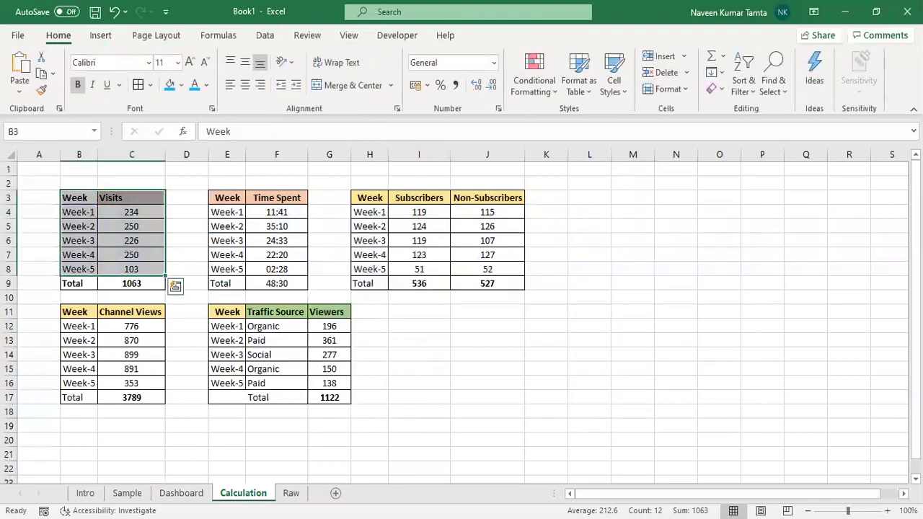
pyautogui.click(181, 493)
pyautogui.hotkey('ctrl', 'v')
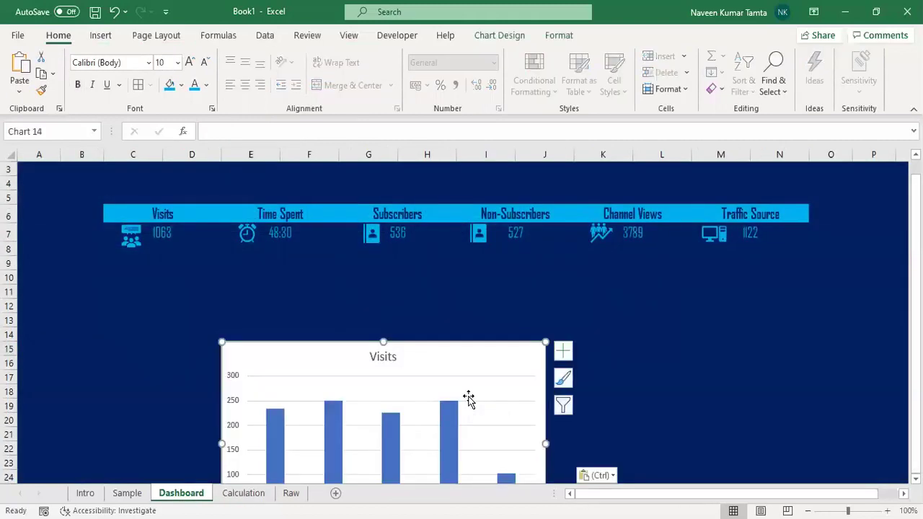
pyautogui.moveTo(446, 344); pyautogui.dragTo(482, 240)
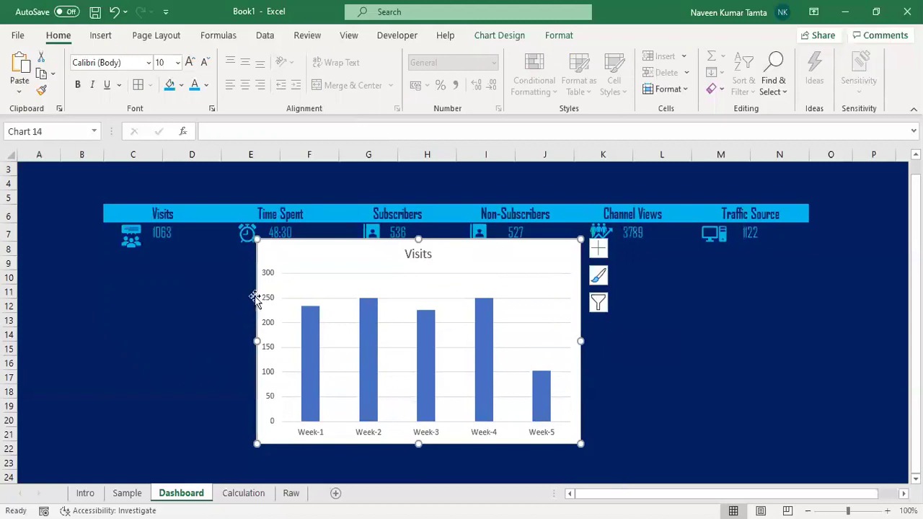
# Remove the vertical axis, the title and the gridlines from the Visits chart
pyautogui.click(269, 273)
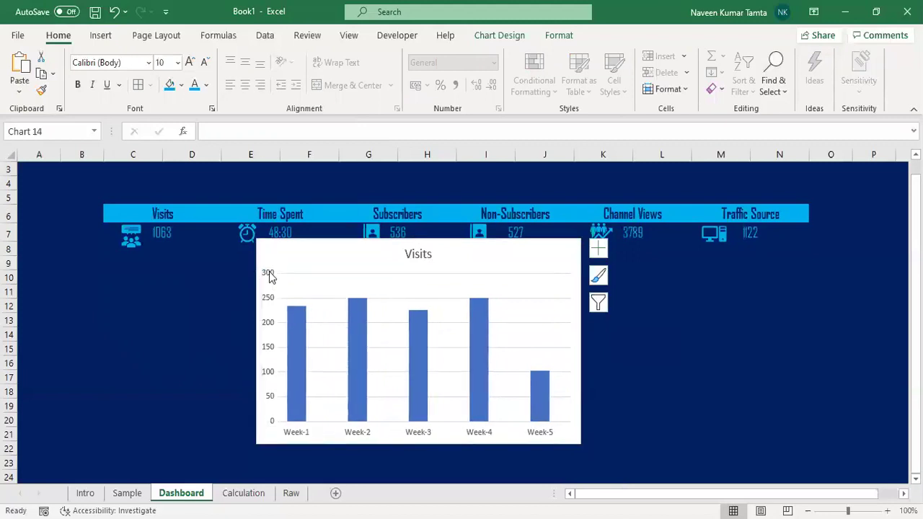
pyautogui.press('Delete')
pyautogui.click(421, 254)
pyautogui.press('Delete')
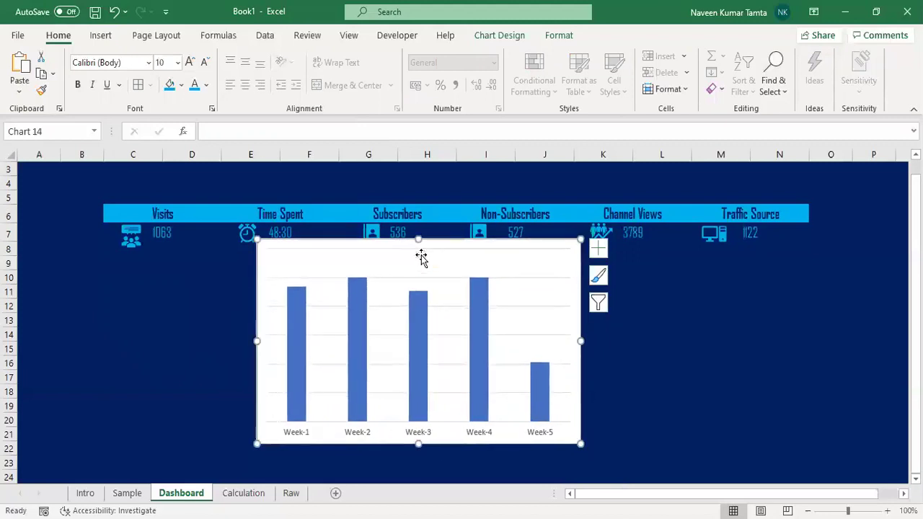
pyautogui.click(439, 278)
pyautogui.press('Delete')
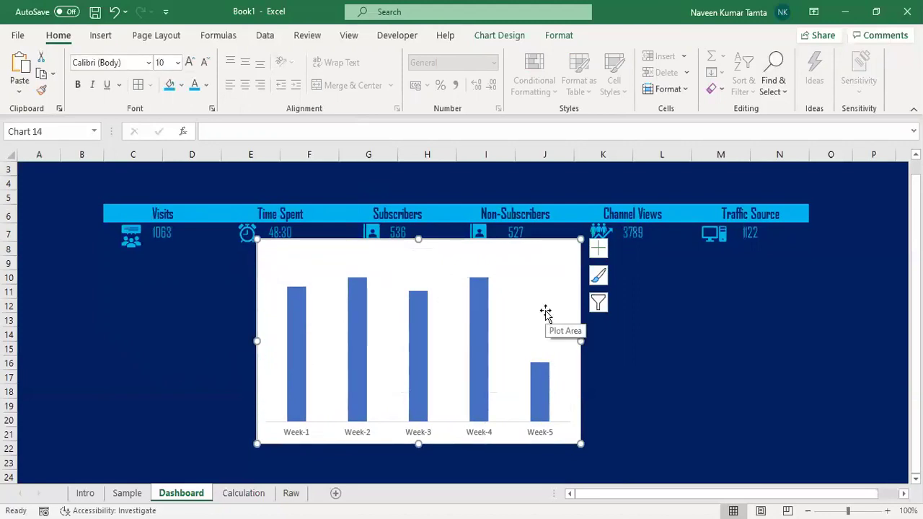
# Set the Visits chart area to No Fill and No Outline
pyautogui.click(559, 35)
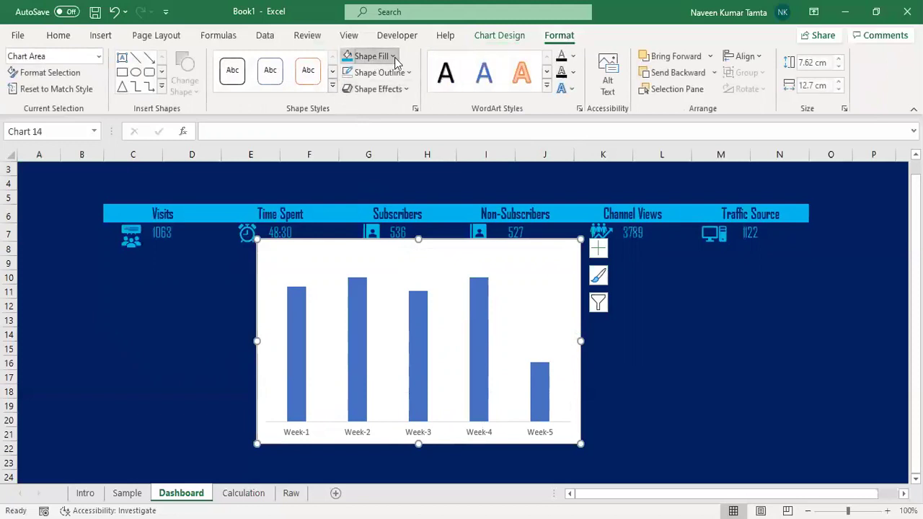
pyautogui.click(393, 57)
pyautogui.click(361, 276)
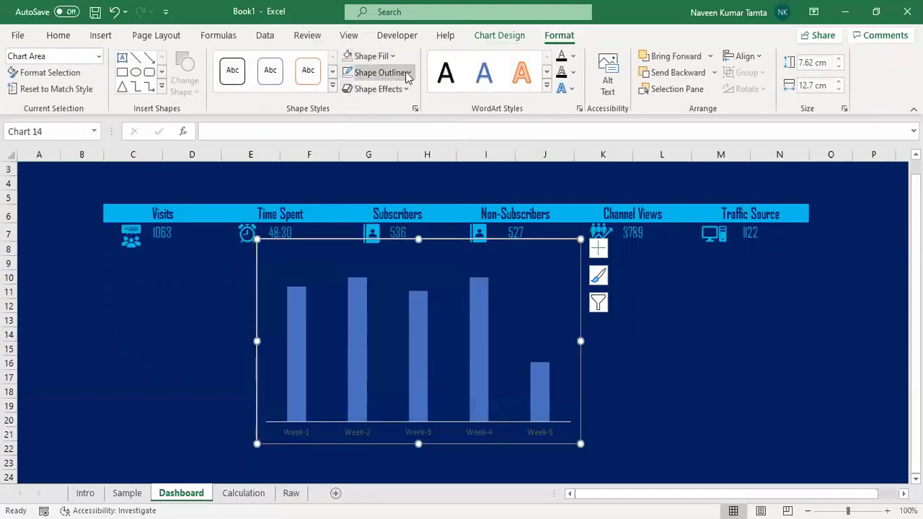
pyautogui.click(410, 75)
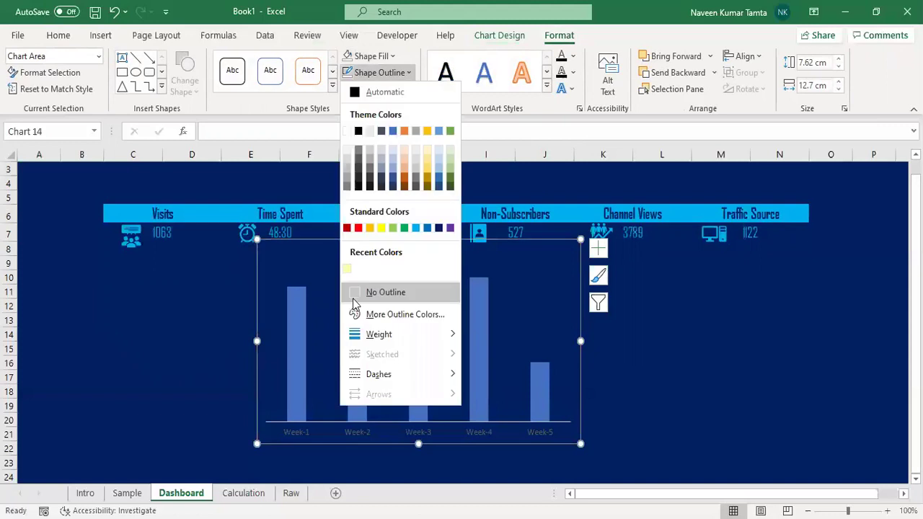
pyautogui.click(356, 294)
# Shrink the Visits chart to about 4.47 cm high and 8.36 cm wide, and place it below the Visits total
pyautogui.moveTo(419, 240); pyautogui.dragTo(418, 313)
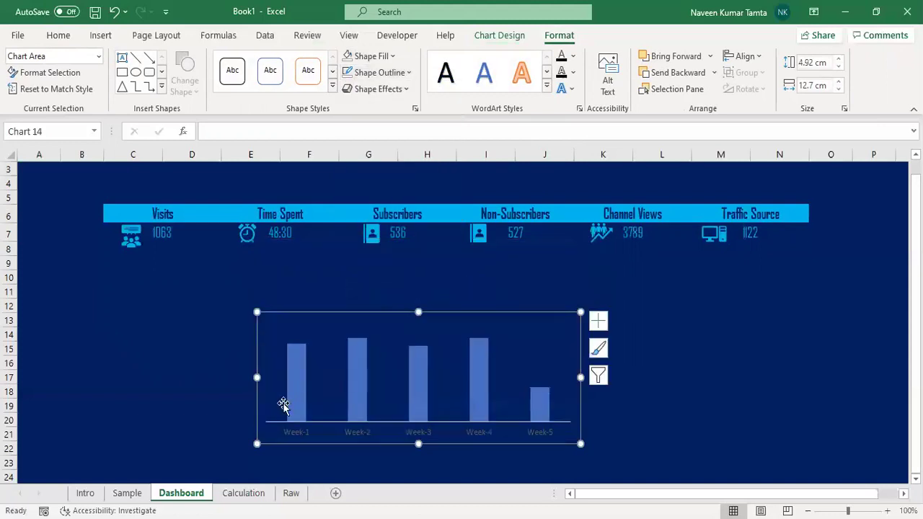
pyautogui.moveTo(257, 377); pyautogui.dragTo(306, 387)
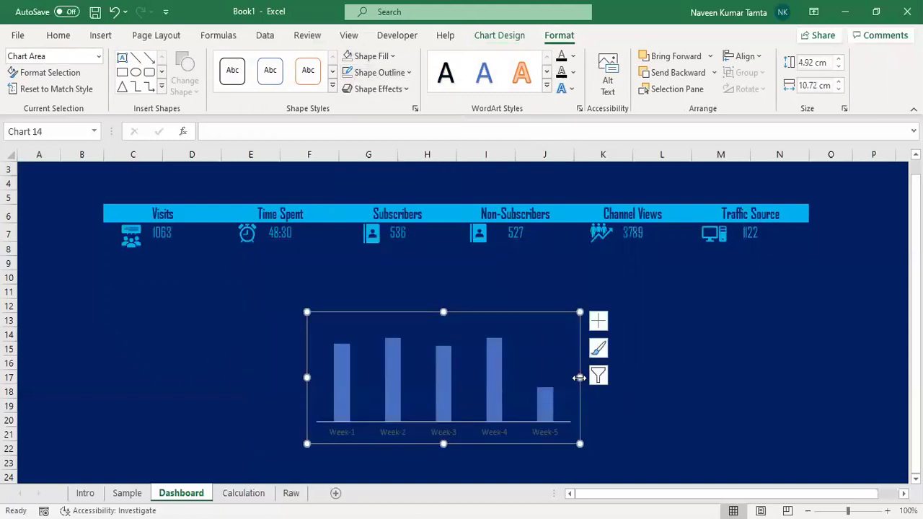
pyautogui.moveTo(581, 377); pyautogui.dragTo(521, 377)
pyautogui.moveTo(415, 444); pyautogui.dragTo(414, 432)
pyautogui.moveTo(421, 310); pyautogui.dragTo(214, 252)
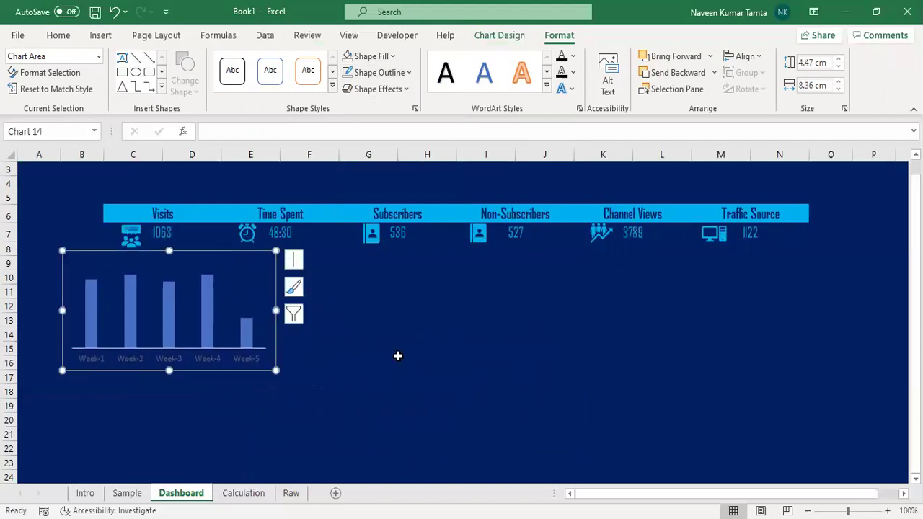
# Set the gap width of the Visits columns to 5% and reduce the chart's height to about 4.34 cm
pyautogui.click(91, 324)
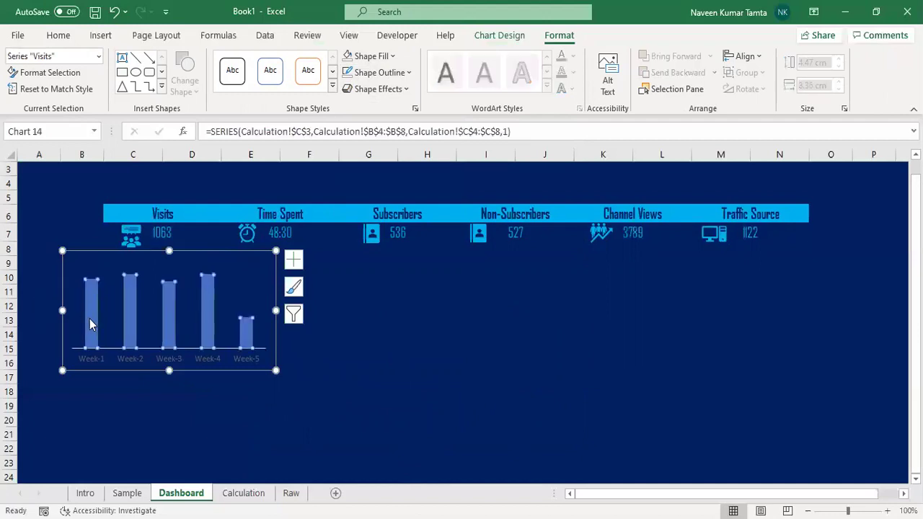
pyautogui.rightClick(90, 324)
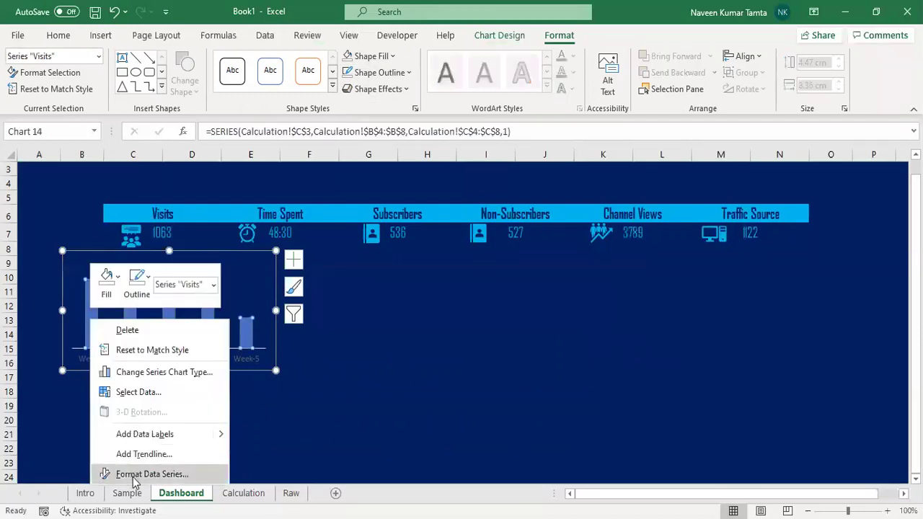
pyautogui.click(135, 474)
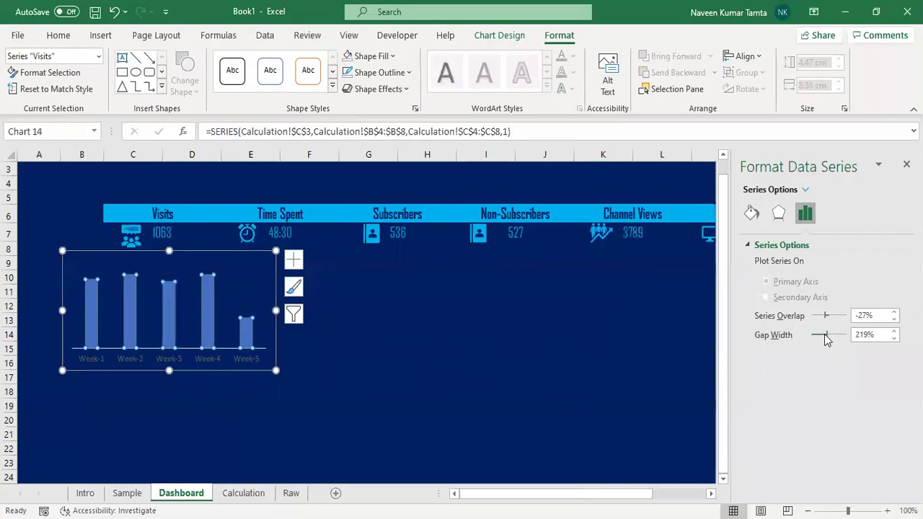
pyautogui.moveTo(826, 340); pyautogui.dragTo(807, 341)
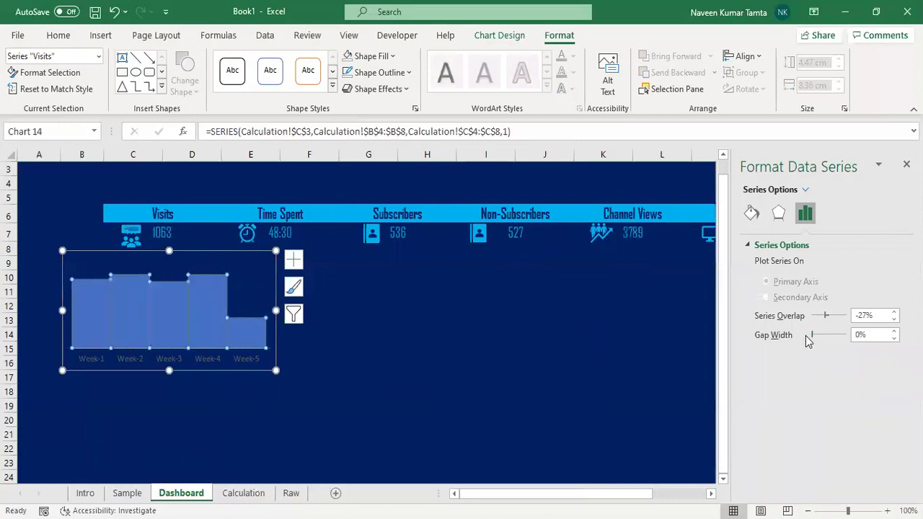
pyautogui.click(894, 334)
pyautogui.click(894, 333)
pyautogui.click(894, 333)
pyautogui.click(894, 333)
pyautogui.click(894, 334)
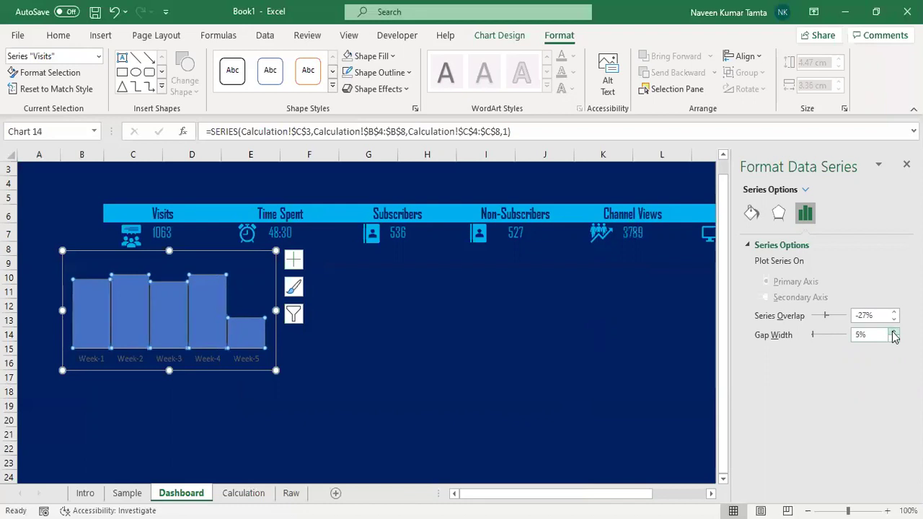
pyautogui.moveTo(170, 371); pyautogui.dragTo(168, 367)
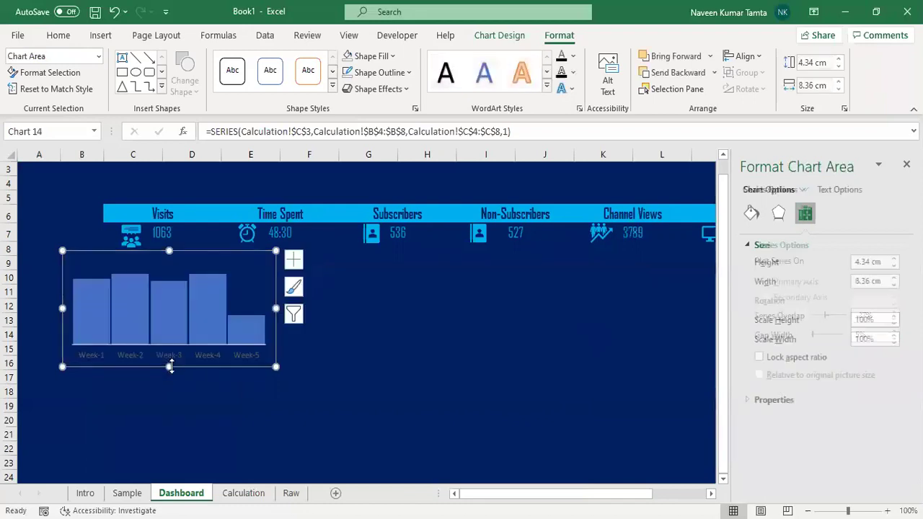
pyautogui.click(750, 215)
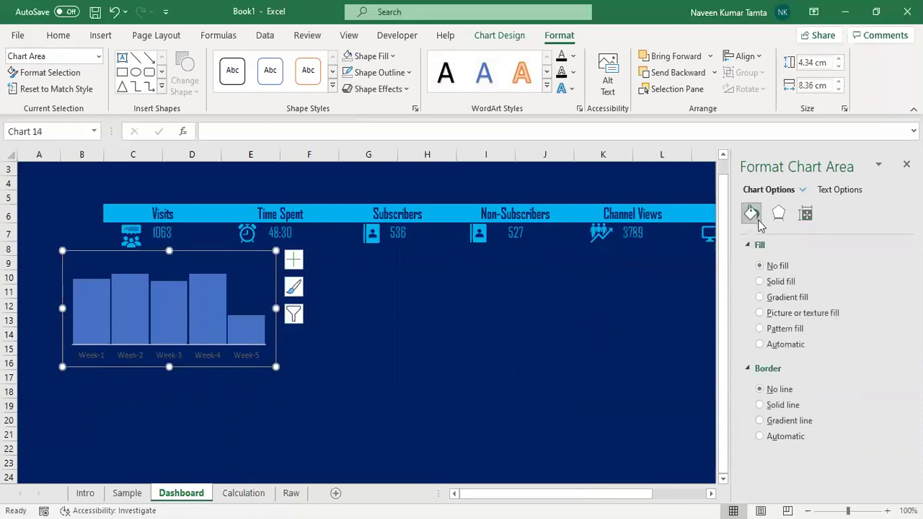
pyautogui.click(760, 281)
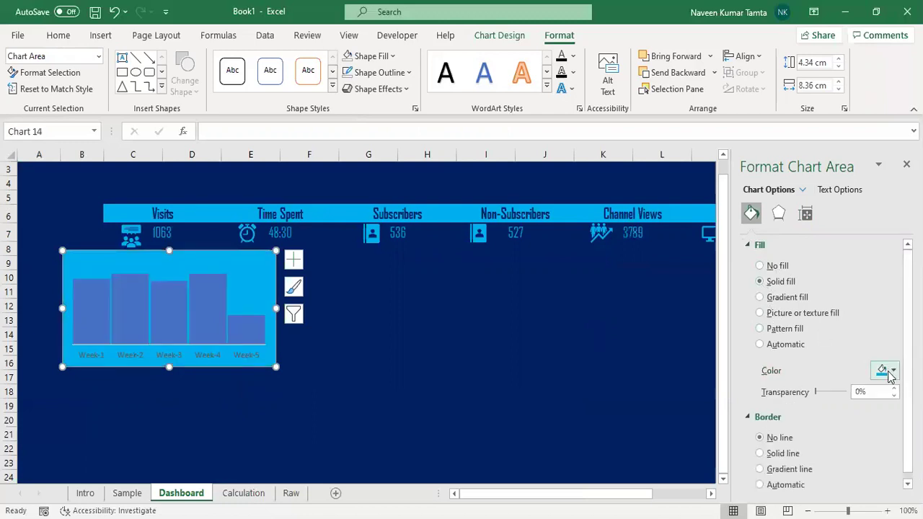
pyautogui.hotkey('ctrl', 'z')
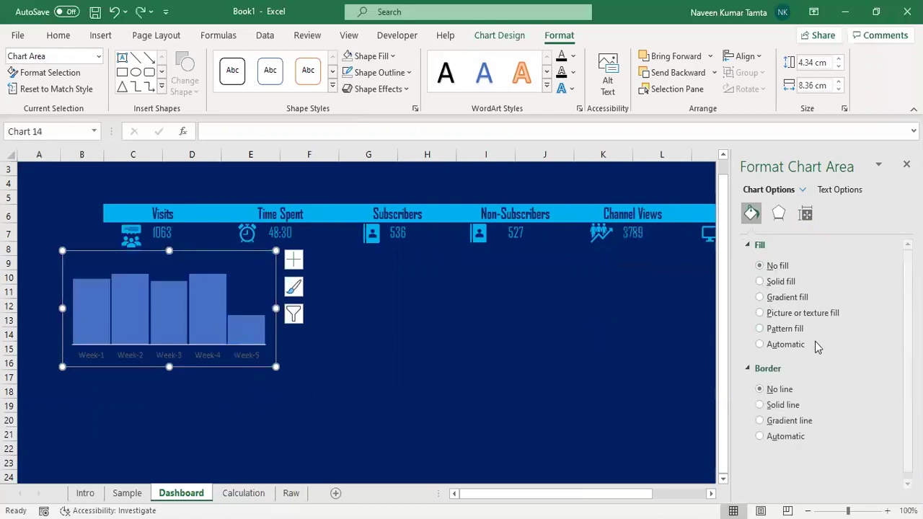
# Open the fill and line settings for the columns of the Visits chart
pyautogui.click(429, 310)
pyautogui.click(92, 306)
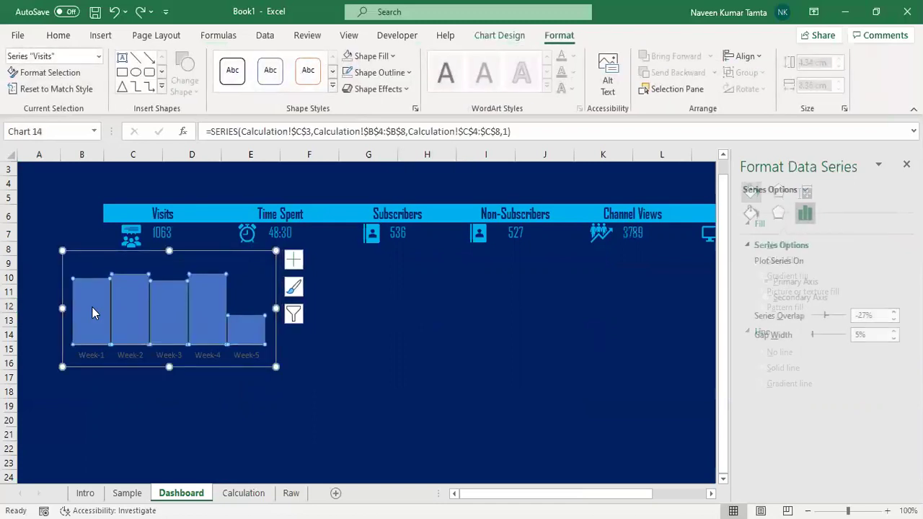
pyautogui.click(751, 213)
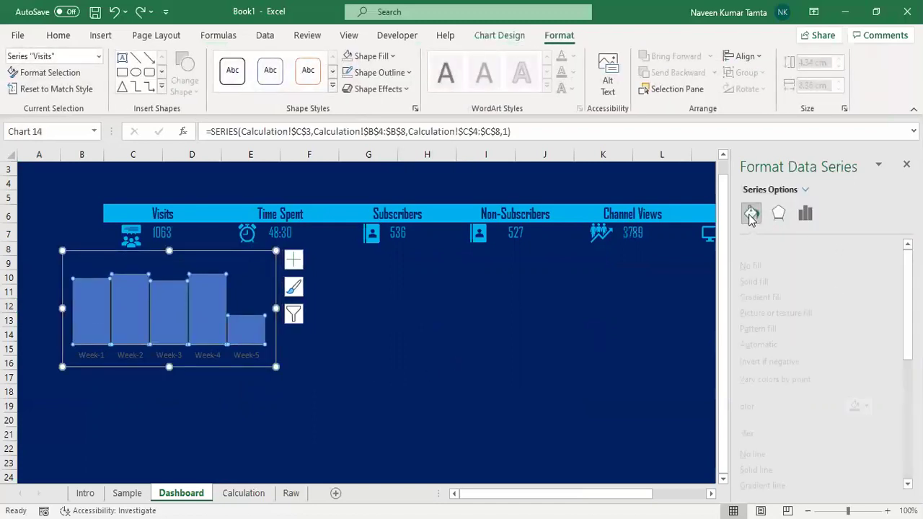
# Fill the Visits columns with solid light blue and shrink the chart to about 3.89 cm high by 7.86 cm wide
pyautogui.click(885, 405)
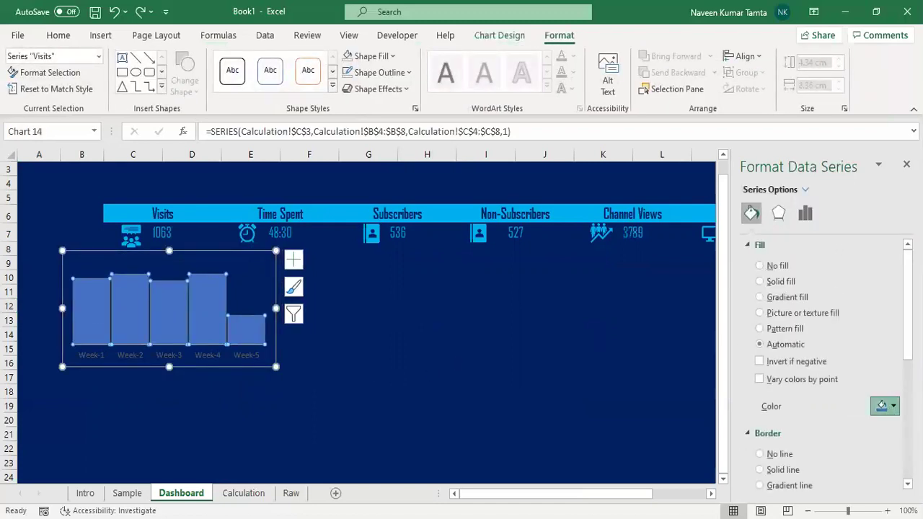
pyautogui.click(879, 327)
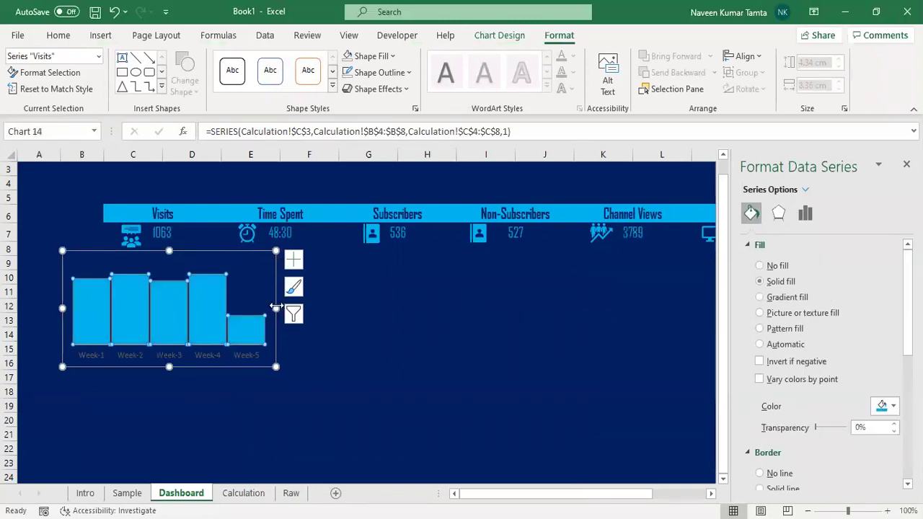
pyautogui.moveTo(276, 308); pyautogui.dragTo(263, 306)
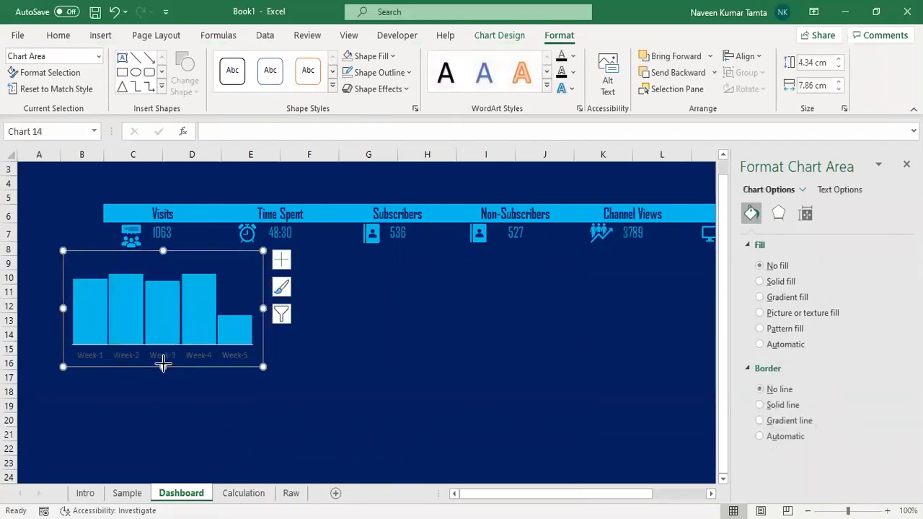
pyautogui.moveTo(163, 364); pyautogui.dragTo(163, 354)
# Give the Visits columns a solid white border
pyautogui.click(125, 343)
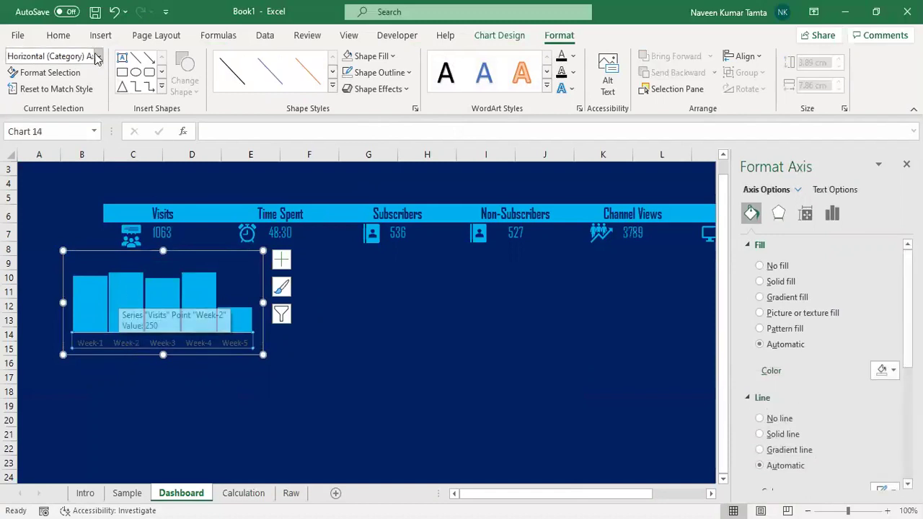
pyautogui.click(164, 300)
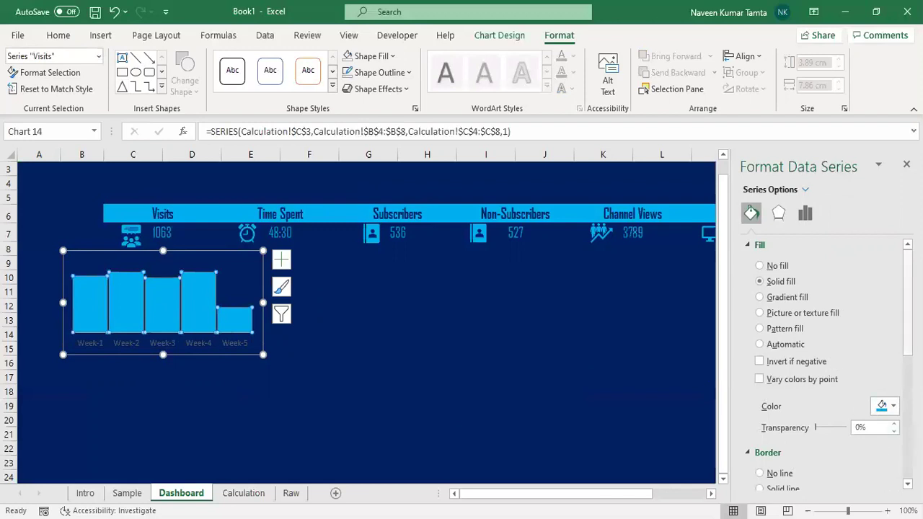
pyautogui.scroll(-5, 895, 438)
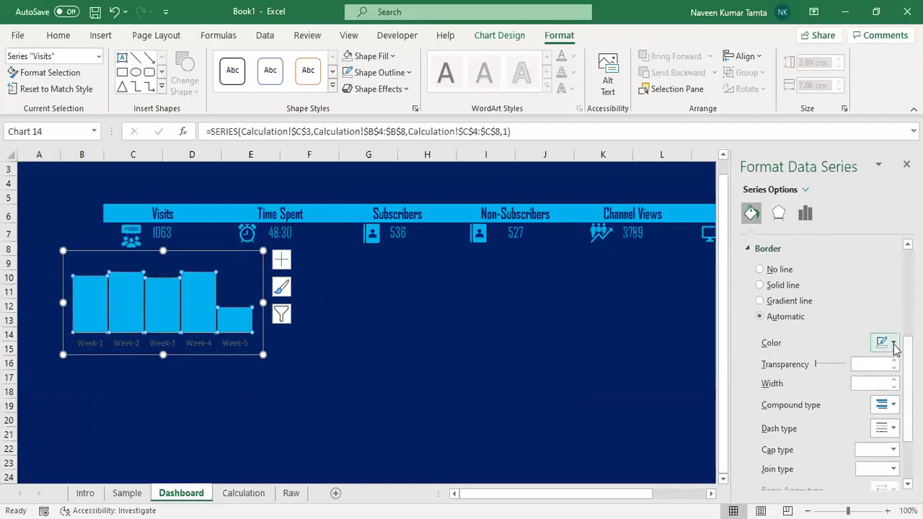
pyautogui.click(894, 344)
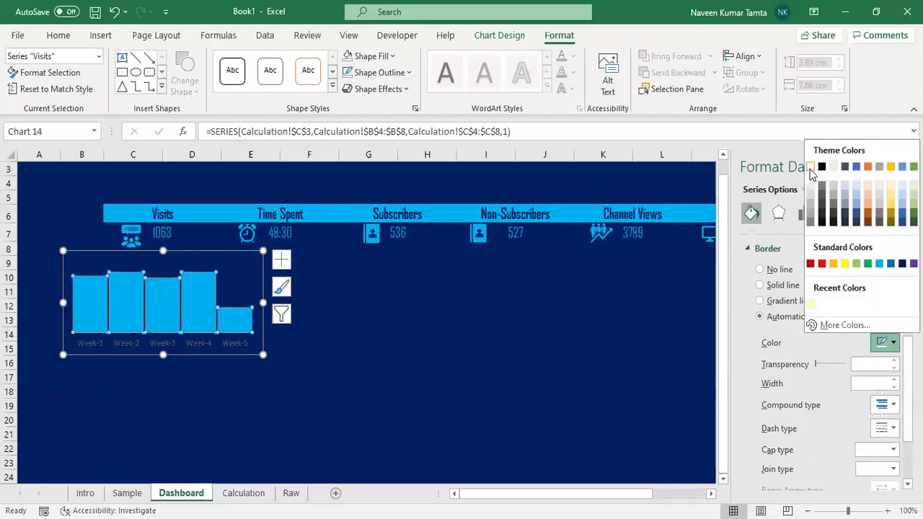
pyautogui.click(810, 167)
pyautogui.click(397, 394)
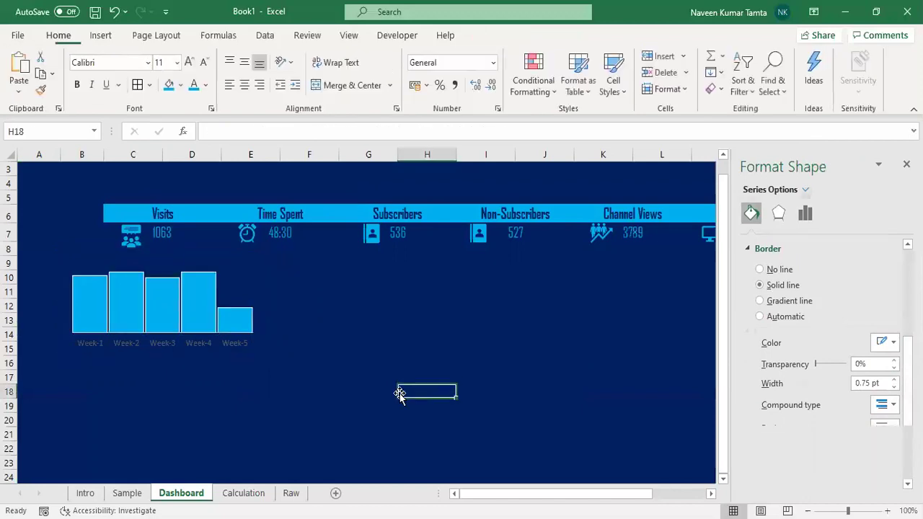
# Colour the week labels on the Visits chart's horizontal axis light blue
pyautogui.click(85, 344)
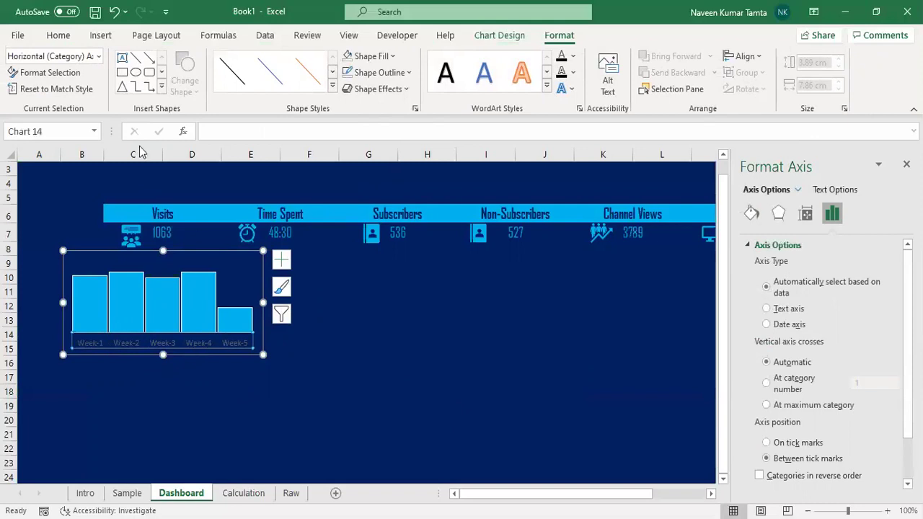
pyautogui.click(57, 35)
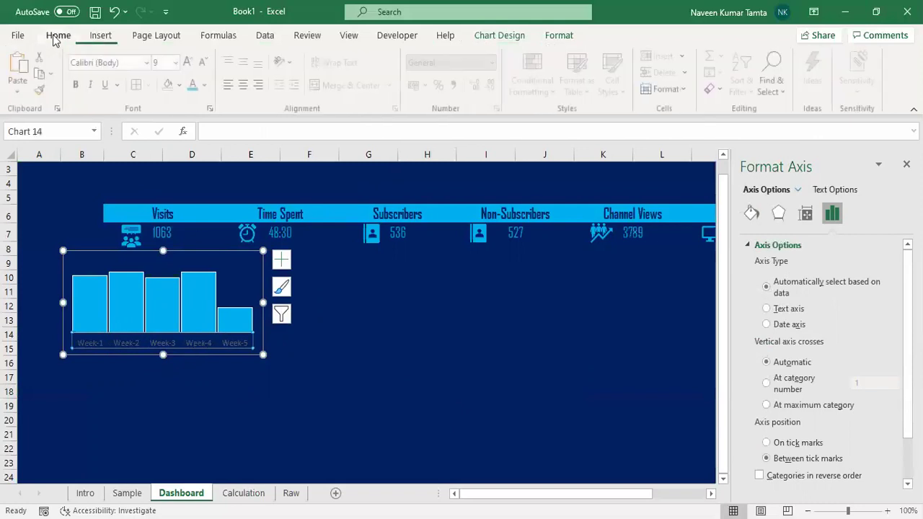
pyautogui.click(194, 85)
pyautogui.click(309, 362)
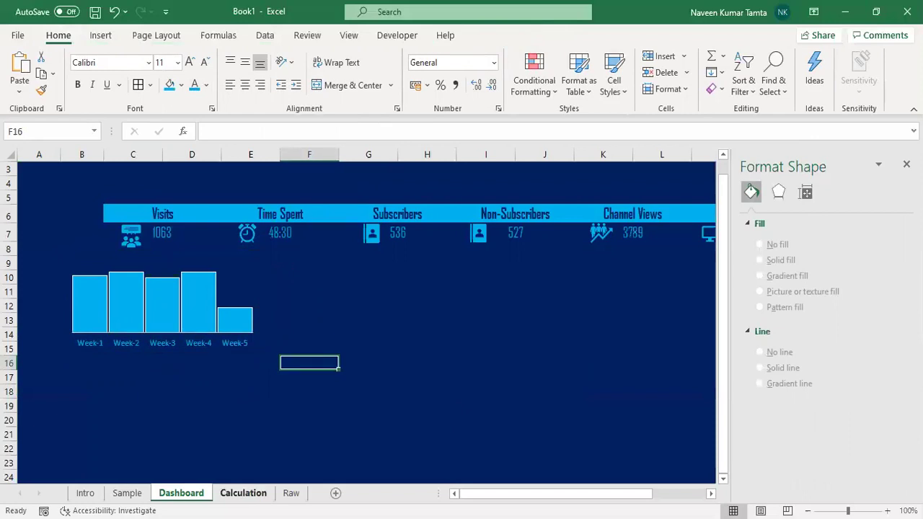
# Insert a 2-D stacked bar chart from the weekly Time Spent data in E3:F8 of the Calculation sheet
pyautogui.click(243, 493)
pyautogui.moveTo(247, 196); pyautogui.dragTo(284, 267)
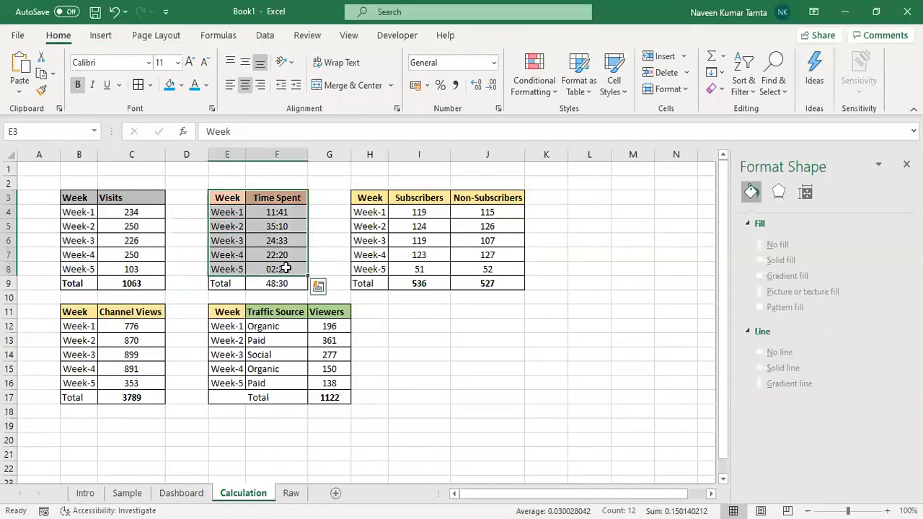
pyautogui.click(101, 35)
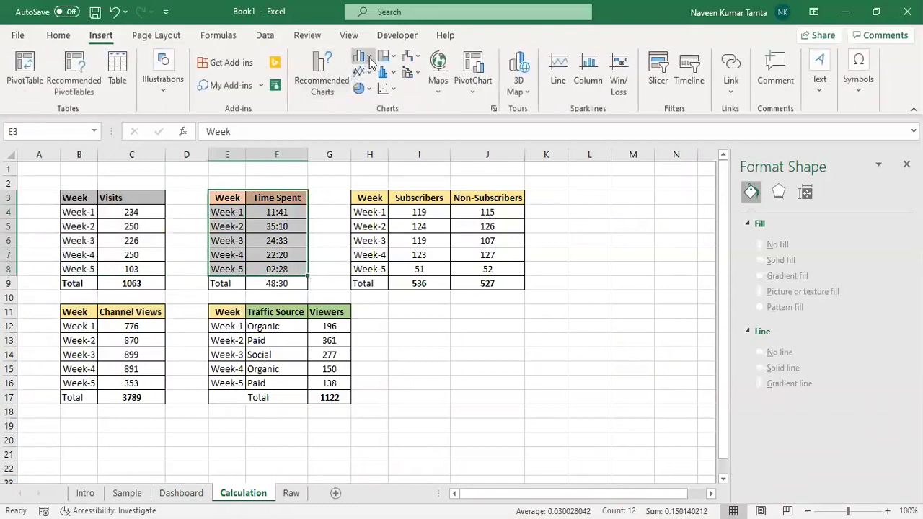
pyautogui.click(369, 61)
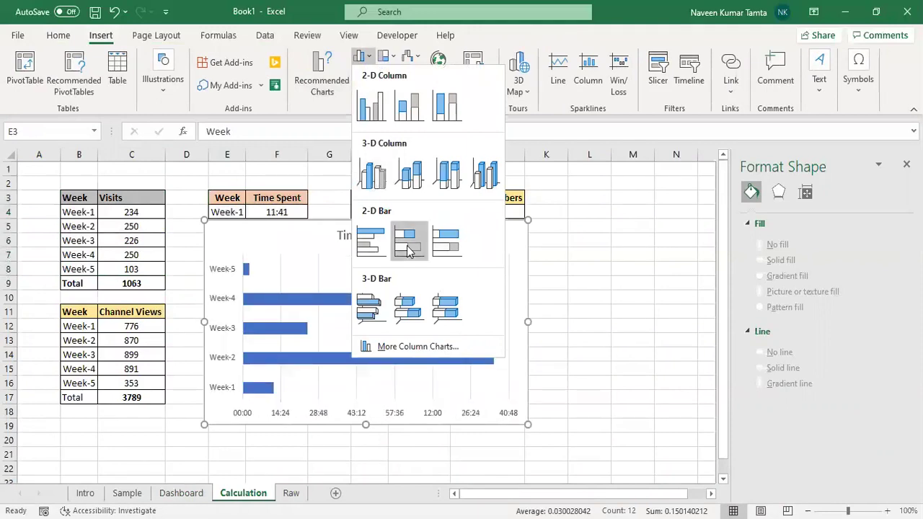
pyautogui.click(409, 250)
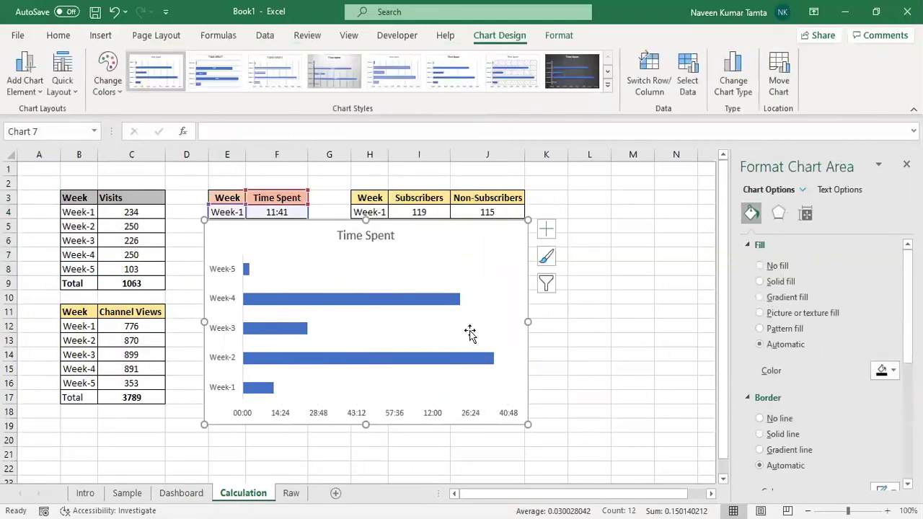
# Delete the Time Spent chart's title and move the chart to cell I13 of the Dashboard sheet
pyautogui.click(378, 240)
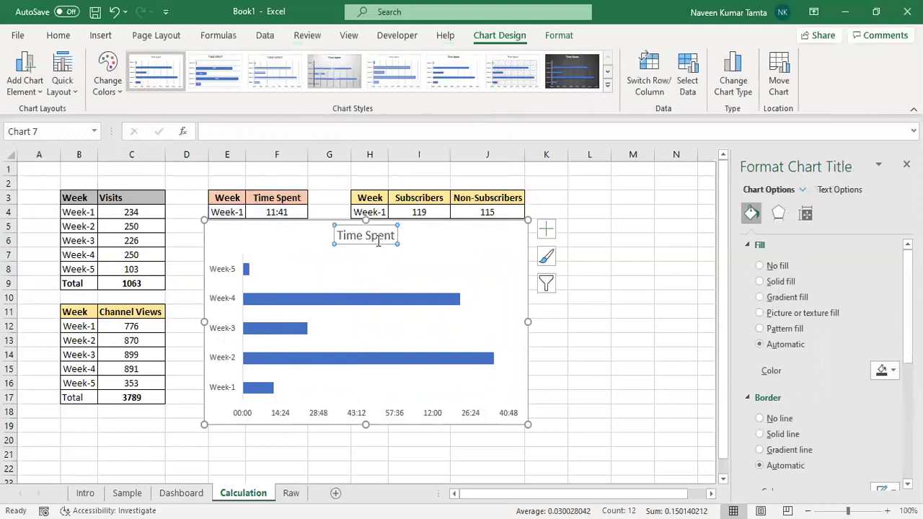
pyautogui.hotkey('ctrl', 'z')
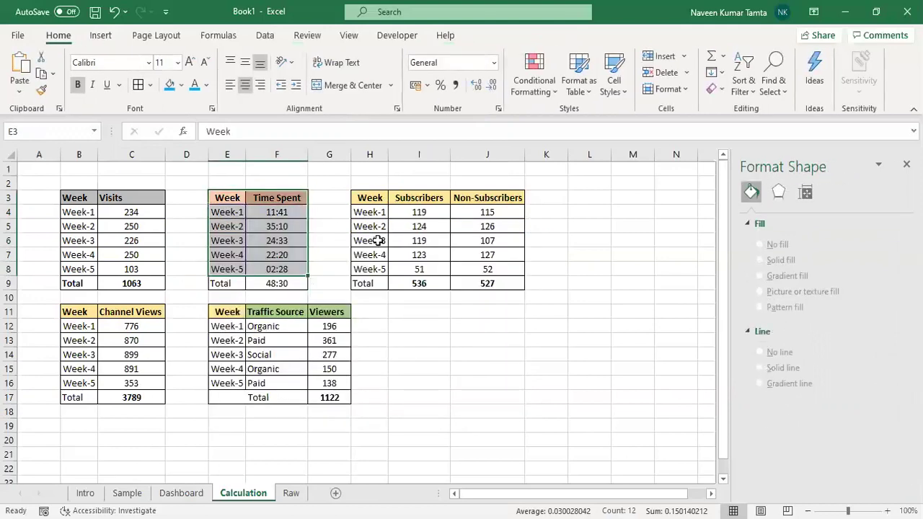
pyautogui.hotkey('ctrl', 'z')
pyautogui.press('Delete')
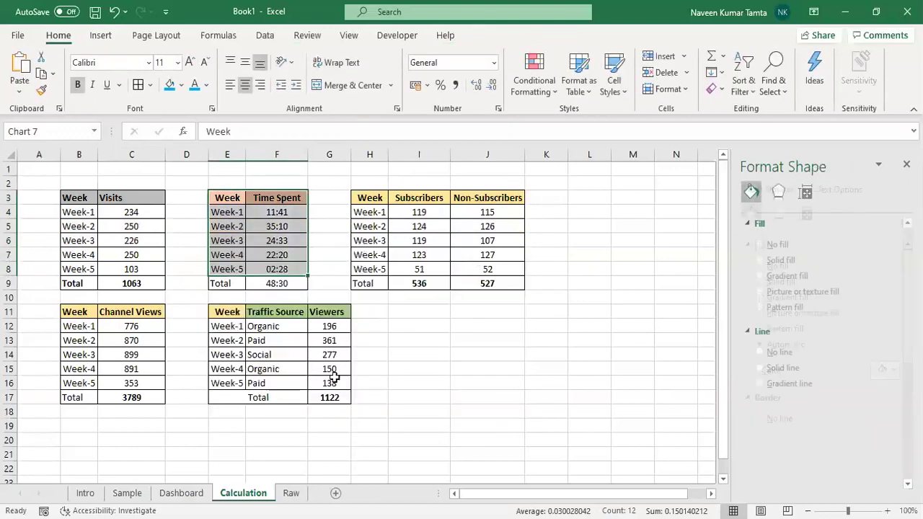
pyautogui.click(181, 494)
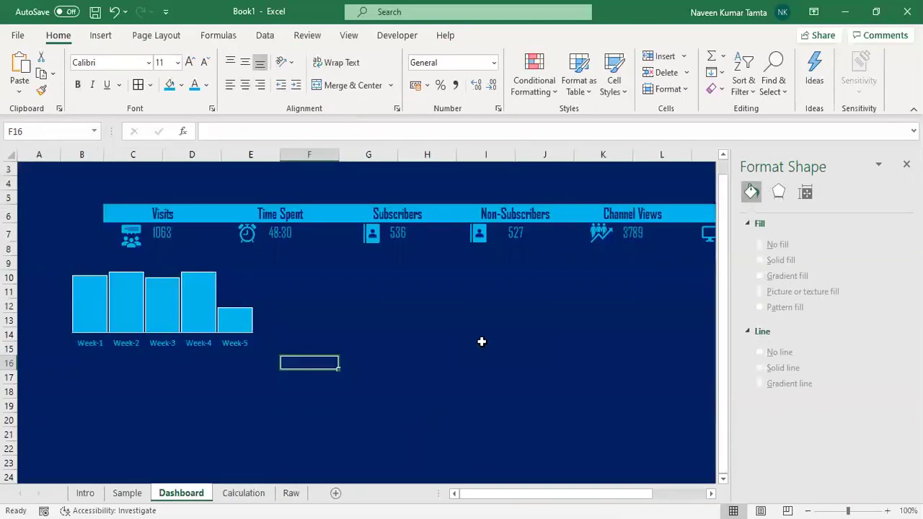
pyautogui.click(488, 319)
pyautogui.hotkey('ctrl', 'v')
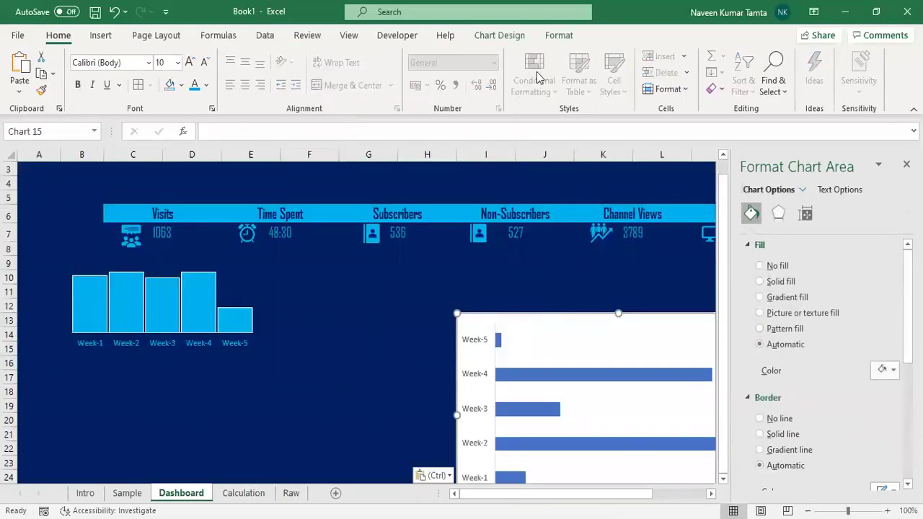
# Close the formatting pane and shrink the Time Spent chart to about 6.27 cm high by 9.05 cm wide
pyautogui.click(907, 164)
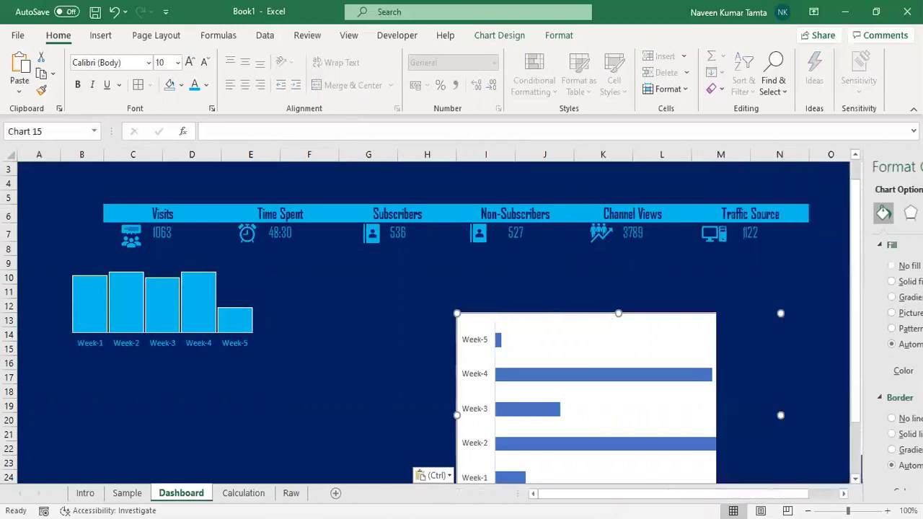
pyautogui.moveTo(779, 413); pyautogui.dragTo(687, 415)
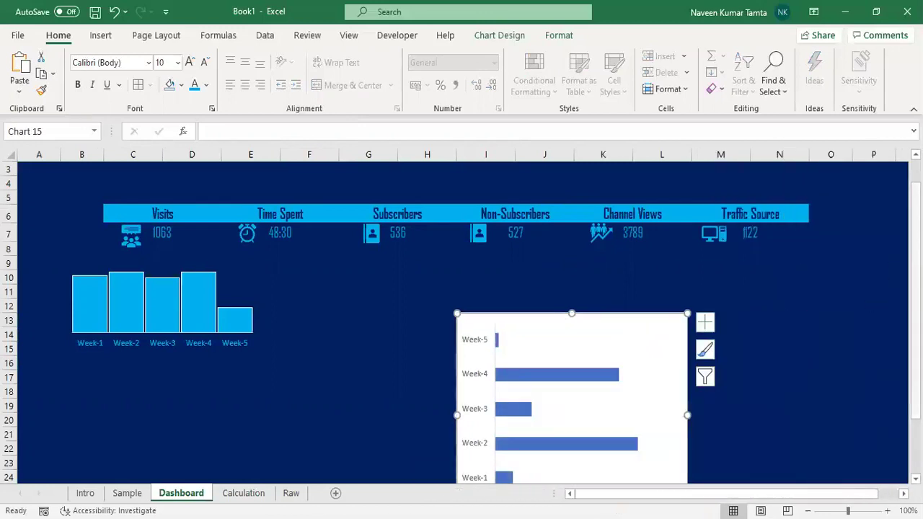
pyautogui.scroll(-2, 568, 472)
pyautogui.moveTo(571, 455); pyautogui.dragTo(573, 422)
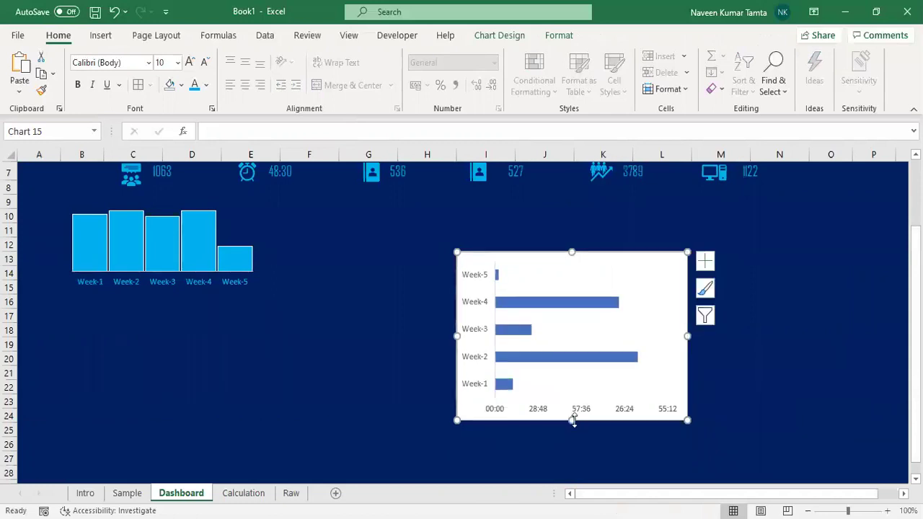
# Delete the Time Spent chart's horizontal value axis and remove the chart area's fill and outline
pyautogui.click(527, 410)
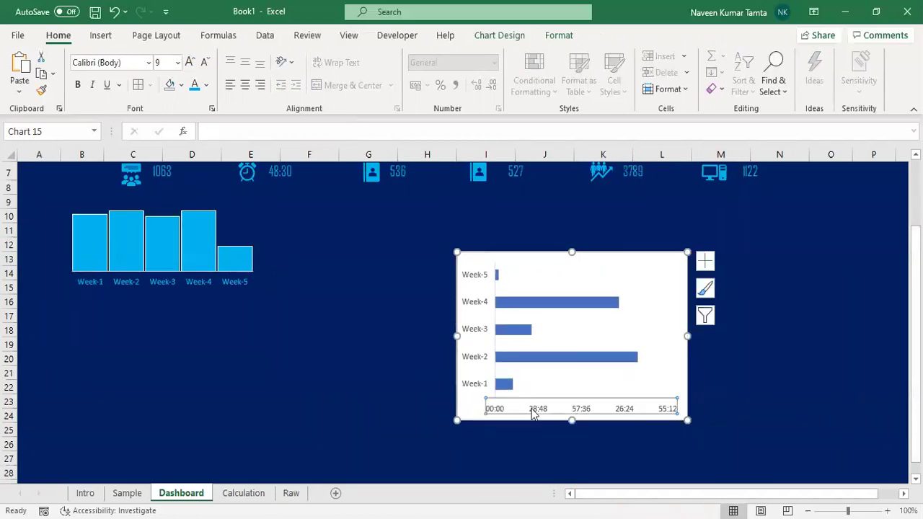
pyautogui.press('Delete')
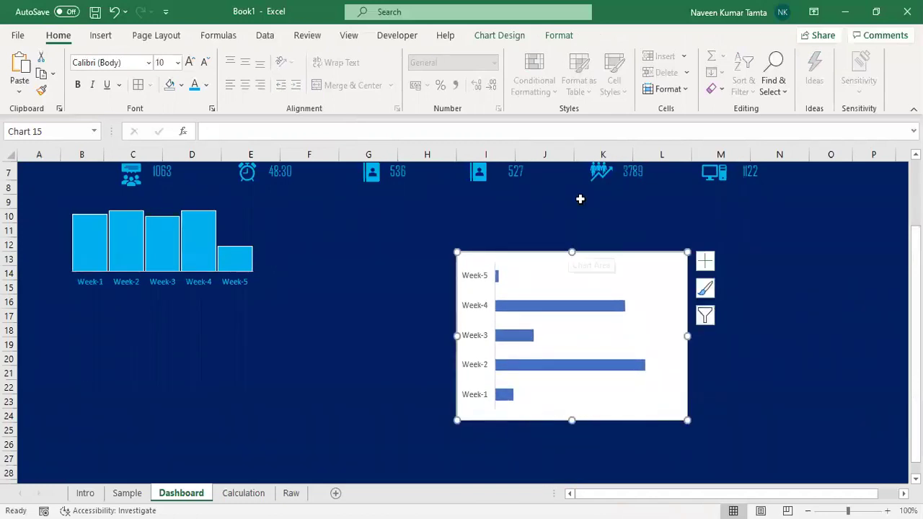
pyautogui.click(559, 35)
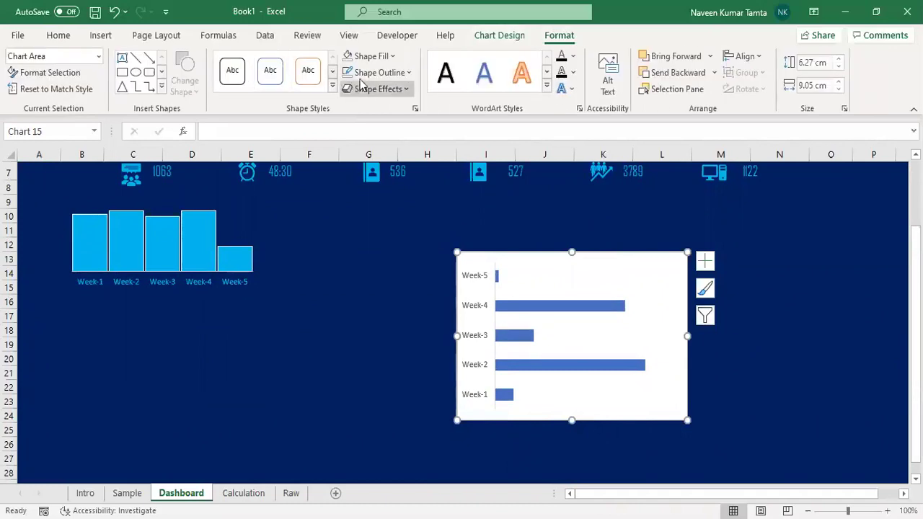
pyautogui.click(346, 58)
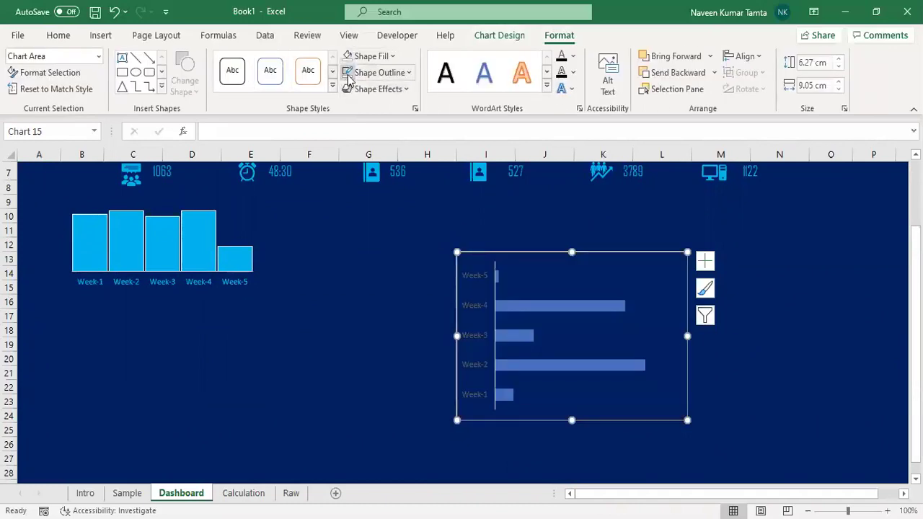
# Colour the week labels on the Time Spent chart's vertical axis light blue
pyautogui.click(480, 275)
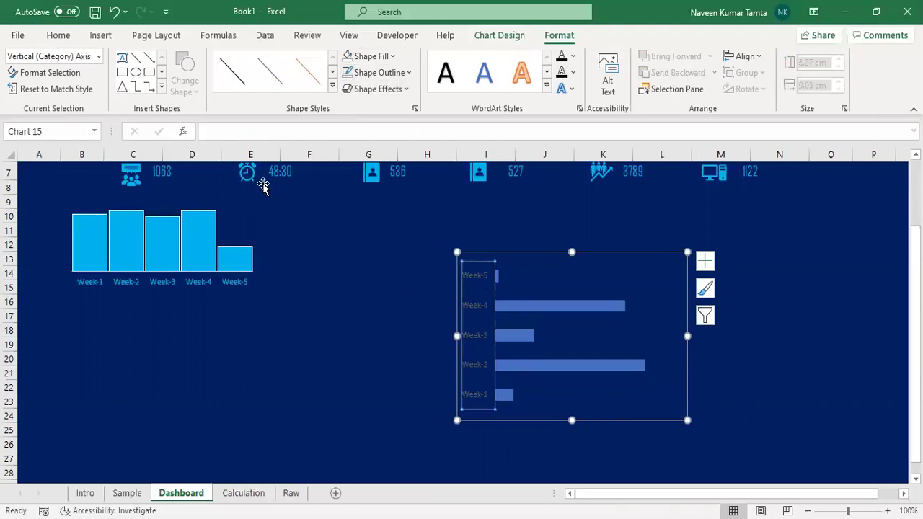
pyautogui.click(61, 36)
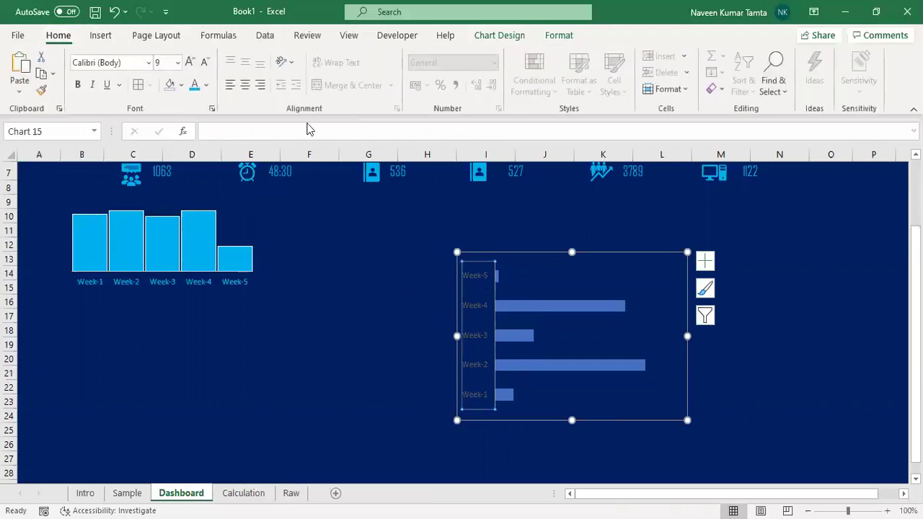
pyautogui.click(193, 84)
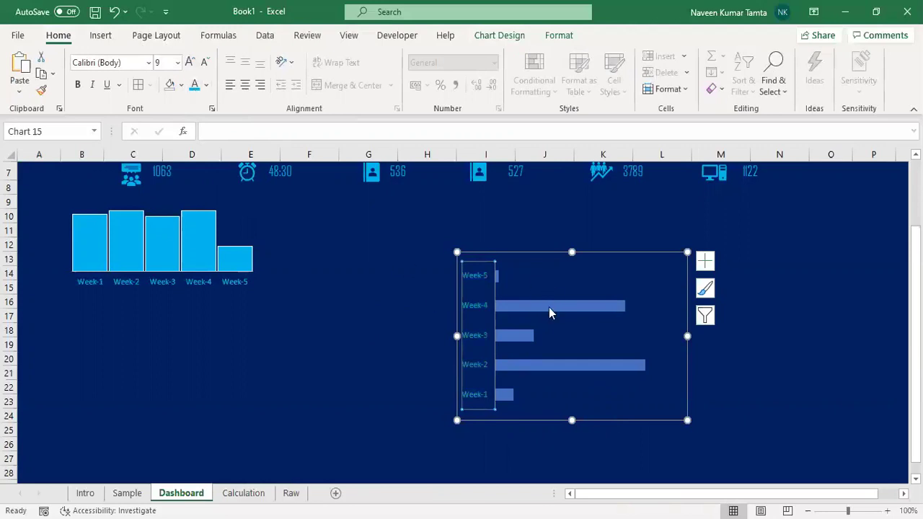
# Fill the Time Spent bars with solid light blue
pyautogui.click(550, 308)
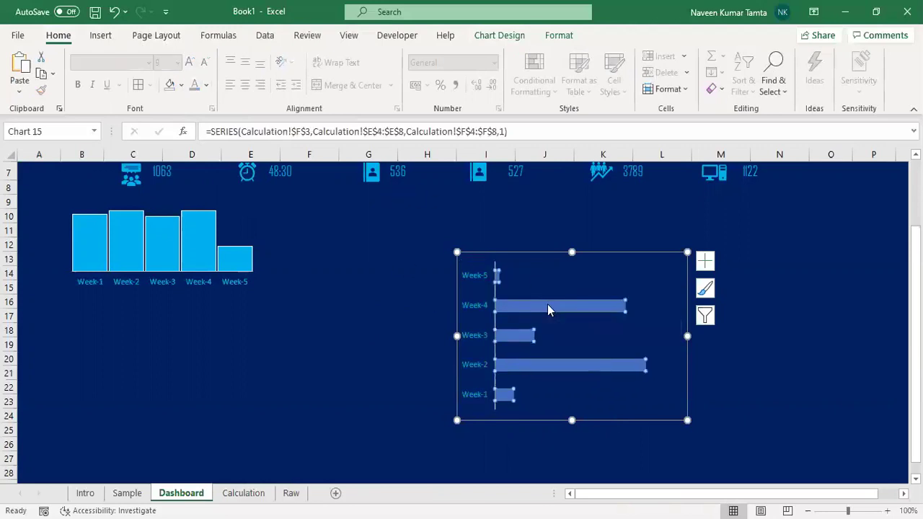
pyautogui.rightClick(547, 308)
pyautogui.click(591, 459)
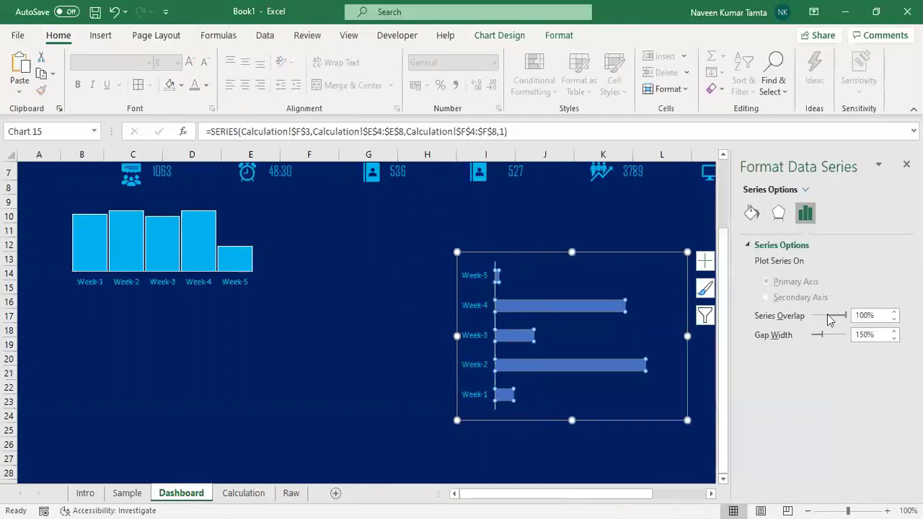
pyautogui.click(751, 213)
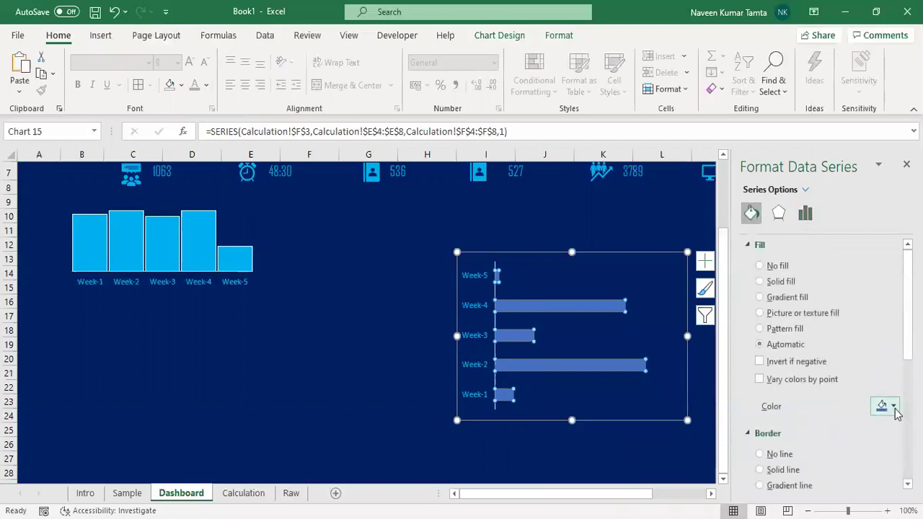
pyautogui.click(892, 407)
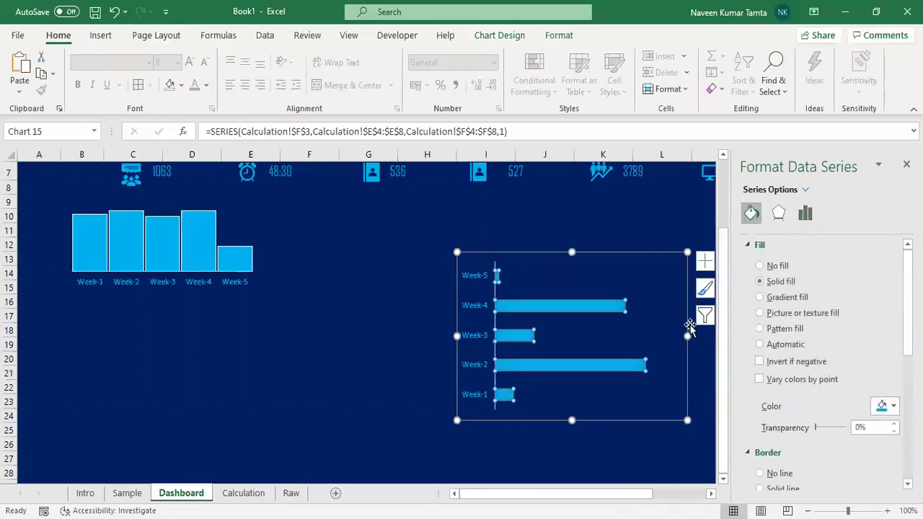
# Shrink the Time Spent chart in width and height, place it beside the Visits chart, and close the formatting pane
pyautogui.moveTo(689, 336); pyautogui.dragTo(643, 335)
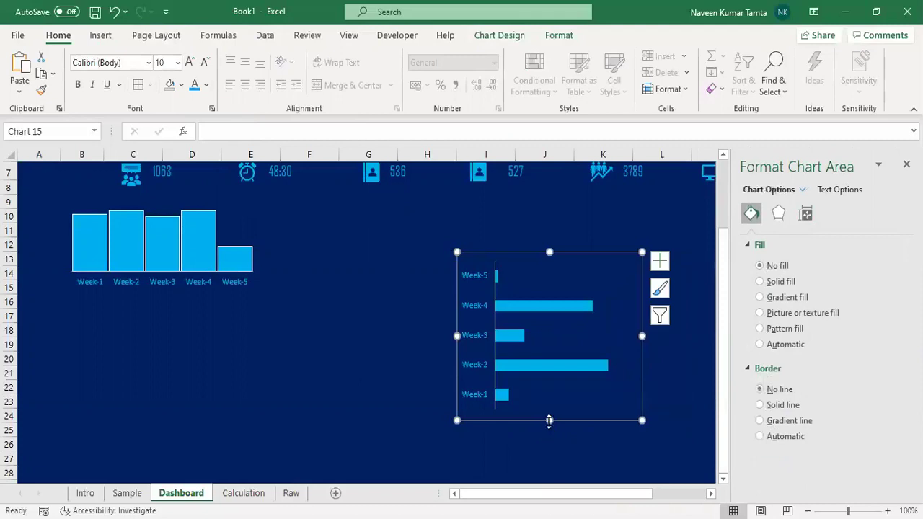
pyautogui.moveTo(549, 421); pyautogui.dragTo(556, 385)
pyautogui.moveTo(572, 250); pyautogui.dragTo(393, 181)
pyautogui.click(533, 315)
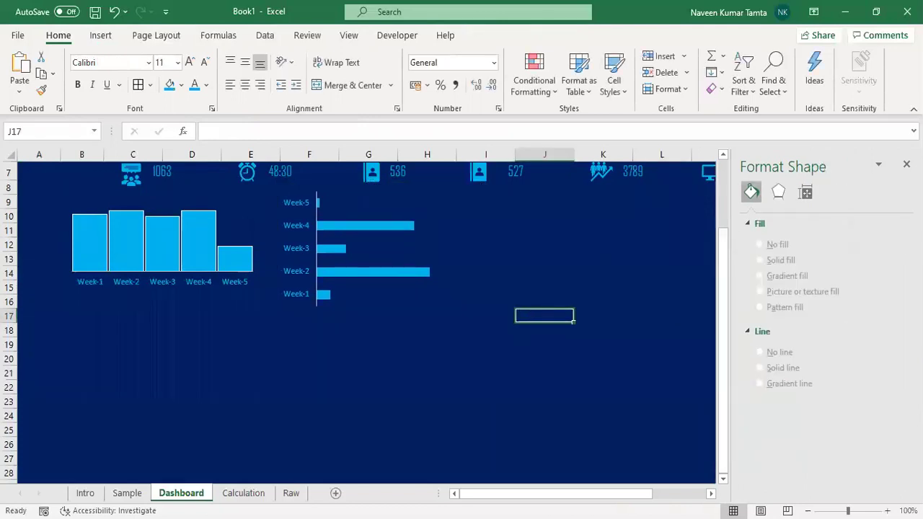
pyautogui.click(906, 164)
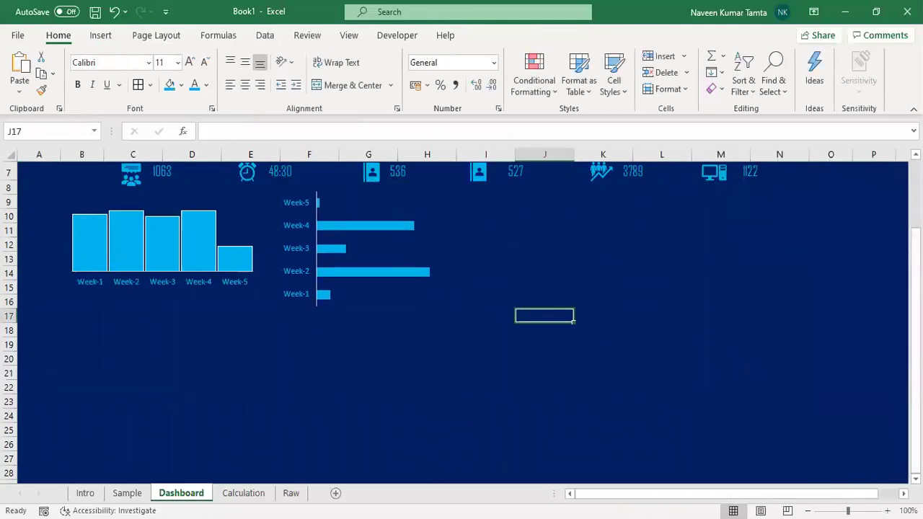
# Add data labels above the Visits columns and colour them light blue
pyautogui.scroll(2, 451, 346)
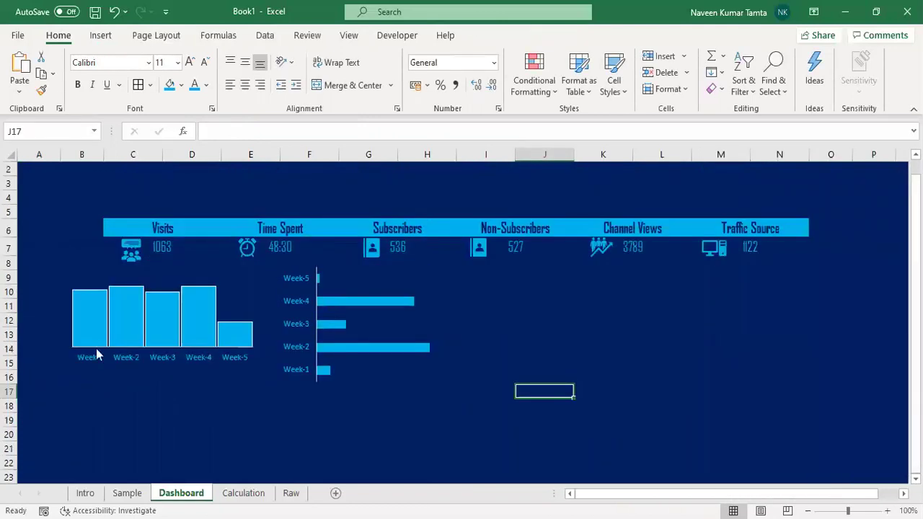
pyautogui.rightClick(95, 315)
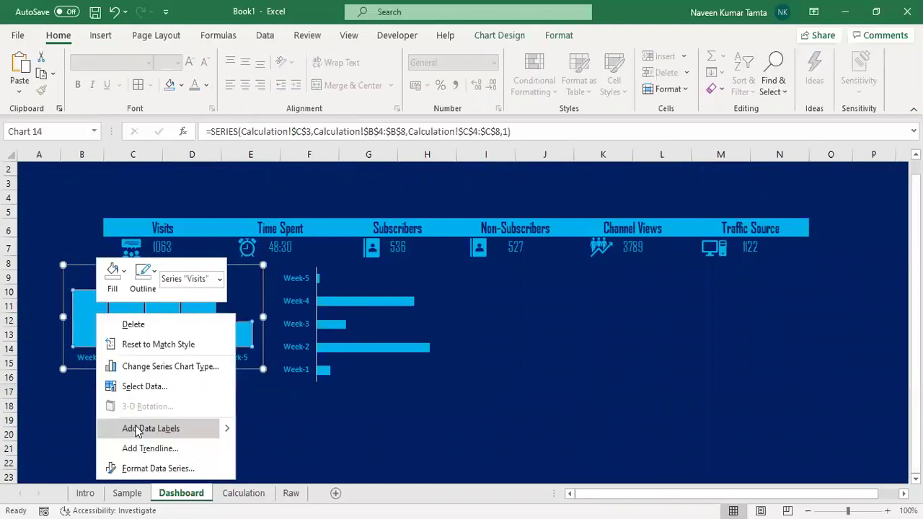
pyautogui.click(150, 428)
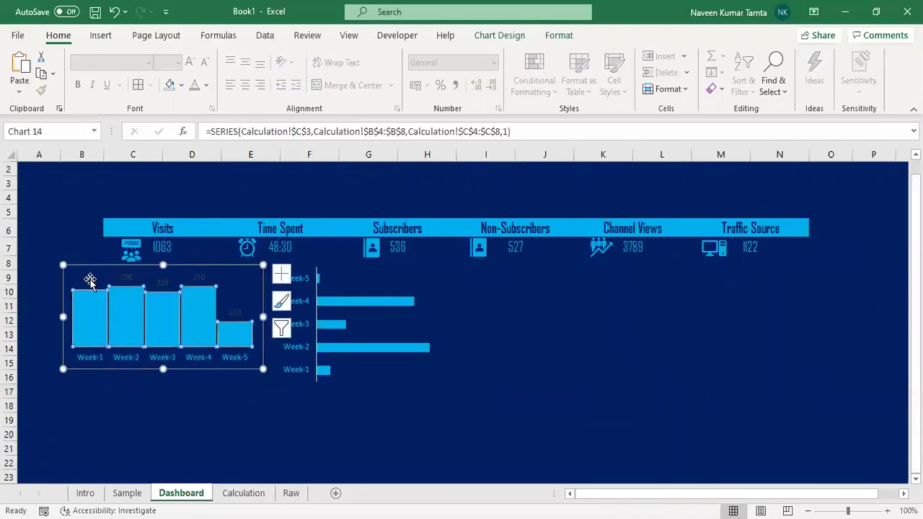
pyautogui.click(194, 87)
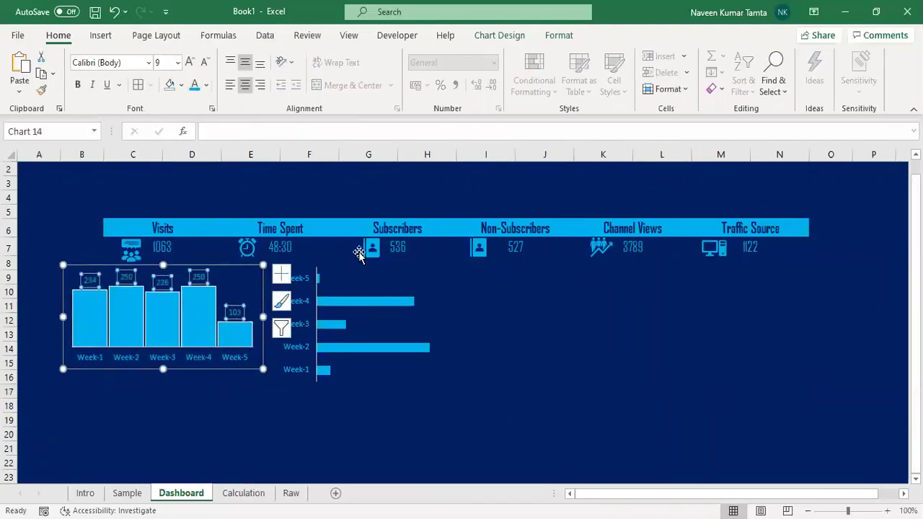
# Add data labels to the Time Spent bars and move each label just beyond the end of its bar
pyautogui.rightClick(352, 303)
pyautogui.click(404, 418)
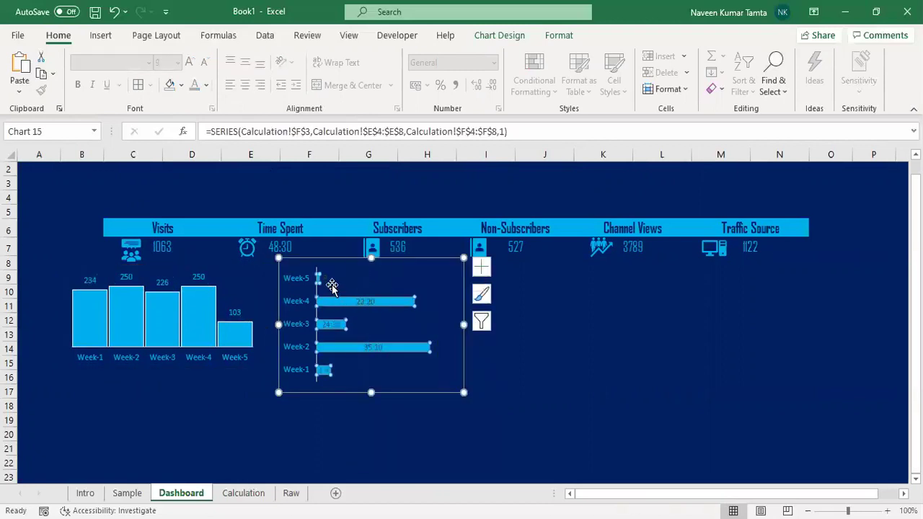
pyautogui.click(327, 280)
pyautogui.click(331, 279)
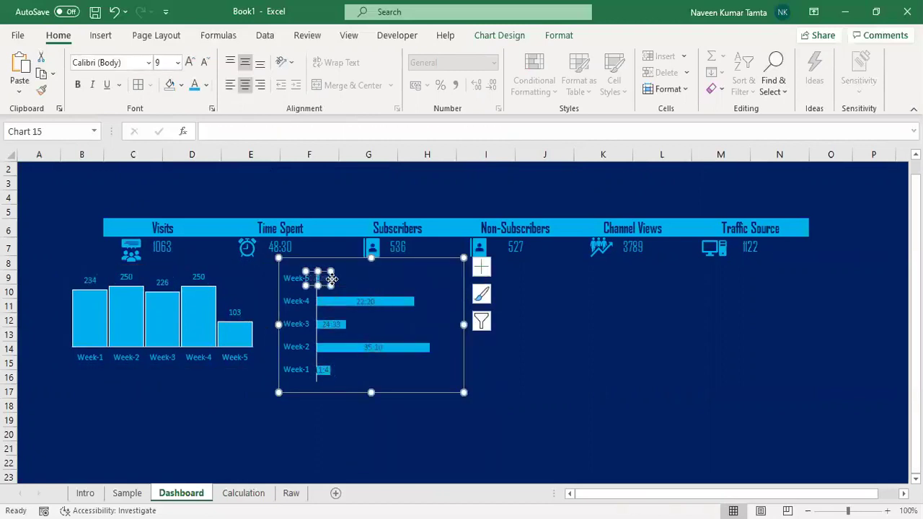
pyautogui.moveTo(331, 278); pyautogui.dragTo(442, 299)
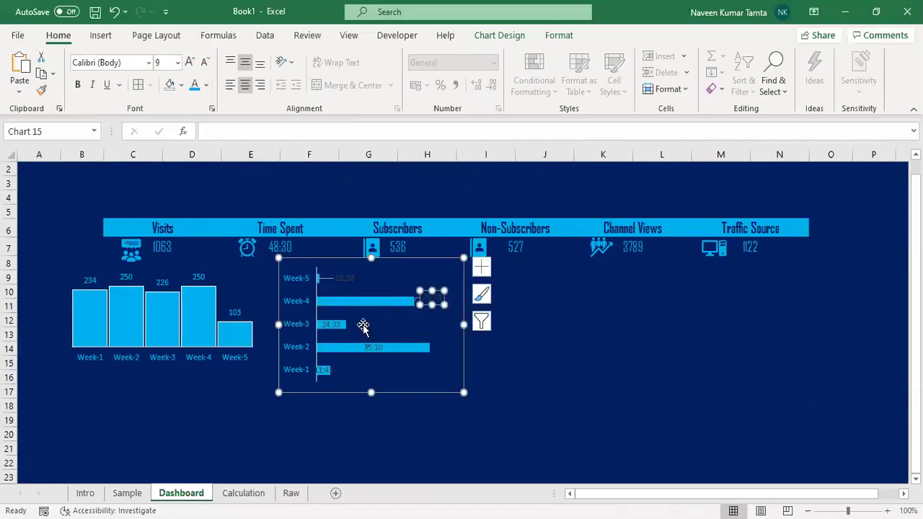
pyautogui.click(335, 324)
pyautogui.moveTo(346, 326); pyautogui.dragTo(454, 345)
pyautogui.click(378, 348)
pyautogui.click(326, 371)
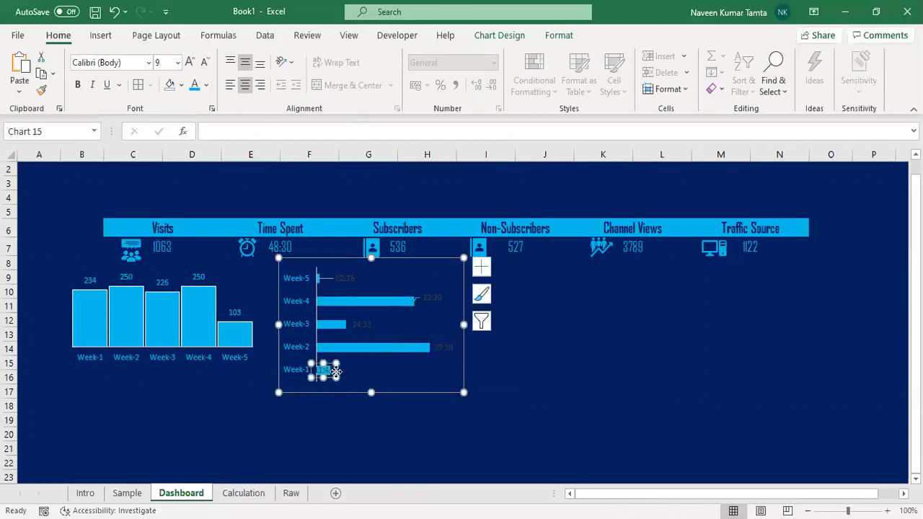
pyautogui.moveTo(336, 372); pyautogui.dragTo(365, 370)
pyautogui.hotkey('ctrl', 'z')
pyautogui.click(610, 379)
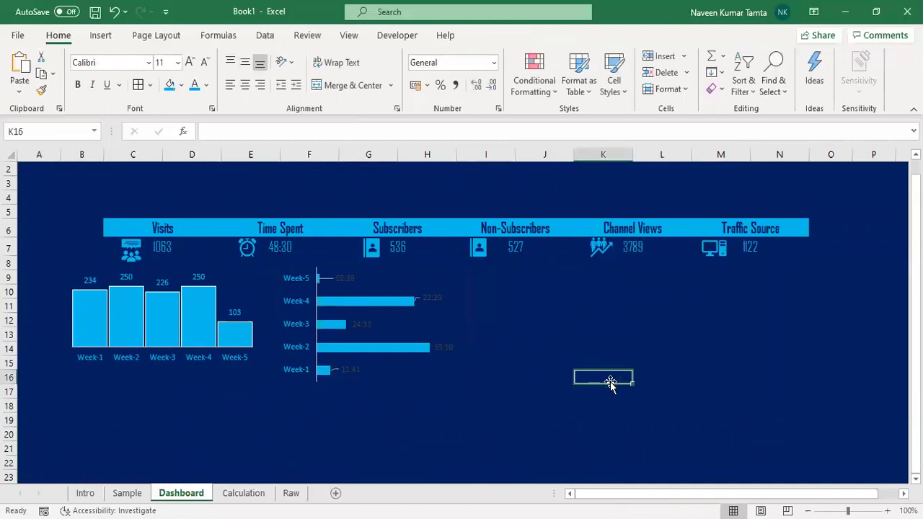
# Colour all the Time Spent data labels light blue
pyautogui.click(341, 278)
pyautogui.click(193, 84)
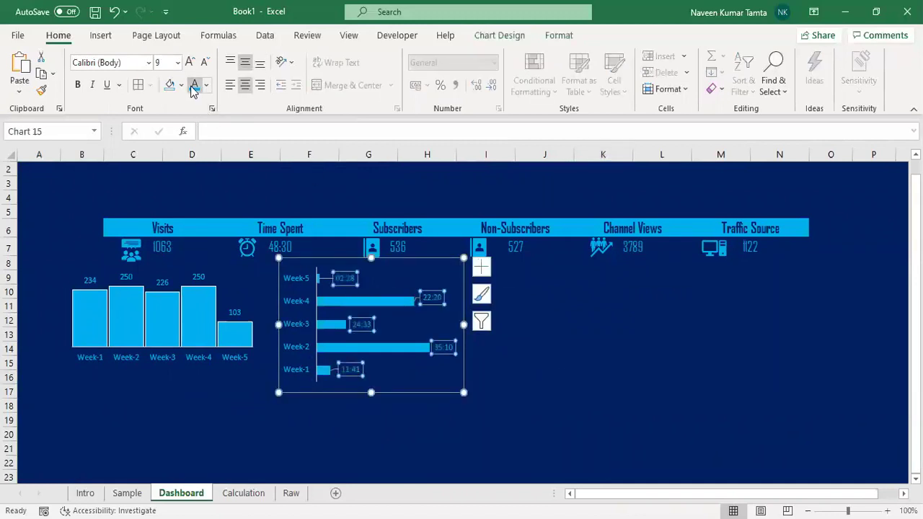
pyautogui.click(598, 387)
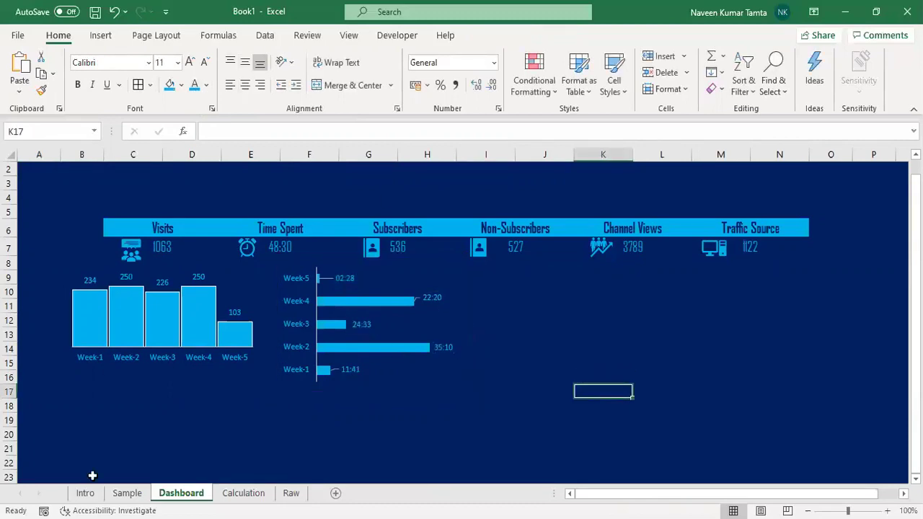
# Chart the weekly Subscribers and Non-Subscribers data in H3:J8 of the Calculation sheet as a stacked line with markers
pyautogui.click(243, 493)
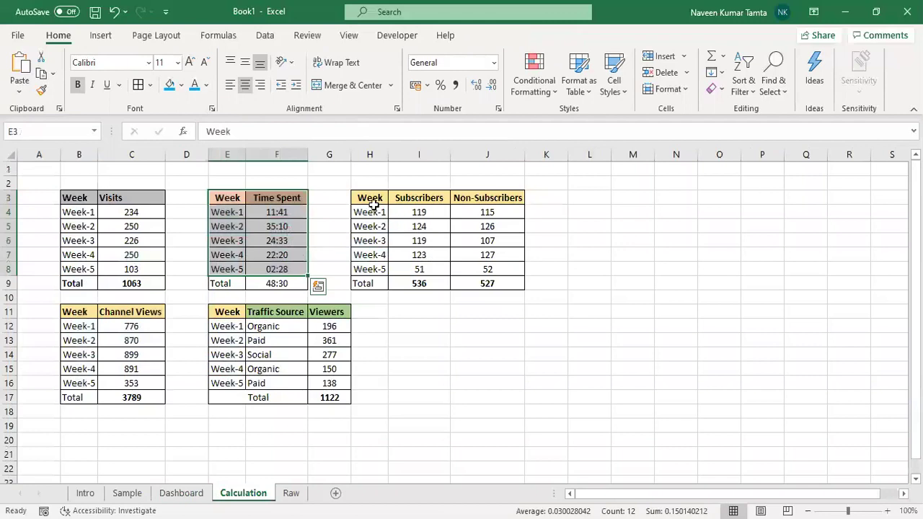
pyautogui.moveTo(371, 199); pyautogui.dragTo(489, 268)
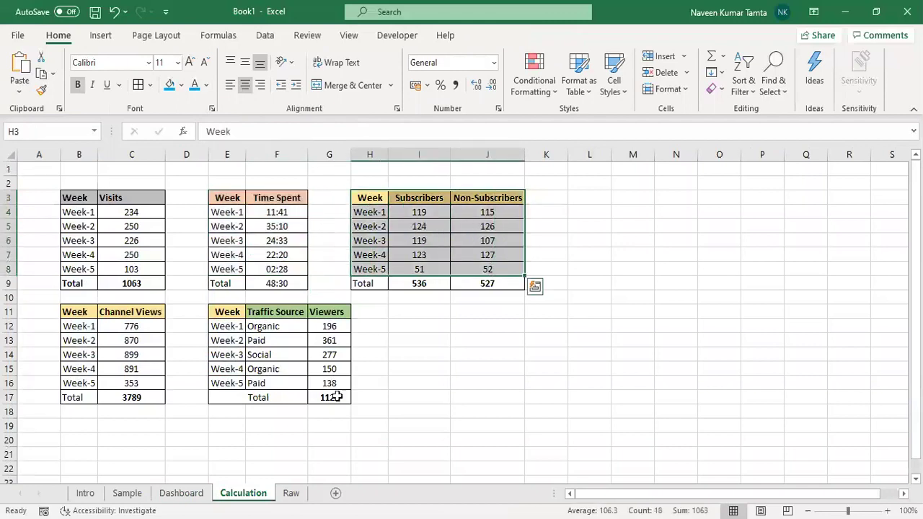
pyautogui.click(100, 35)
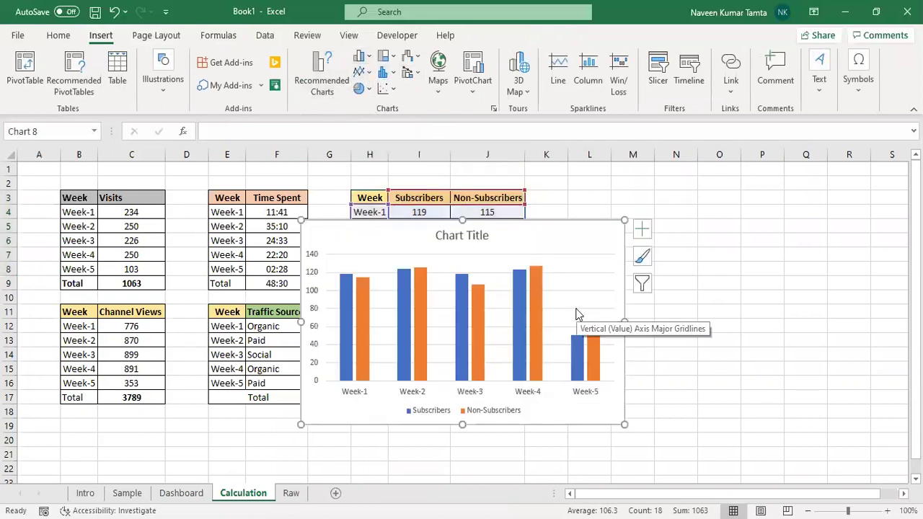
pyautogui.click(369, 72)
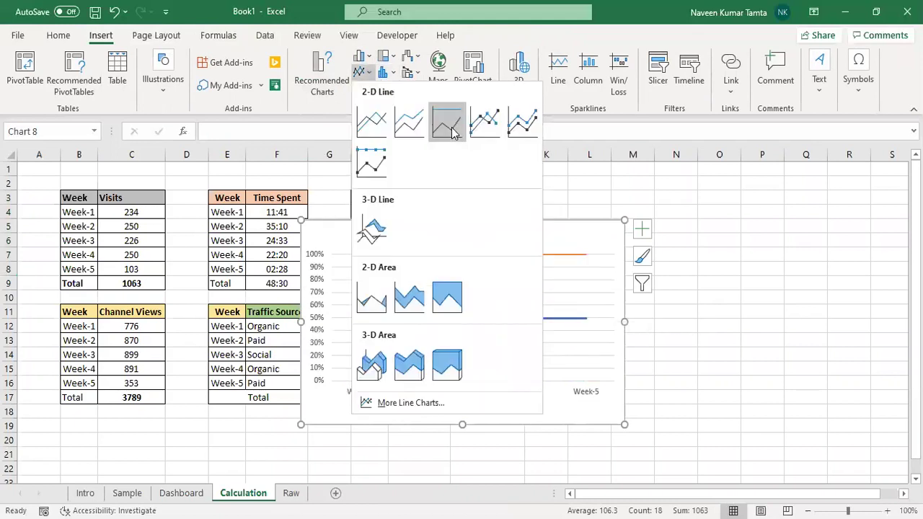
pyautogui.click(529, 129)
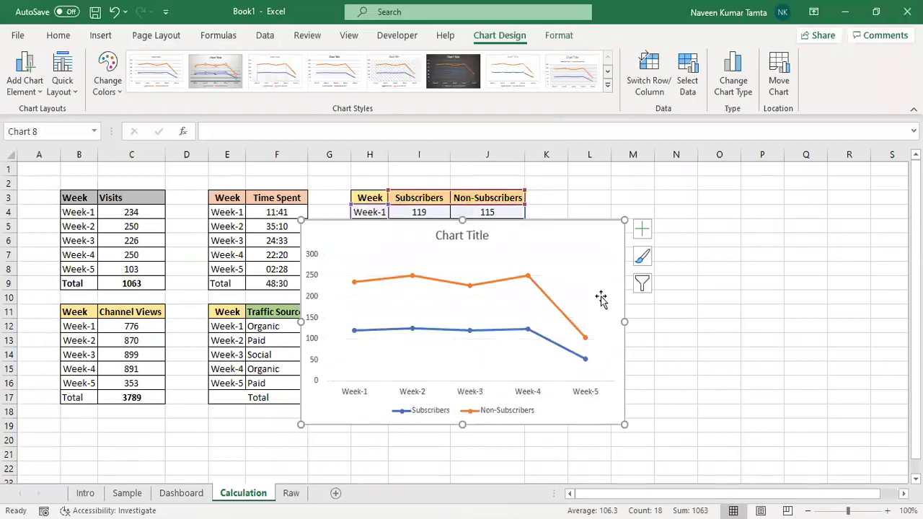
# Delete the chart title, vertical value axis and legend from the Subscribers and Non-Subscribers line chart
pyautogui.click(466, 235)
pyautogui.press('Delete')
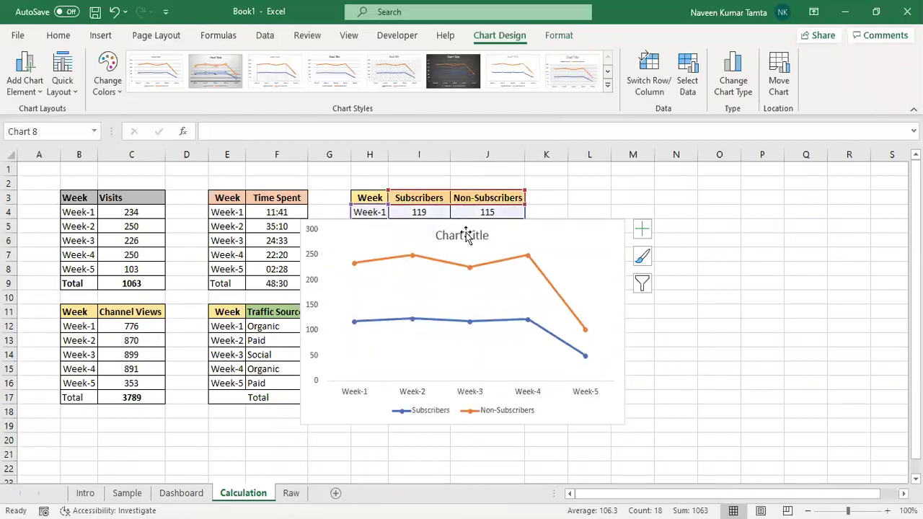
pyautogui.click(306, 252)
pyautogui.press('Delete')
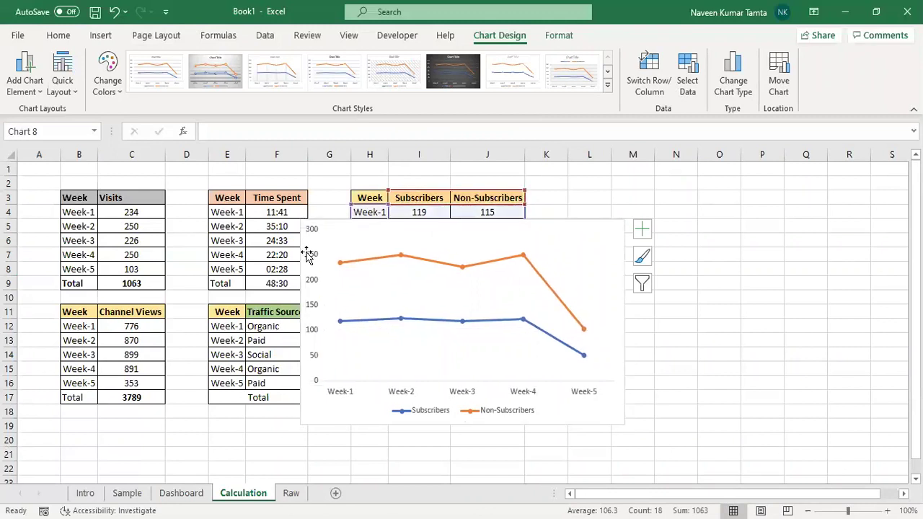
pyautogui.click(422, 411)
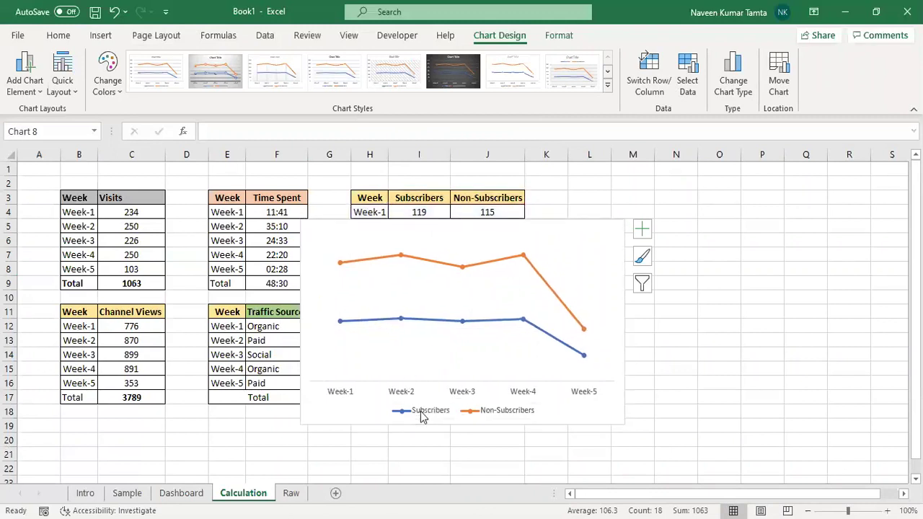
pyautogui.press('Delete')
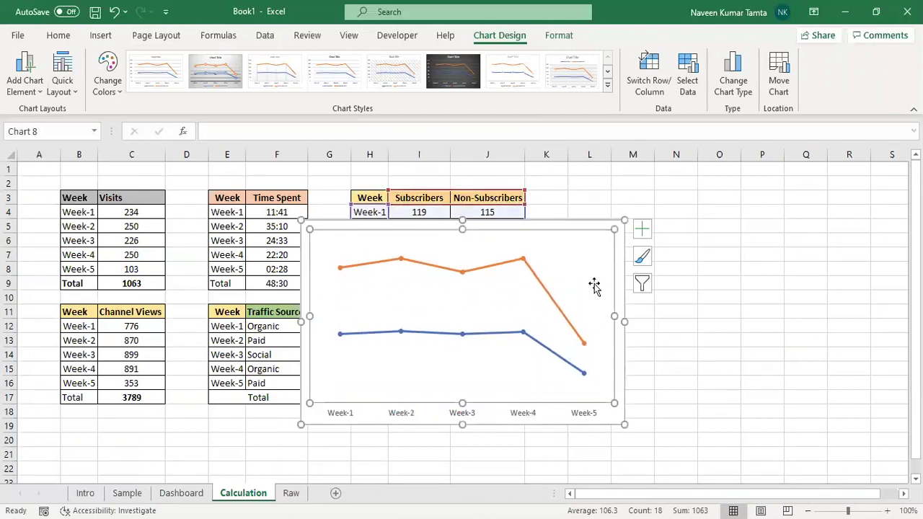
# Cut the line chart from the Calculation sheet, paste it on the Dashboard sheet at J11, and close the formatting pane
pyautogui.click(656, 272)
pyautogui.doubleClick(618, 246)
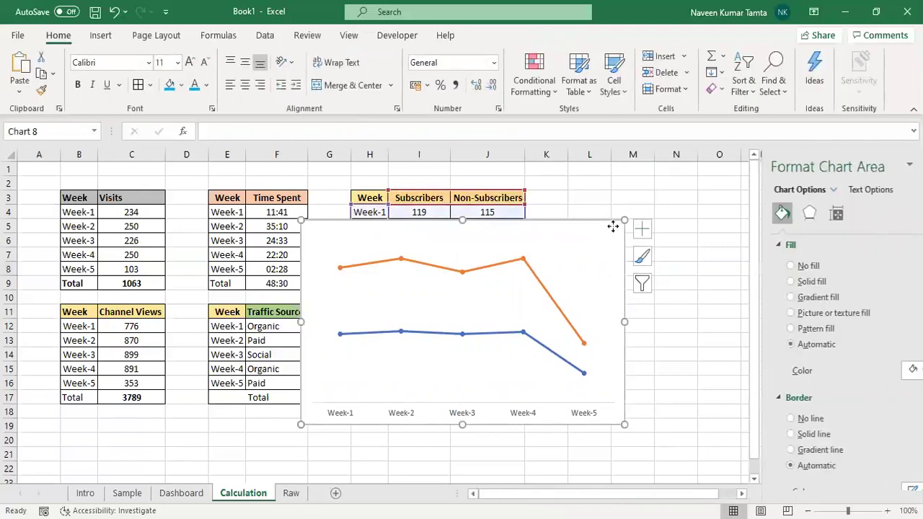
pyautogui.click(642, 229)
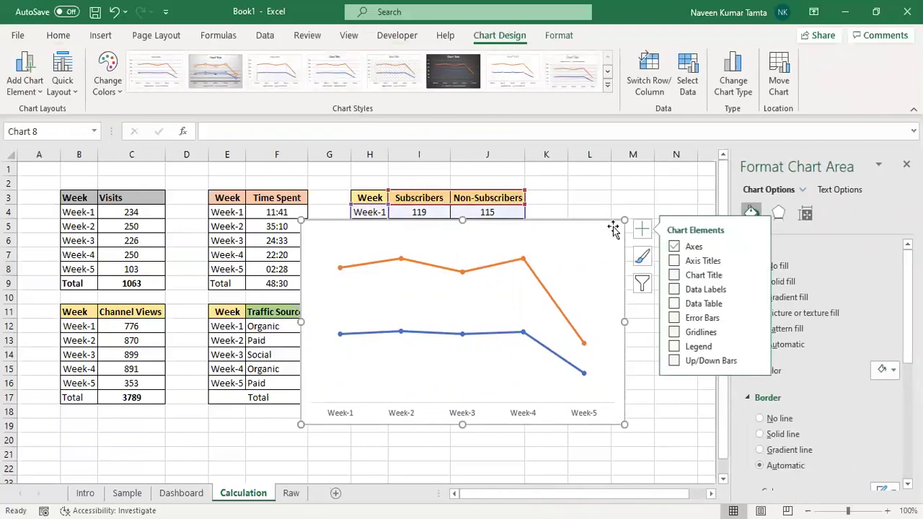
pyautogui.click(613, 229)
pyautogui.hotkey('ctrl', 'x')
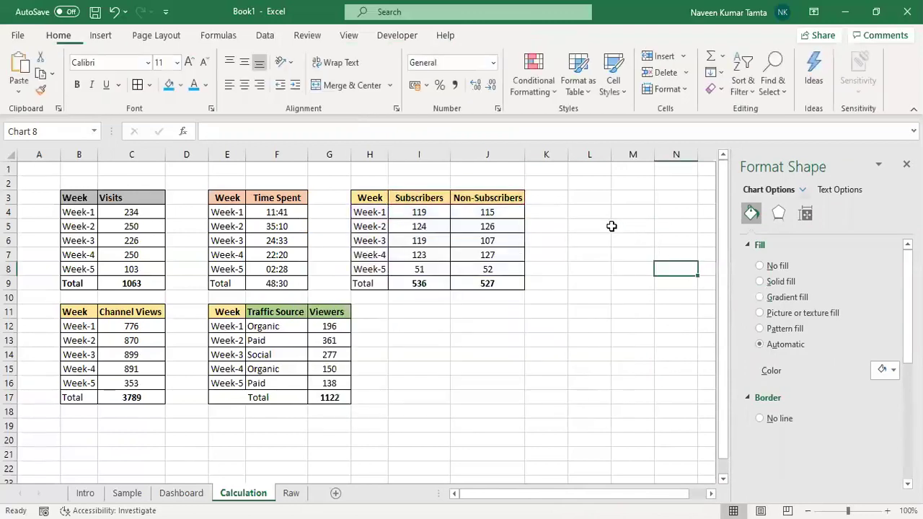
pyautogui.click(176, 492)
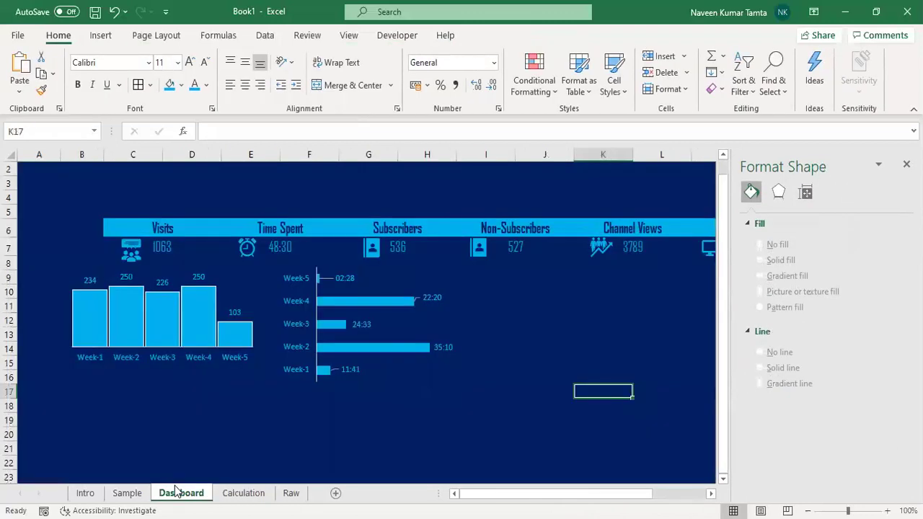
pyautogui.click(561, 321)
pyautogui.click(562, 309)
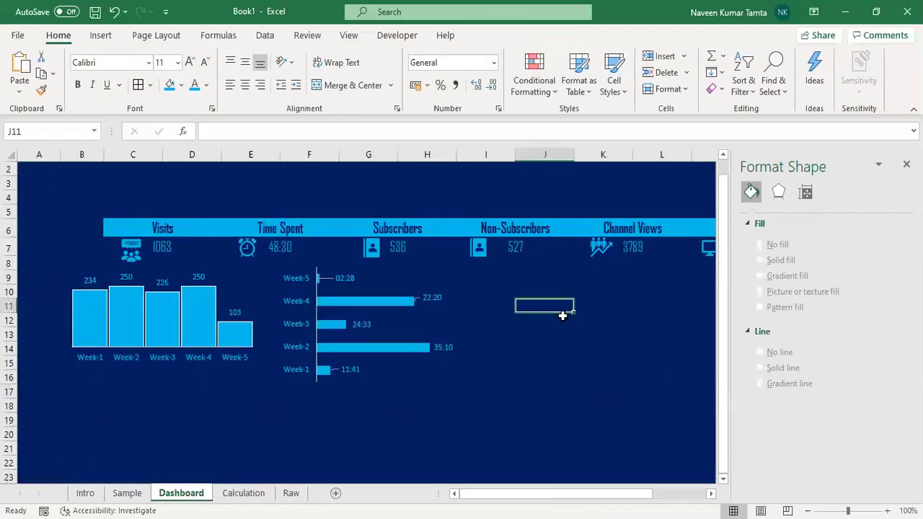
pyautogui.hotkey('ctrl', 'v')
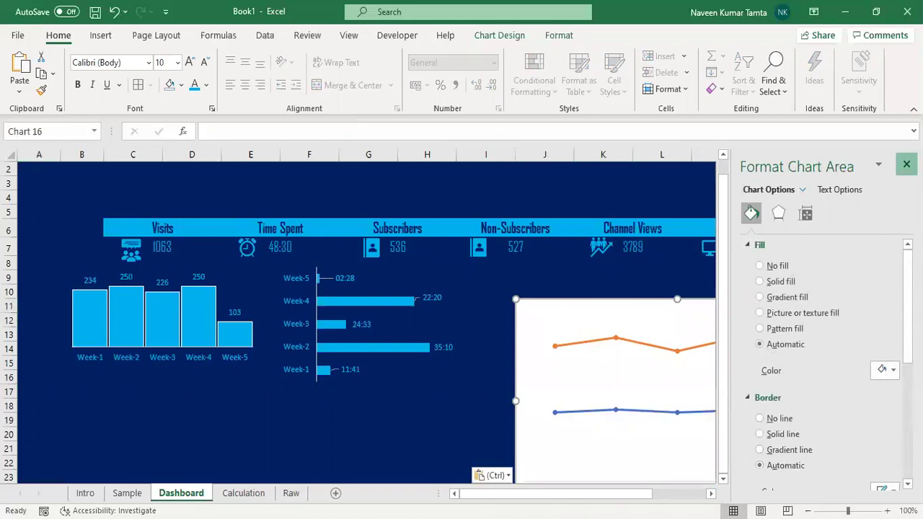
pyautogui.click(907, 164)
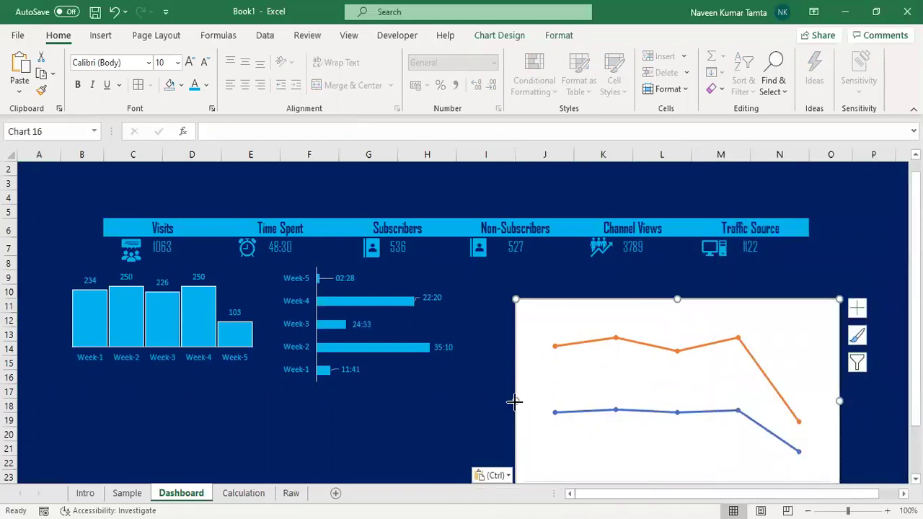
# Shrink the line chart to about 4.79 cm high by 9.13 cm wide and place it beside the Time Spent chart
pyautogui.moveTo(515, 403); pyautogui.dragTo(557, 402)
pyautogui.moveTo(699, 299); pyautogui.dragTo(593, 277)
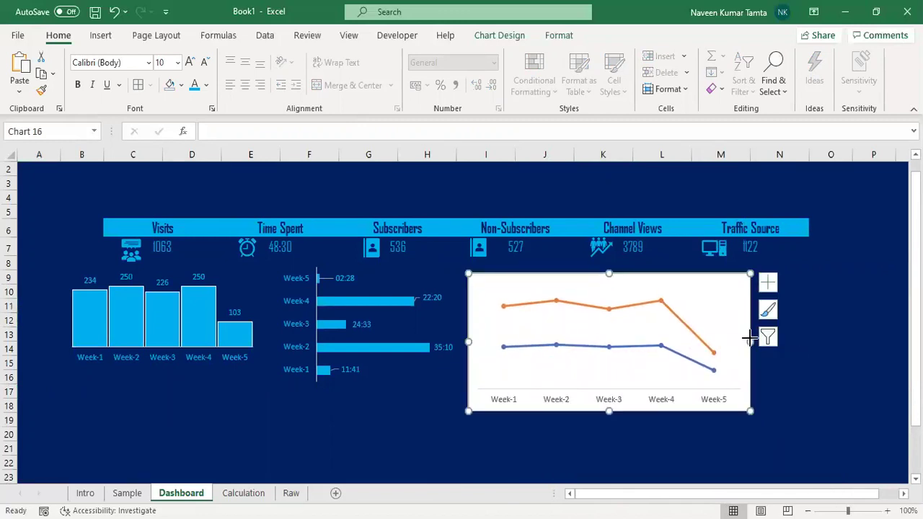
pyautogui.moveTo(750, 343); pyautogui.dragTo(701, 342)
pyautogui.moveTo(585, 409); pyautogui.dragTo(585, 402)
# Remove the line chart's background fill so the dark dashboard shows through
pyautogui.click(554, 38)
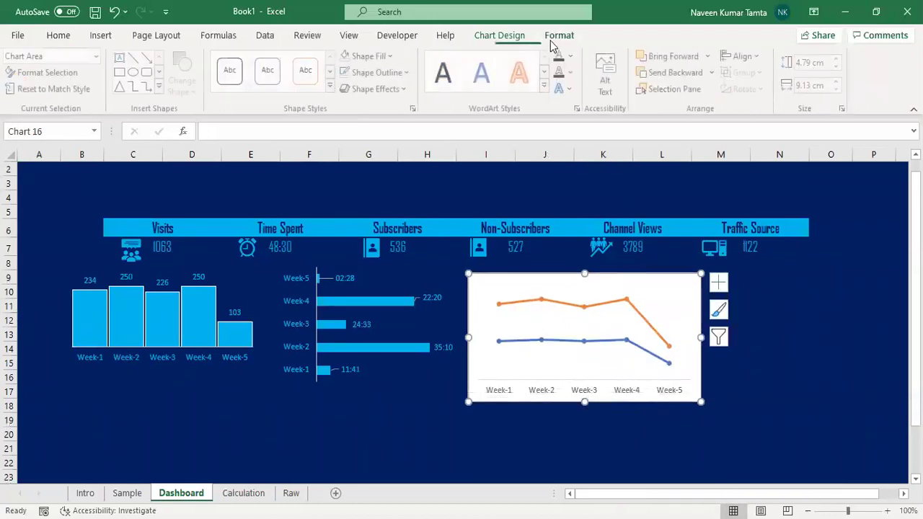
pyautogui.click(349, 57)
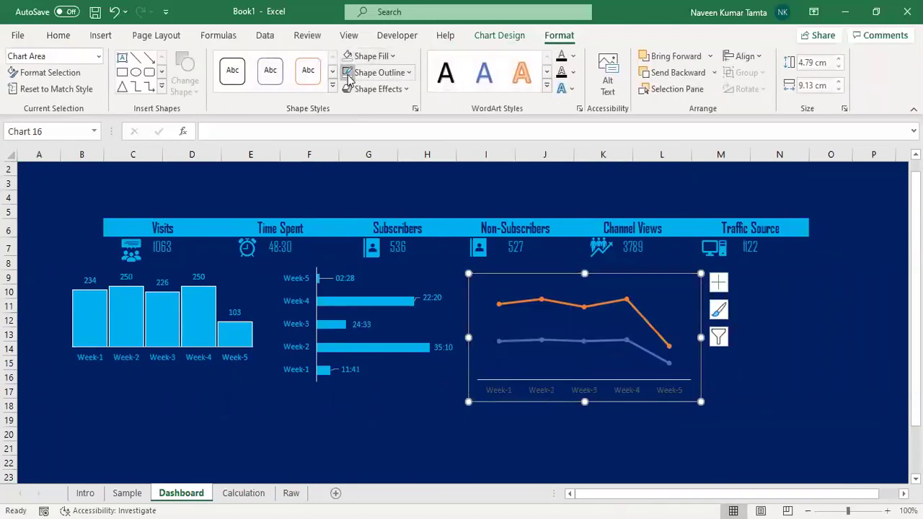
# Set the Subscribers series in the line chart to a solid light-blue line
pyautogui.click(566, 343)
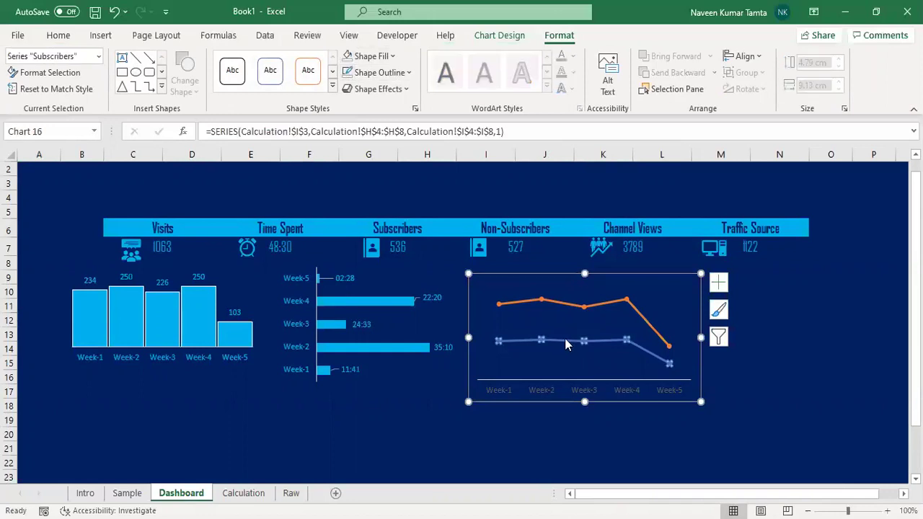
pyautogui.rightClick(543, 337)
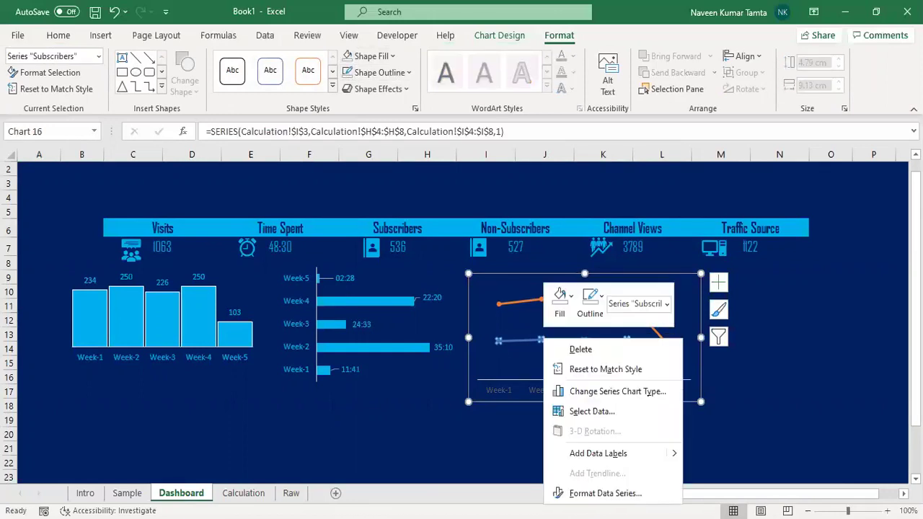
pyautogui.click(559, 493)
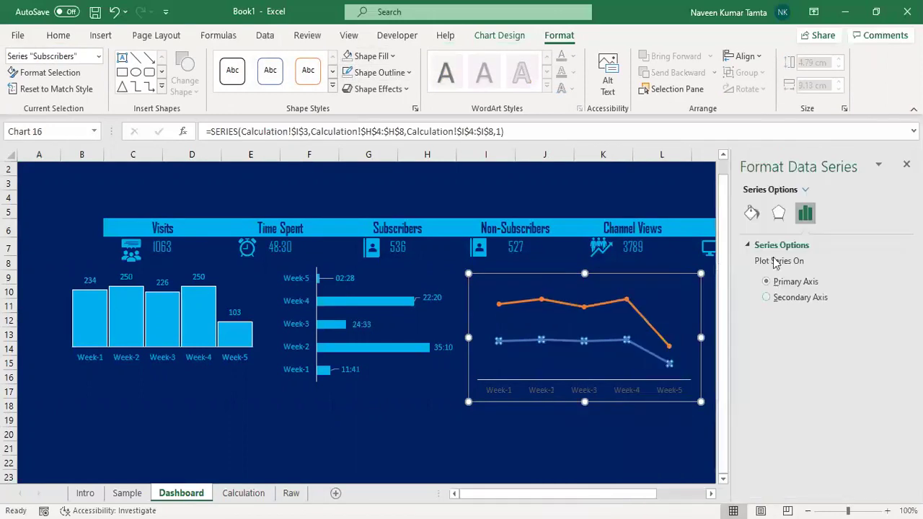
pyautogui.click(751, 212)
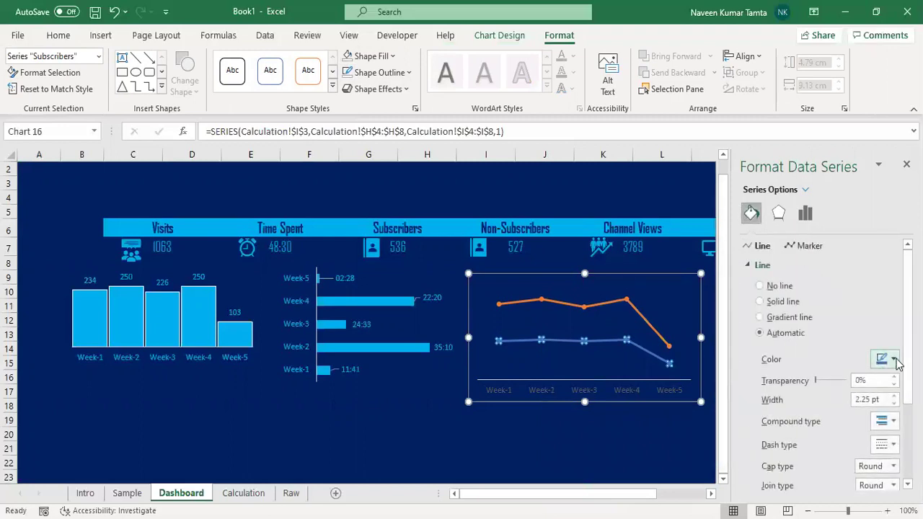
pyautogui.click(894, 359)
pyautogui.click(879, 281)
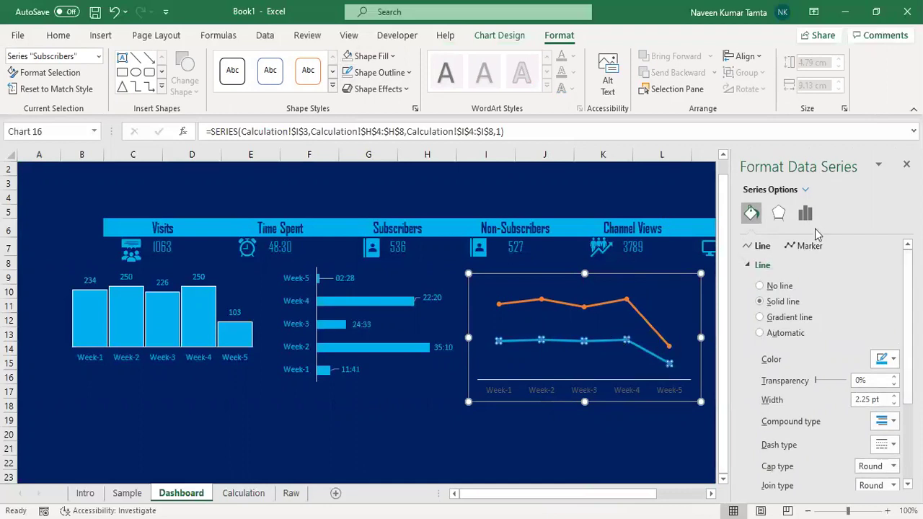
pyautogui.click(805, 246)
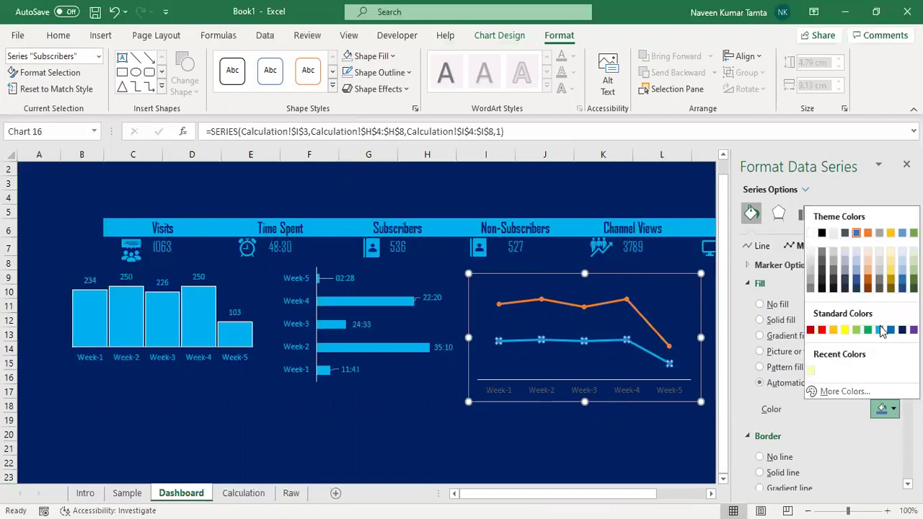
pyautogui.press('Escape')
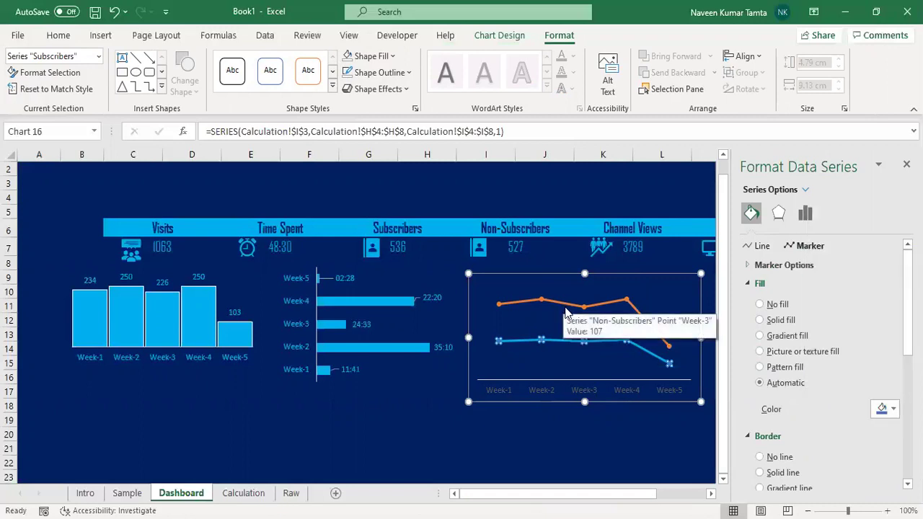
# Color the Non-Subscribers series white, for both its marker fill and its line
pyautogui.click(566, 302)
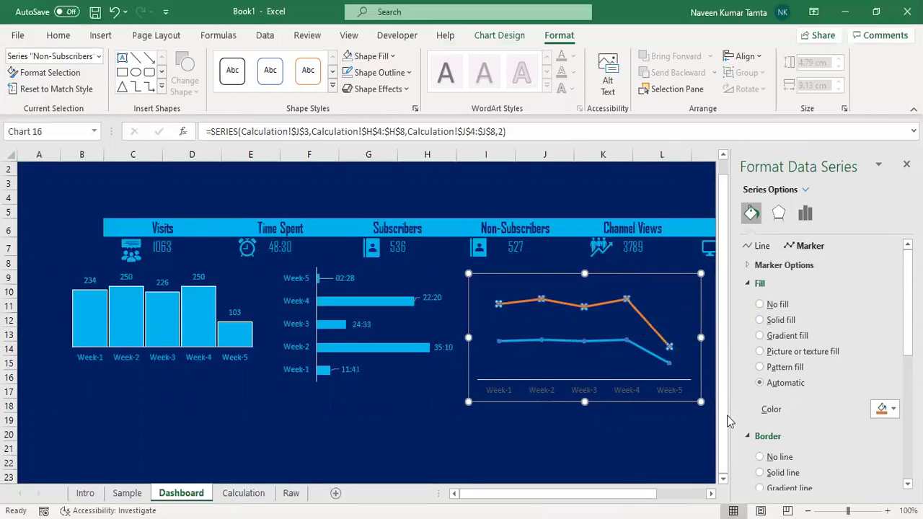
pyautogui.click(653, 333)
pyautogui.click(504, 433)
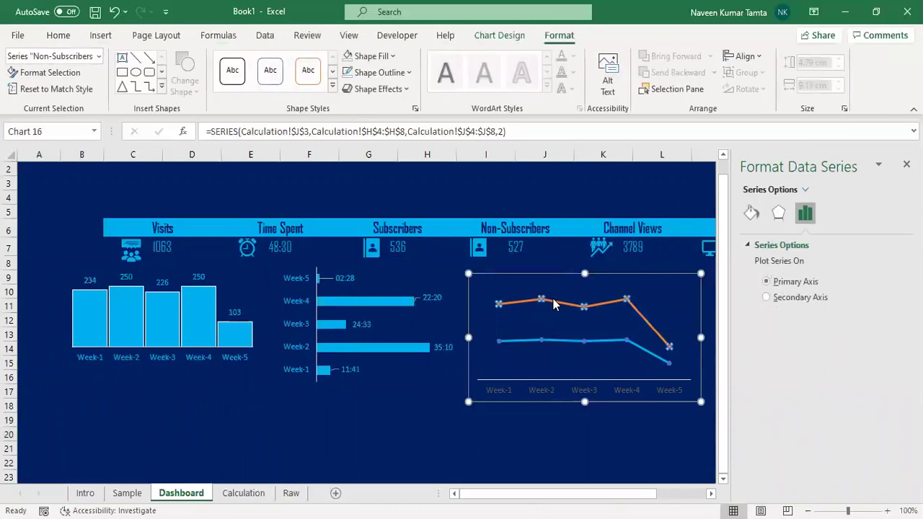
pyautogui.click(751, 213)
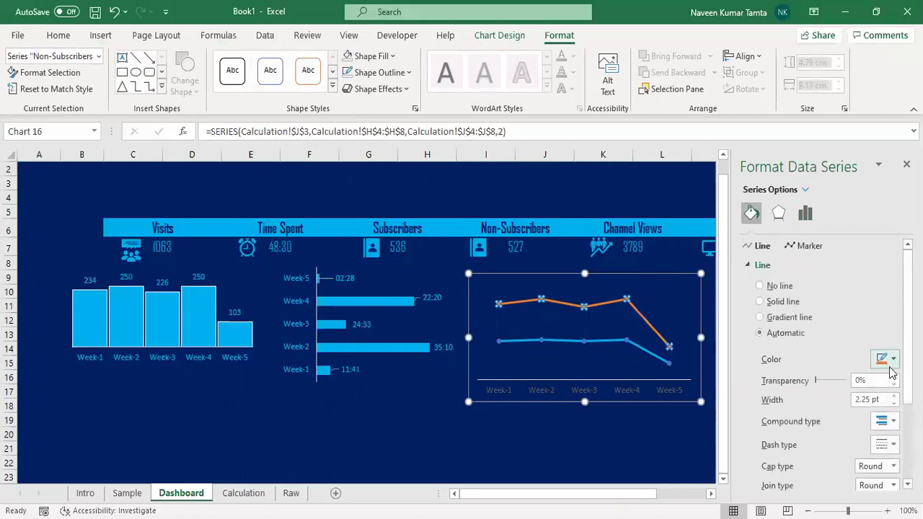
pyautogui.click(805, 246)
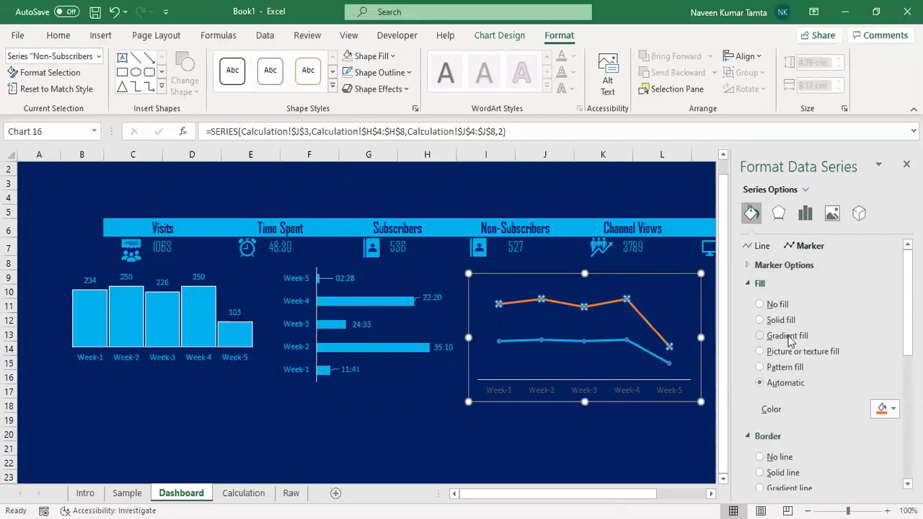
pyautogui.click(893, 409)
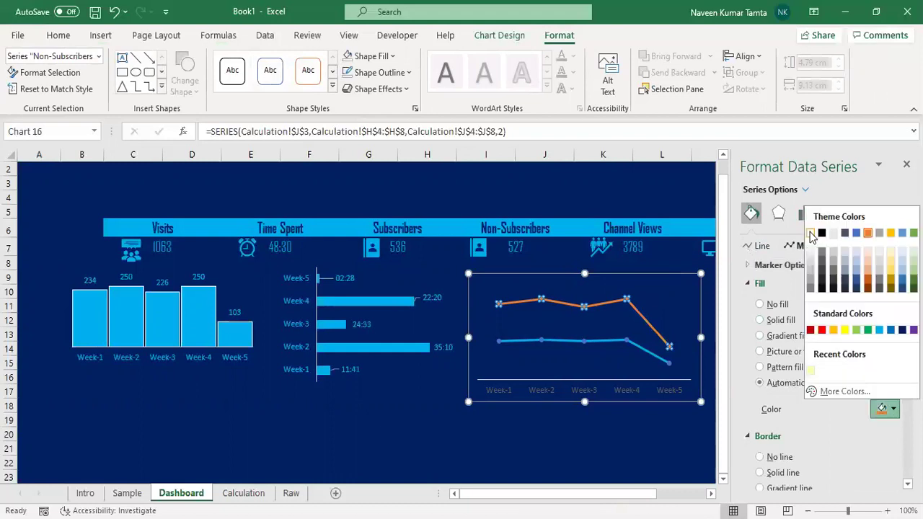
pyautogui.click(812, 237)
pyautogui.click(747, 247)
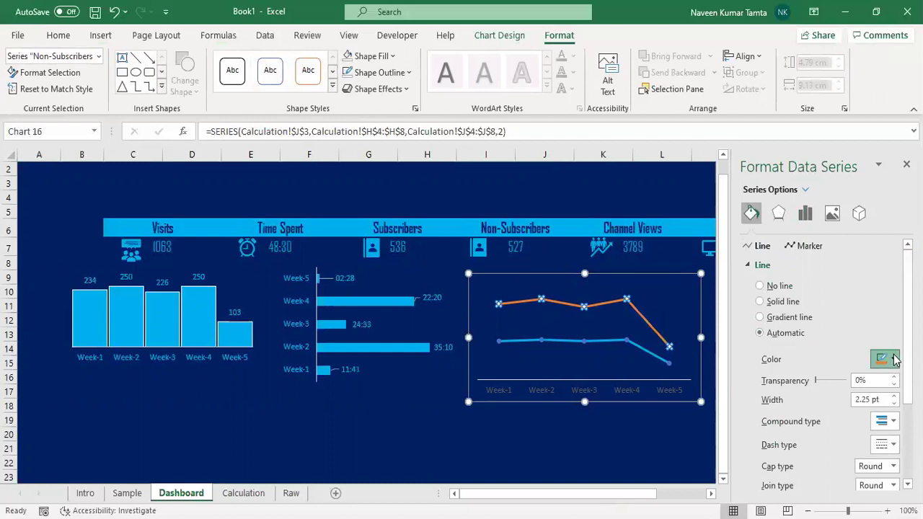
# Set the font color of the line chart's week axis labels to light blue
pyautogui.click(494, 391)
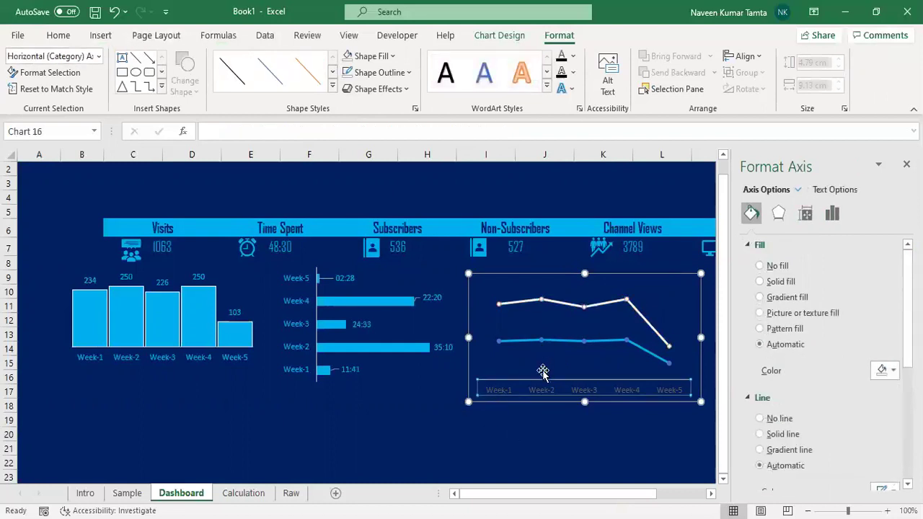
pyautogui.click(58, 35)
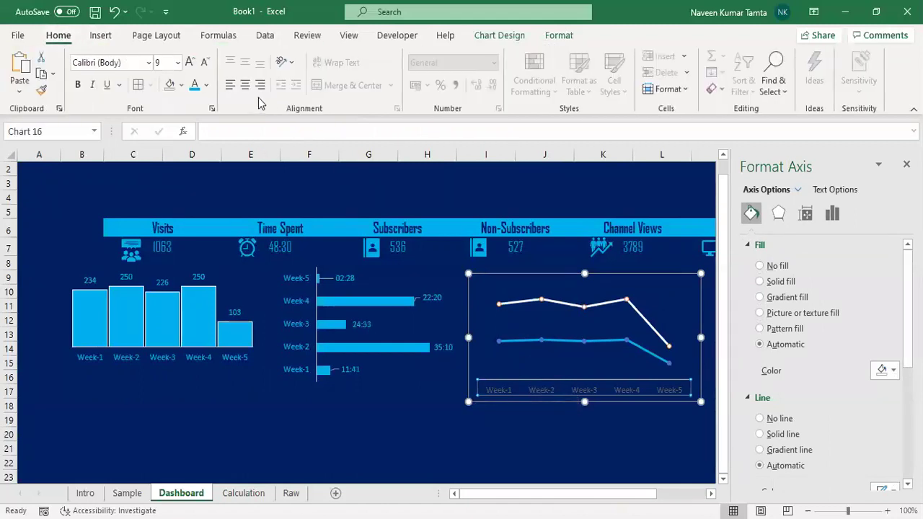
pyautogui.click(194, 85)
pyautogui.click(366, 417)
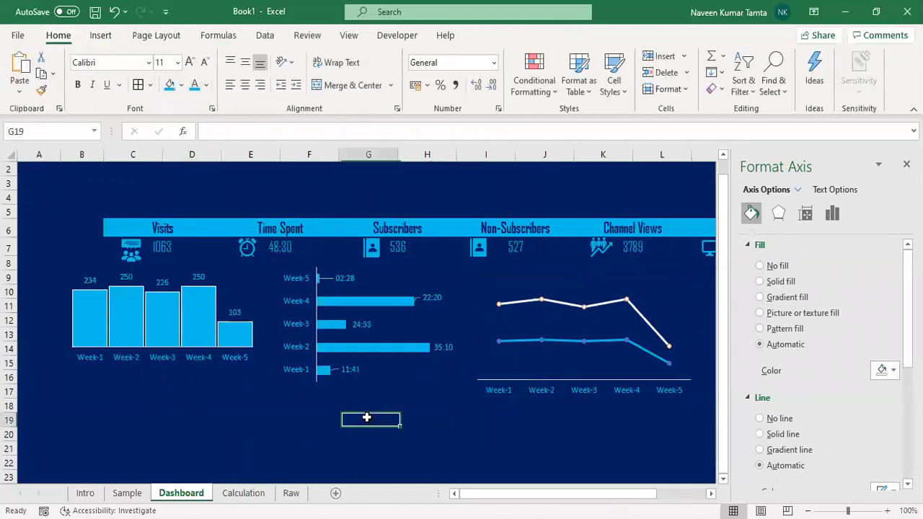
# Add data labels to the Non-Subscribers line and set their font color to light blue
pyautogui.click(519, 303)
pyautogui.rightClick(519, 303)
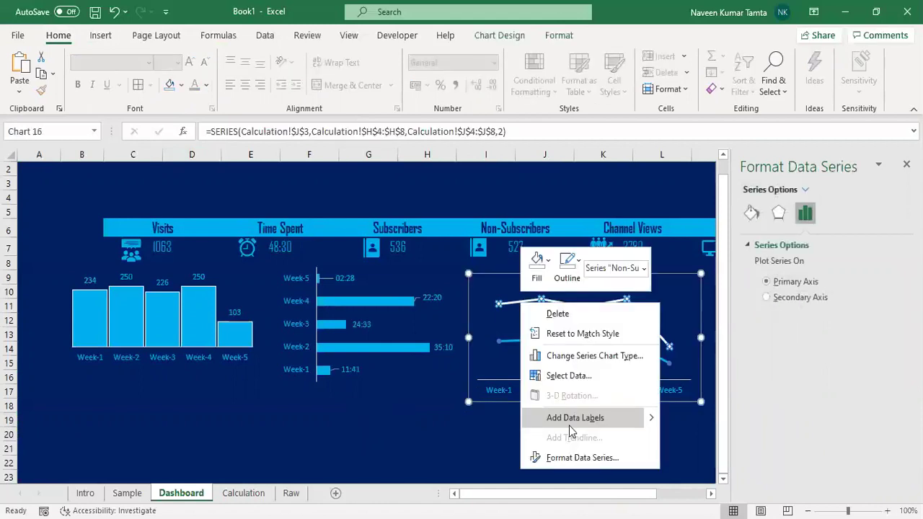
pyautogui.click(569, 418)
pyautogui.click(509, 302)
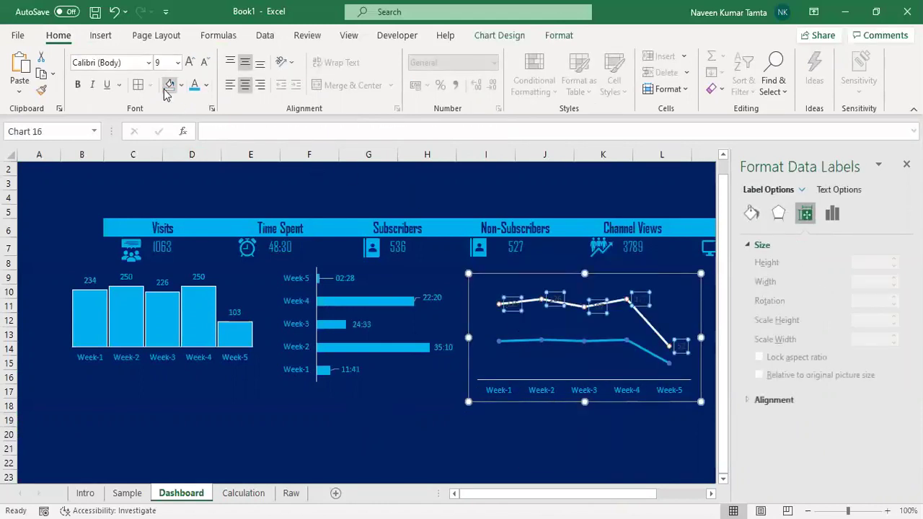
pyautogui.click(194, 85)
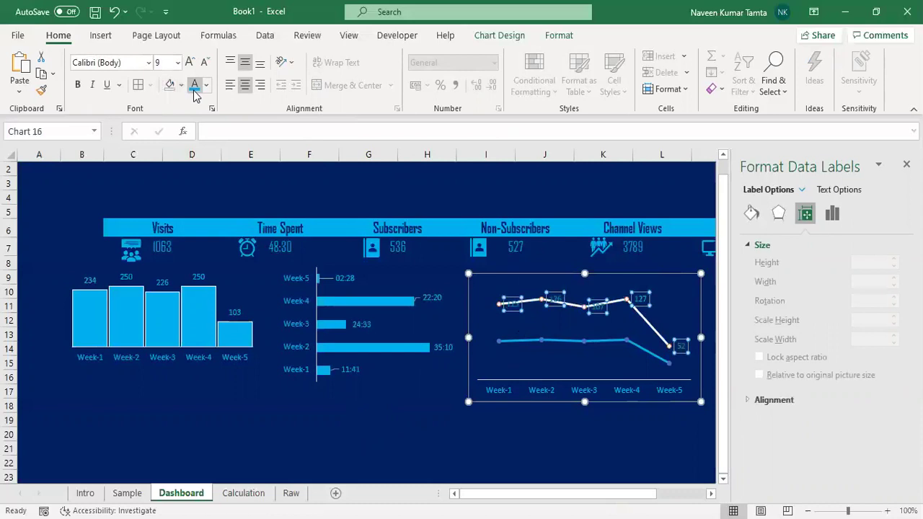
# Add a data label to the single Week-2 point of the Subscribers line and close the formatting pane
pyautogui.click(506, 339)
pyautogui.click(505, 339)
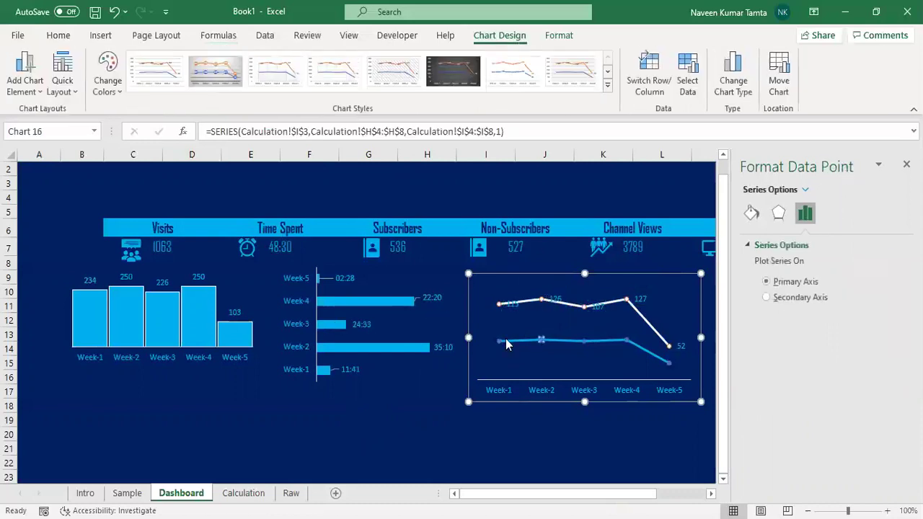
pyautogui.rightClick(506, 341)
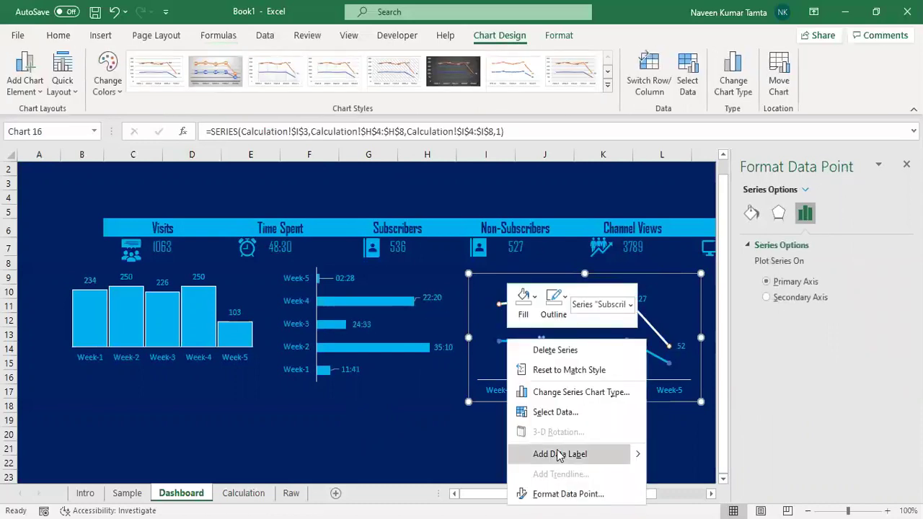
pyautogui.click(560, 453)
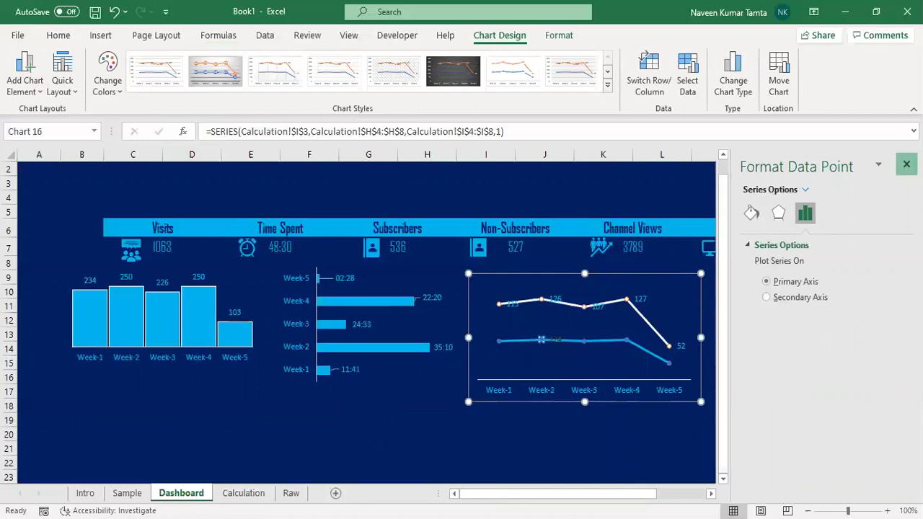
pyautogui.click(906, 164)
pyautogui.click(763, 404)
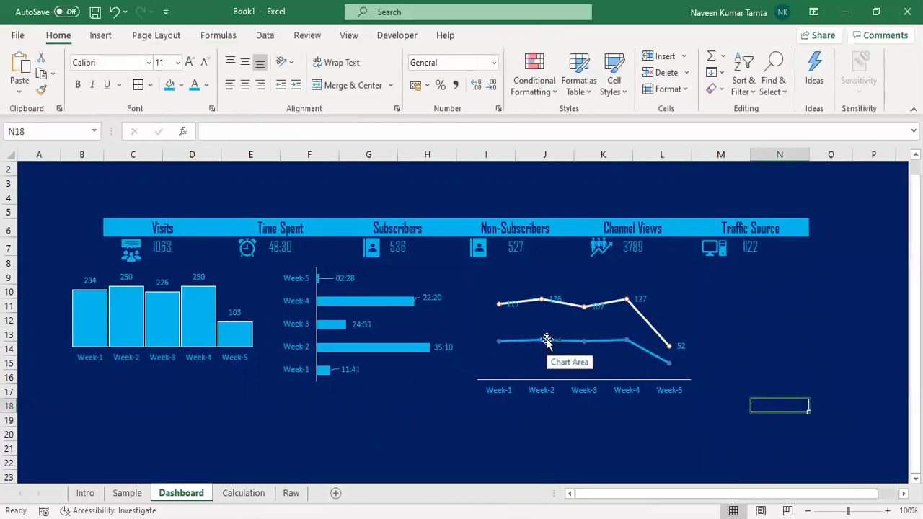
# Delete the single Week-2 data label from the Subscribers line
pyautogui.click(552, 340)
pyautogui.click(501, 340)
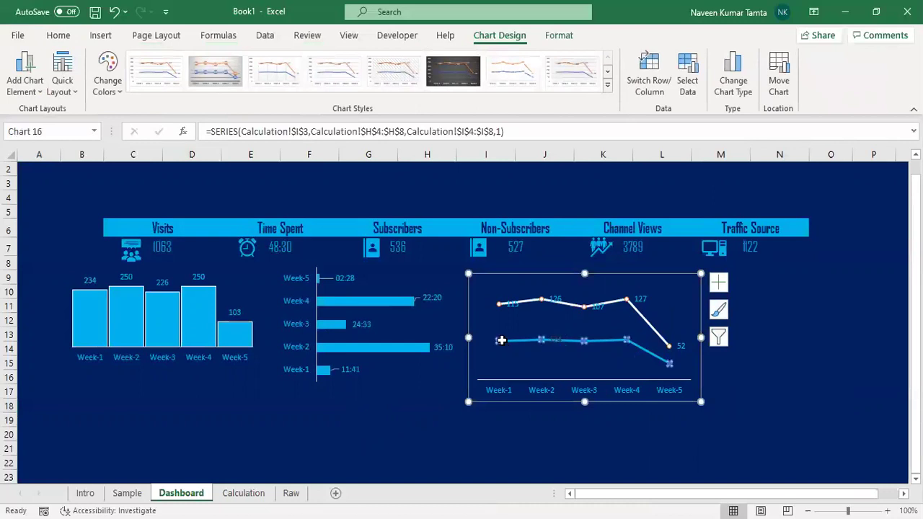
pyautogui.rightClick(503, 337)
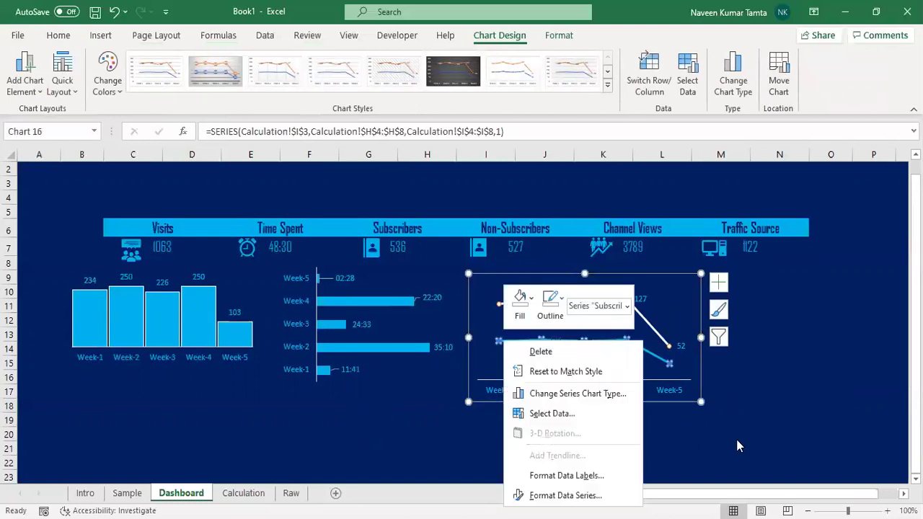
pyautogui.click(555, 340)
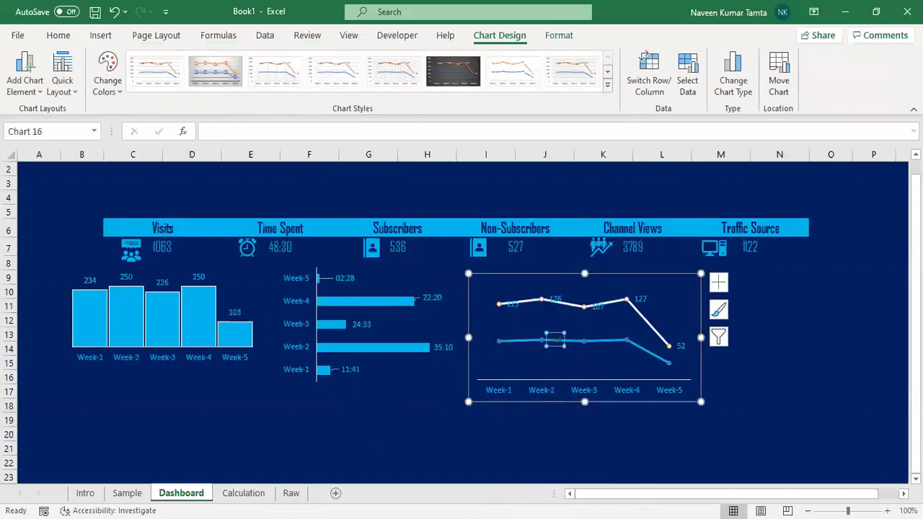
pyautogui.press('Delete')
pyautogui.click(847, 391)
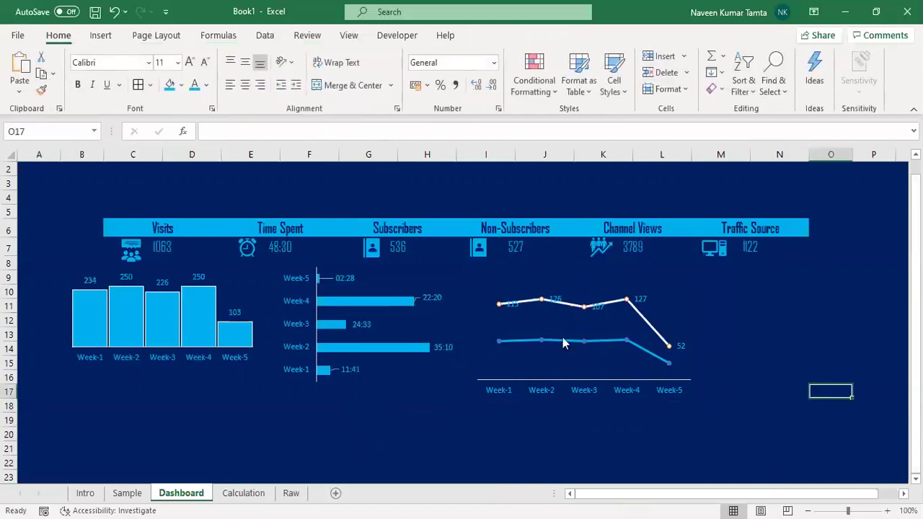
# Add data labels to the whole Subscribers series and set their font color to light blue
pyautogui.click(515, 339)
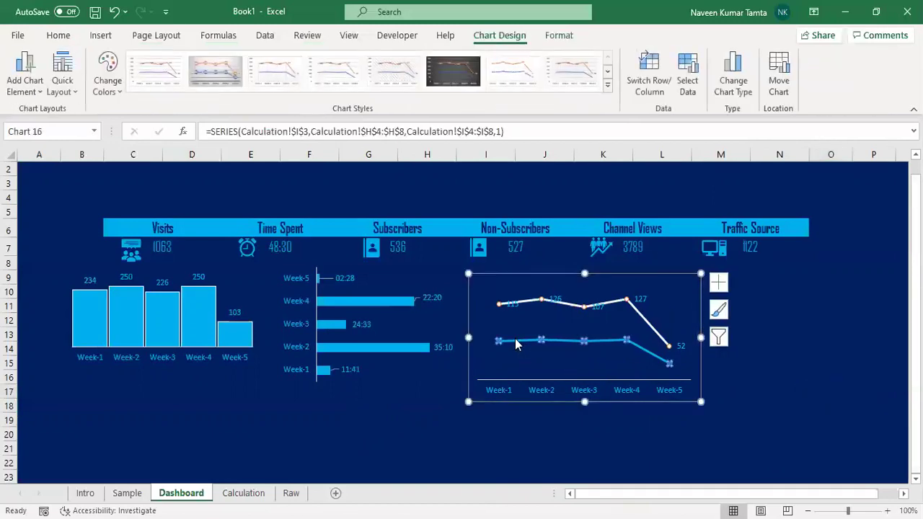
pyautogui.rightClick(515, 343)
pyautogui.click(552, 455)
pyautogui.click(58, 34)
pyautogui.click(196, 87)
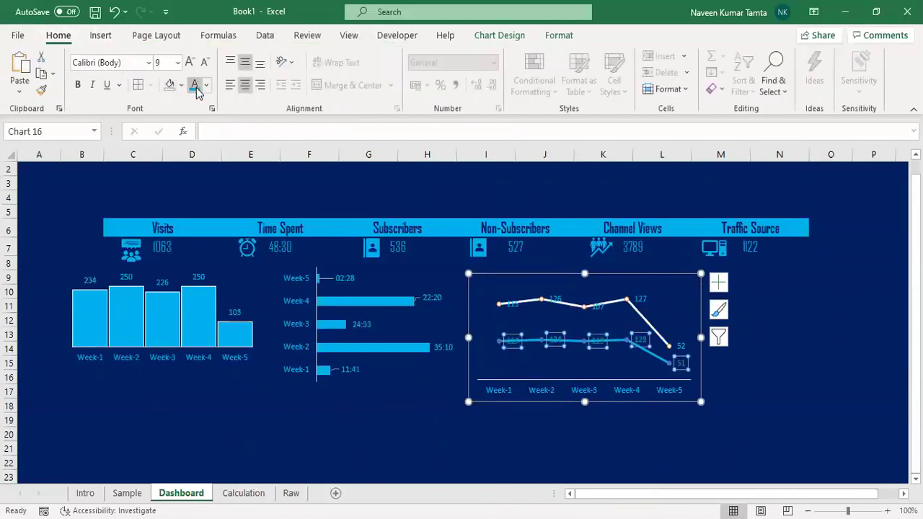
pyautogui.click(833, 346)
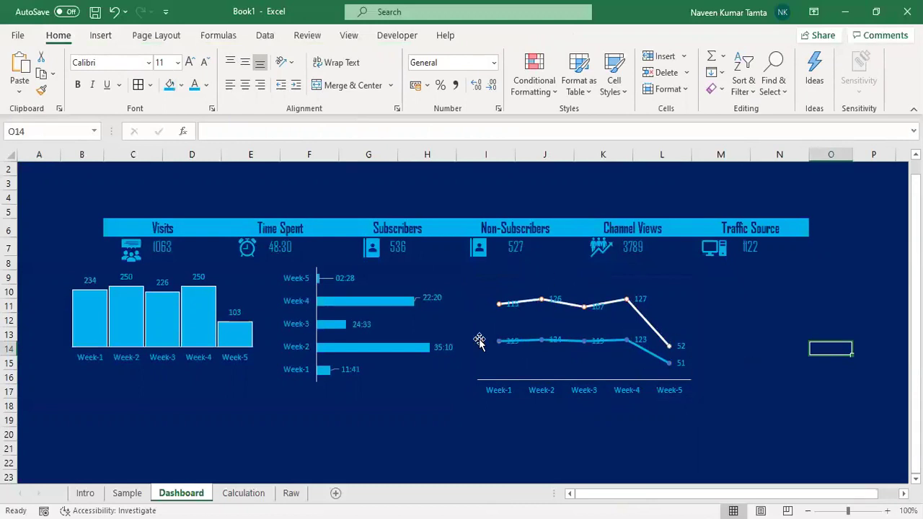
# Set the label position of the Subscribers data labels to Below
pyautogui.click(513, 343)
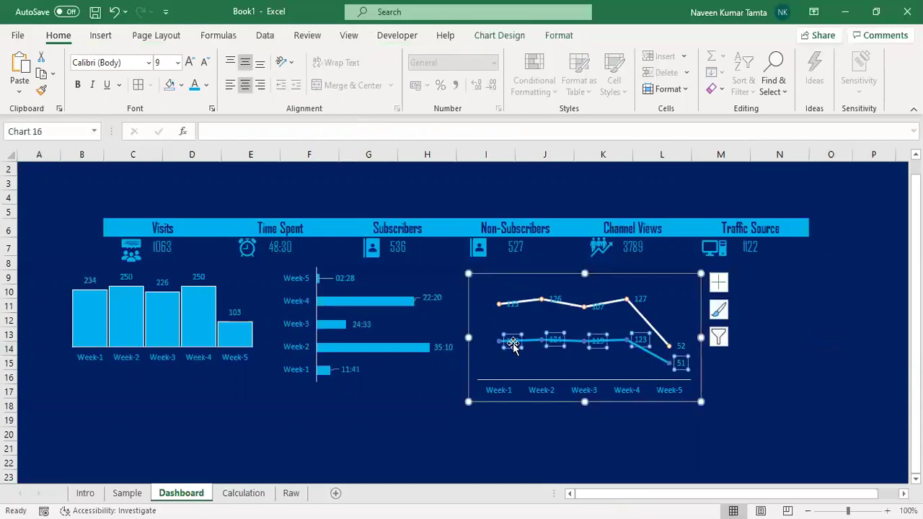
pyautogui.rightClick(513, 344)
pyautogui.click(581, 336)
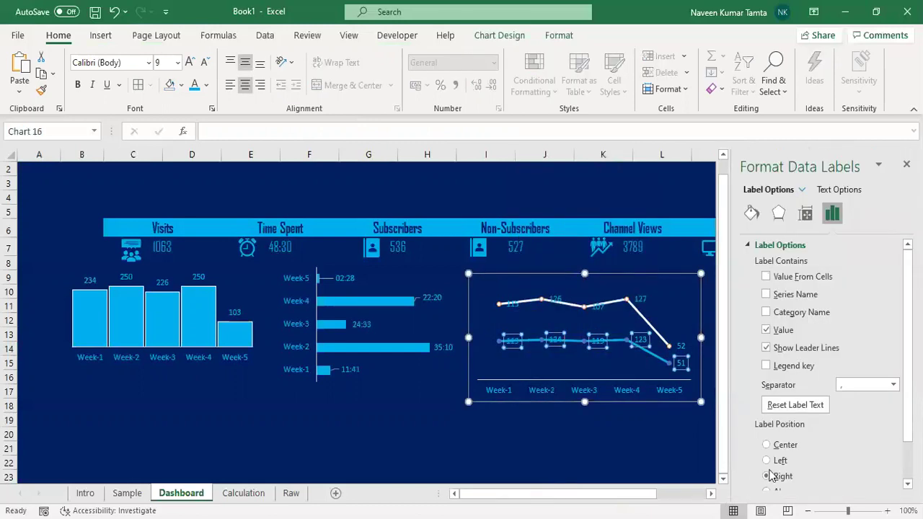
pyautogui.scroll(-2, 829, 418)
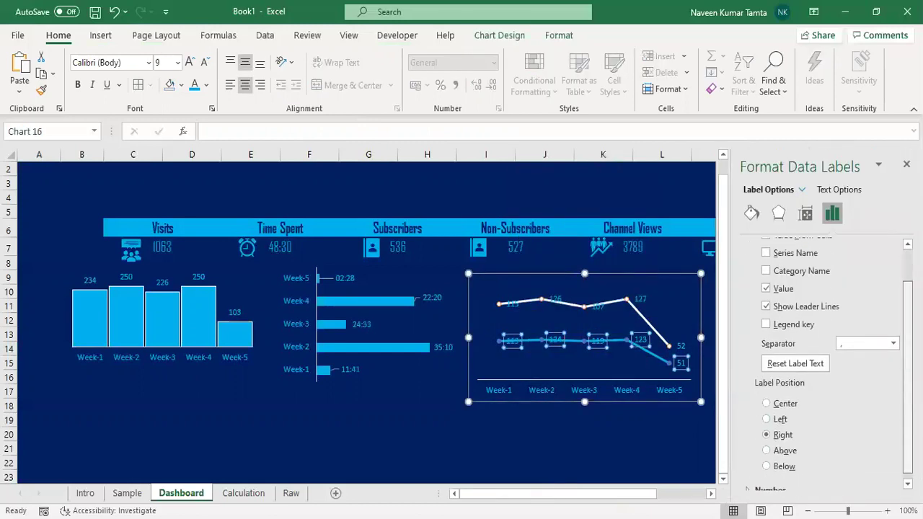
pyautogui.click(768, 461)
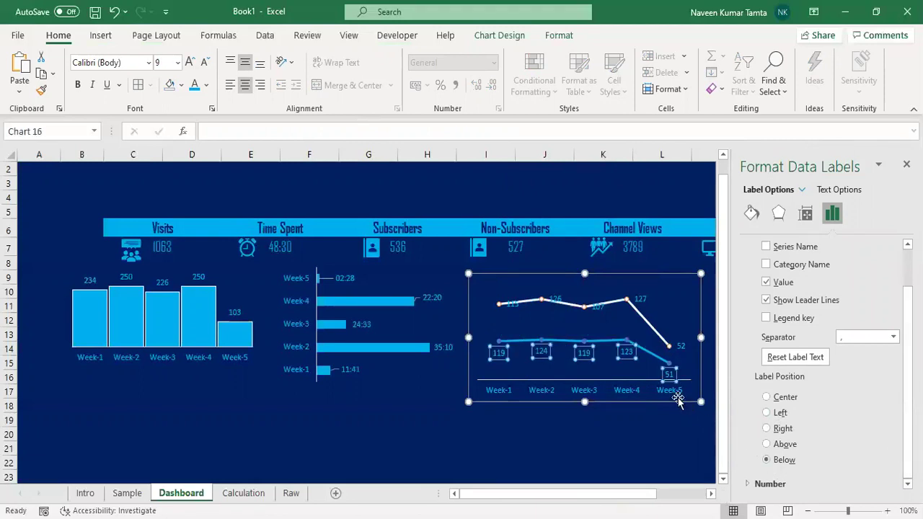
# Set the label position of the Non-Subscribers data labels to Above and close the formatting pane
pyautogui.click(510, 303)
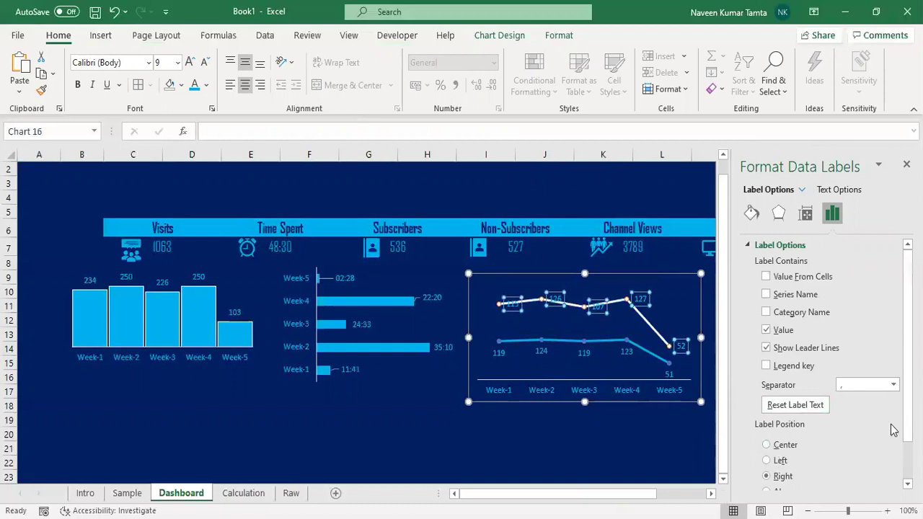
pyautogui.scroll(-2, 897, 432)
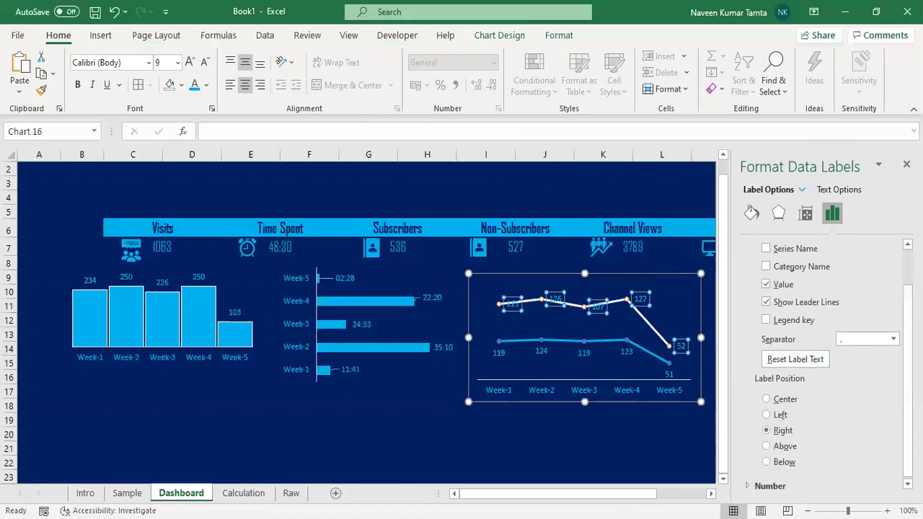
pyautogui.click(766, 446)
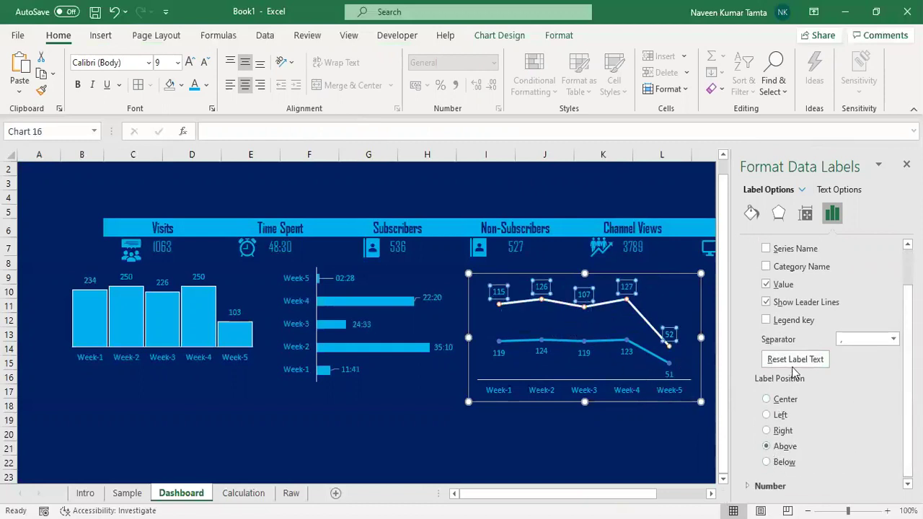
pyautogui.click(521, 420)
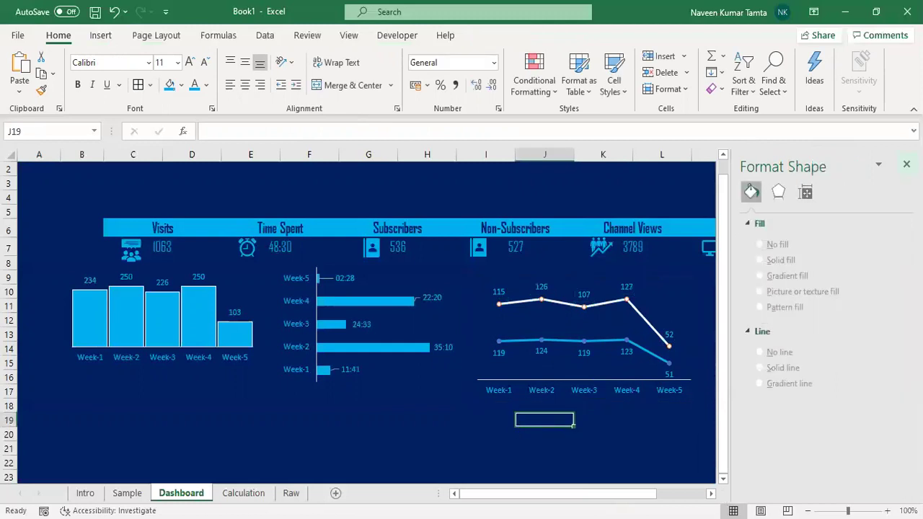
pyautogui.click(906, 163)
# Move the Subscribers versus Non-Subscribers line chart slightly right and up, and narrow it a little
pyautogui.click(654, 286)
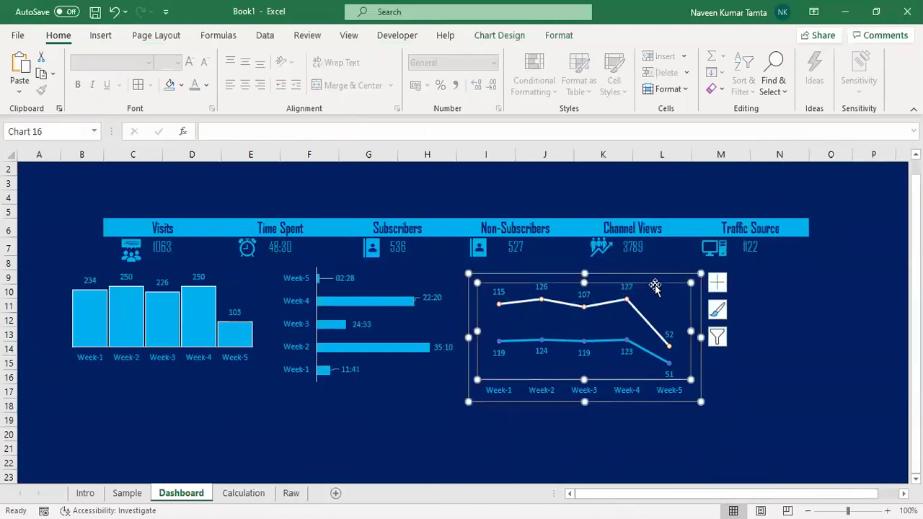
pyautogui.moveTo(651, 269); pyautogui.dragTo(675, 265)
pyautogui.click(869, 349)
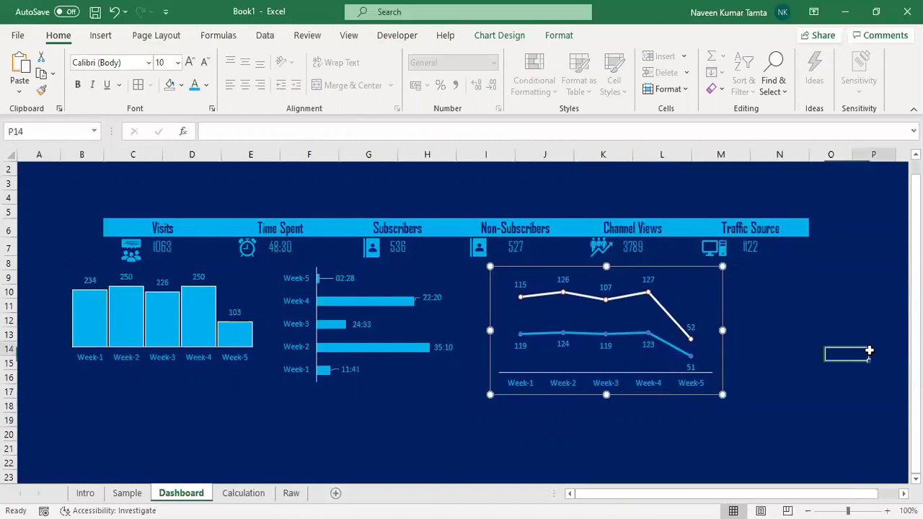
pyautogui.click(678, 333)
pyautogui.moveTo(715, 329); pyautogui.dragTo(714, 330)
pyautogui.click(782, 342)
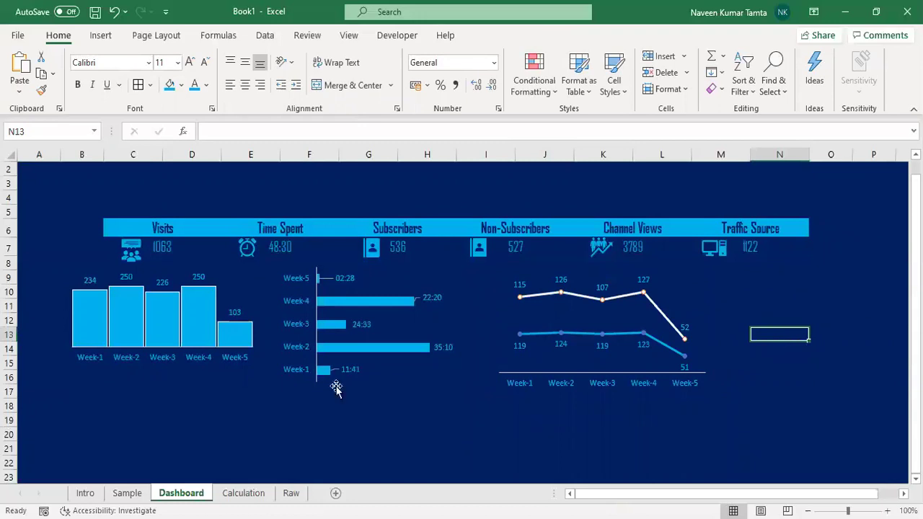
# Shorten the Time Spent bar chart by raising its lower edge to about row 16
pyautogui.click(379, 389)
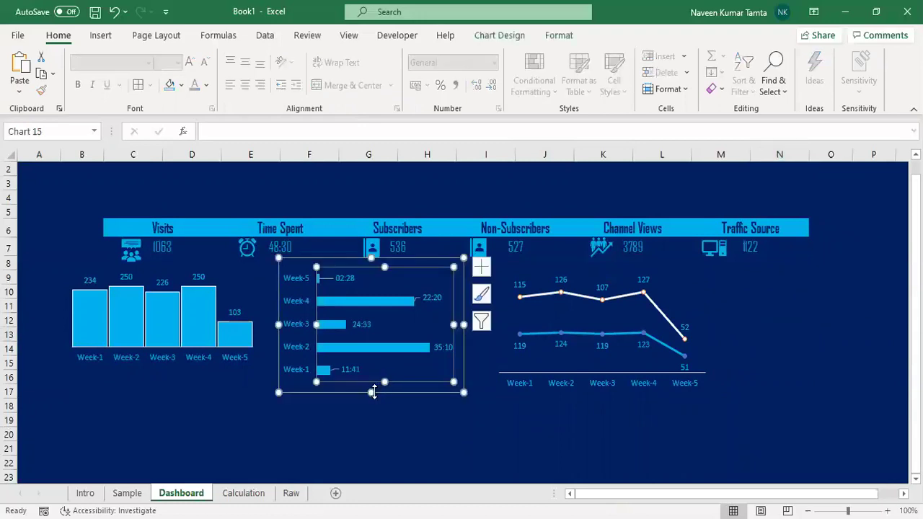
pyautogui.moveTo(370, 392); pyautogui.dragTo(370, 378)
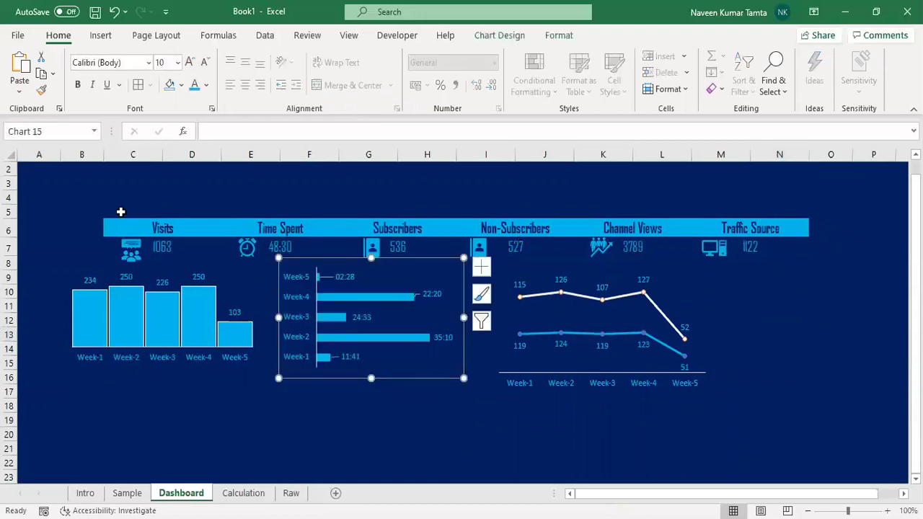
# Delete empty worksheet row 3 above the header band on the Dashboard sheet
pyautogui.click(10, 182)
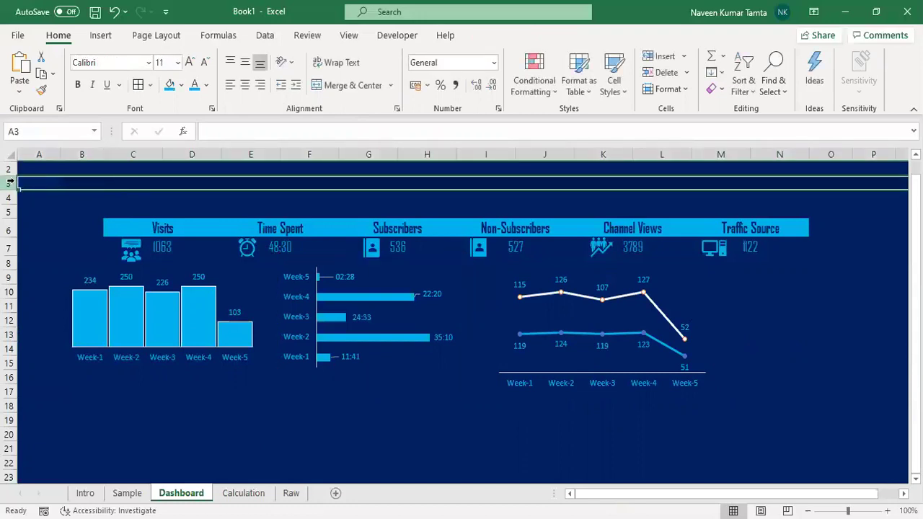
pyautogui.hotkey('ctrl', '-')
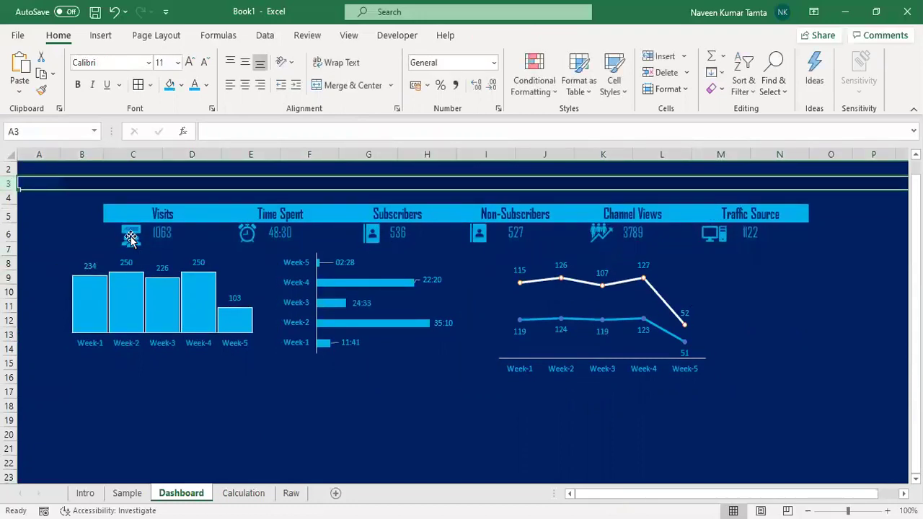
pyautogui.click(314, 437)
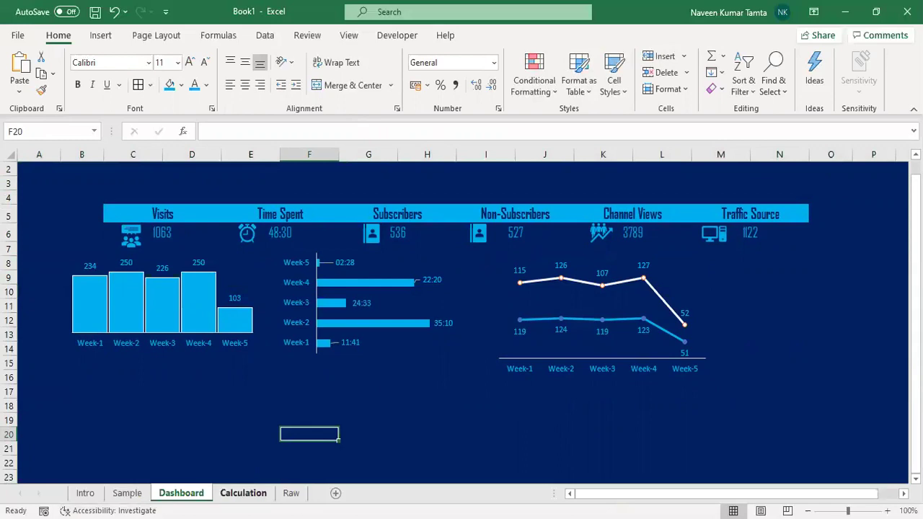
# Insert a 2-D clustered column chart from the weekly Channel Views data in B11:C16 of the Calculation sheet
pyautogui.click(243, 493)
pyautogui.moveTo(79, 311); pyautogui.dragTo(136, 380)
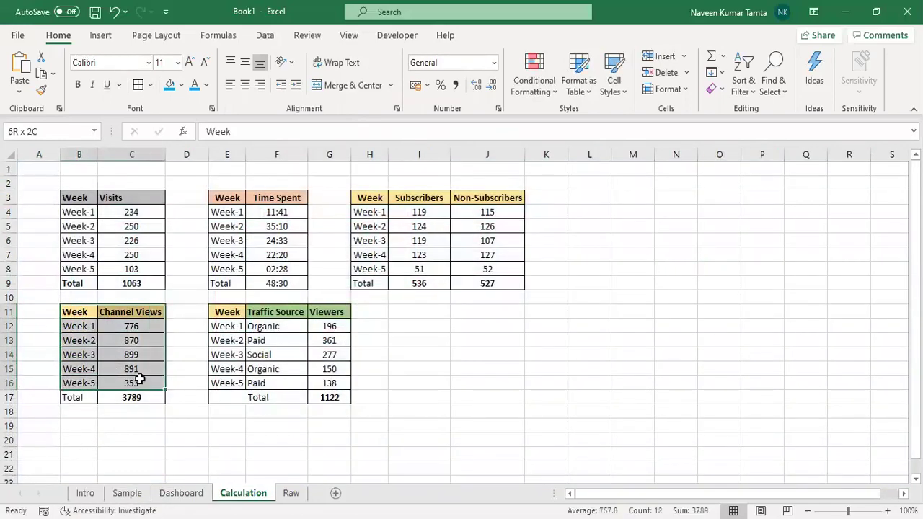
pyautogui.click(100, 35)
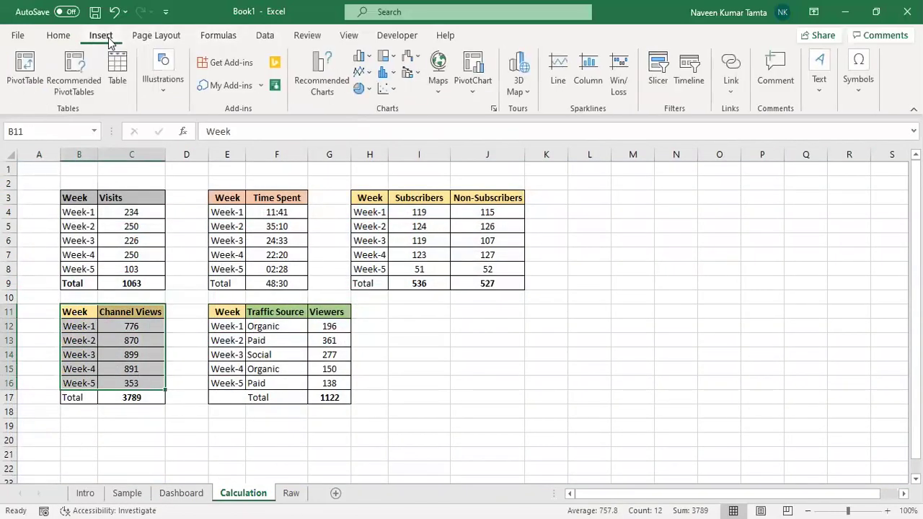
pyautogui.click(165, 96)
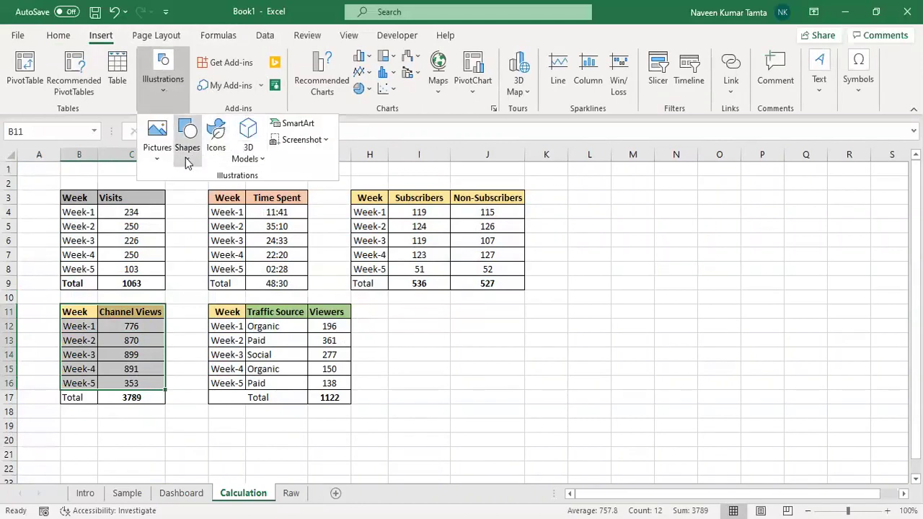
pyautogui.click(369, 72)
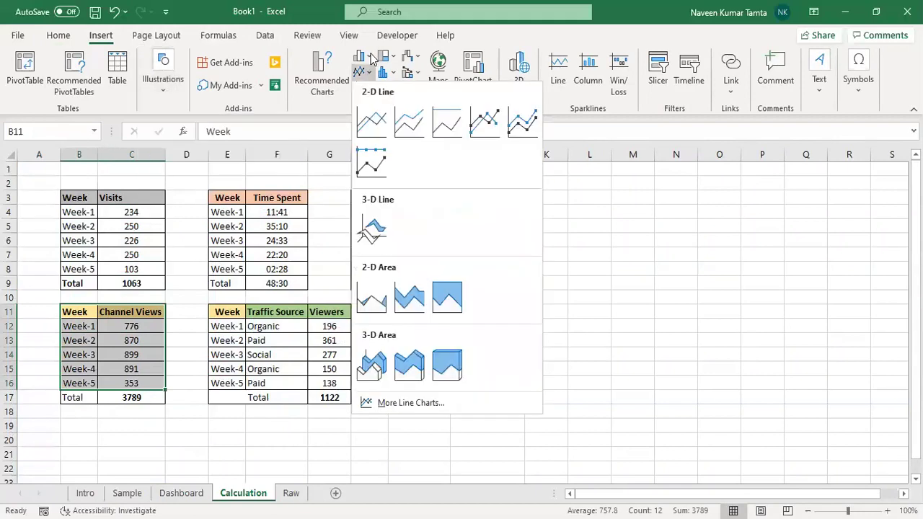
pyautogui.click(369, 57)
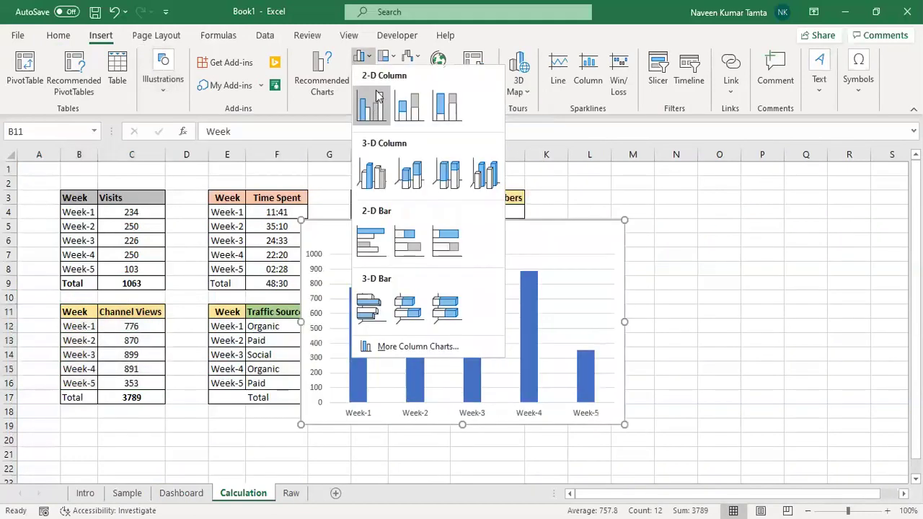
# Remove the gridlines, title and vertical axis from the Channel Views column chart
pyautogui.click(579, 284)
pyautogui.press('Delete')
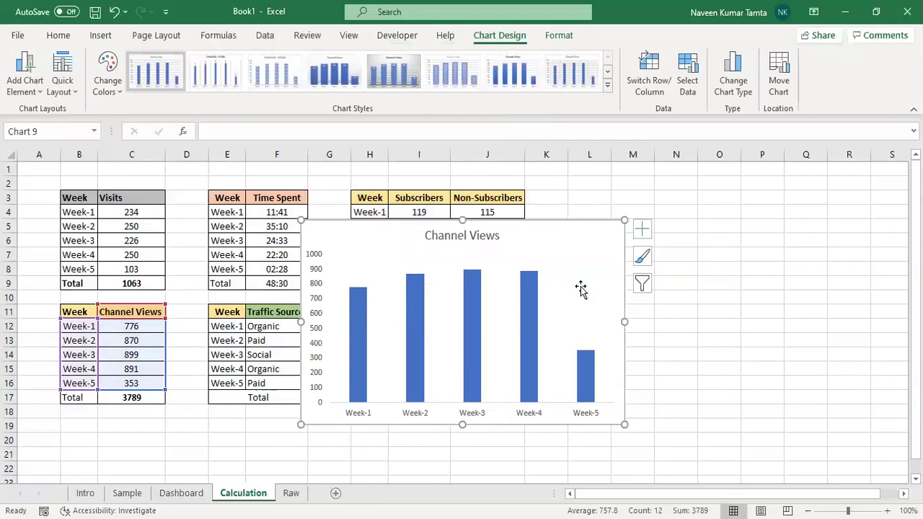
pyautogui.click(451, 236)
pyautogui.press('Delete')
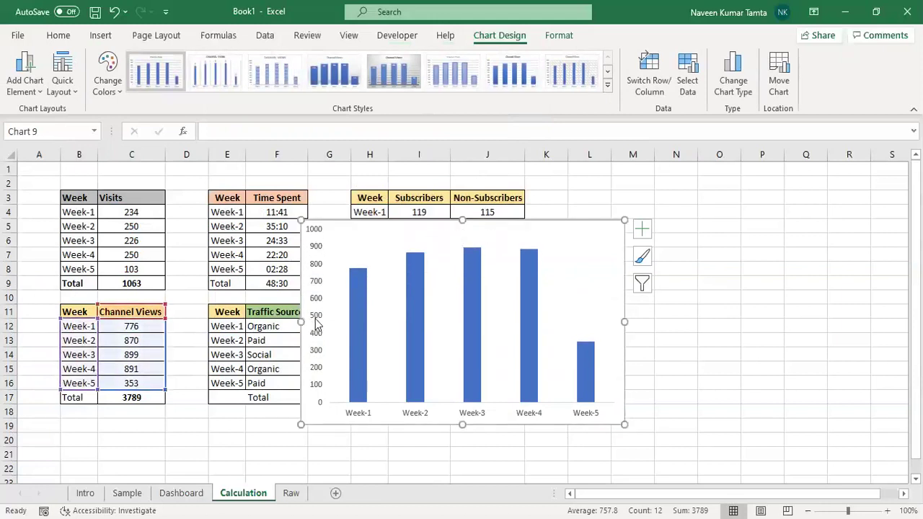
pyautogui.click(315, 325)
pyautogui.press('Delete')
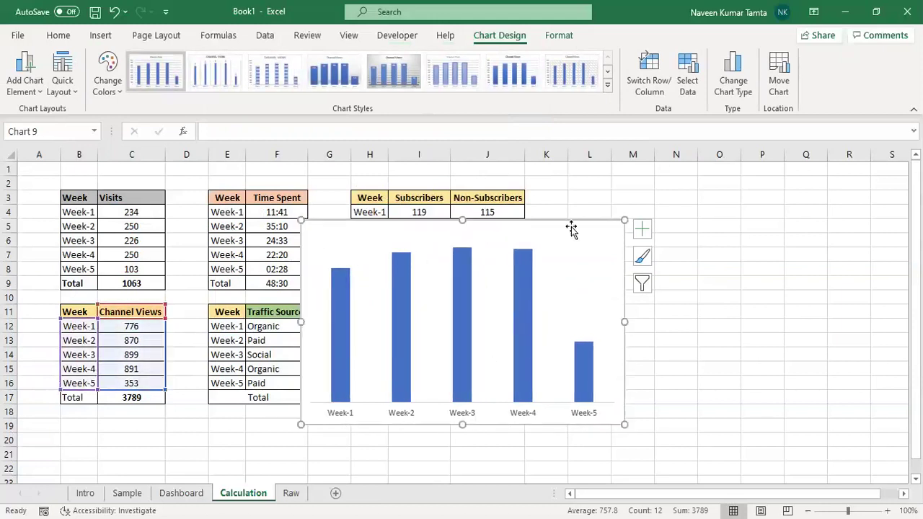
# Cut the Channel Views chart and paste it into the Dashboard sheet at cell H20
pyautogui.hotkey('ctrl', 'x')
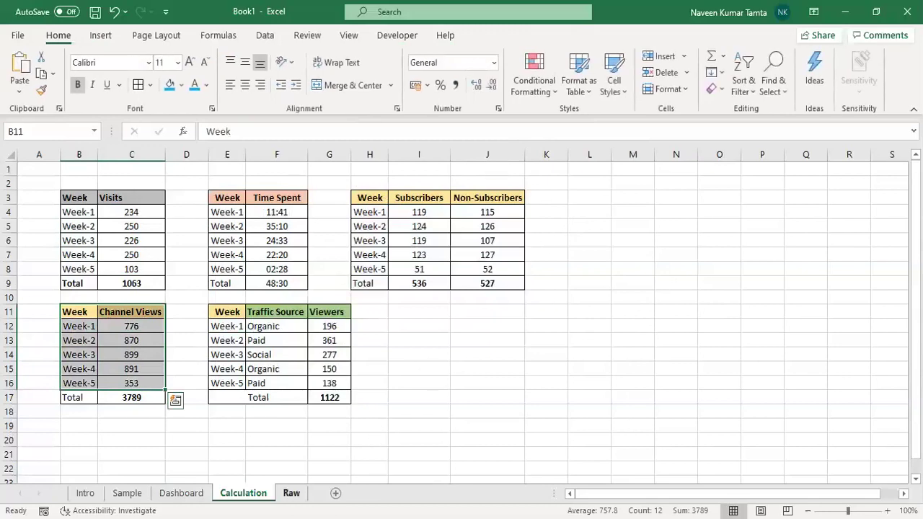
pyautogui.click(182, 493)
pyautogui.click(416, 439)
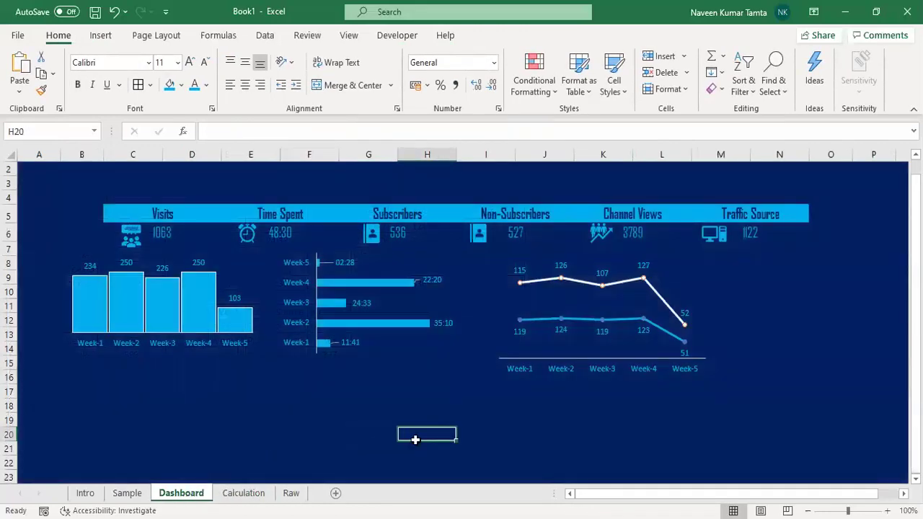
pyautogui.hotkey('ctrl', 'v')
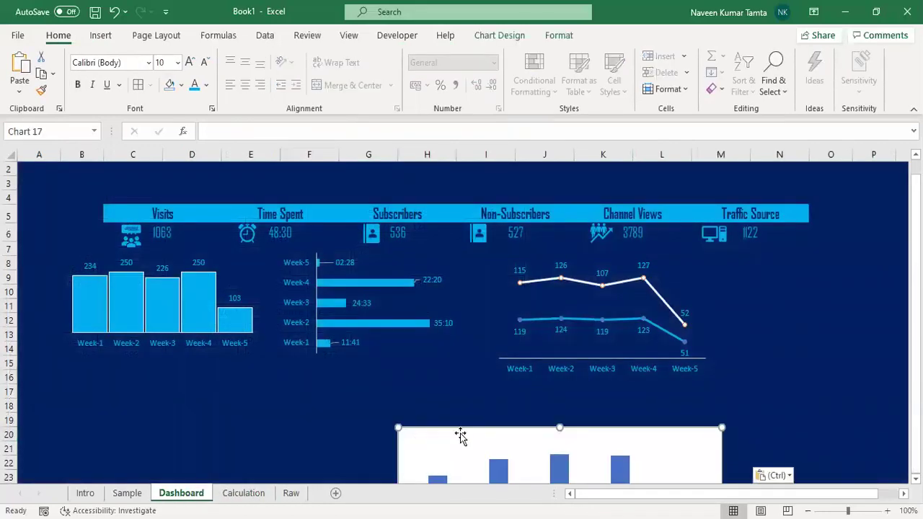
# Remove the background fill and outline from the pasted Channel Views chart
pyautogui.click(561, 35)
pyautogui.click(347, 57)
pyautogui.click(347, 75)
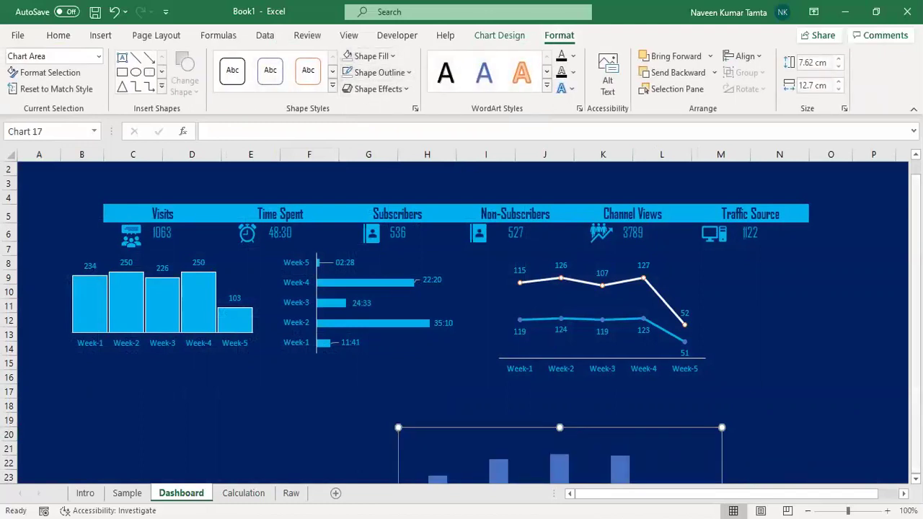
# Shrink the Channel Views chart to about 3.78 cm high and 8.18 cm wide
pyautogui.scroll(-4, 916, 325)
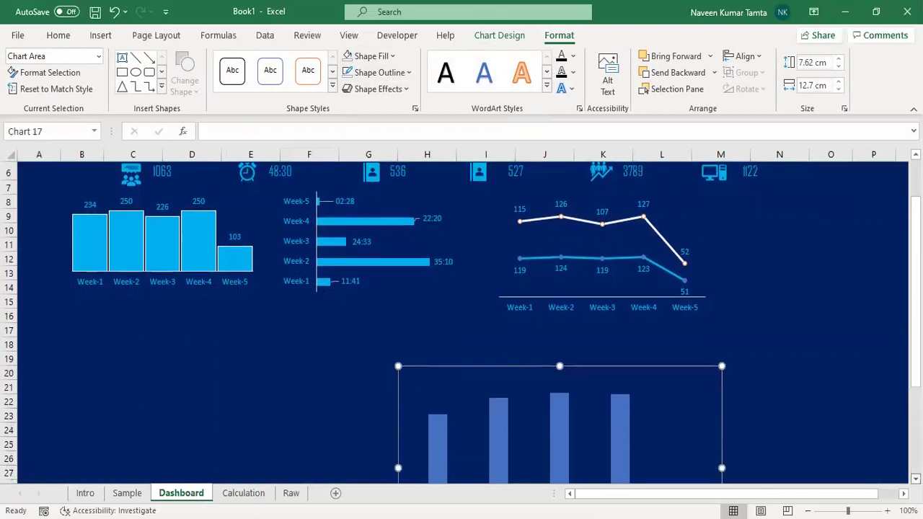
pyautogui.moveTo(560, 436); pyautogui.dragTo(561, 335)
pyautogui.moveTo(722, 284); pyautogui.dragTo(606, 284)
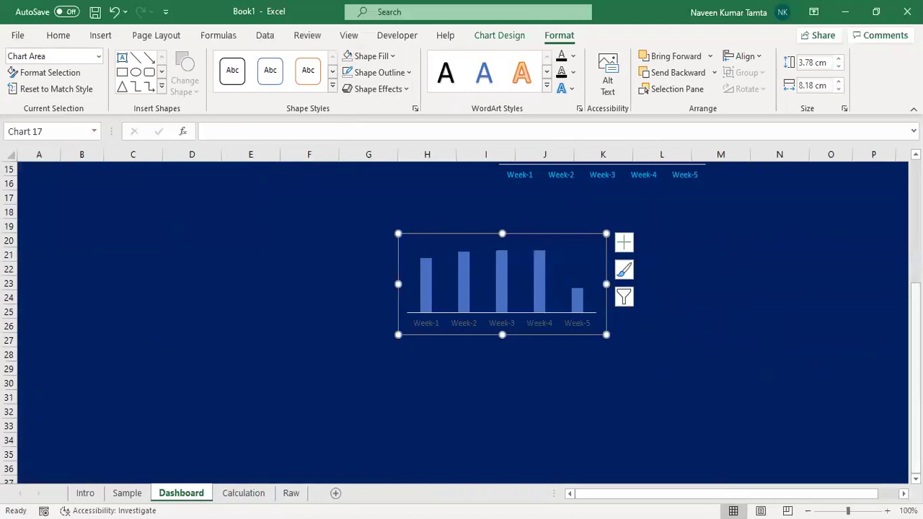
# Move the Channel Views chart up and left, below the Visits and Time Spent charts starting around row 15
pyautogui.scroll(5, 465, 428)
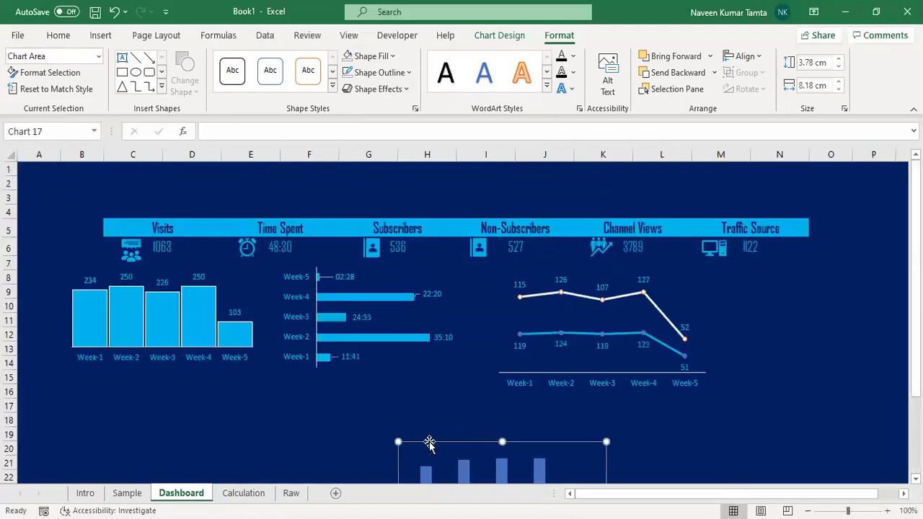
pyautogui.moveTo(429, 440); pyautogui.dragTo(192, 406)
pyautogui.click(517, 468)
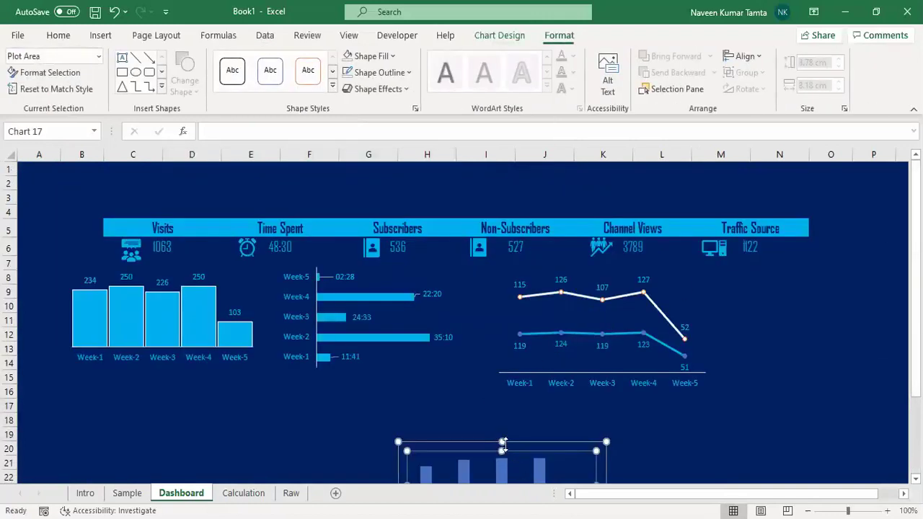
pyautogui.moveTo(482, 443); pyautogui.dragTo(267, 377)
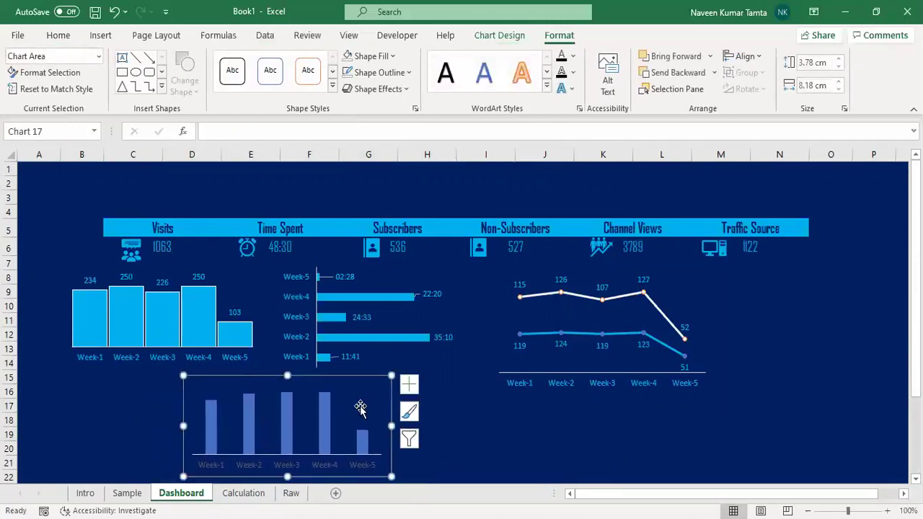
# Set the gap width of the Channel Views columns to 6%
pyautogui.click(325, 422)
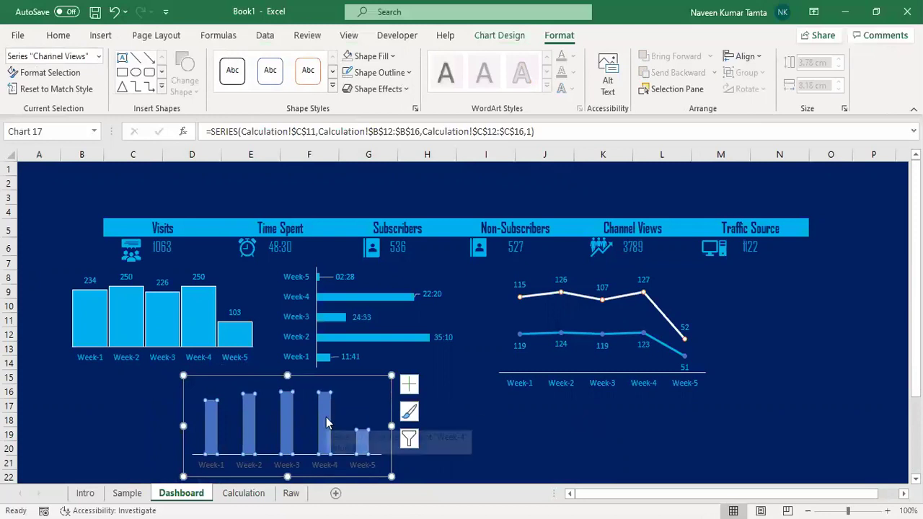
pyautogui.hotkey('ctrl', '1')
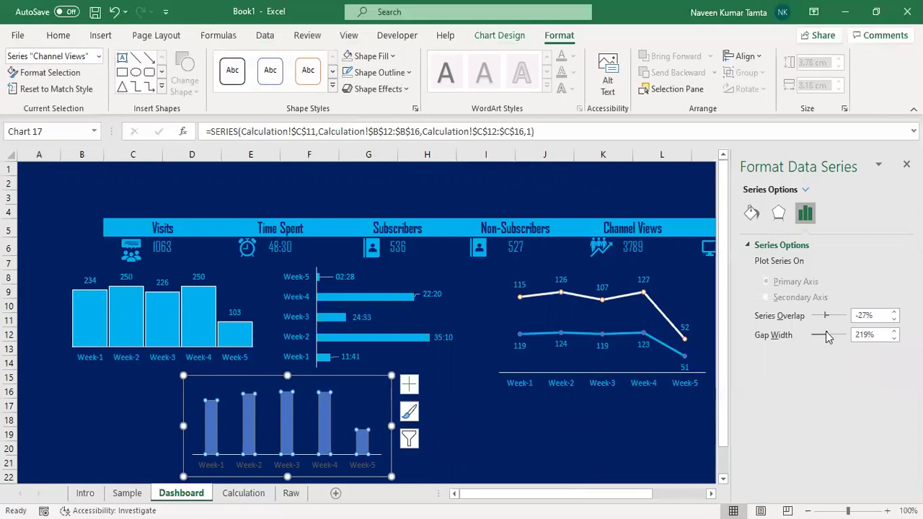
pyautogui.moveTo(827, 337); pyautogui.dragTo(793, 343)
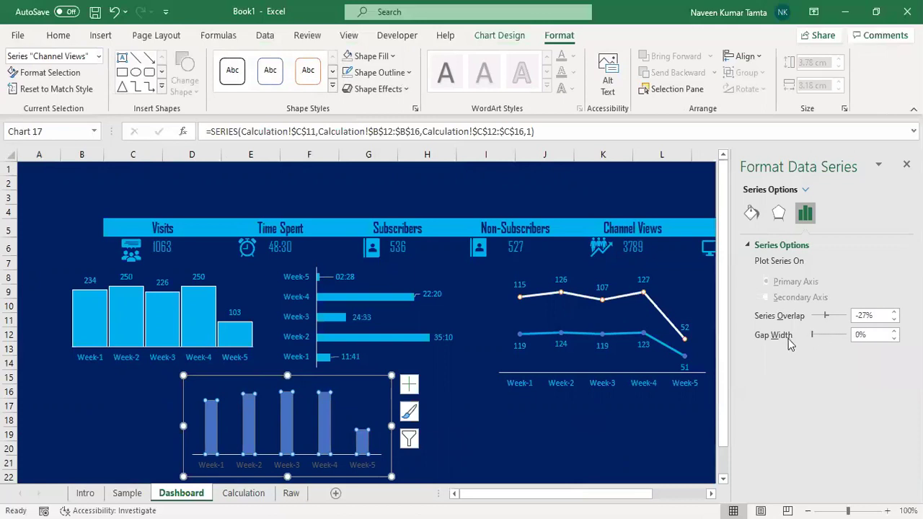
pyautogui.click(894, 332)
pyautogui.click(894, 332)
pyautogui.click(894, 331)
pyautogui.click(894, 332)
pyautogui.click(894, 331)
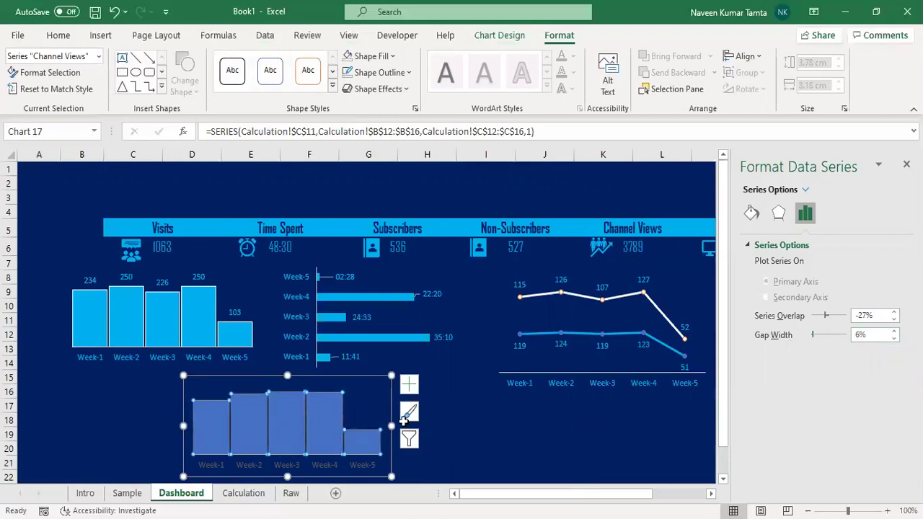
# Give the Channel Views columns a solid light-blue fill
pyautogui.click(751, 212)
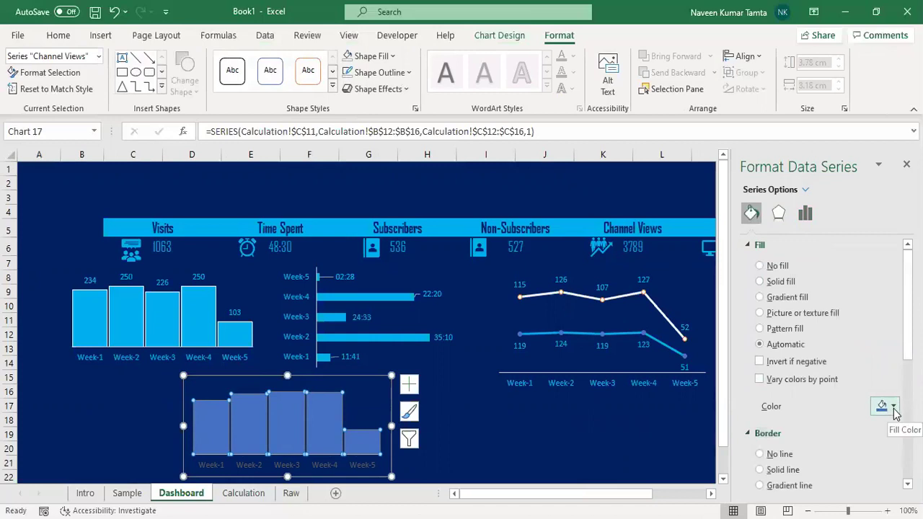
pyautogui.click(882, 330)
pyautogui.scroll(-1, 882, 330)
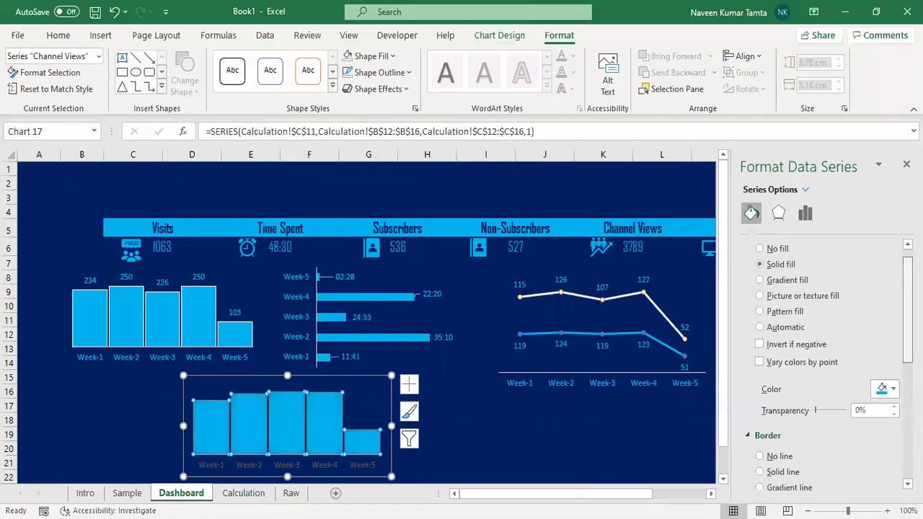
# Give the Channel Views columns a solid white border
pyautogui.scroll(-5, 898, 357)
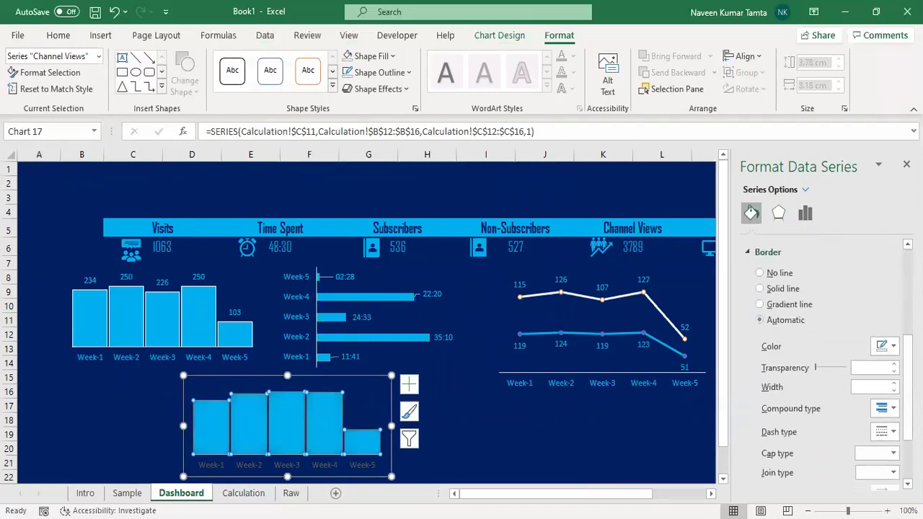
pyautogui.click(893, 349)
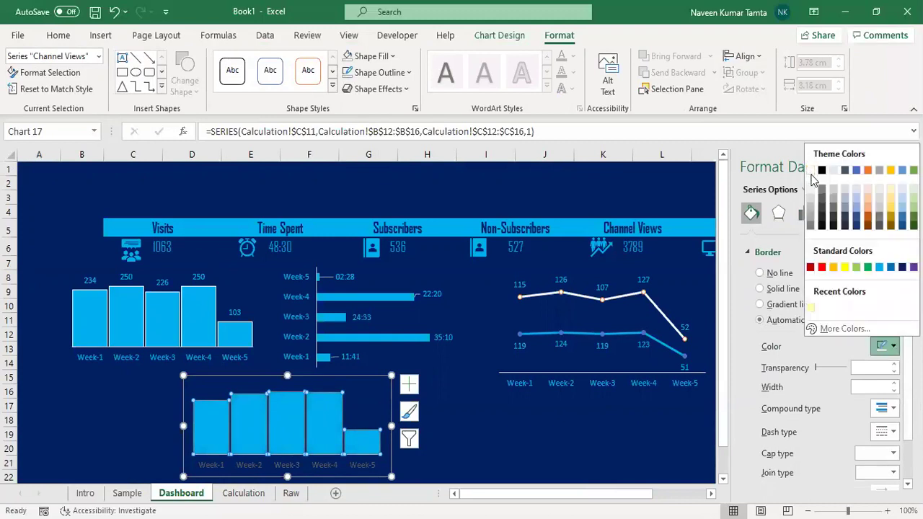
pyautogui.click(811, 171)
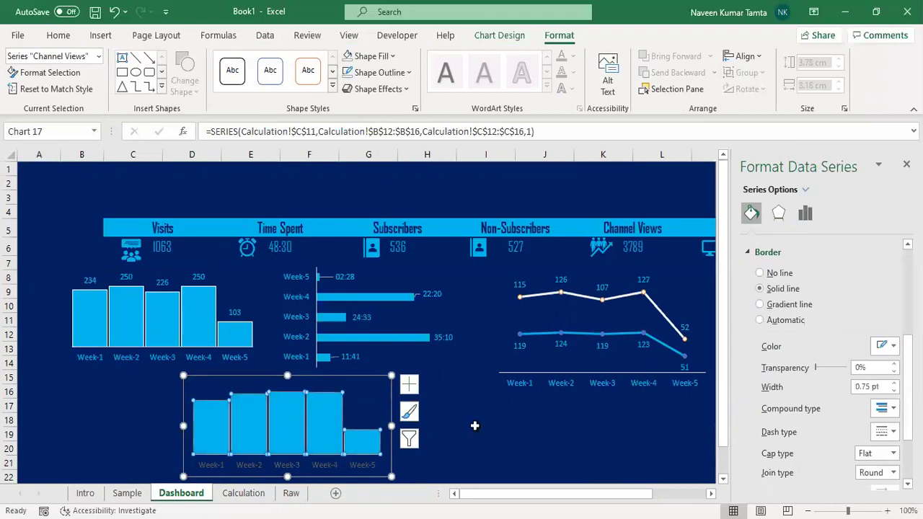
# Colour the Channel Views chart's week labels light blue and add data labels to its columns in the same light blue
pyautogui.click(286, 470)
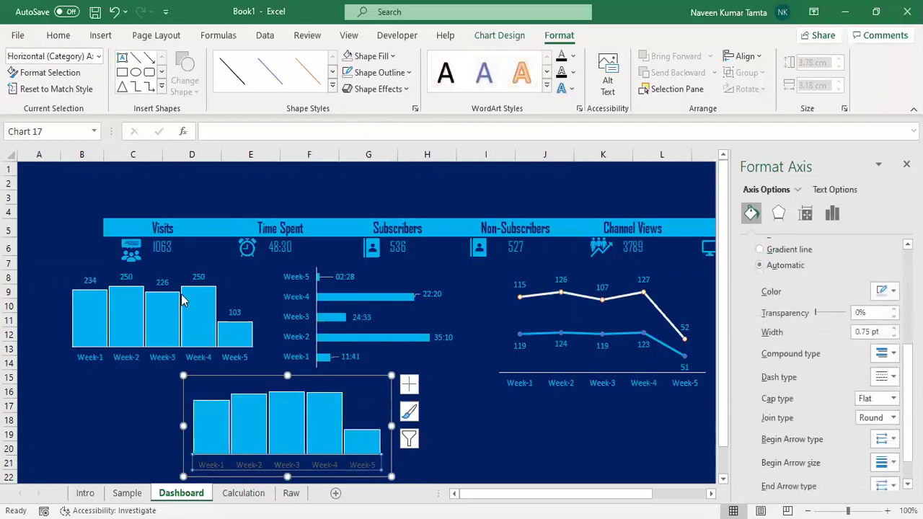
pyautogui.click(57, 36)
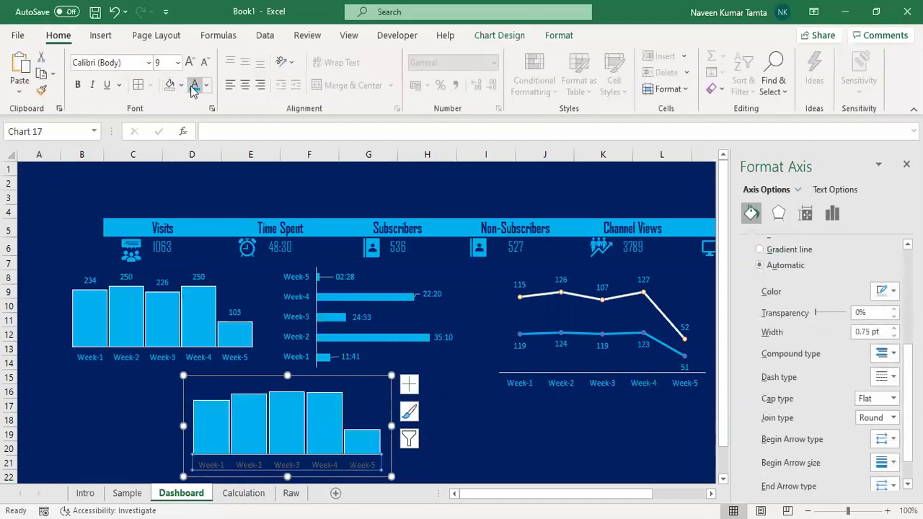
pyautogui.rightClick(223, 428)
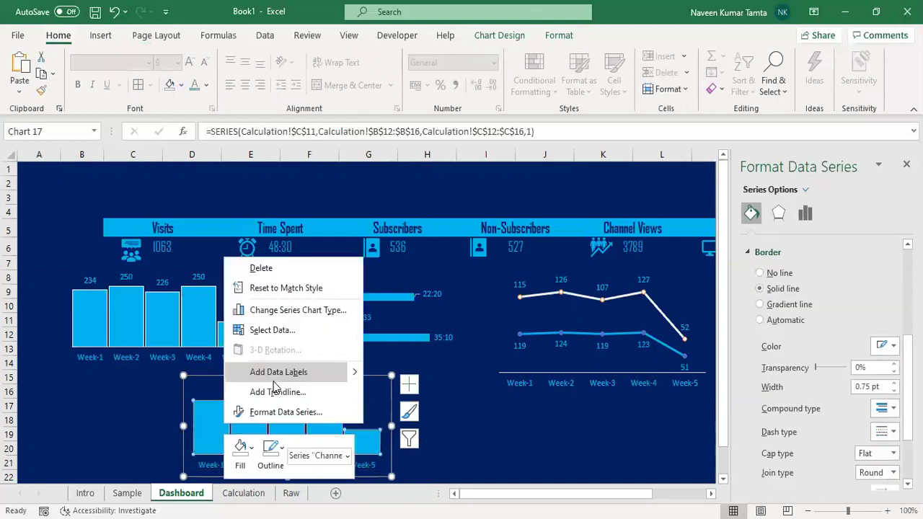
pyautogui.click(274, 375)
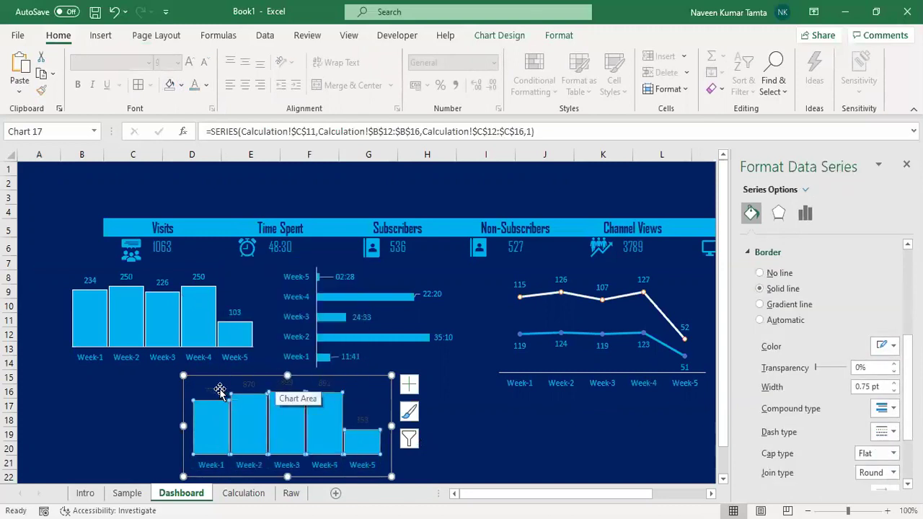
pyautogui.click(193, 85)
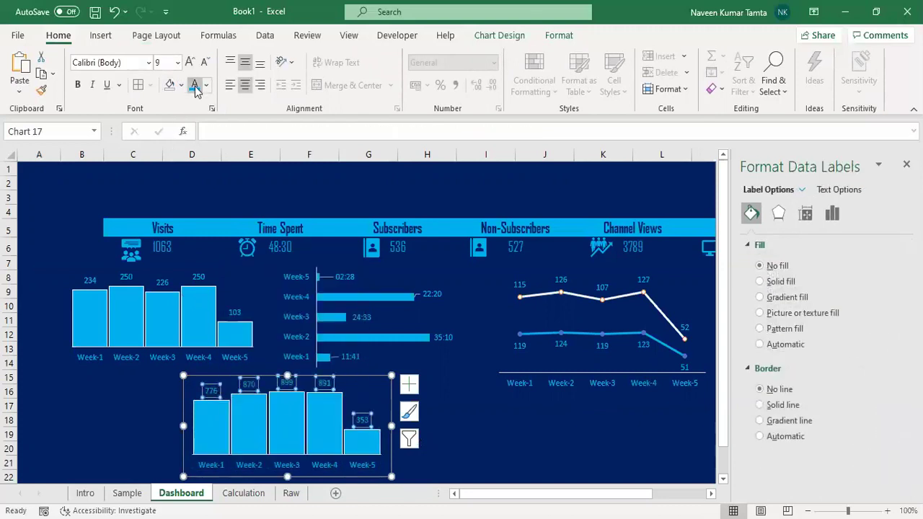
pyautogui.click(123, 392)
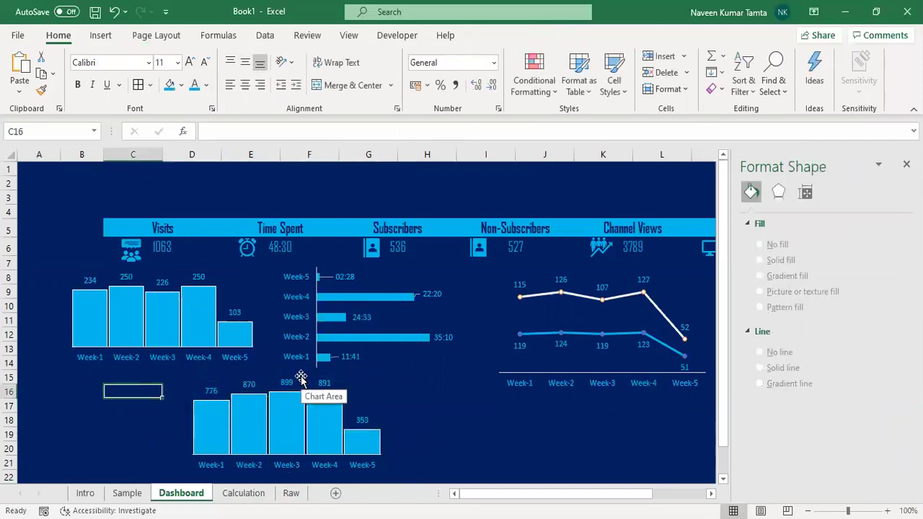
# Reduce the Channel Views chart's height to about 3.49 cm and move it left so it sits mostly below the Visits chart
pyautogui.click(298, 376)
pyautogui.moveTo(286, 375); pyautogui.dragTo(288, 380)
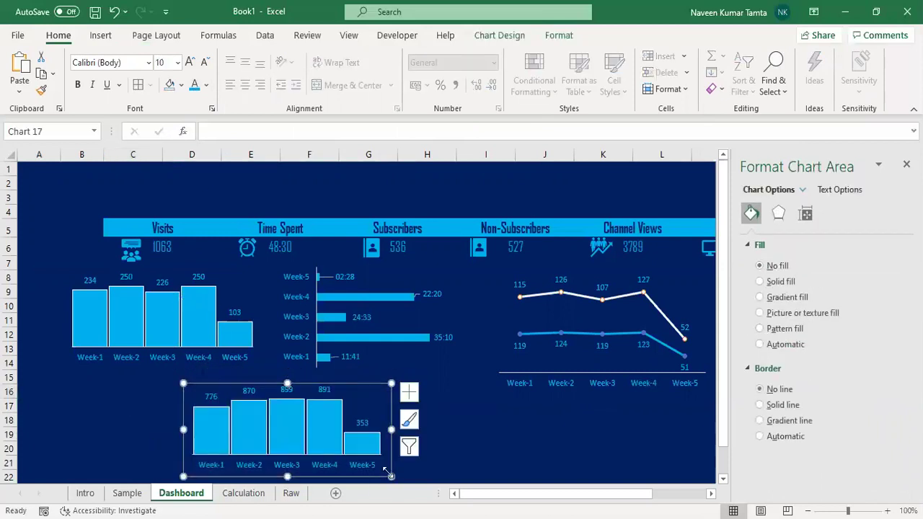
pyautogui.click(512, 457)
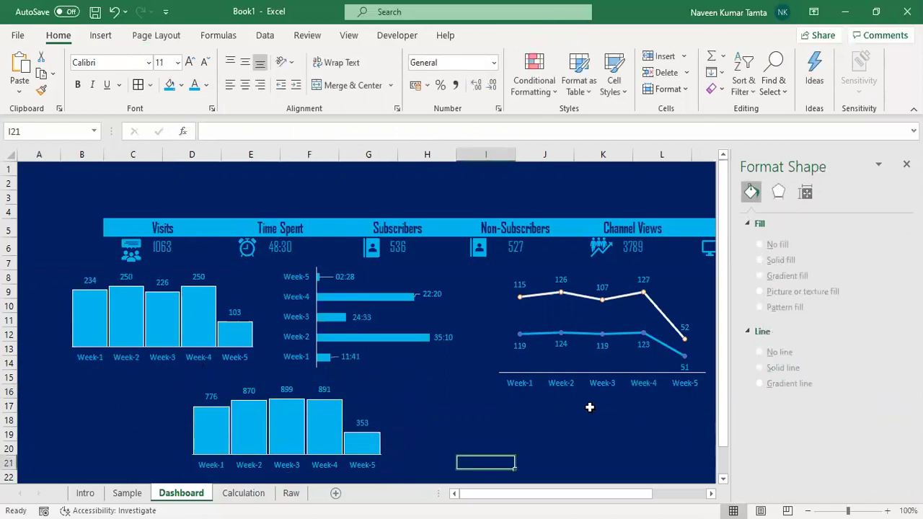
pyautogui.click(294, 381)
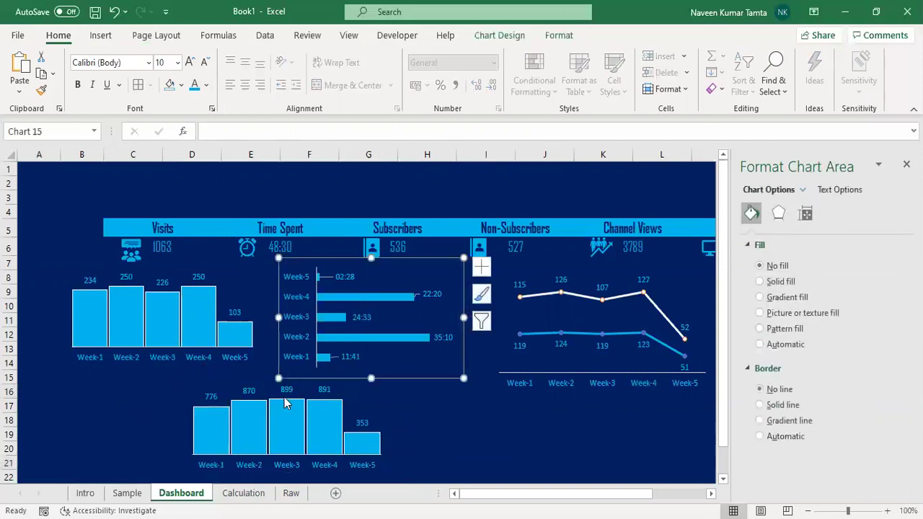
pyautogui.click(284, 405)
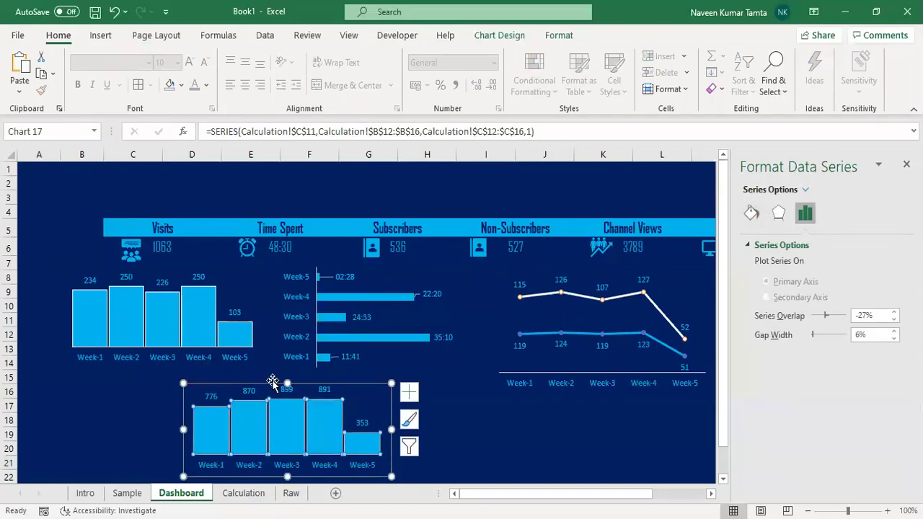
pyautogui.moveTo(274, 385); pyautogui.dragTo(214, 382)
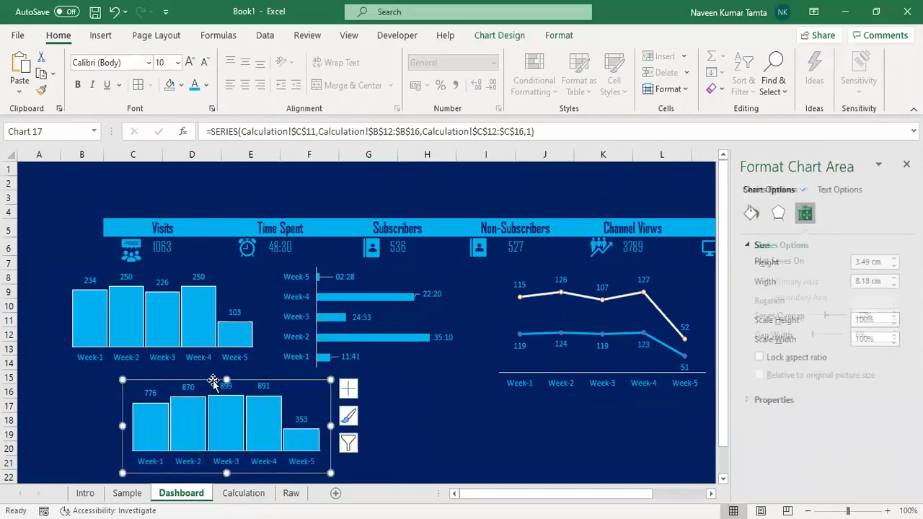
pyautogui.click(396, 407)
# Insert a 3-D pie chart from the Traffic Source and Viewers data in F11:G16 of the Calculation sheet
pyautogui.click(243, 493)
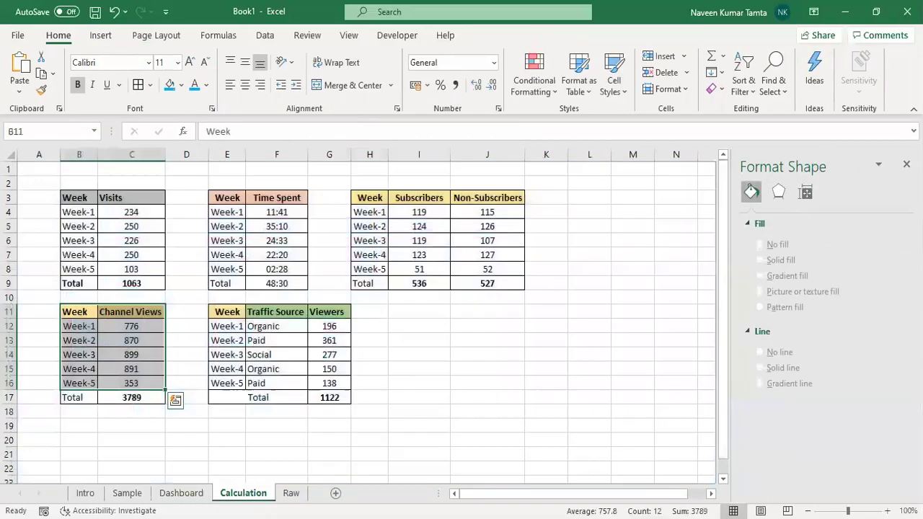
pyautogui.click(278, 311)
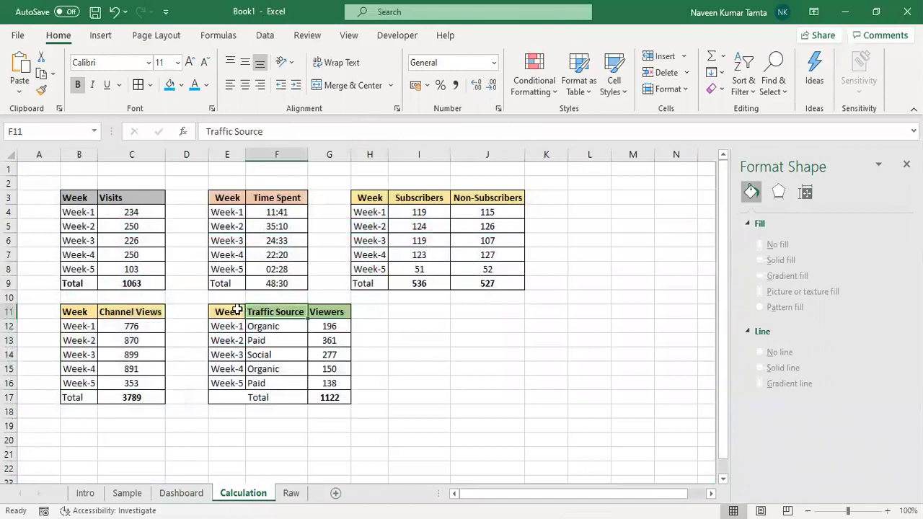
pyautogui.moveTo(233, 311); pyautogui.dragTo(312, 382)
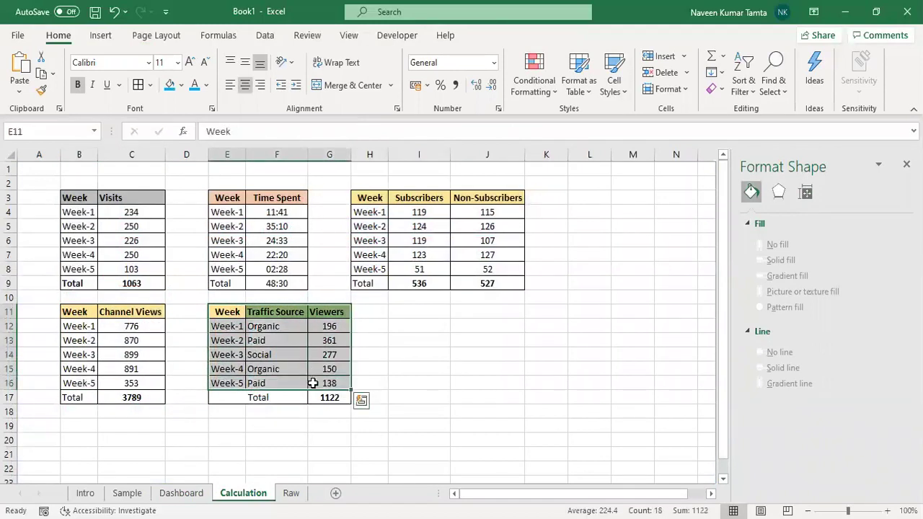
pyautogui.moveTo(282, 311); pyautogui.dragTo(335, 384)
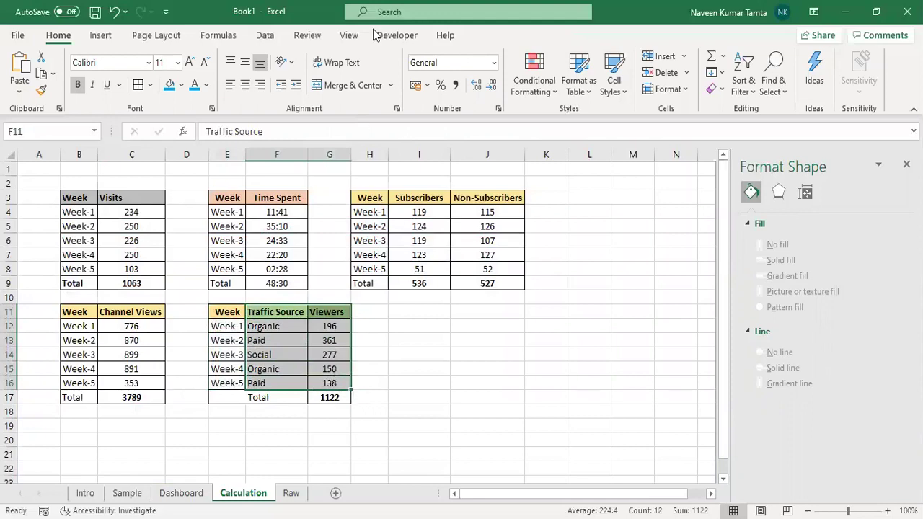
pyautogui.click(100, 35)
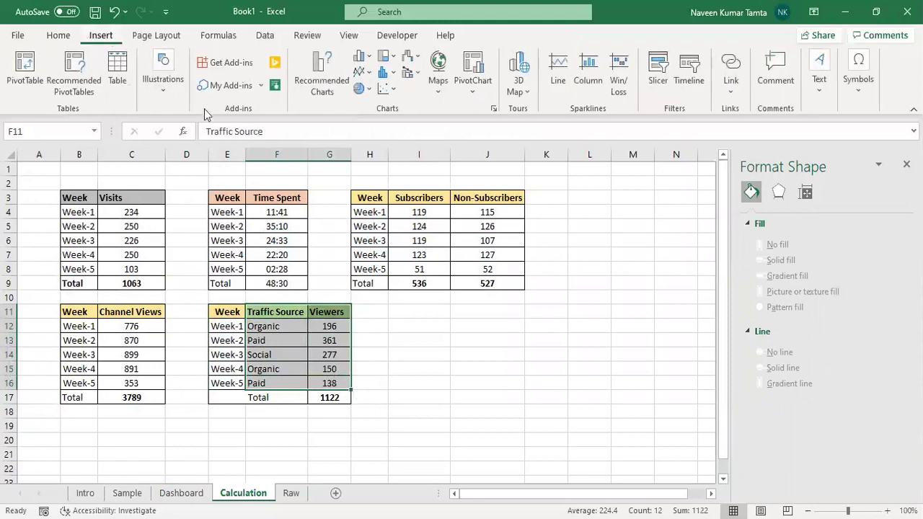
pyautogui.click(369, 90)
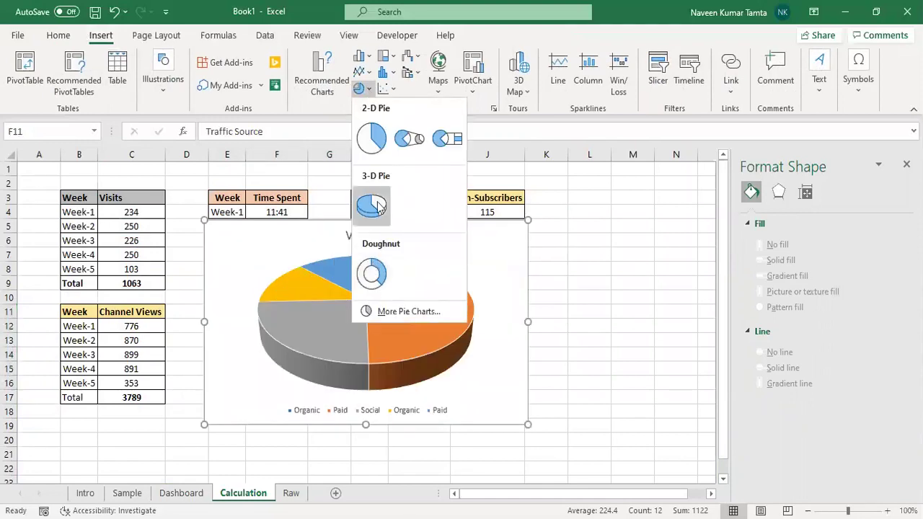
pyautogui.click(373, 206)
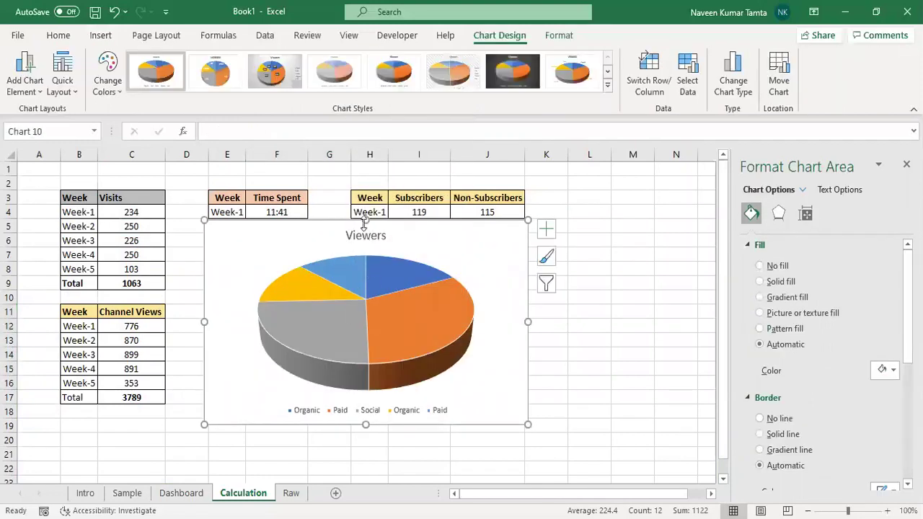
# Shrink the Viewers pie chart and transfer it from the Calculation sheet to the Dashboard sheet
pyautogui.moveTo(366, 219); pyautogui.dragTo(366, 274)
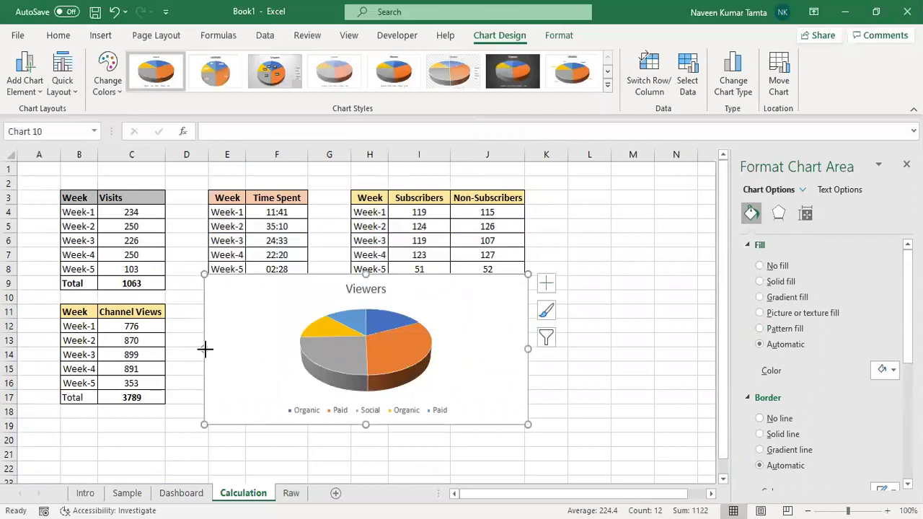
pyautogui.moveTo(204, 348); pyautogui.dragTo(250, 349)
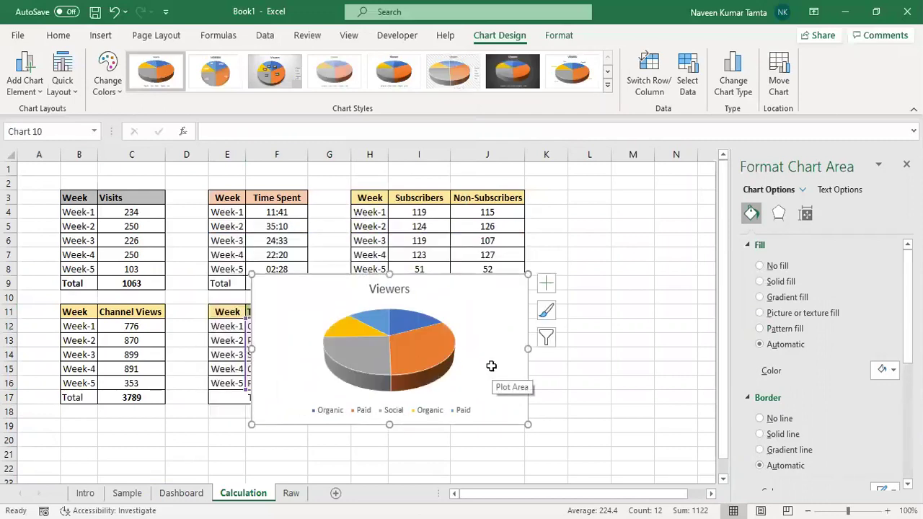
pyautogui.press('Delete')
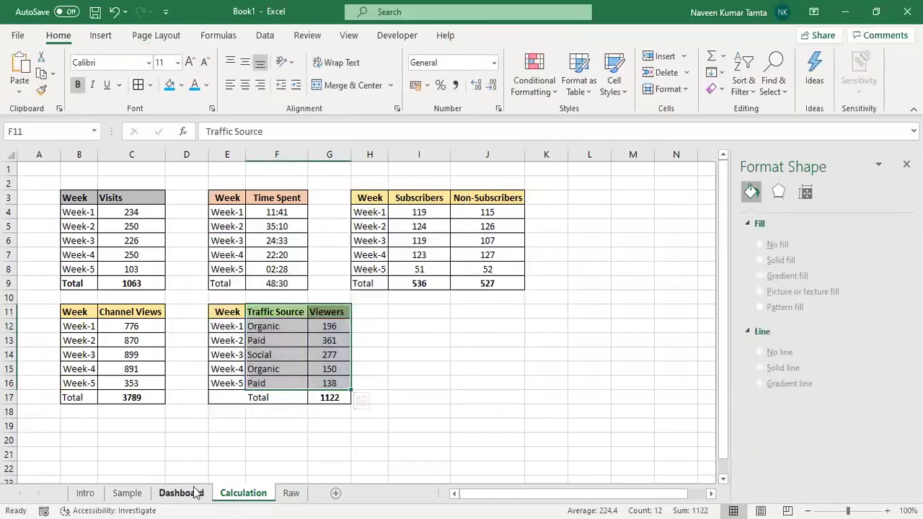
pyautogui.click(181, 493)
pyautogui.hotkey('ctrl', 'v')
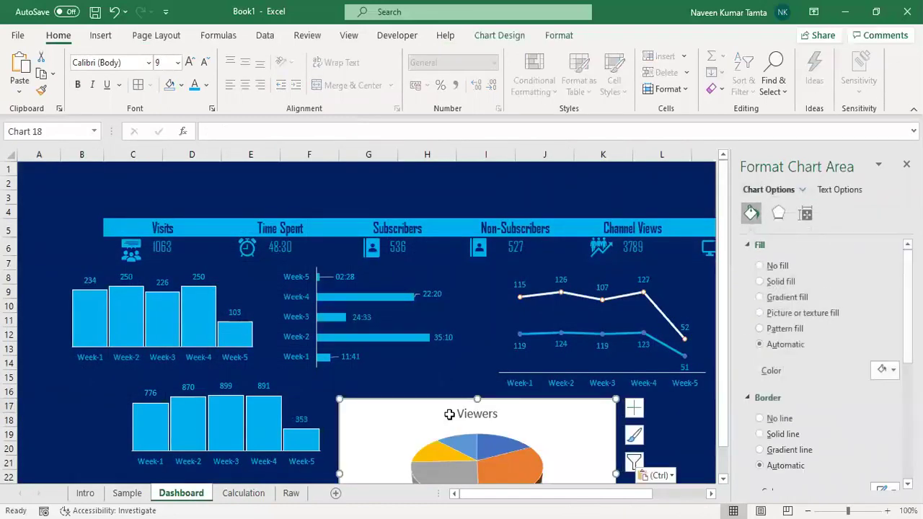
# Shrink the Viewers pie chart further and place it beside the Channel Views chart, across columns G to J and about rows 16 to 23
pyautogui.moveTo(475, 397); pyautogui.dragTo(476, 418)
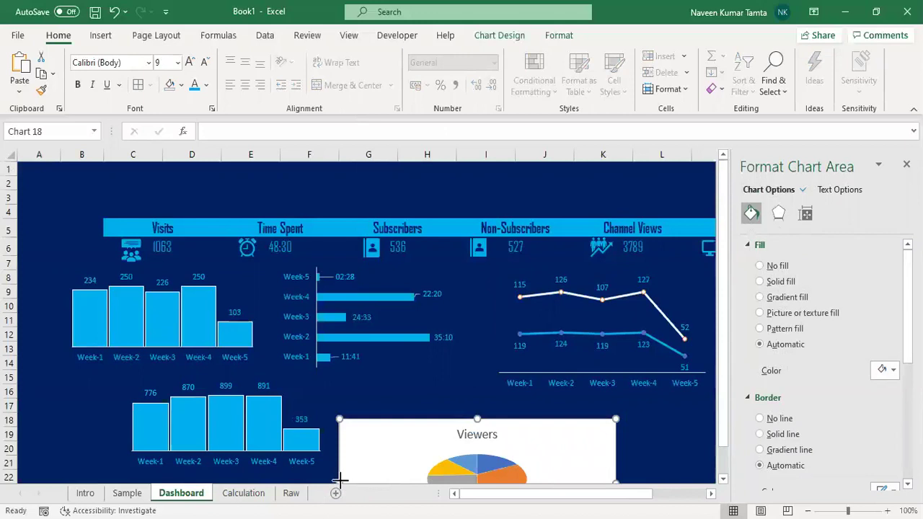
pyautogui.moveTo(339, 480); pyautogui.dragTo(404, 470)
pyautogui.moveTo(454, 408); pyautogui.dragTo(412, 382)
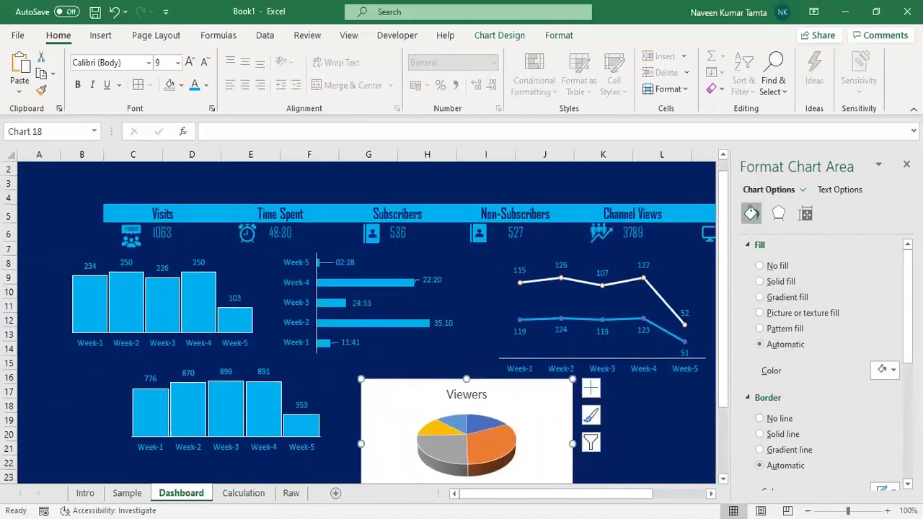
pyautogui.scroll(-2, 829, 346)
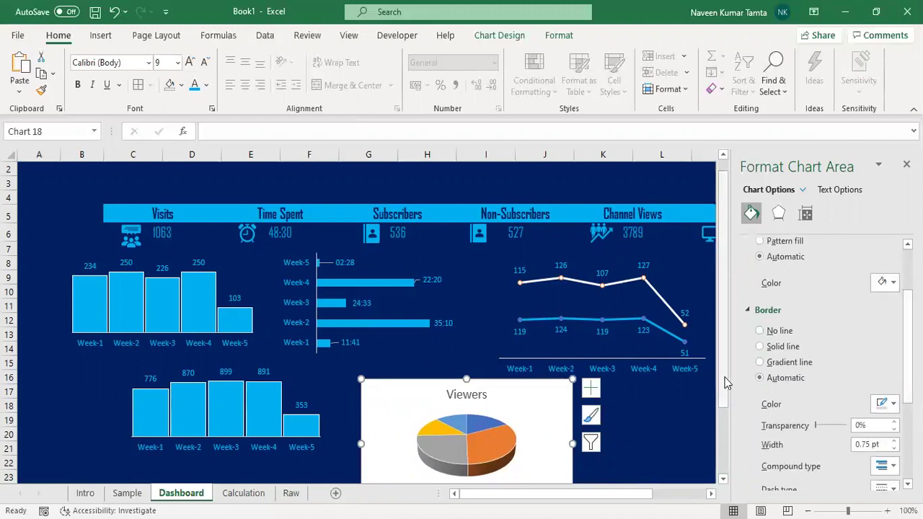
pyautogui.scroll(-2, 465, 467)
pyautogui.moveTo(468, 449); pyautogui.dragTo(467, 423)
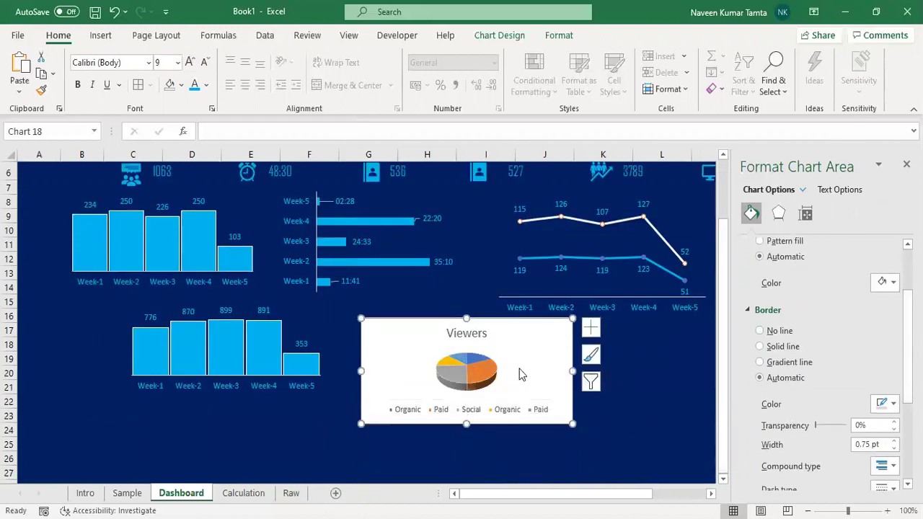
# Apply a gradient fill to the slices of the Viewers pie chart
pyautogui.rightClick(470, 368)
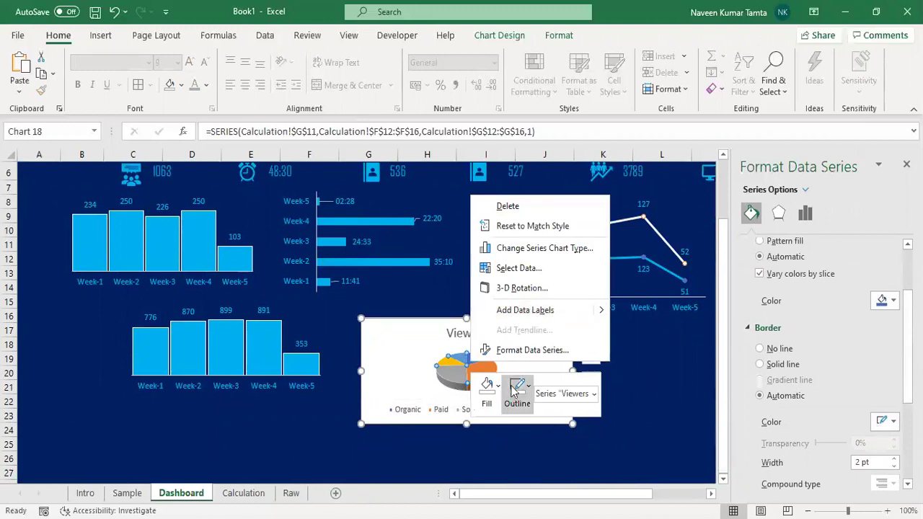
pyautogui.click(531, 349)
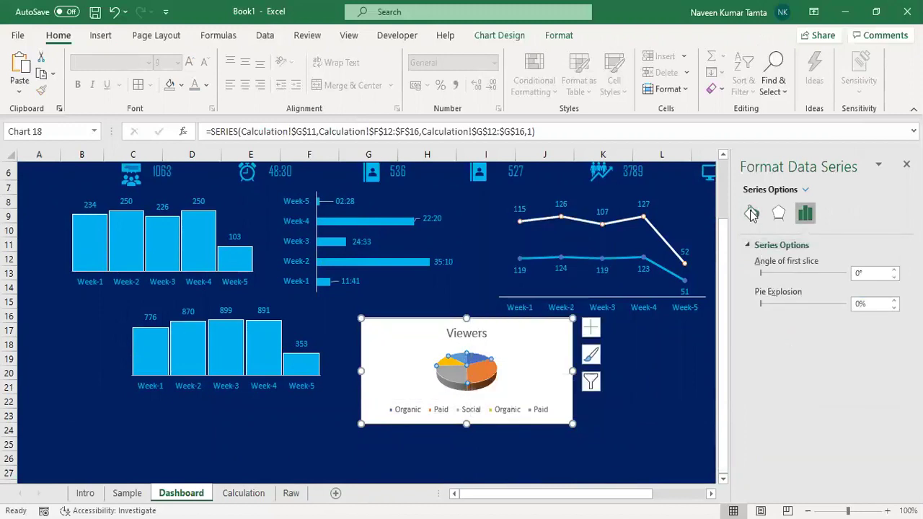
pyautogui.click(750, 212)
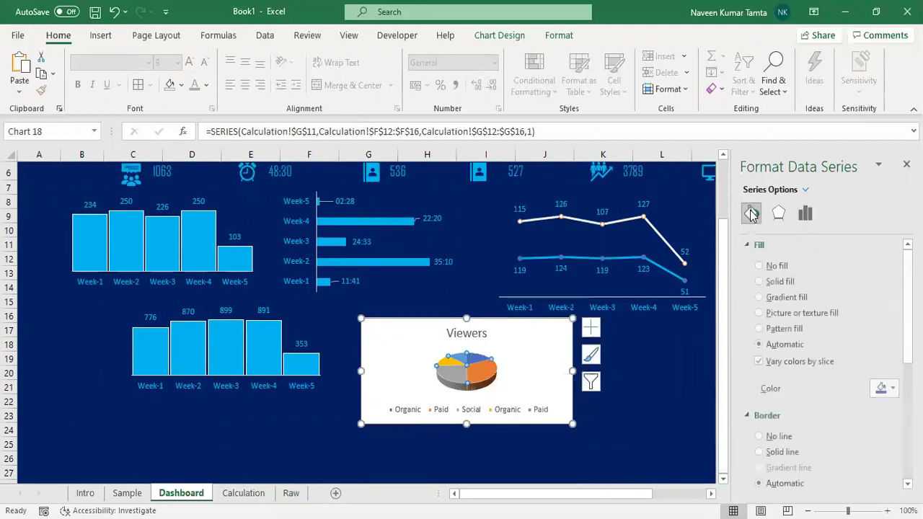
pyautogui.click(760, 297)
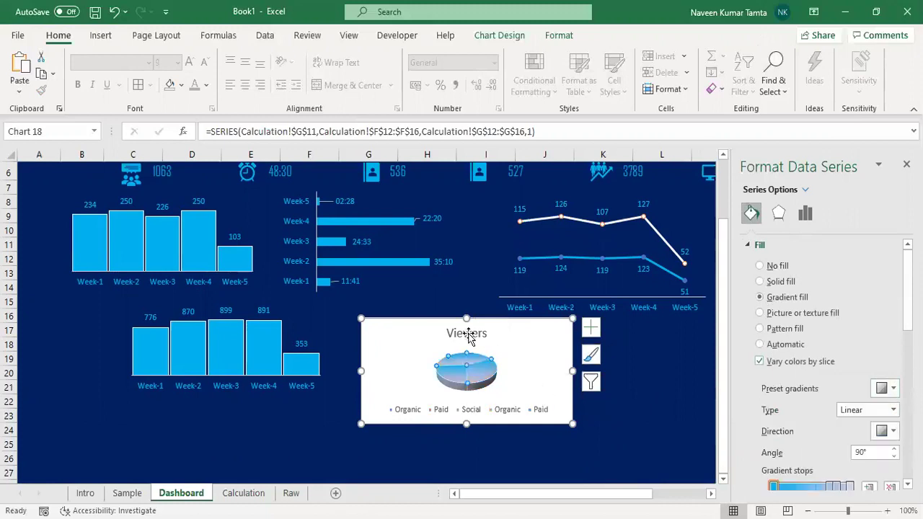
# Enlarge the Viewers pie chart upward to about row 14 and slightly toward the Channel Views chart
pyautogui.moveTo(468, 317); pyautogui.dragTo(467, 286)
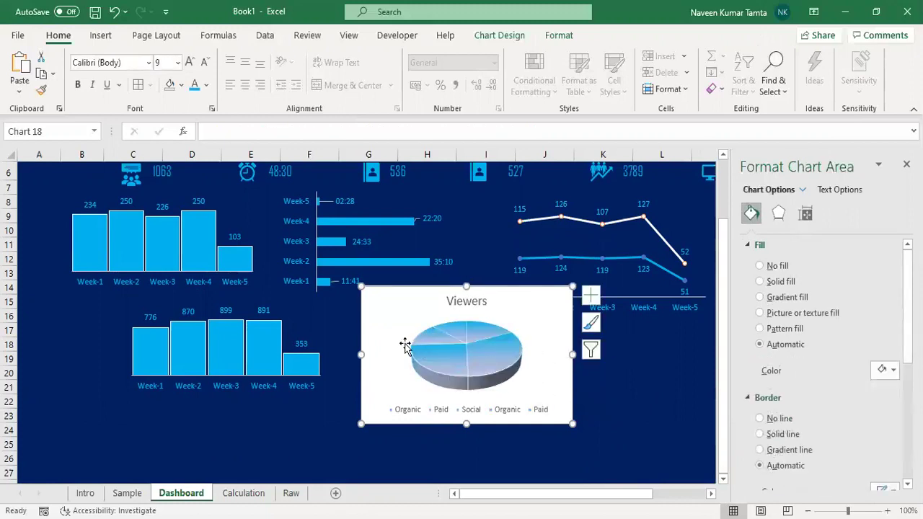
pyautogui.moveTo(362, 355); pyautogui.dragTo(345, 354)
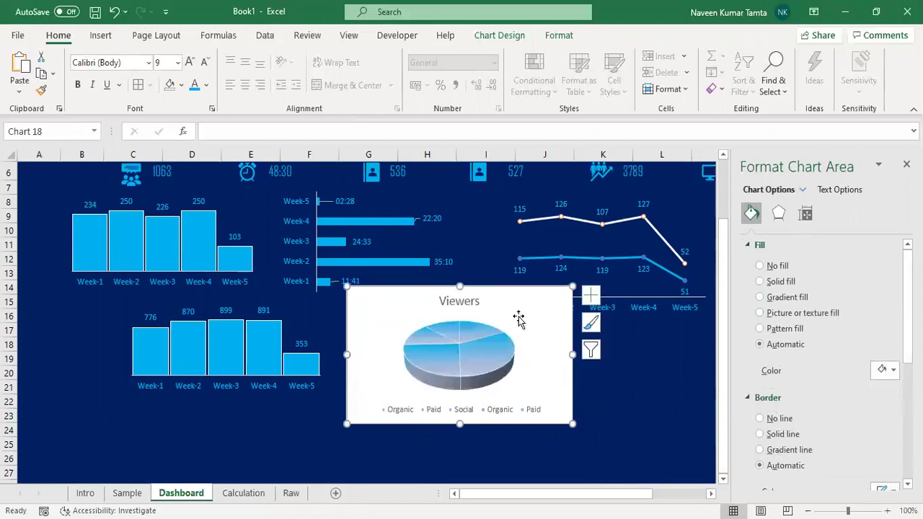
# Remove the fill and outline from the Viewers pie chart's background and delete its title
pyautogui.click(559, 35)
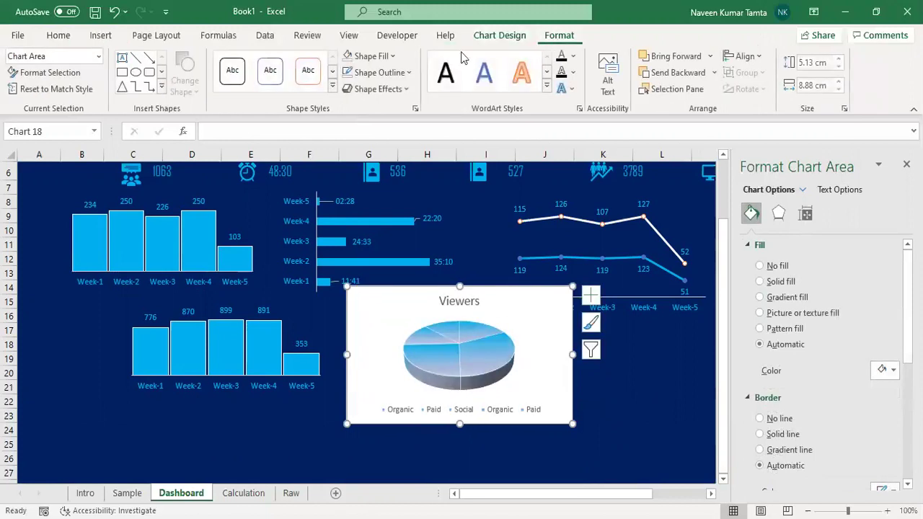
pyautogui.click(348, 58)
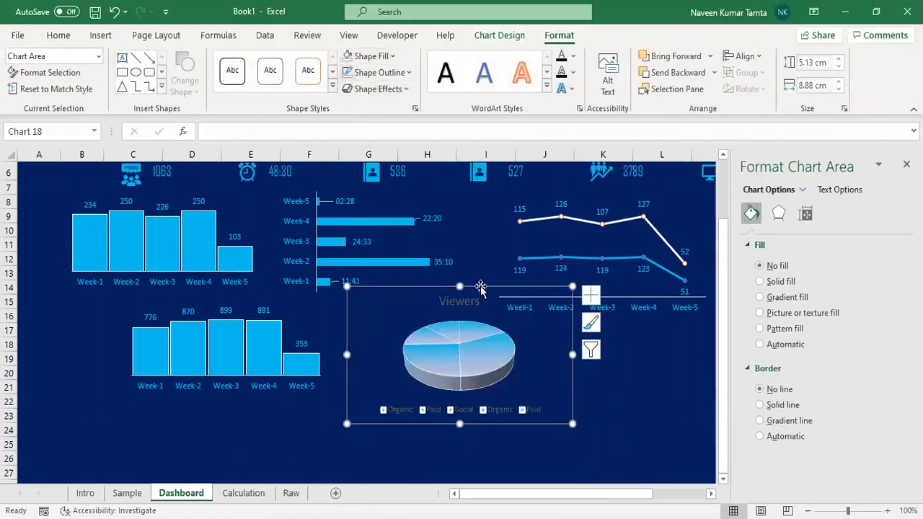
pyautogui.click(464, 300)
pyautogui.press('Delete')
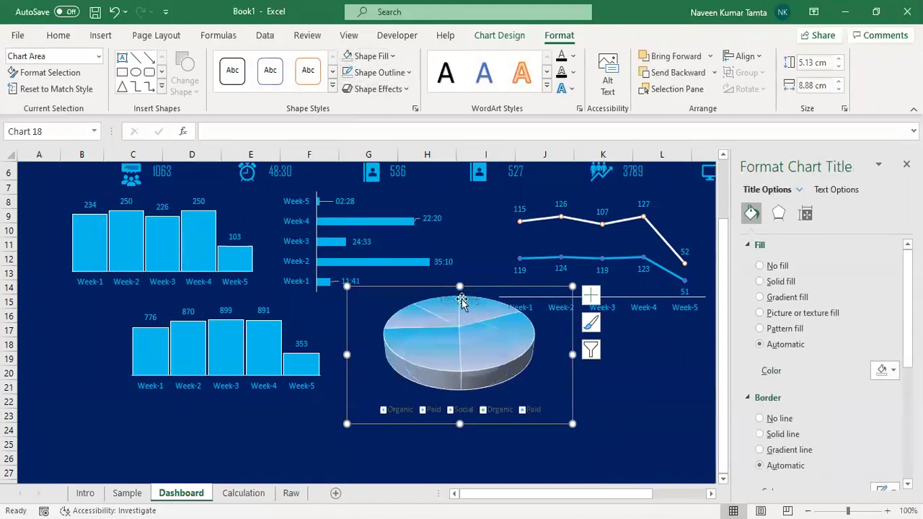
# Color the Viewers pie chart's legend text light blue, lower the chart's top edge to about row 16, and widen it slightly toward the Channel Views chart
pyautogui.click(425, 409)
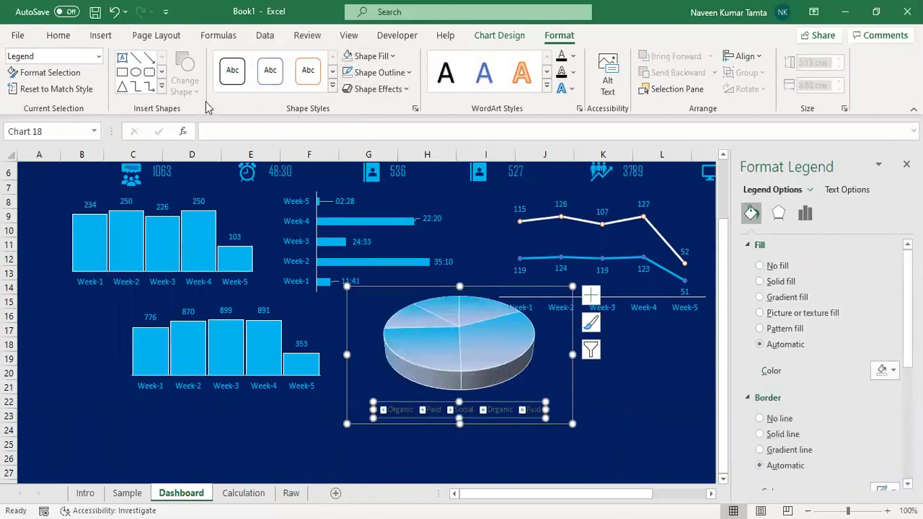
pyautogui.click(56, 34)
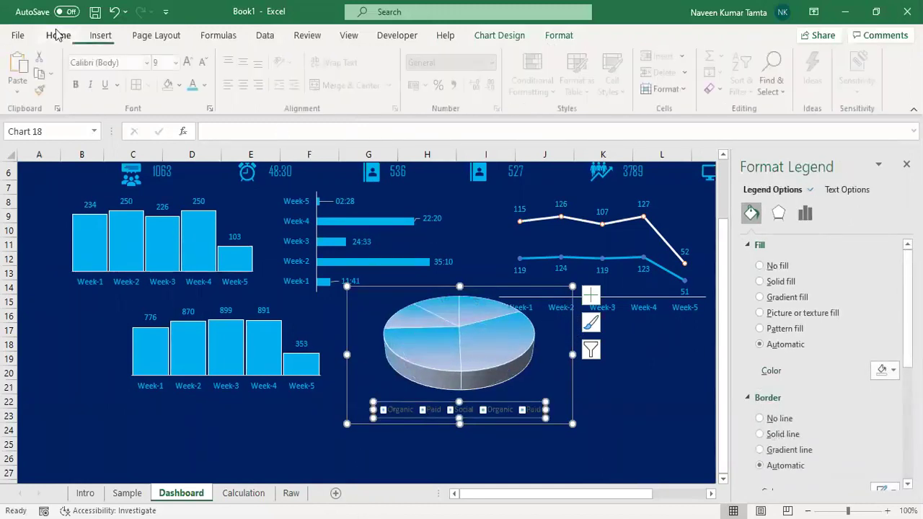
pyautogui.click(193, 84)
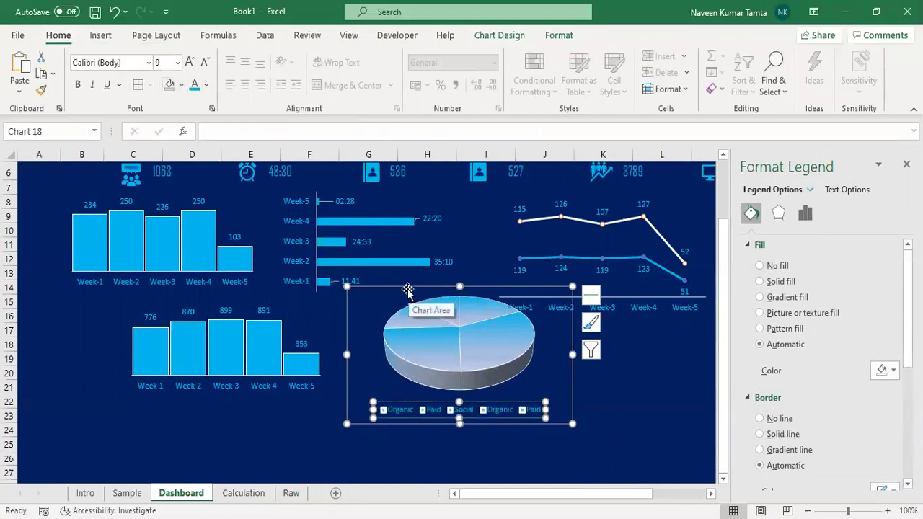
pyautogui.moveTo(459, 286); pyautogui.dragTo(453, 319)
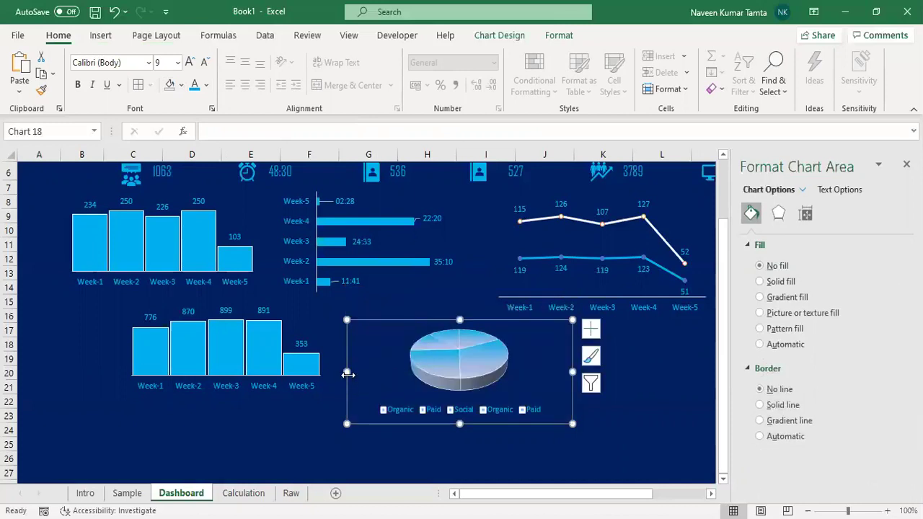
pyautogui.moveTo(346, 372); pyautogui.dragTo(341, 372)
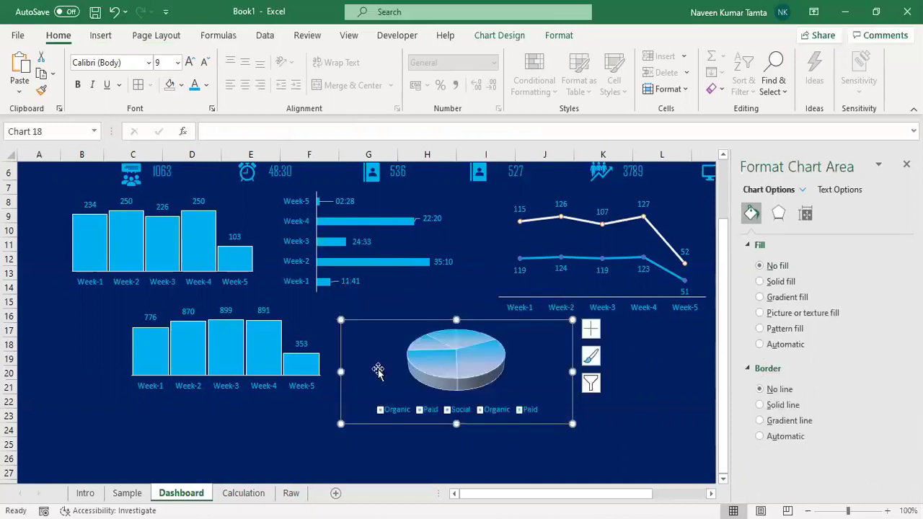
# Add value data labels to the slices of the Viewers pie chart
pyautogui.rightClick(440, 362)
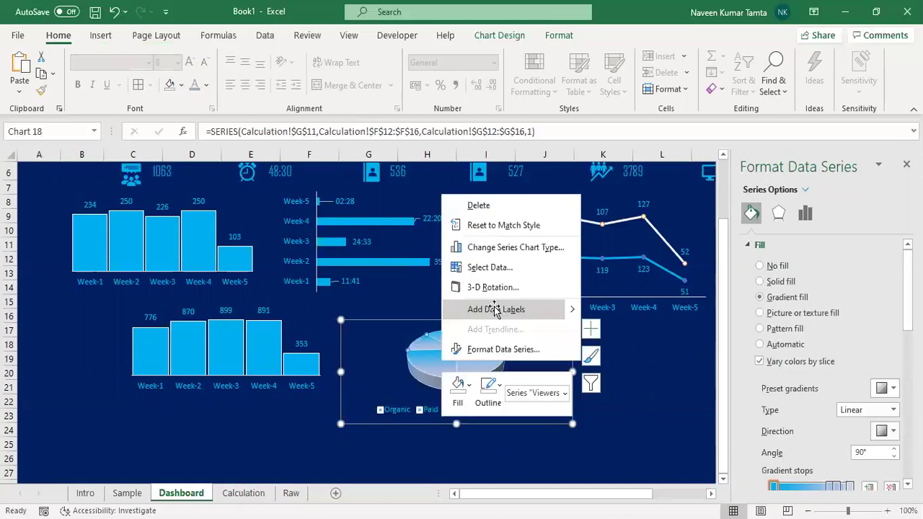
pyautogui.click(495, 309)
pyautogui.click(417, 336)
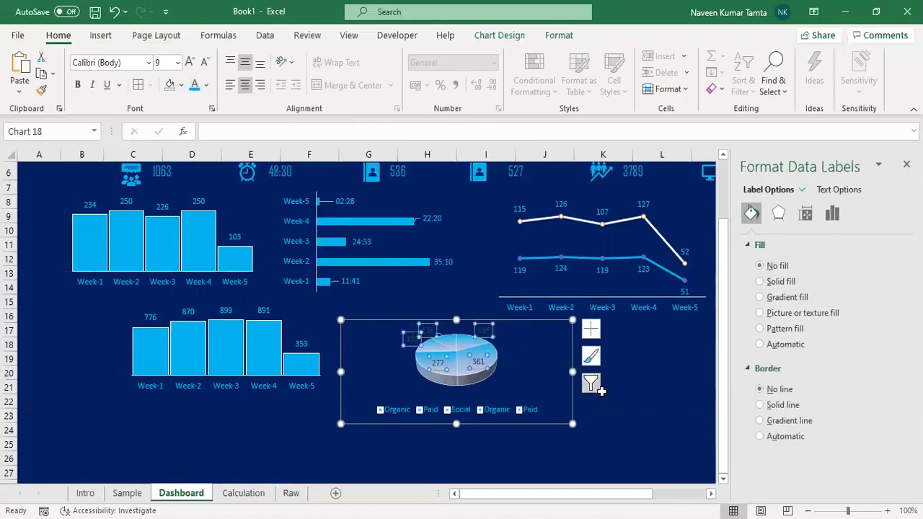
pyautogui.click(602, 343)
# Color the 150, 138 and 196 data labels around the Viewers pie light blue
pyautogui.click(409, 341)
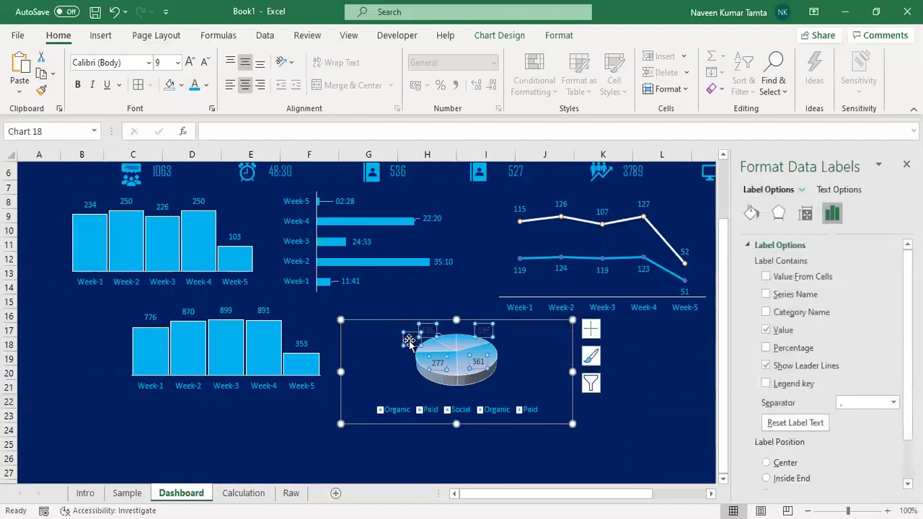
pyautogui.click(409, 341)
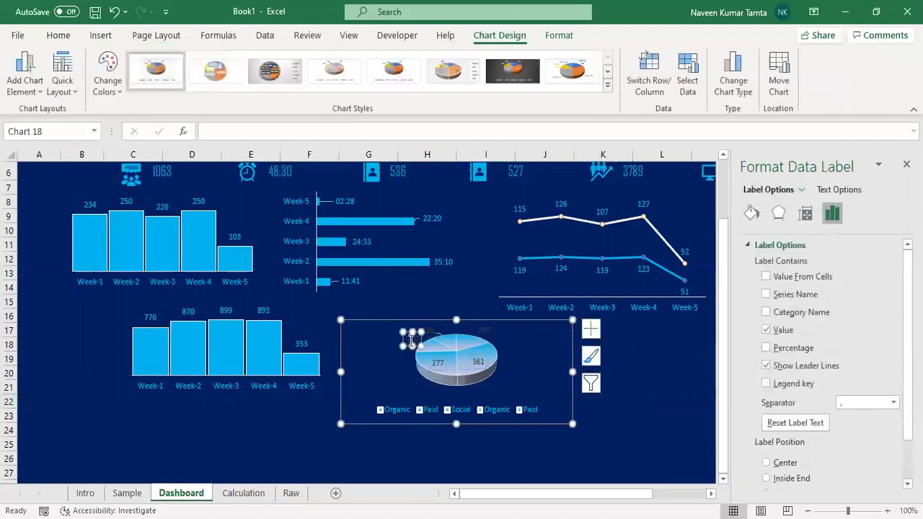
pyautogui.click(57, 34)
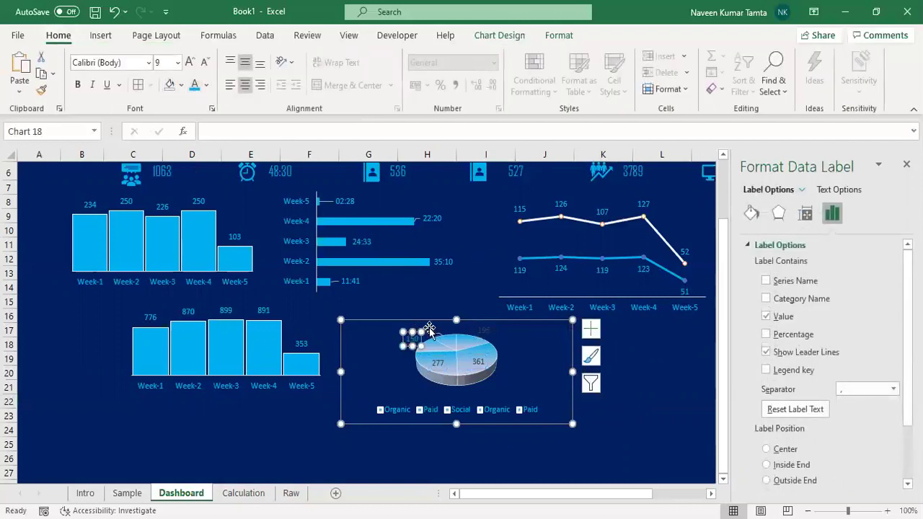
pyautogui.moveTo(411, 338); pyautogui.dragTo(479, 330)
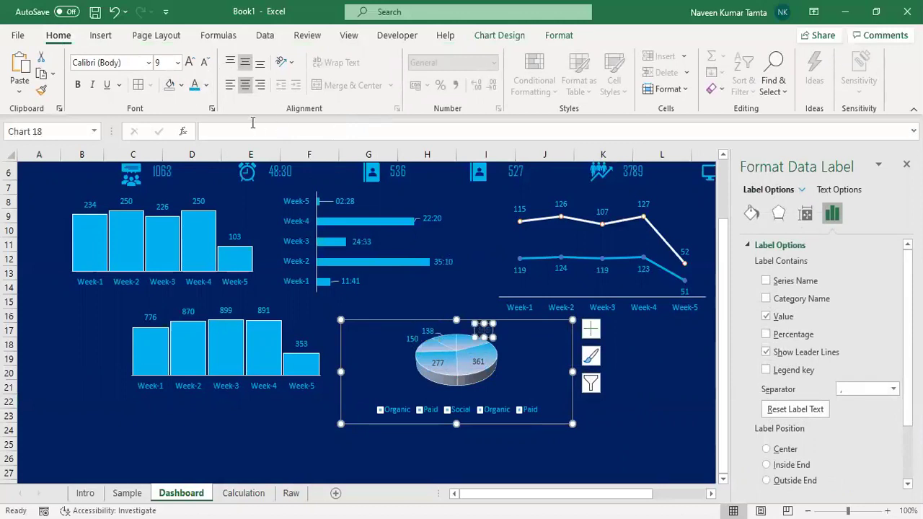
pyautogui.click(194, 85)
pyautogui.click(555, 383)
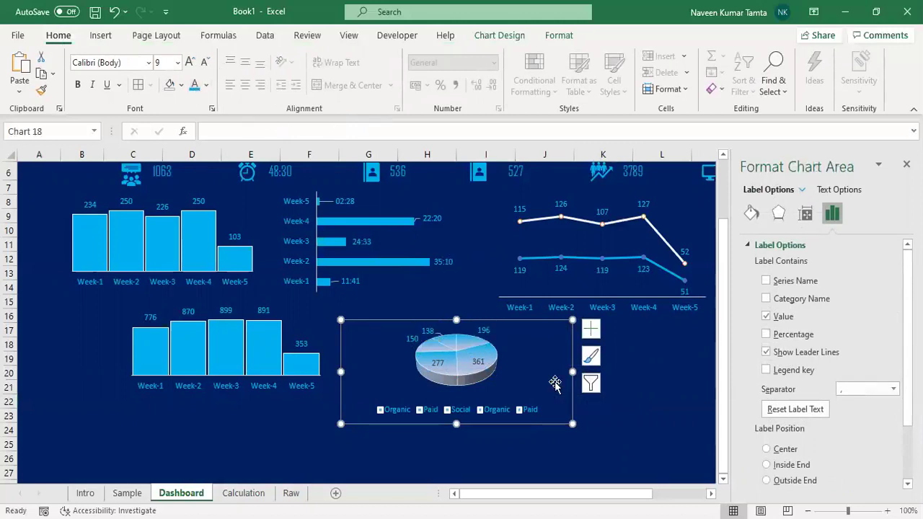
# Color the 277 and 361 data labels on the Viewers pie's front slices black
pyautogui.doubleClick(440, 362)
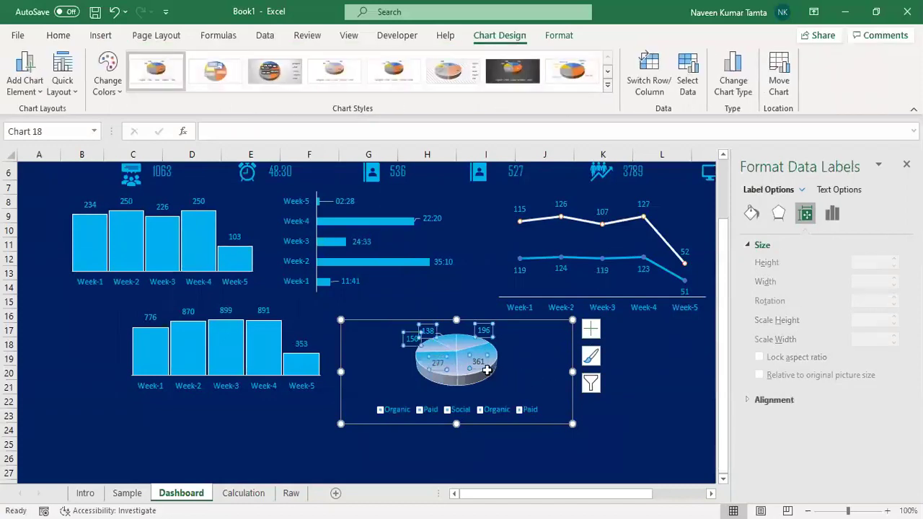
pyautogui.click(537, 380)
pyautogui.click(524, 452)
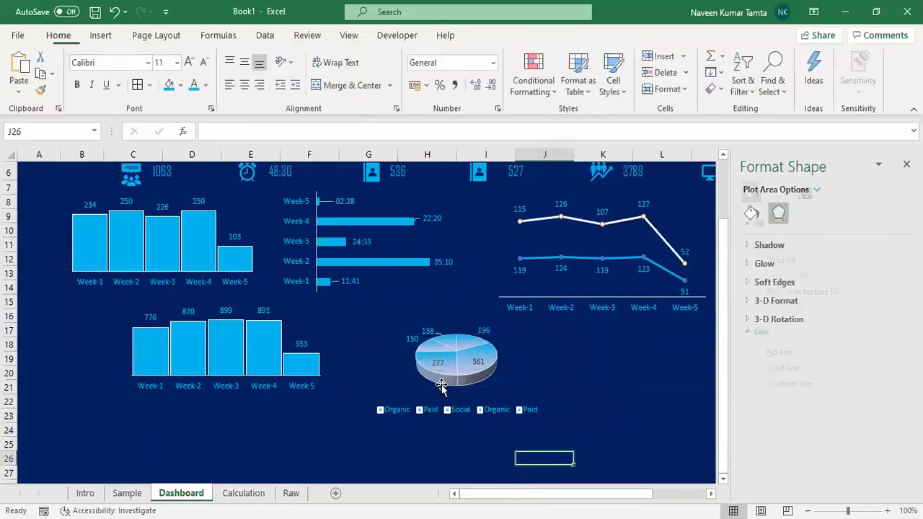
pyautogui.click(441, 366)
pyautogui.click(440, 367)
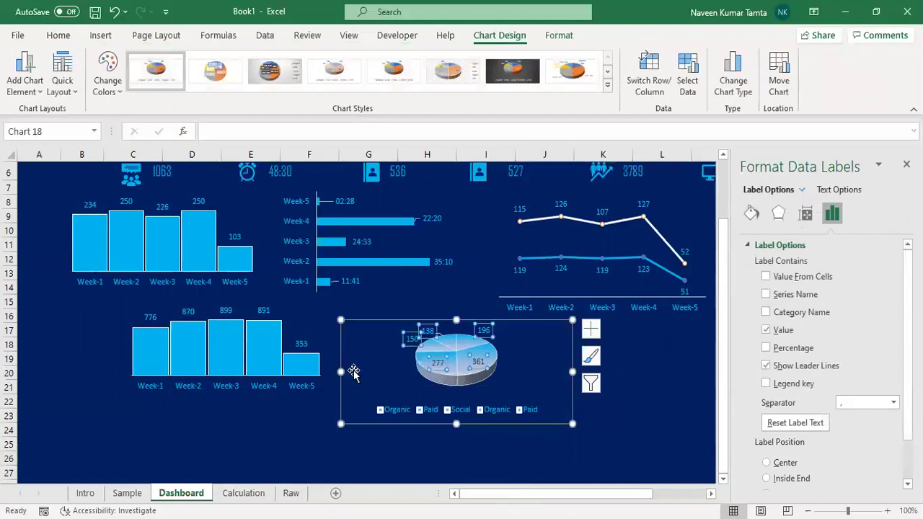
pyautogui.click(435, 360)
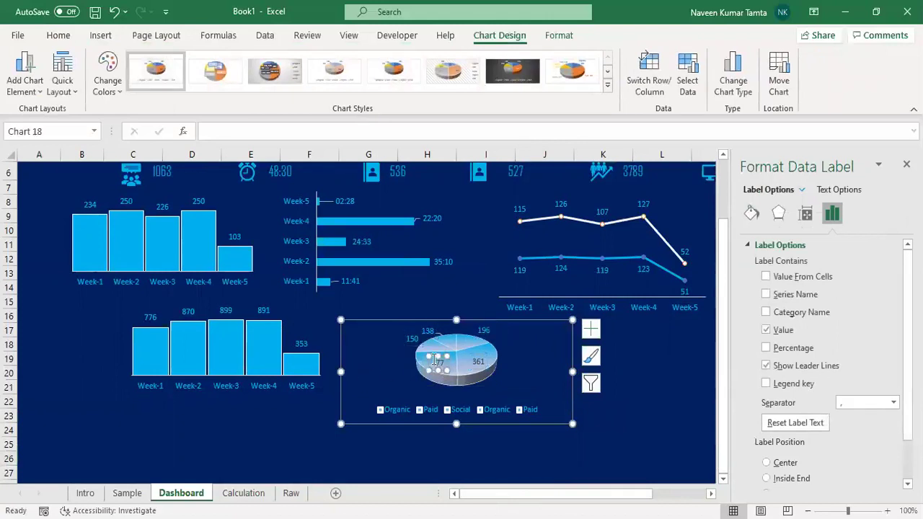
pyautogui.click(59, 34)
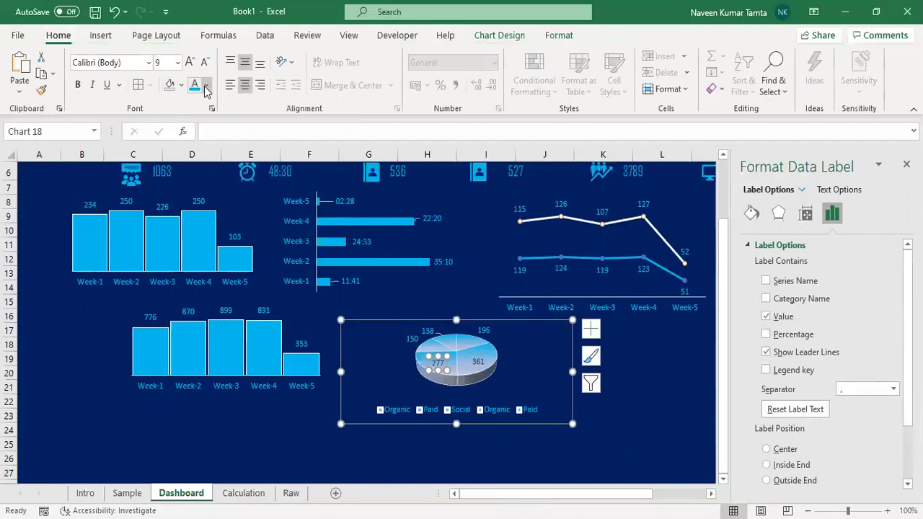
pyautogui.click(478, 361)
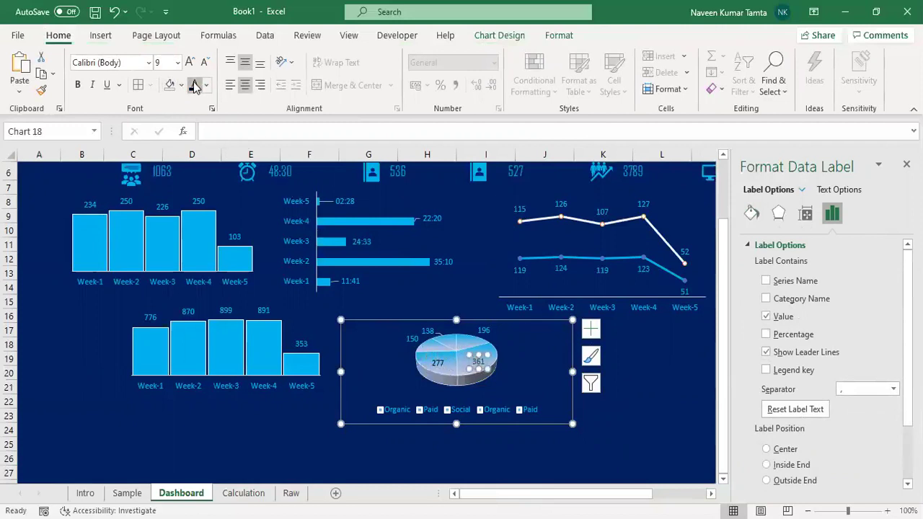
pyautogui.click(684, 404)
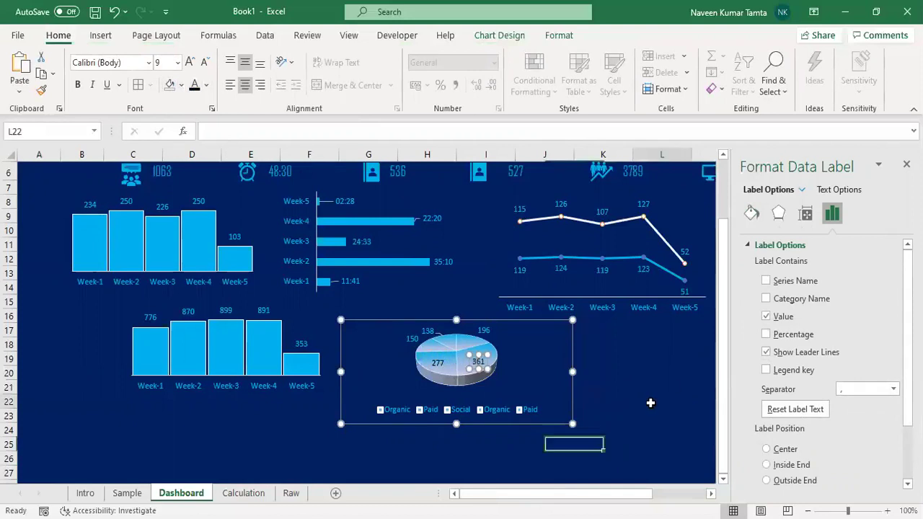
# Enlarge the Viewers pie chart upward to about row 14, narrow it to end within column J, and close the formatting options
pyautogui.click(448, 331)
pyautogui.moveTo(455, 319); pyautogui.dragTo(456, 291)
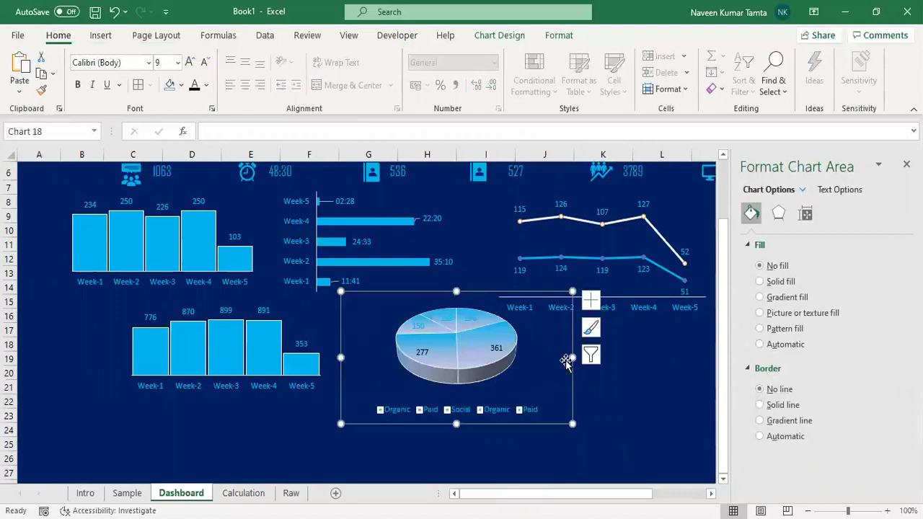
pyautogui.moveTo(571, 357); pyautogui.dragTo(543, 357)
pyautogui.click(624, 383)
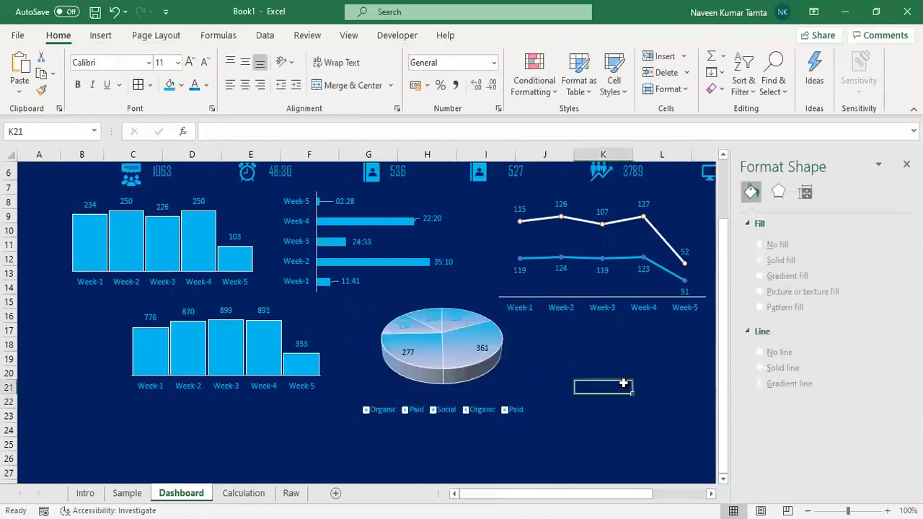
pyautogui.click(906, 163)
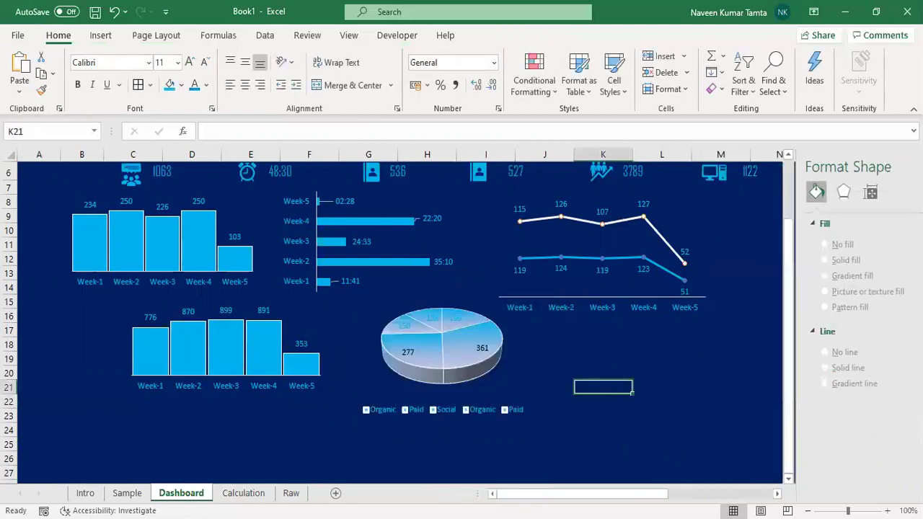
# Delete two empty rows above the dashboard's header band, starting at row 2
pyautogui.scroll(2, 461, 325)
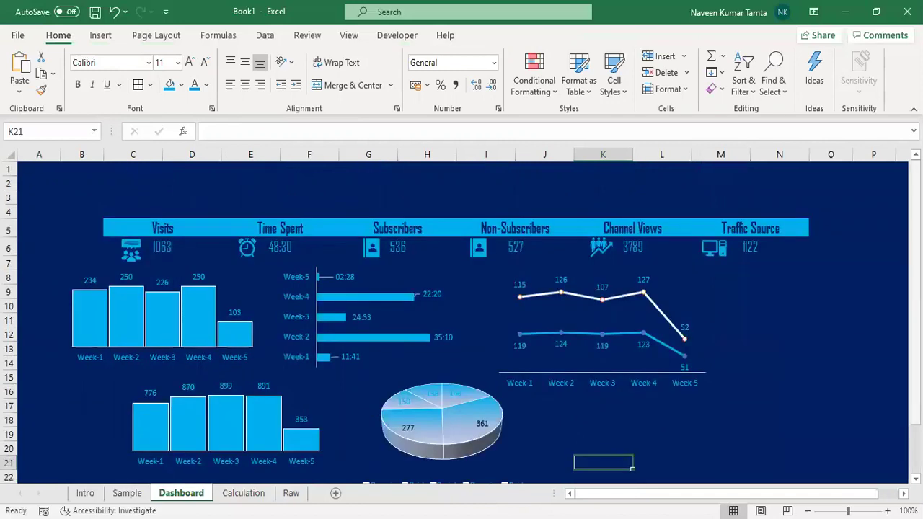
pyautogui.click(10, 182)
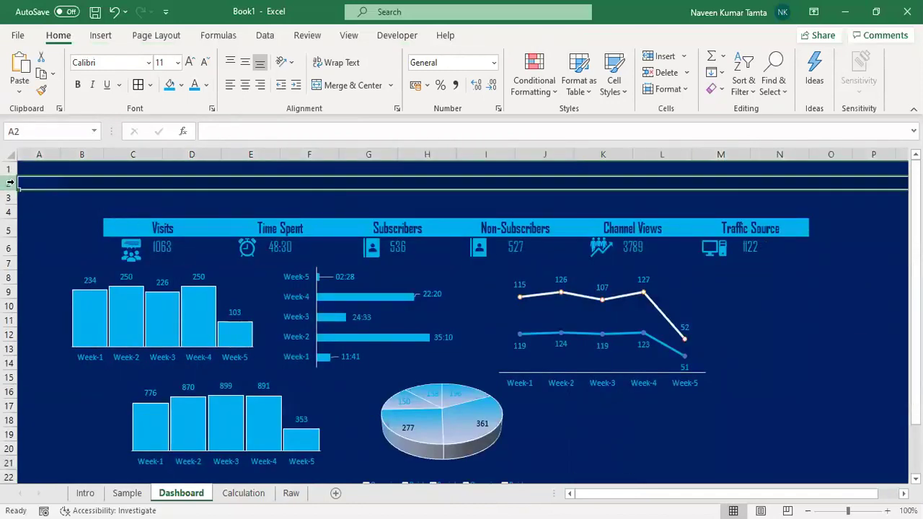
pyautogui.hotkey('ctrl', '-')
pyautogui.hotkey('ctrl', '-')
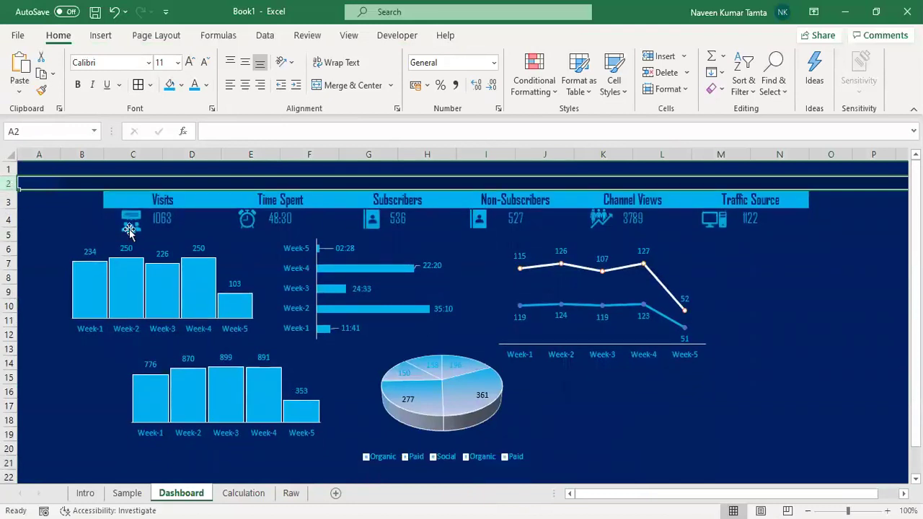
pyautogui.click(837, 387)
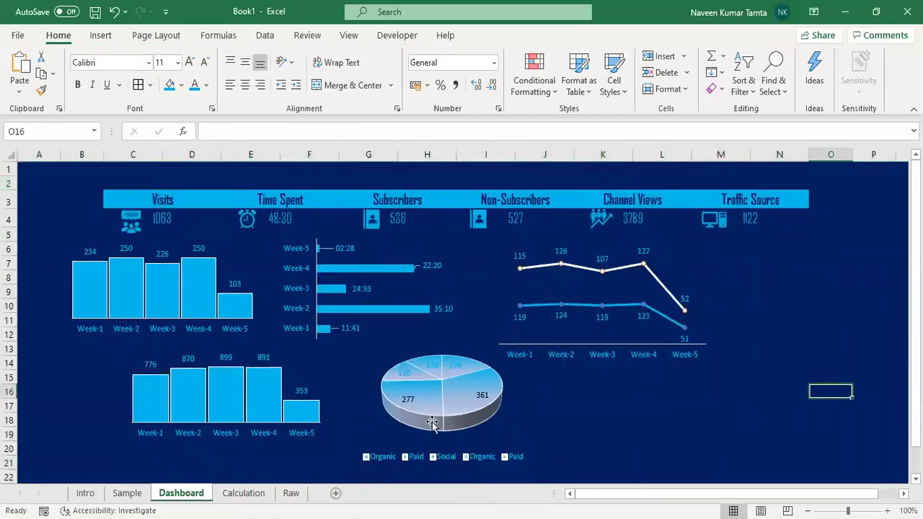
# Color the 150, 138 and 196 data labels on the Viewers pie's rear slices black
pyautogui.click(408, 374)
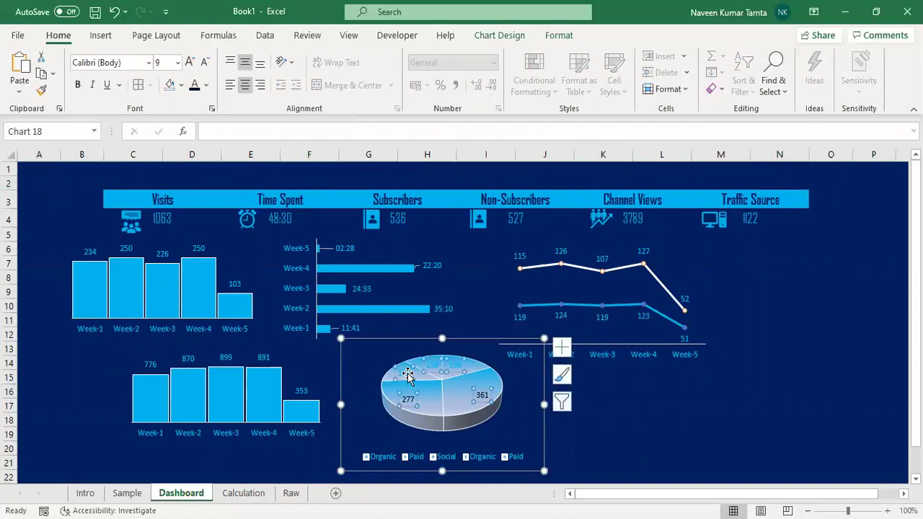
pyautogui.click(408, 373)
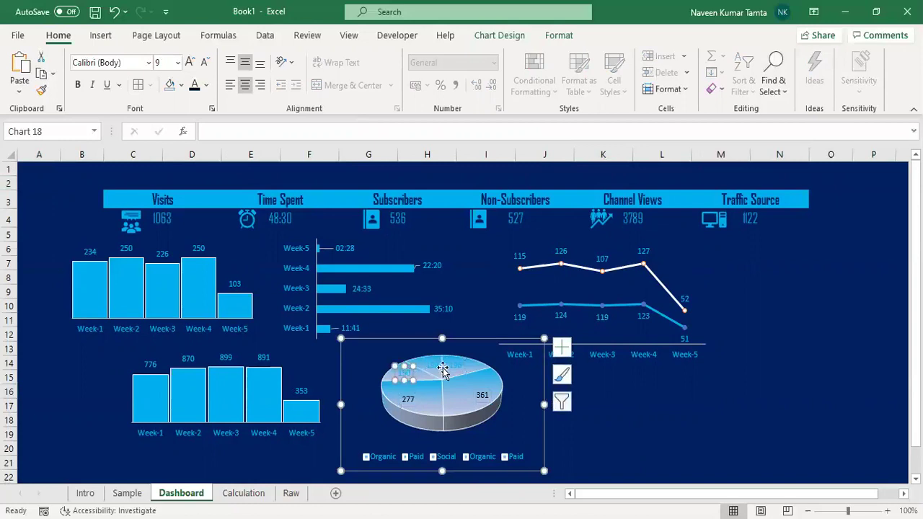
pyautogui.click(194, 86)
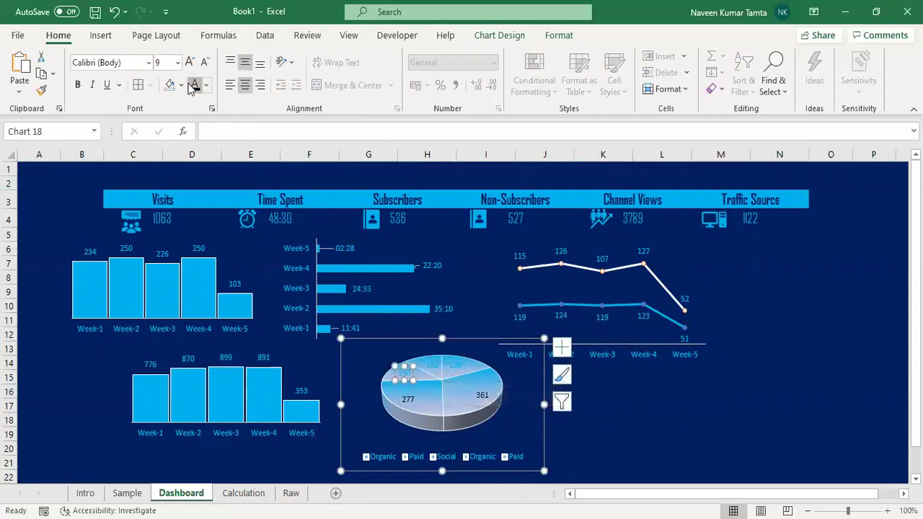
pyautogui.click(432, 368)
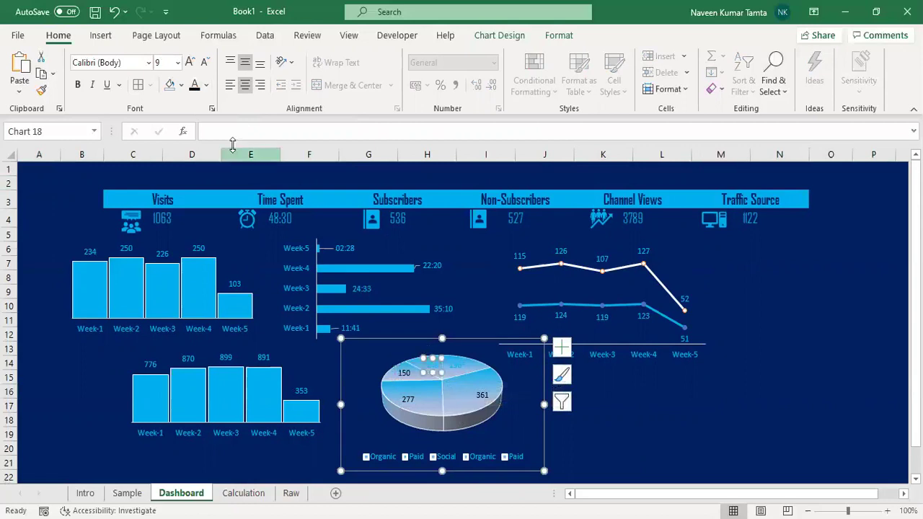
pyautogui.click(194, 86)
pyautogui.click(455, 366)
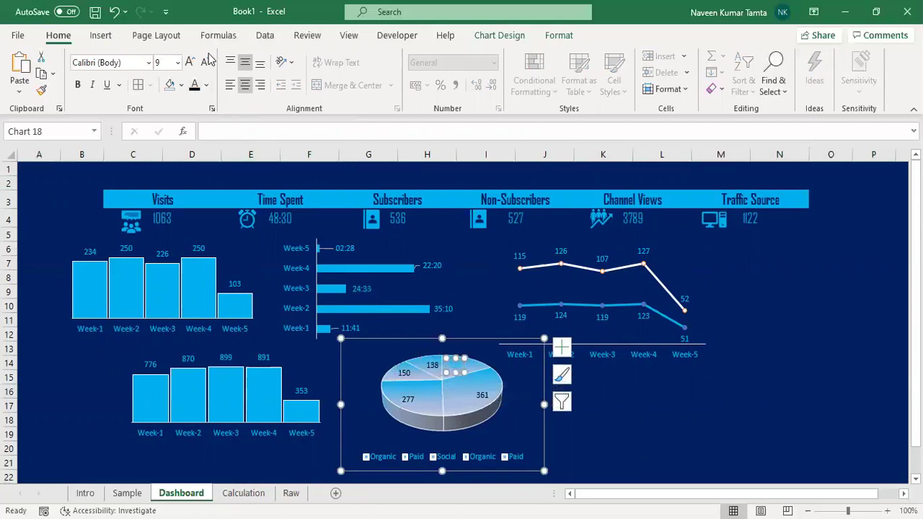
pyautogui.click(195, 86)
pyautogui.click(688, 412)
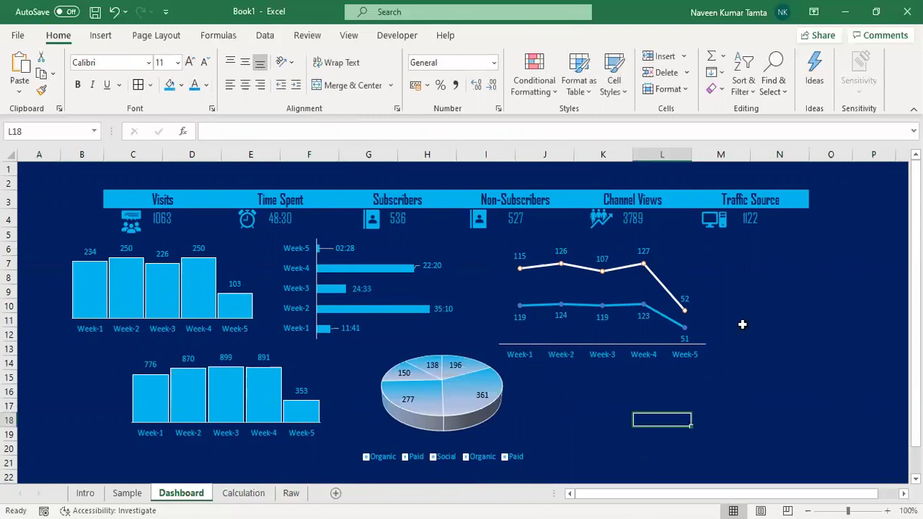
# Swap the Subscribers line chart out for the Viewers pie chart beside the Time Spent bars, shortening the pie chart to end in row 13
pyautogui.click(666, 256)
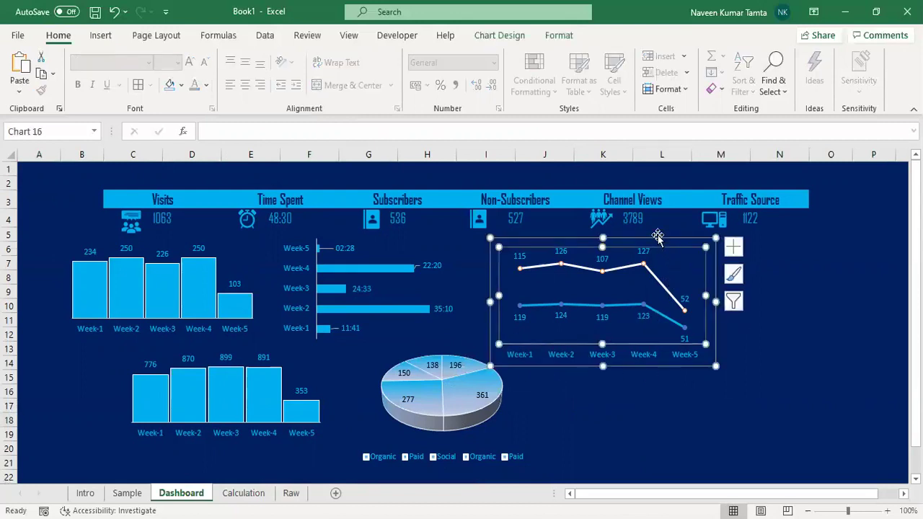
pyautogui.moveTo(657, 237); pyautogui.dragTo(772, 378)
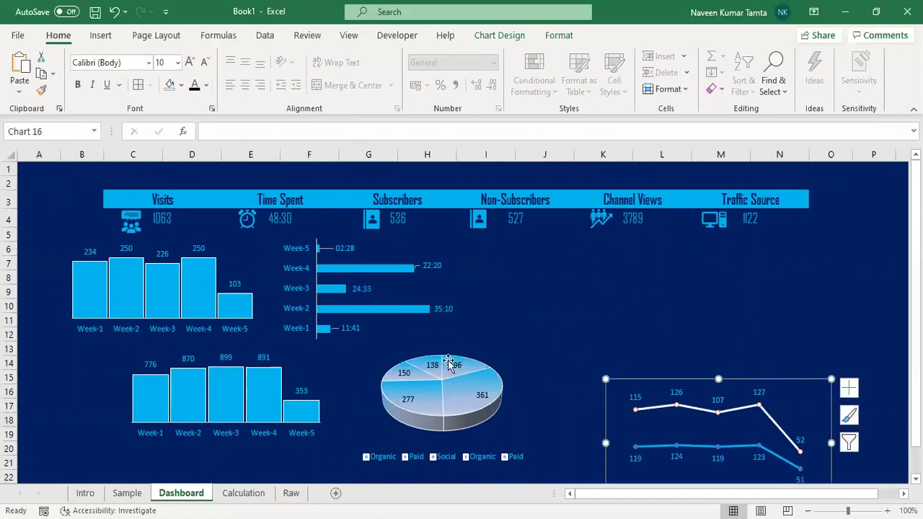
pyautogui.click(451, 359)
pyautogui.moveTo(483, 339); pyautogui.dragTo(633, 230)
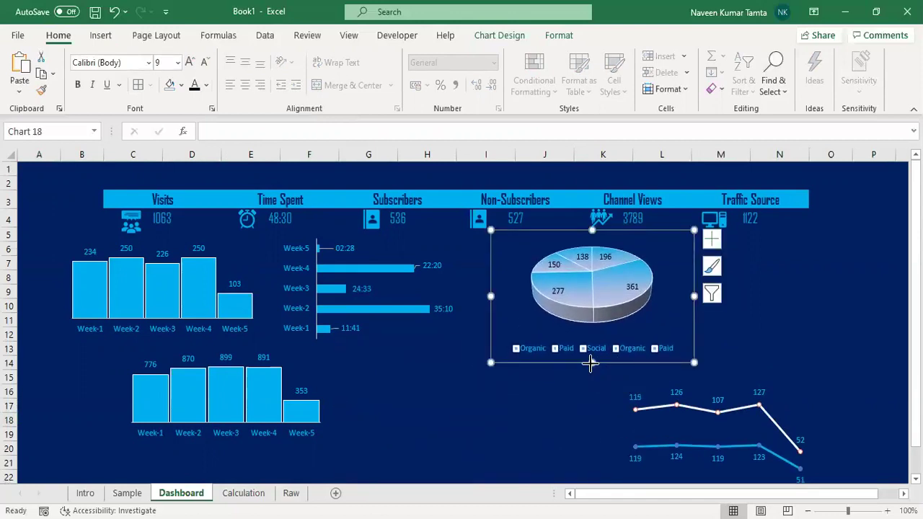
pyautogui.moveTo(591, 365); pyautogui.dragTo(591, 342)
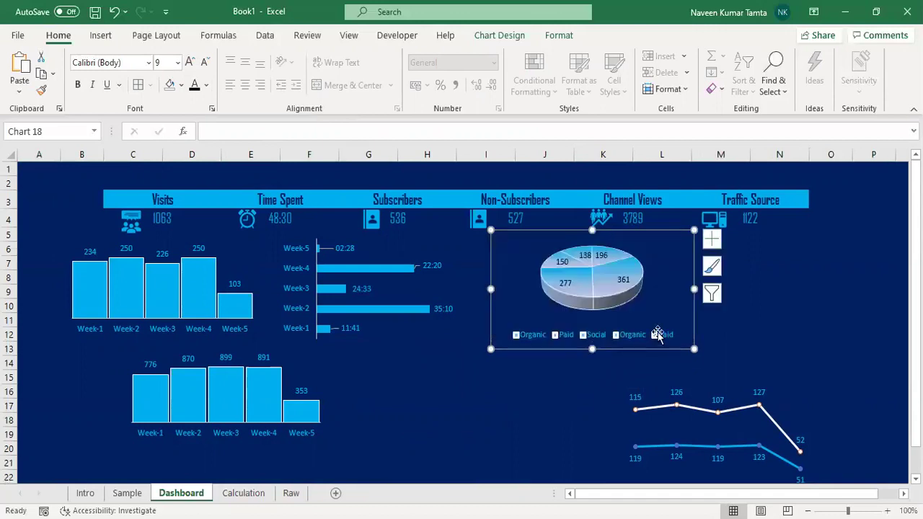
# Move the Subscribers line chart into the lower row of charts, beneath the gap between the Time Spent bars and the pie
pyautogui.click(711, 392)
pyautogui.moveTo(732, 379); pyautogui.dragTo(507, 343)
pyautogui.click(732, 364)
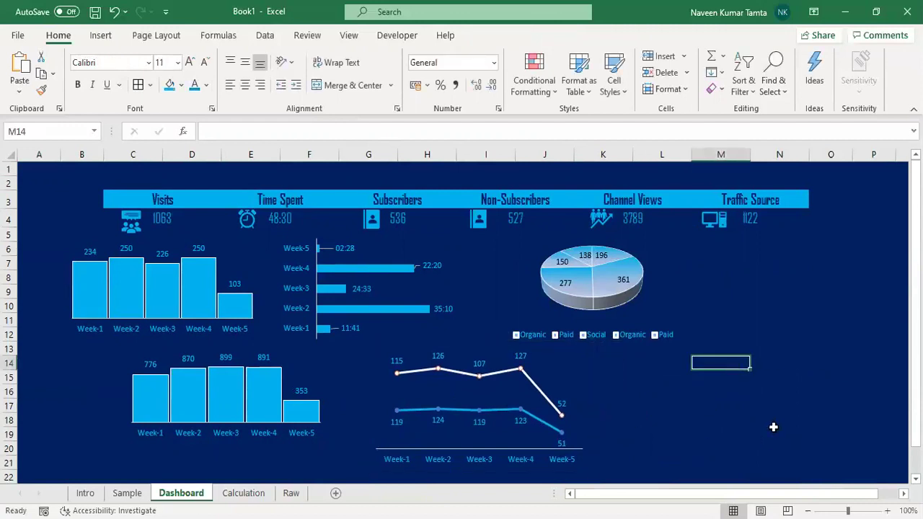
# Align the Channel Views column chart under the Visits chart and shift the Subscribers line chart to sit under the Time Spent bars
pyautogui.click(249, 436)
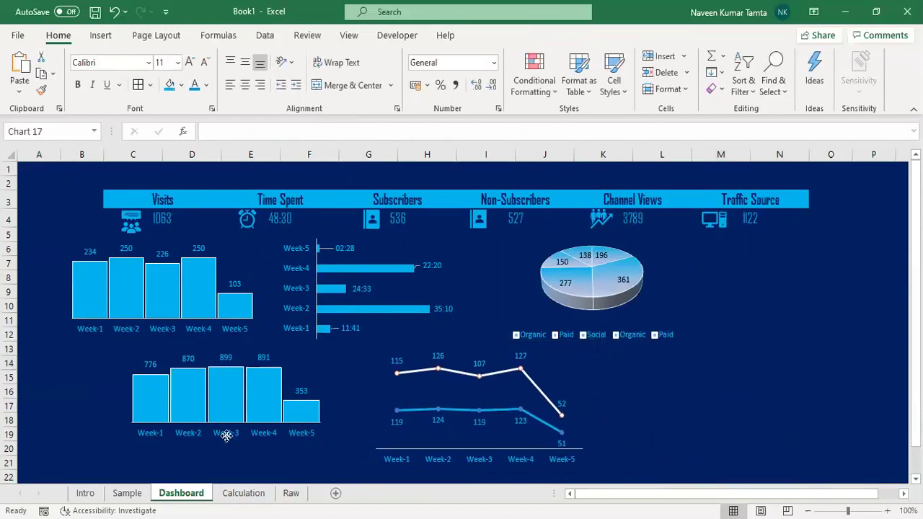
pyautogui.moveTo(267, 352); pyautogui.dragTo(207, 354)
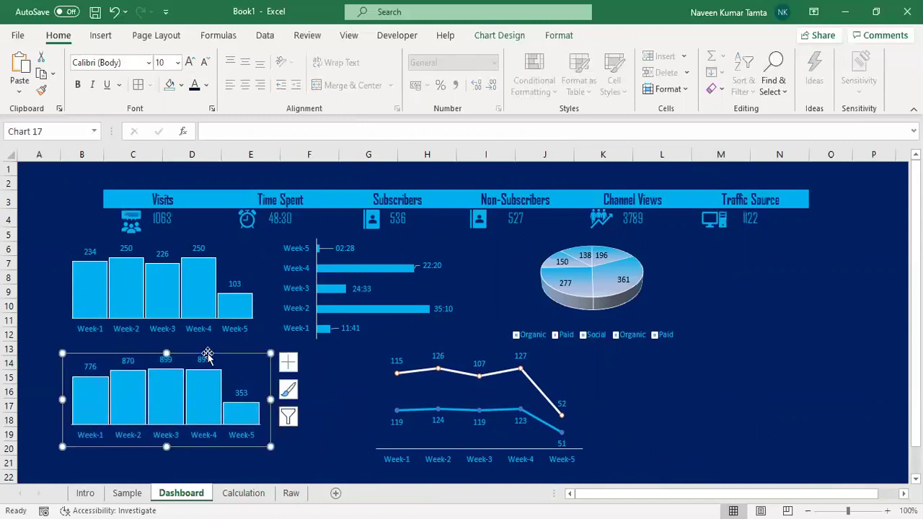
pyautogui.click(449, 362)
pyautogui.moveTo(478, 344); pyautogui.dragTo(401, 347)
pyautogui.click(646, 399)
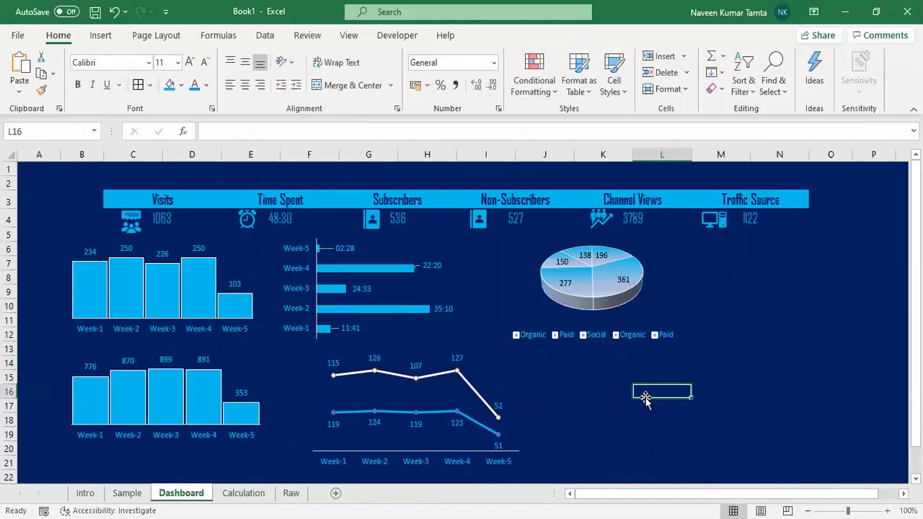
# Insert one empty row above row 1 of the dashboard sheet
pyautogui.press('Up')
pyautogui.press('Up')
pyautogui.press('Up')
pyautogui.press('Up')
pyautogui.press('Up')
pyautogui.press('Up')
pyautogui.press('Up')
pyautogui.press('Up')
pyautogui.press('Up')
pyautogui.press('Up')
pyautogui.press('Up')
pyautogui.press('Up')
pyautogui.press('Up')
pyautogui.press('Up')
pyautogui.press('Up')
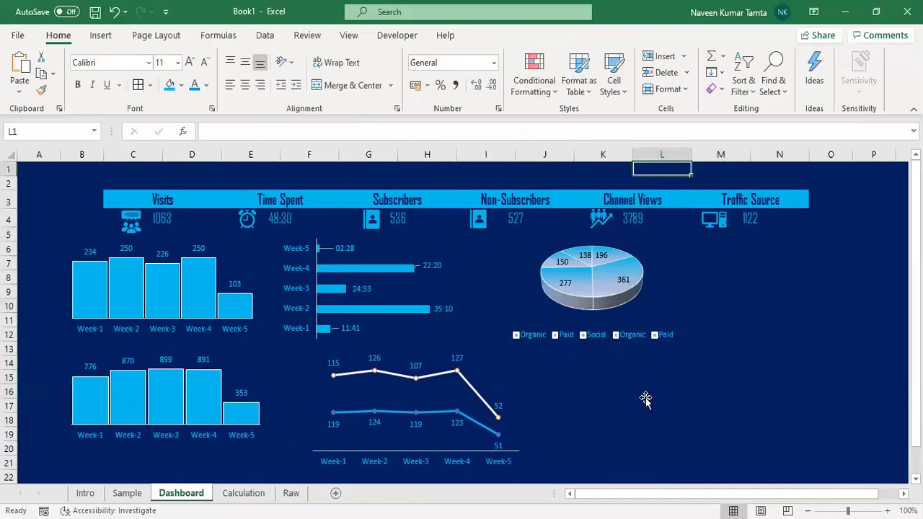
pyautogui.press('Left')
pyautogui.press('Left')
pyautogui.press('Left')
pyautogui.press('Left')
pyautogui.press('Left')
pyautogui.press('Left')
pyautogui.press('Left')
pyautogui.press('Left')
pyautogui.press('Left')
pyautogui.press('Left')
pyautogui.press('Left')
pyautogui.press('Right')
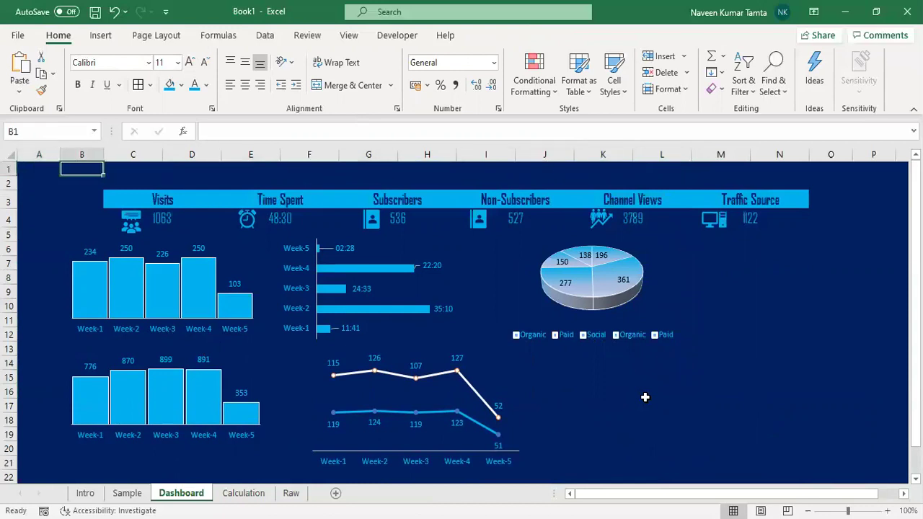
pyautogui.press('Left')
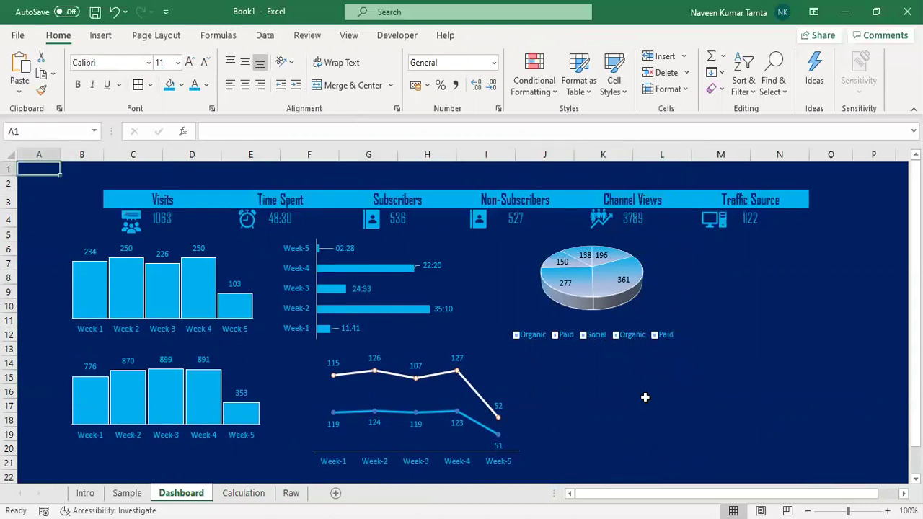
pyautogui.hotkey('shift', 'space')
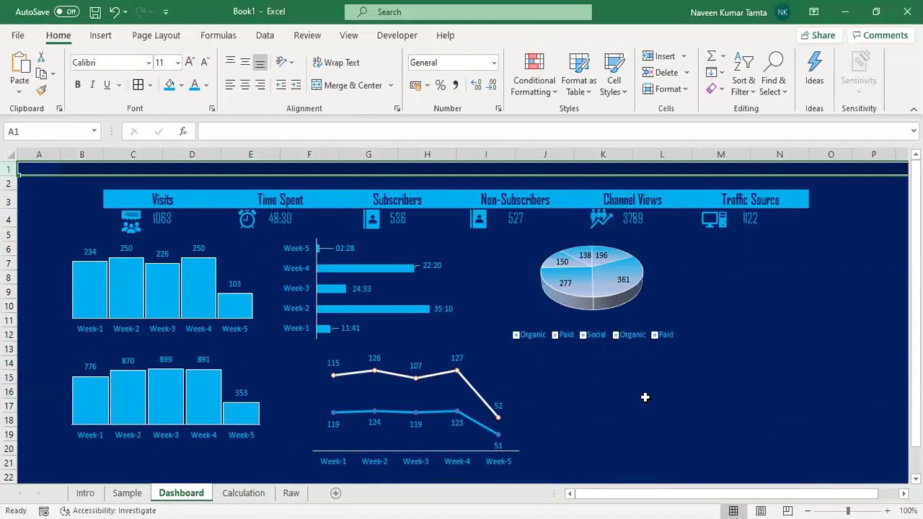
pyautogui.hotkey('ctrl', 'shift', '+')
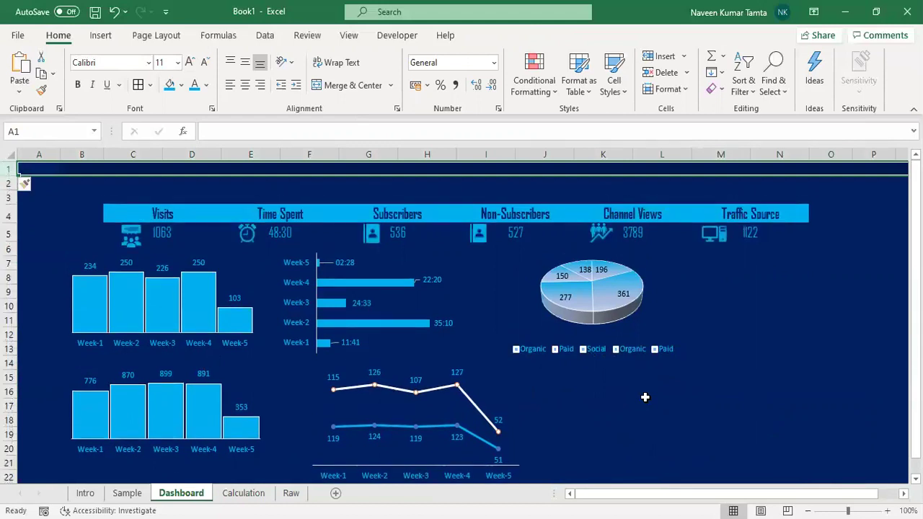
# Add a text box over rows 1 and 2, from column A to the start of column E, reading "Performance Dashboard"
pyautogui.click(649, 446)
pyautogui.click(101, 35)
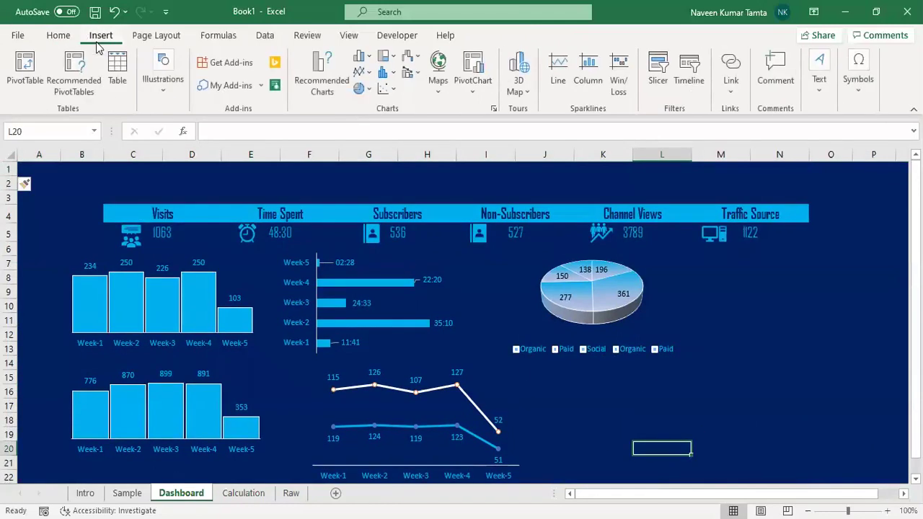
pyautogui.click(158, 101)
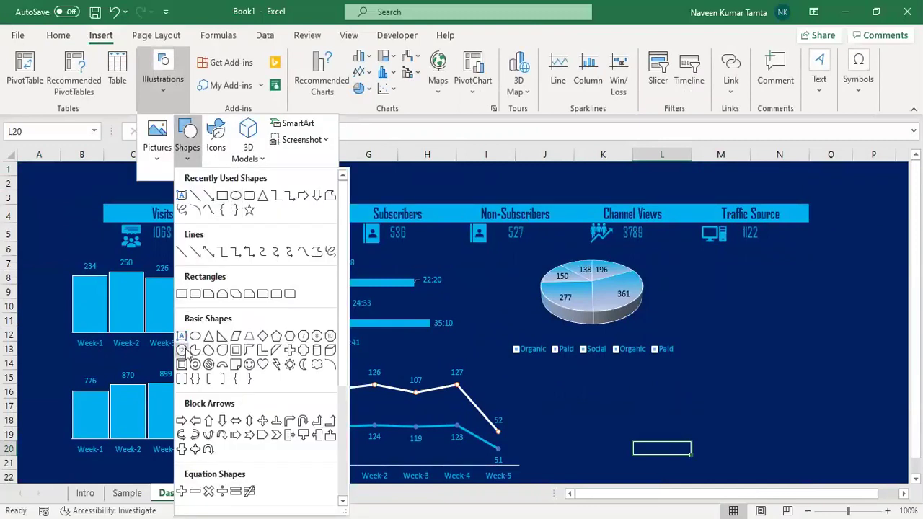
pyautogui.click(182, 336)
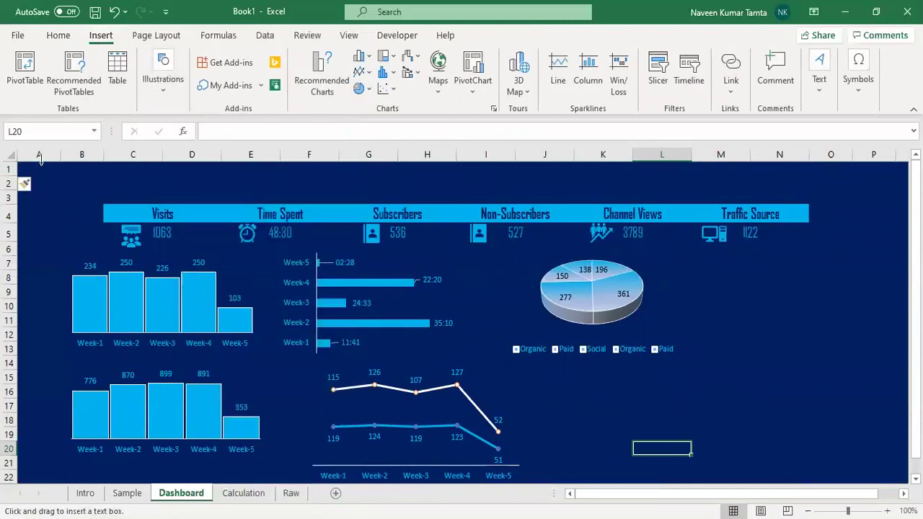
pyautogui.moveTo(42, 174); pyautogui.dragTo(229, 188)
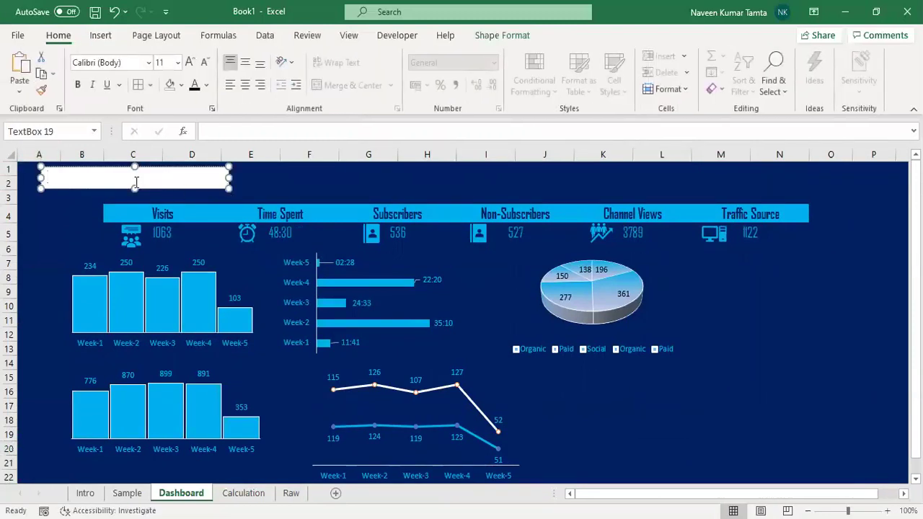
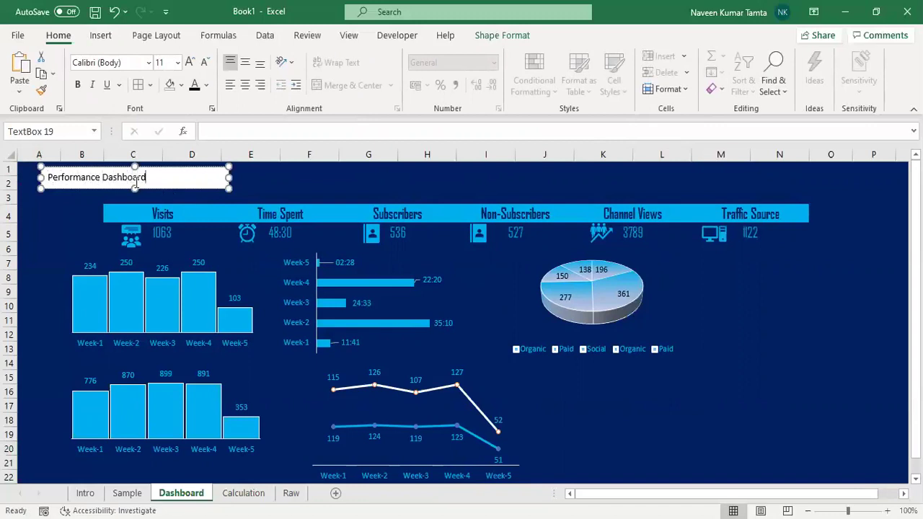
# Format the Performance Dashboard title as Agency FB at size 16, centered both horizontally and vertically
pyautogui.moveTo(147, 178); pyautogui.dragTo(45, 177)
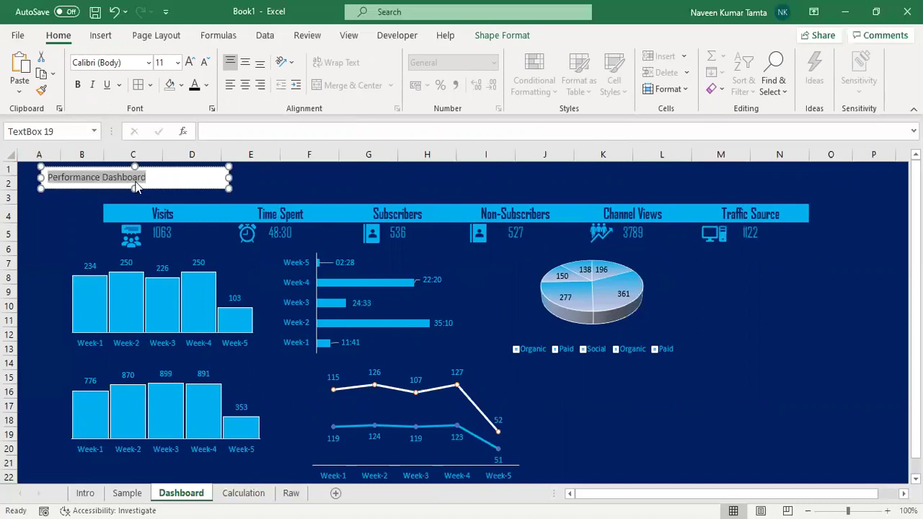
pyautogui.click(188, 63)
pyautogui.click(188, 62)
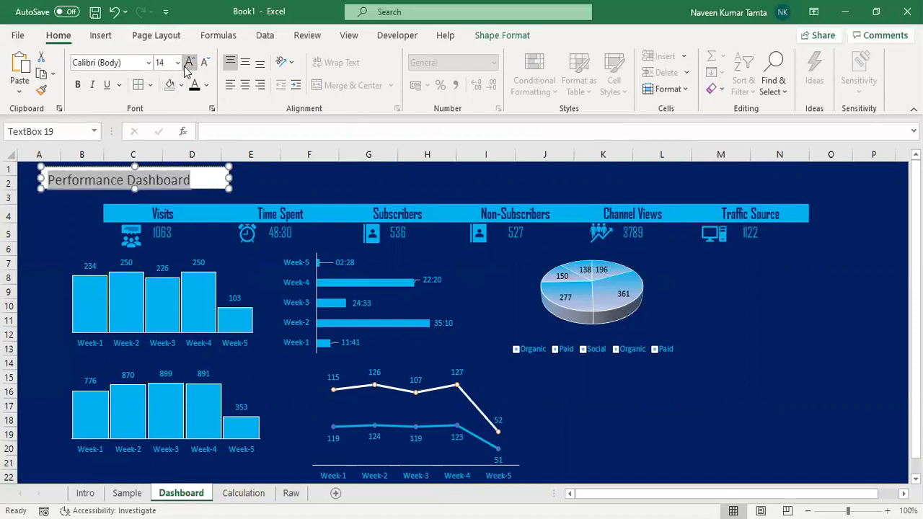
pyautogui.click(245, 85)
pyautogui.click(246, 64)
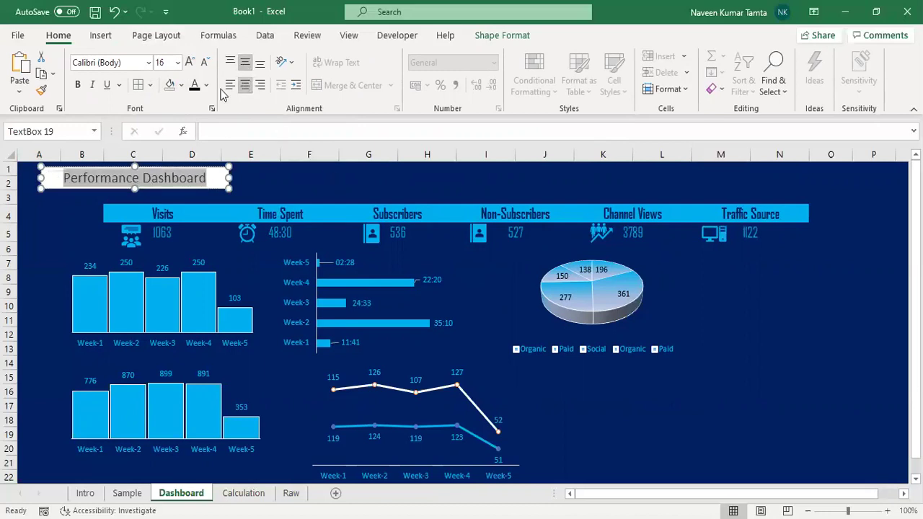
pyautogui.click(148, 63)
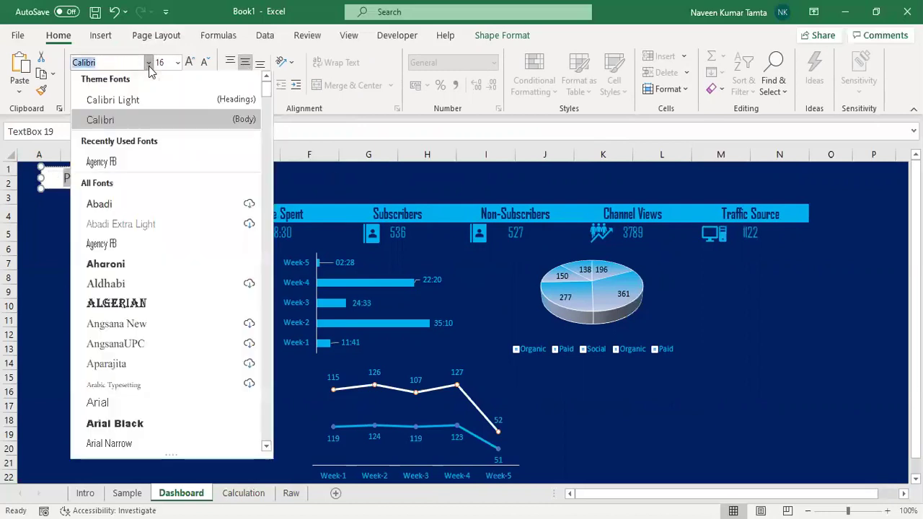
pyautogui.click(108, 163)
pyautogui.click(359, 180)
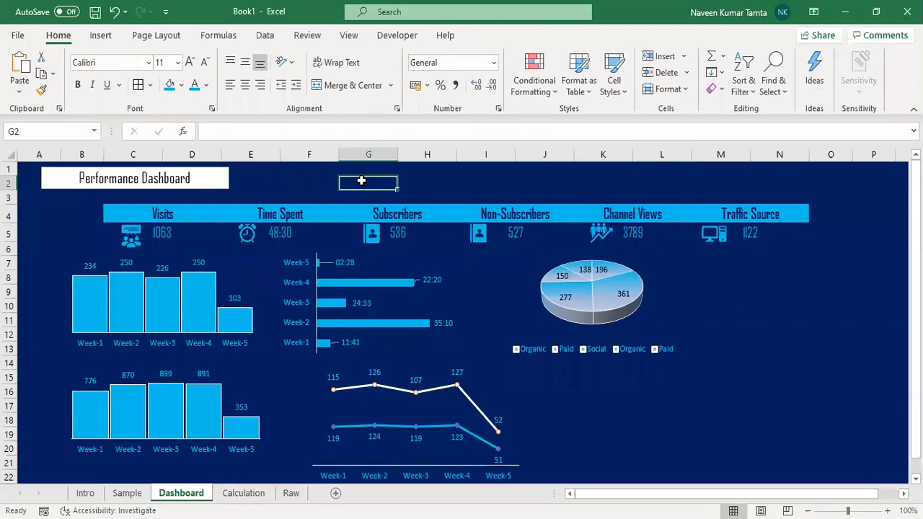
# Remove the fill and outline from the Performance Dashboard text box
pyautogui.click(228, 173)
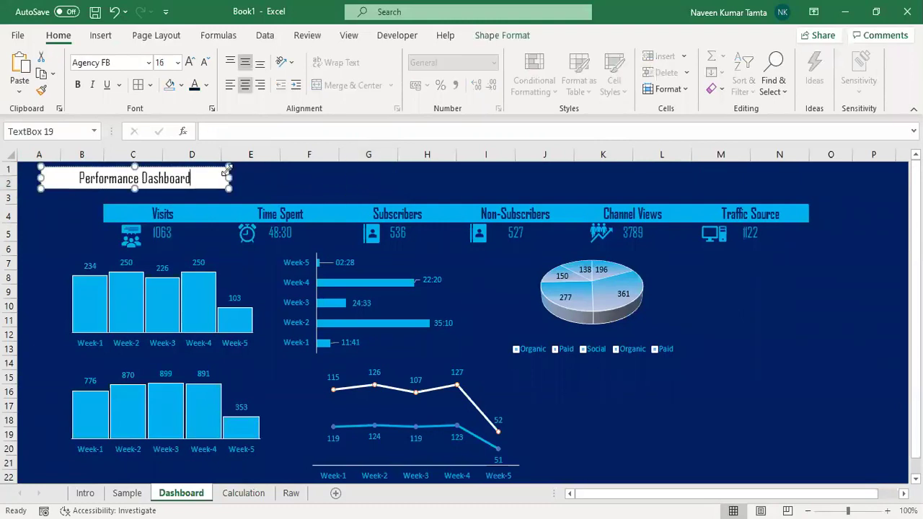
pyautogui.click(502, 35)
pyautogui.click(311, 56)
pyautogui.click(311, 73)
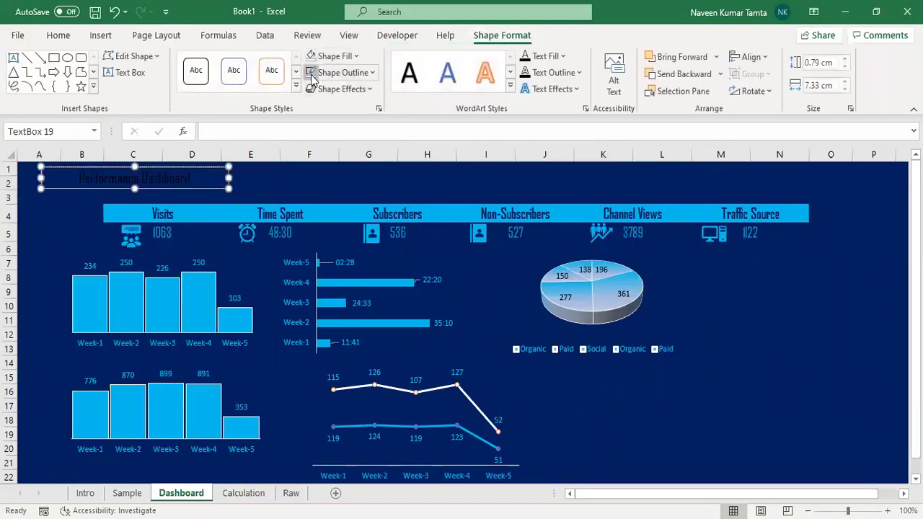
# Make the whole Performance Dashboard title light blue and bold
pyautogui.hotkey('ctrl', 'Left')
pyautogui.hotkey('ctrl', 'shift', 'Left')
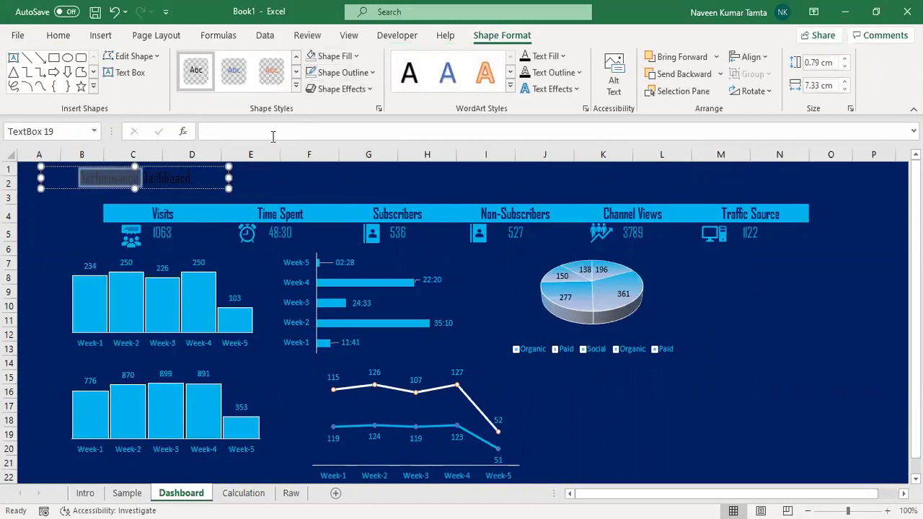
pyautogui.press('Left')
pyautogui.hotkey('ctrl', 'a')
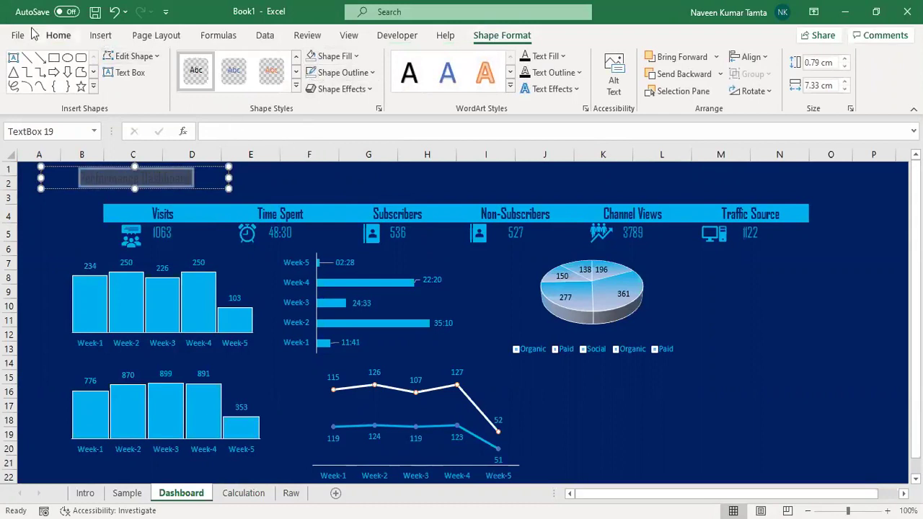
pyautogui.click(60, 41)
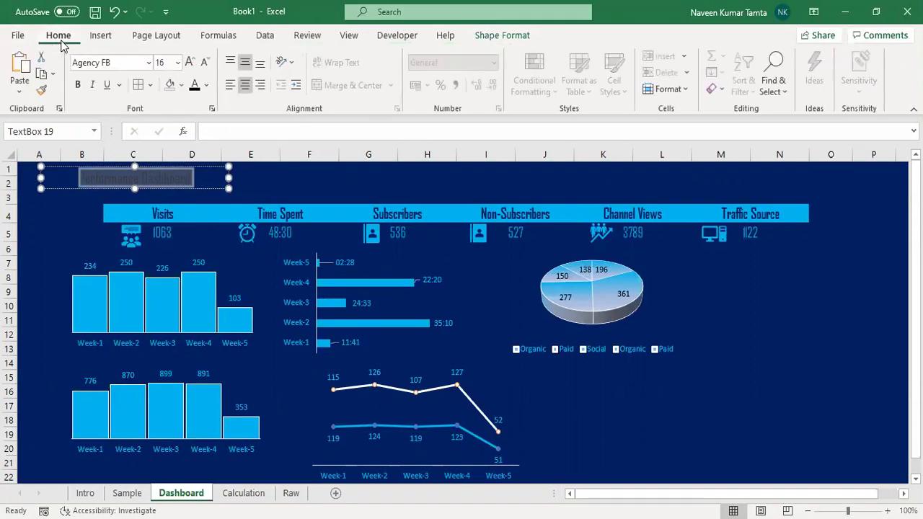
pyautogui.click(205, 86)
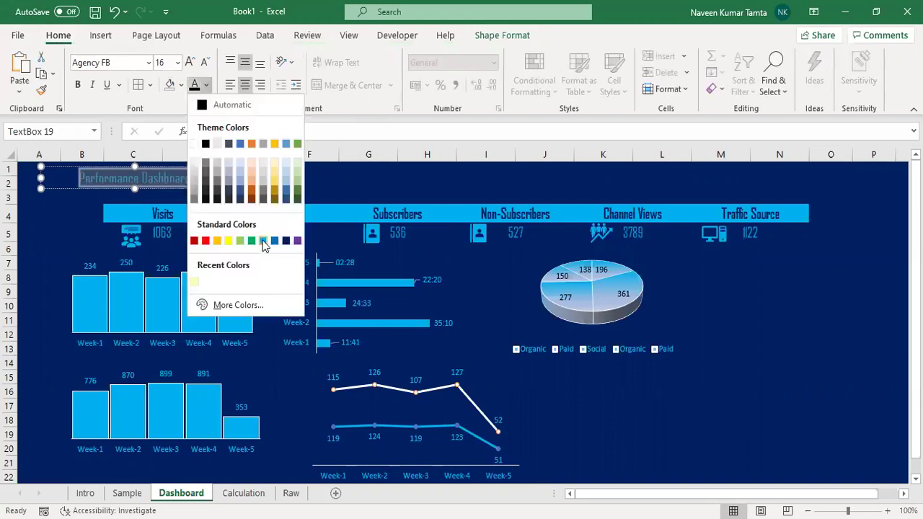
pyautogui.click(263, 243)
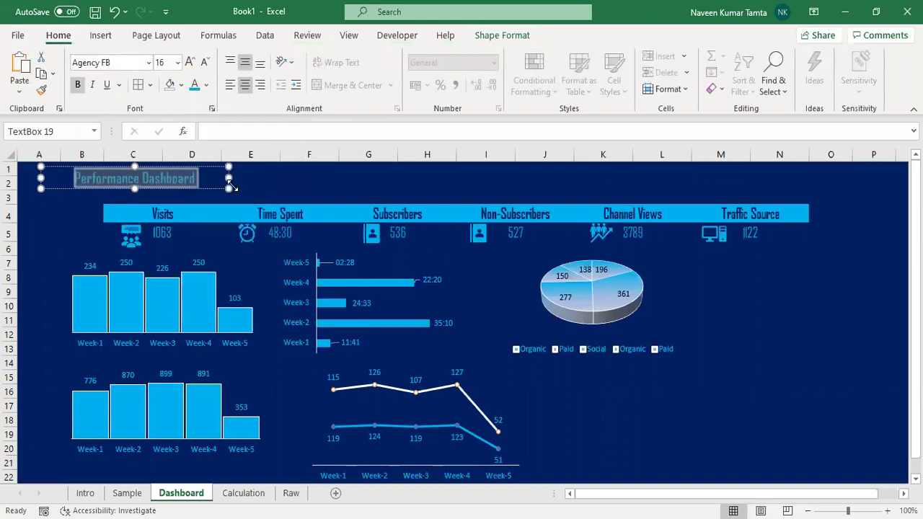
# Enlarge the title's font several sizes, widen its text box to fit one line, and place it above the header band across columns F to J
pyautogui.moveTo(229, 178); pyautogui.dragTo(472, 170)
pyautogui.click(189, 63)
pyautogui.click(190, 63)
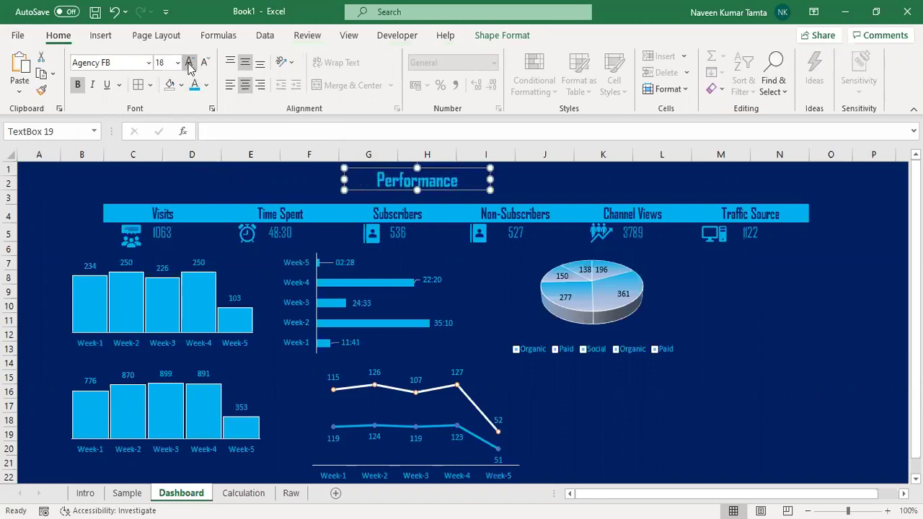
pyautogui.click(189, 63)
pyautogui.click(190, 64)
pyautogui.moveTo(490, 179); pyautogui.dragTo(582, 180)
pyautogui.moveTo(462, 191); pyautogui.dragTo(409, 164)
pyautogui.click(720, 389)
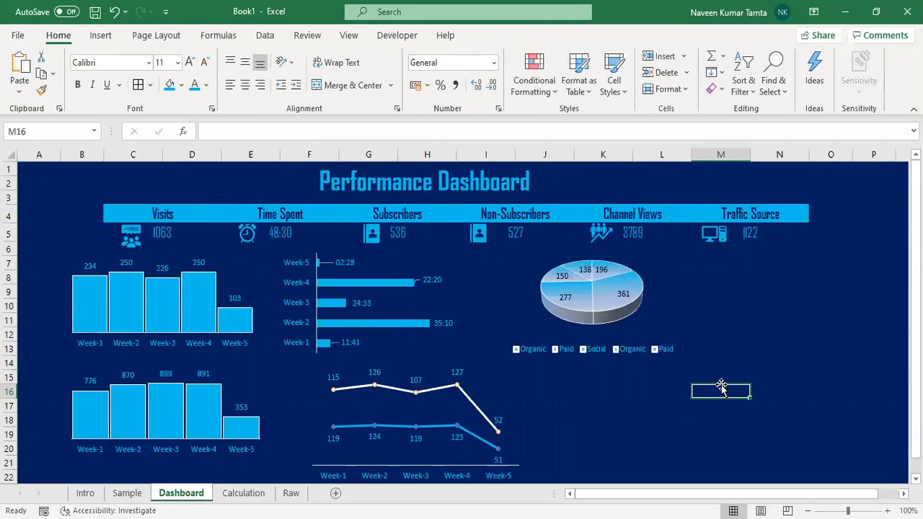
pyautogui.press('Up')
pyautogui.press('Up')
pyautogui.press('Up')
pyautogui.press('Up')
pyautogui.press('Up')
pyautogui.press('Up')
pyautogui.press('Up')
pyautogui.press('Up')
pyautogui.press('Up')
pyautogui.press('Up')
pyautogui.press('Up')
pyautogui.press('Up')
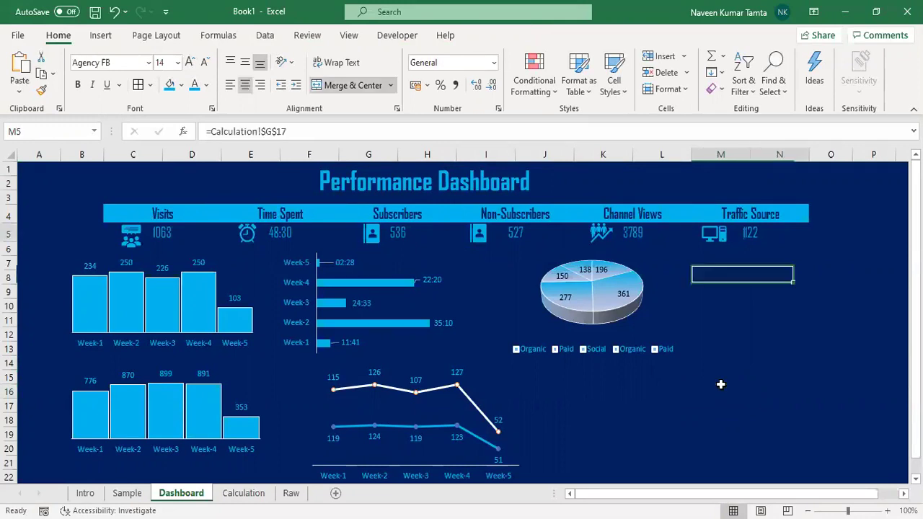
pyautogui.press('Left')
pyautogui.press('Left')
pyautogui.press('Left')
pyautogui.press('Left')
pyautogui.press('Left')
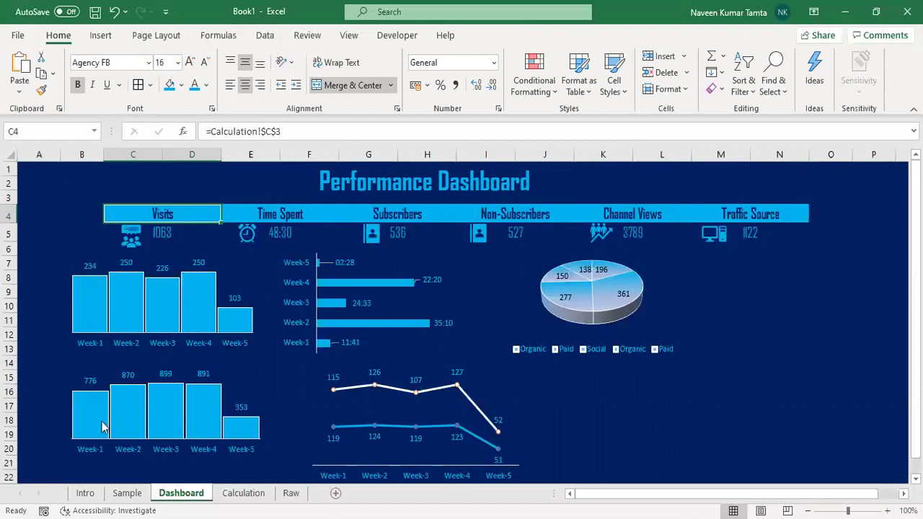
# Insert a text box below the pie chart and enter the text Visits
pyautogui.moveTo(85, 405)
pyautogui.click(101, 36)
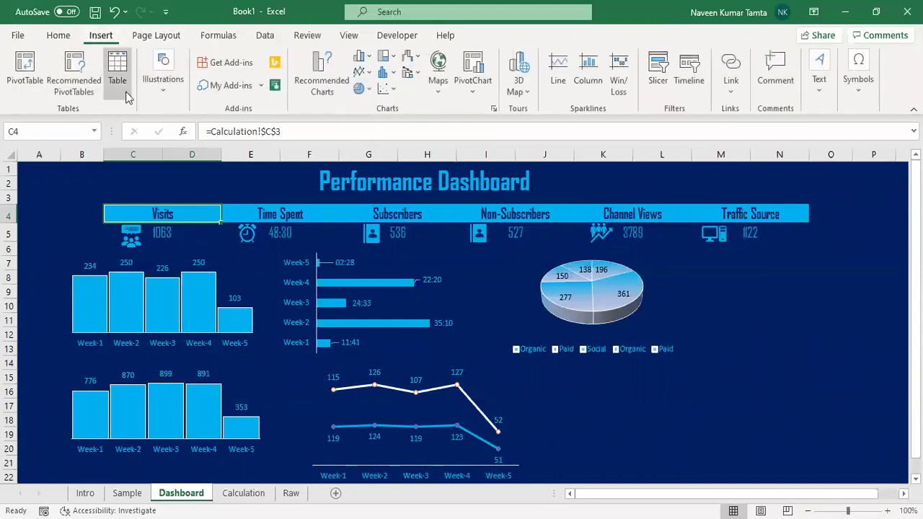
pyautogui.click(167, 91)
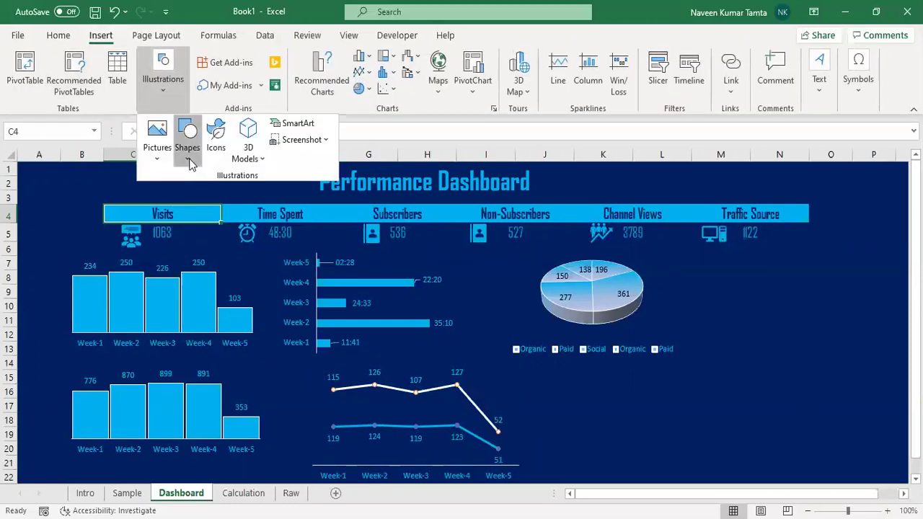
pyautogui.click(190, 163)
pyautogui.click(184, 189)
pyautogui.moveTo(596, 397); pyautogui.dragTo(696, 419)
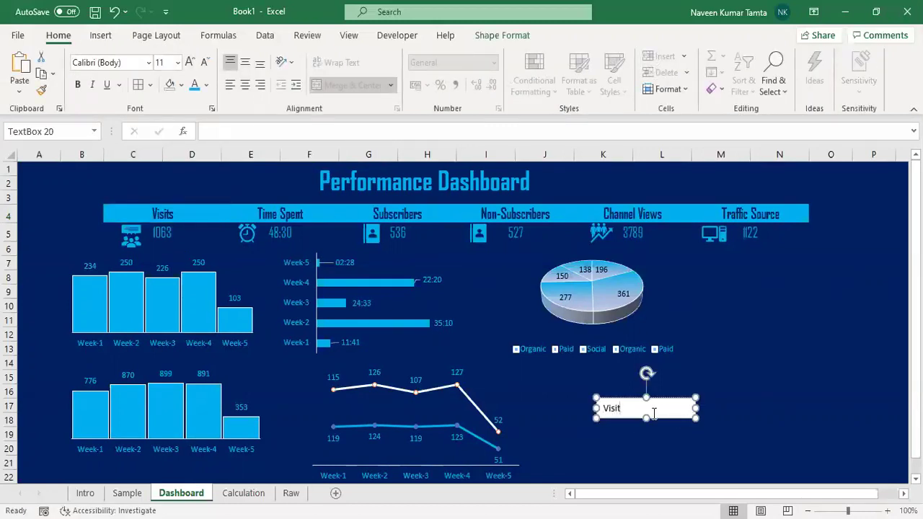
# Make the Visits text bold Agency FB and narrow its text box to about 1.3 cm wide
pyautogui.hotkey('ctrl', 'a')
pyautogui.click(77, 84)
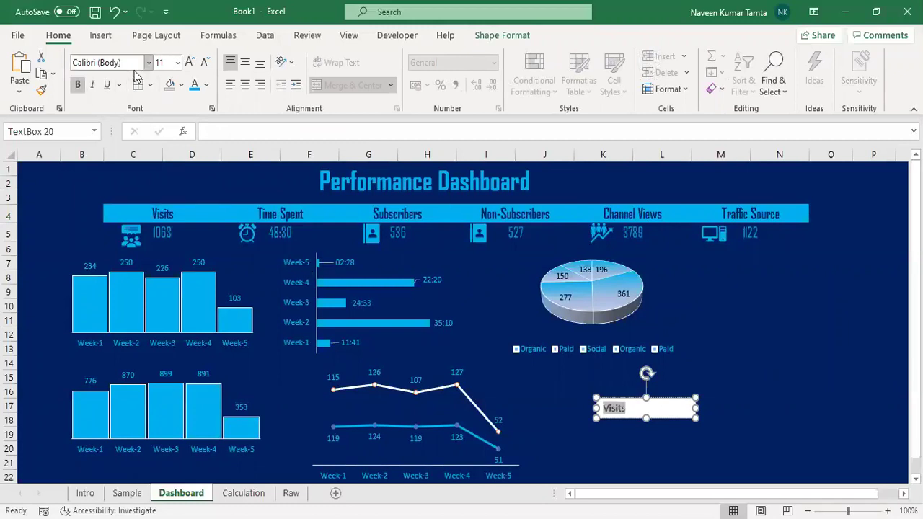
pyautogui.click(147, 64)
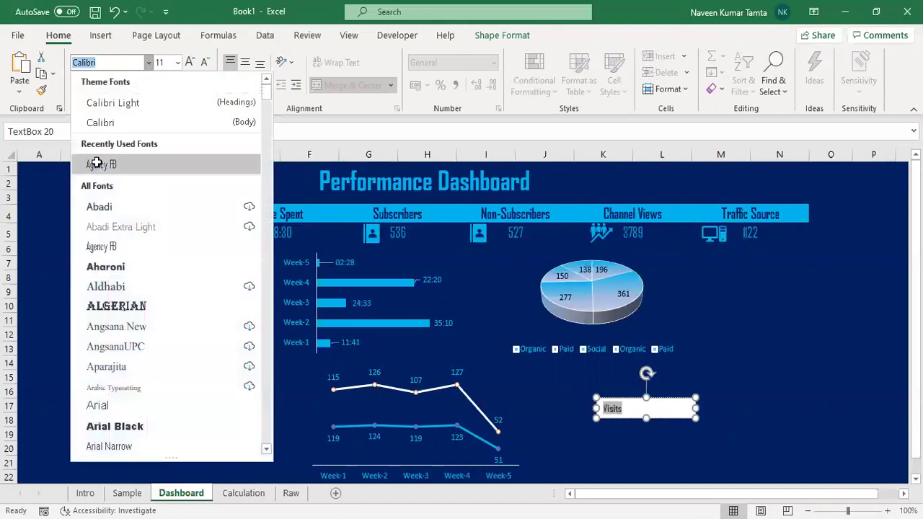
pyautogui.click(99, 160)
pyautogui.moveTo(695, 409); pyautogui.dragTo(632, 409)
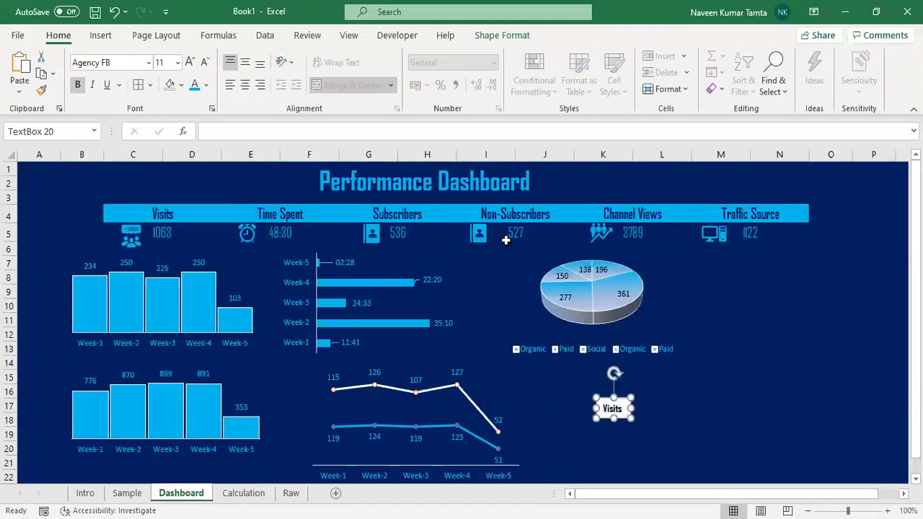
# Color the Visits text light blue and center it horizontally and vertically in its text box
pyautogui.moveTo(622, 409); pyautogui.dragTo(584, 405)
pyautogui.click(193, 84)
pyautogui.click(750, 398)
pyautogui.click(626, 405)
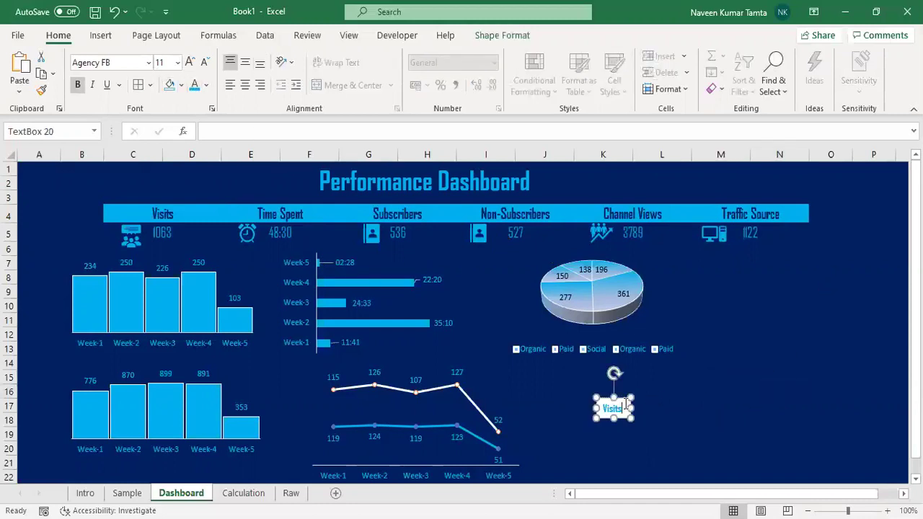
pyautogui.click(245, 62)
# Remove the Visits text box's fill and outline, and place it in column A beside the upper column chart
pyautogui.click(516, 38)
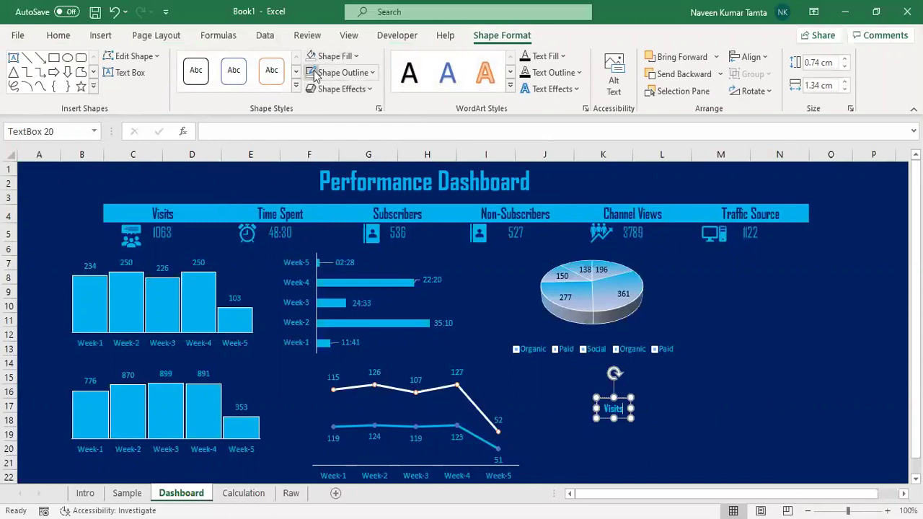
pyautogui.click(718, 391)
pyautogui.click(614, 403)
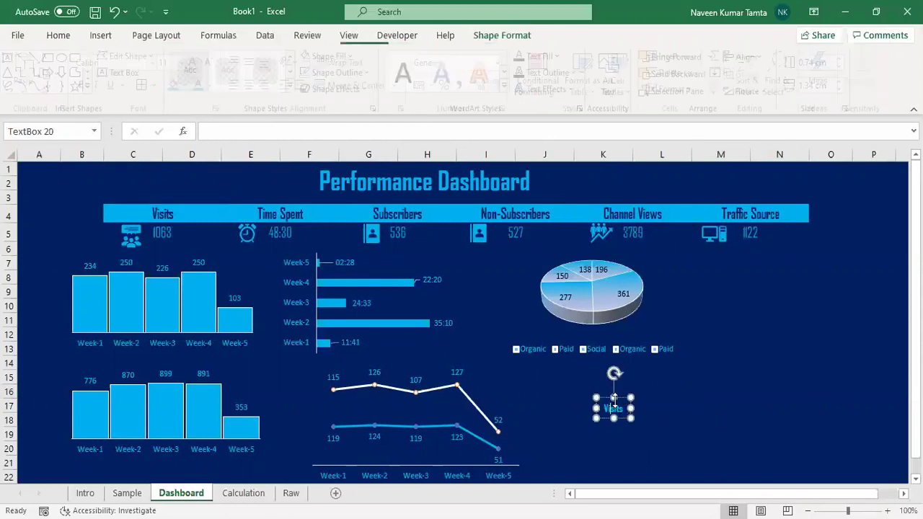
pyautogui.moveTo(614, 404); pyautogui.dragTo(59, 290)
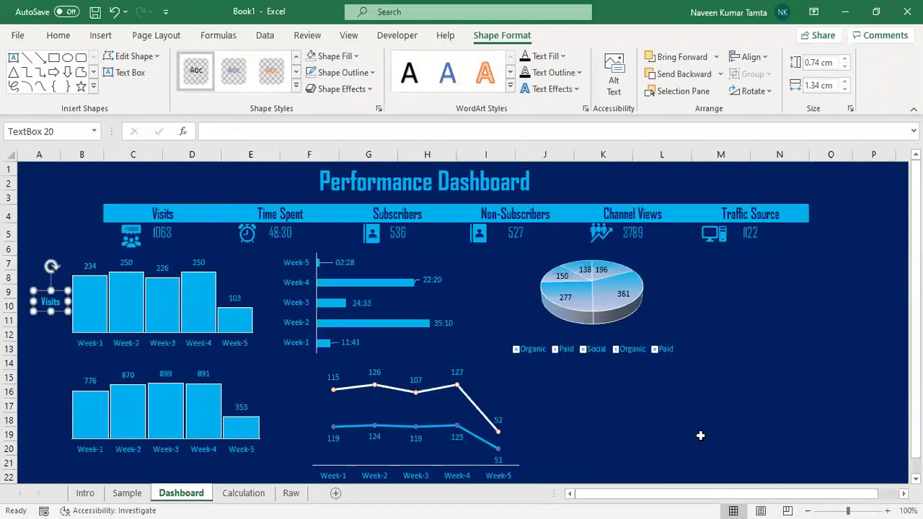
pyautogui.click(712, 409)
pyautogui.click(50, 301)
pyautogui.click(659, 436)
pyautogui.hotkey('ctrl', 'v')
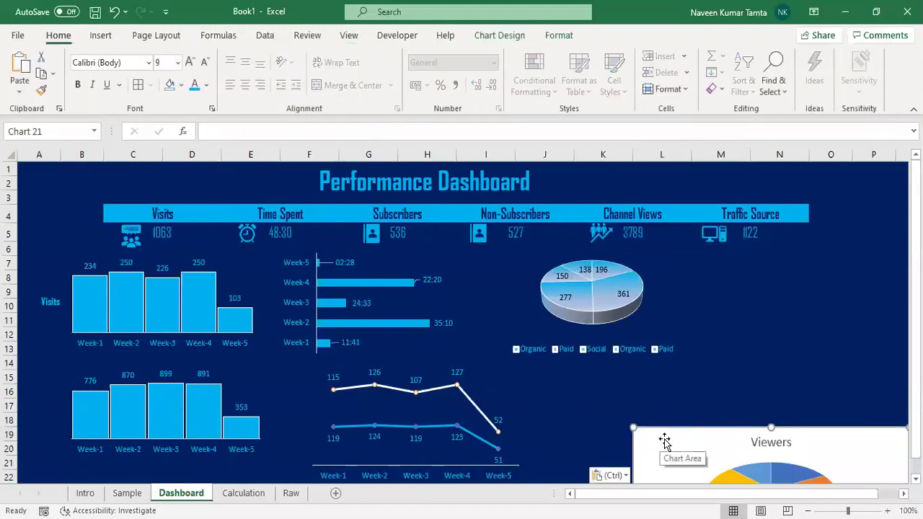
pyautogui.hotkey('ctrl', 'z')
# Duplicate the Visits label into the empty area below the pie chart and change the copy's text to Traffic Source
pyautogui.click(49, 302)
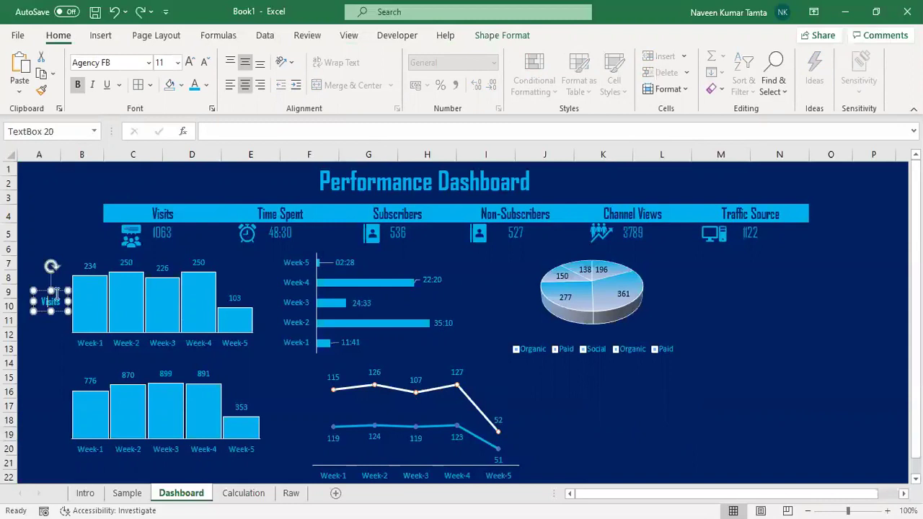
pyautogui.click(638, 434)
pyautogui.hotkey('ctrl', 'v')
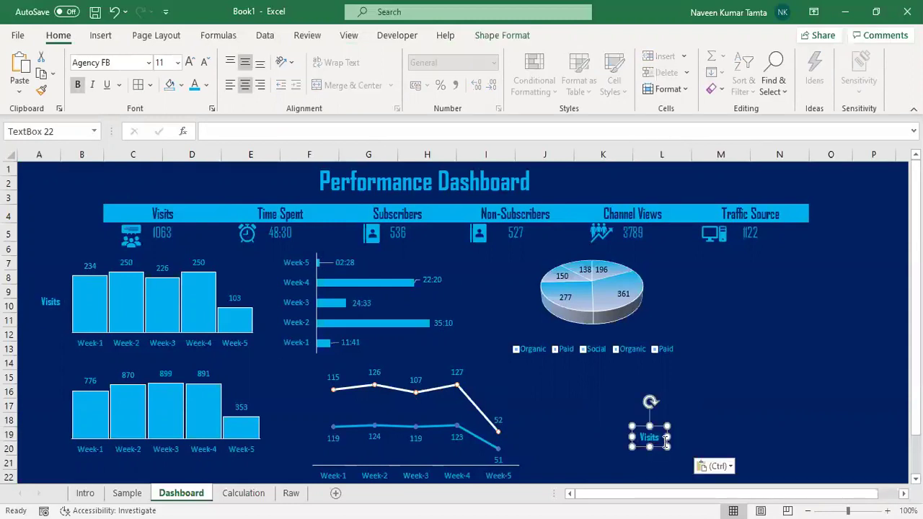
pyautogui.doubleClick(664, 441)
pyautogui.moveTo(128, 428)
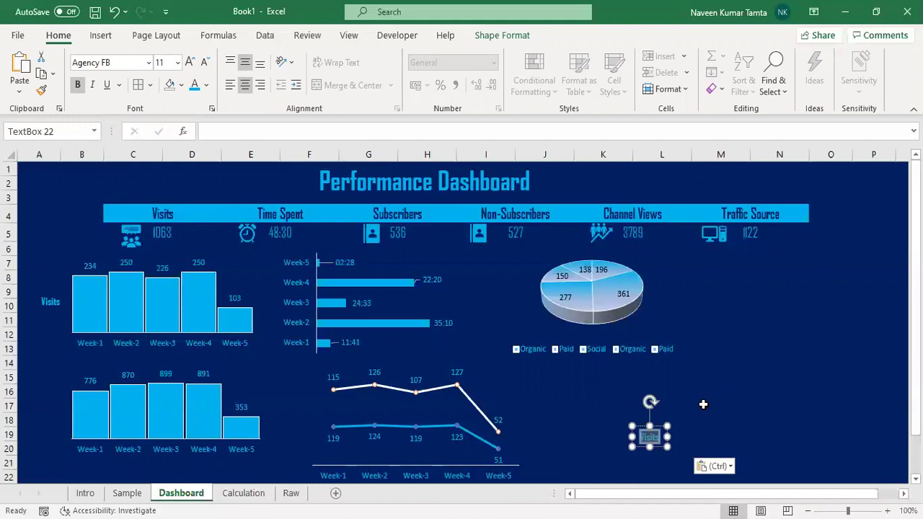
pyautogui.write('Traf')
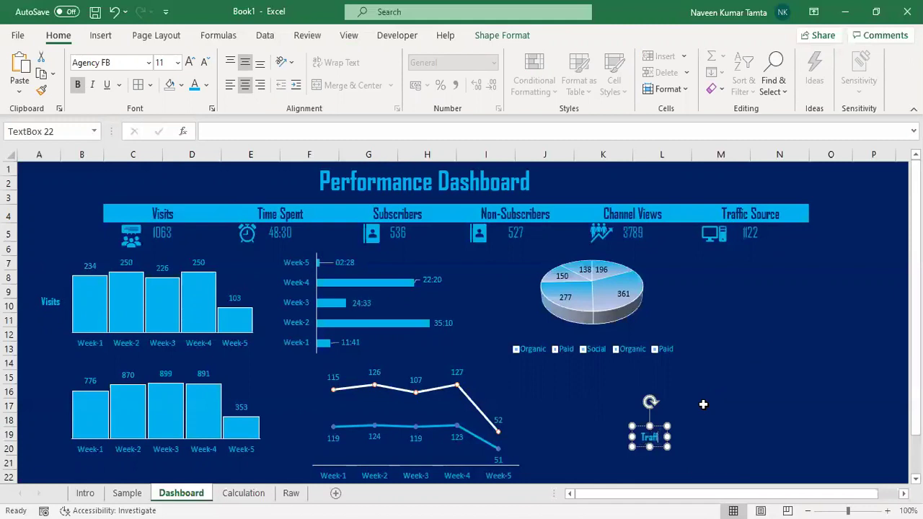
pyautogui.write('fic Source')
# Widen the Traffic Source text box to fit one line and place it beside the lower column chart
pyautogui.click(703, 433)
pyautogui.click(659, 437)
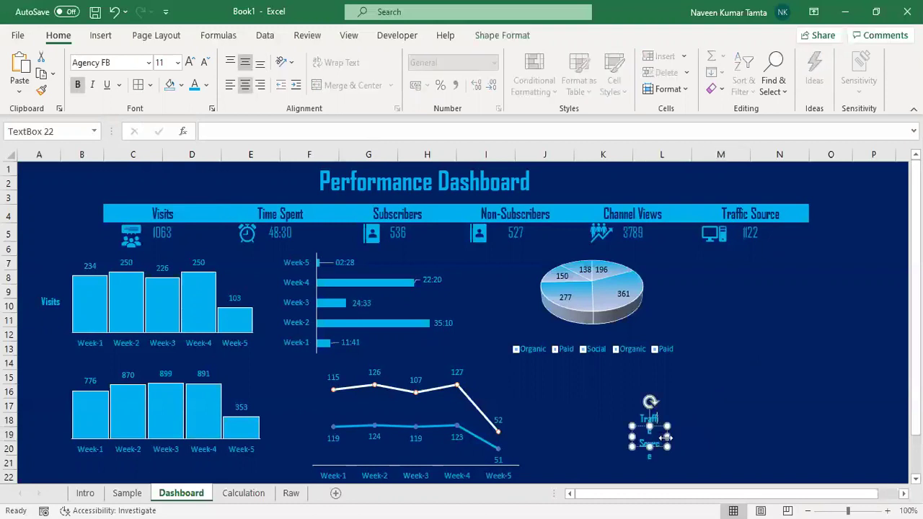
pyautogui.moveTo(668, 435); pyautogui.dragTo(16, 396)
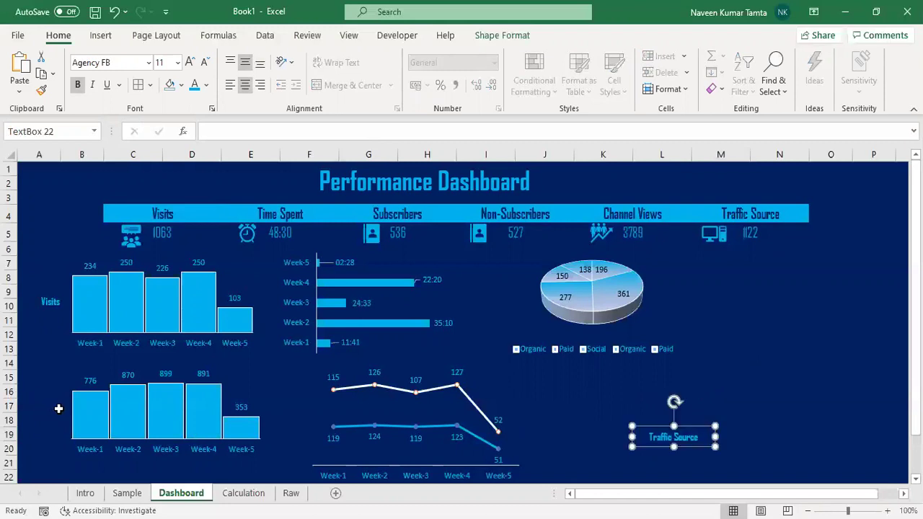
pyautogui.moveTo(713, 436); pyautogui.dragTo(26, 371)
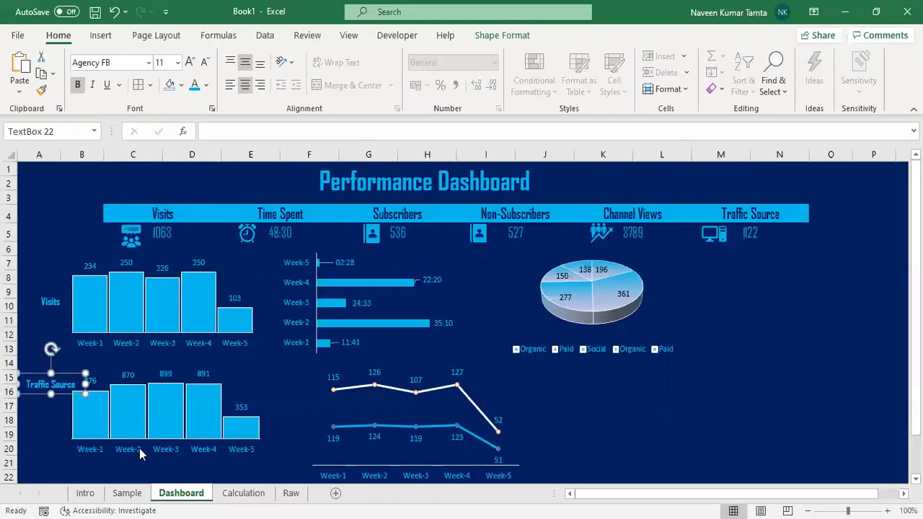
# Shift the lower and upper column charts slightly to the right to make room for their labels
pyautogui.click(177, 371)
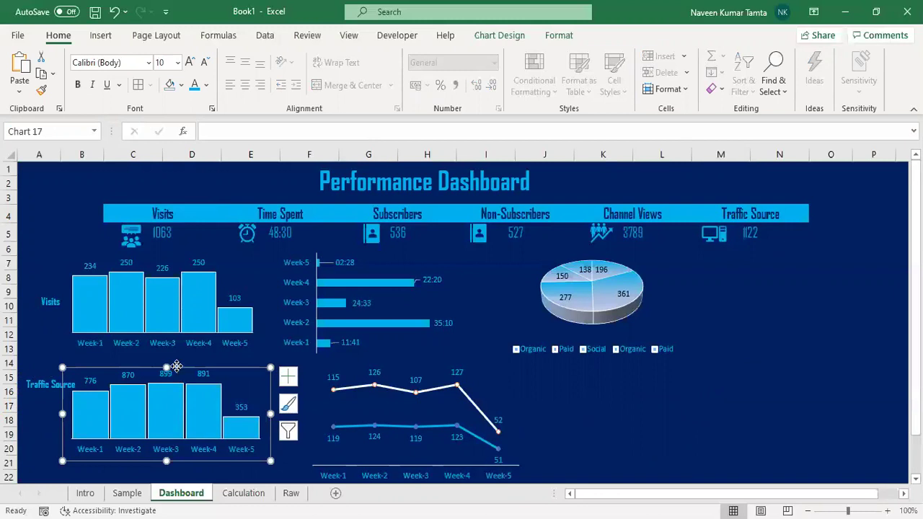
pyautogui.moveTo(177, 371); pyautogui.dragTo(197, 371)
pyautogui.click(180, 261)
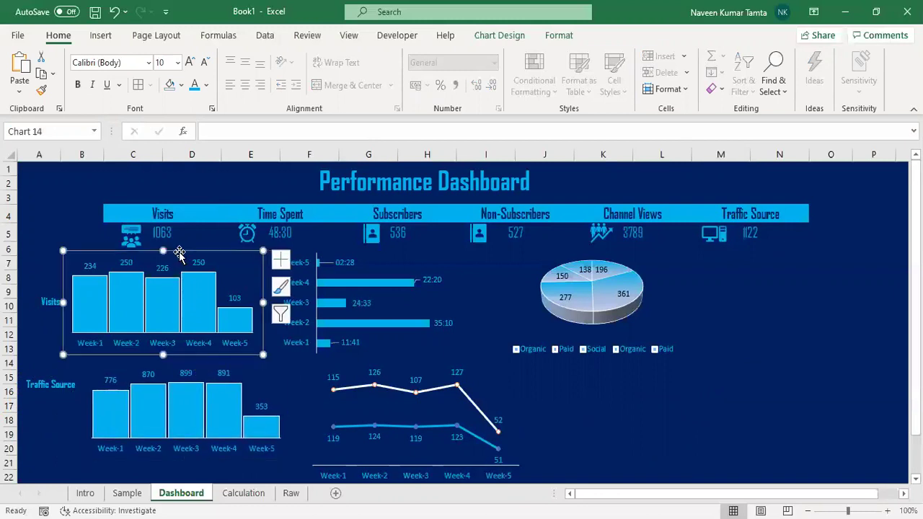
pyautogui.moveTo(190, 252); pyautogui.dragTo(202, 252)
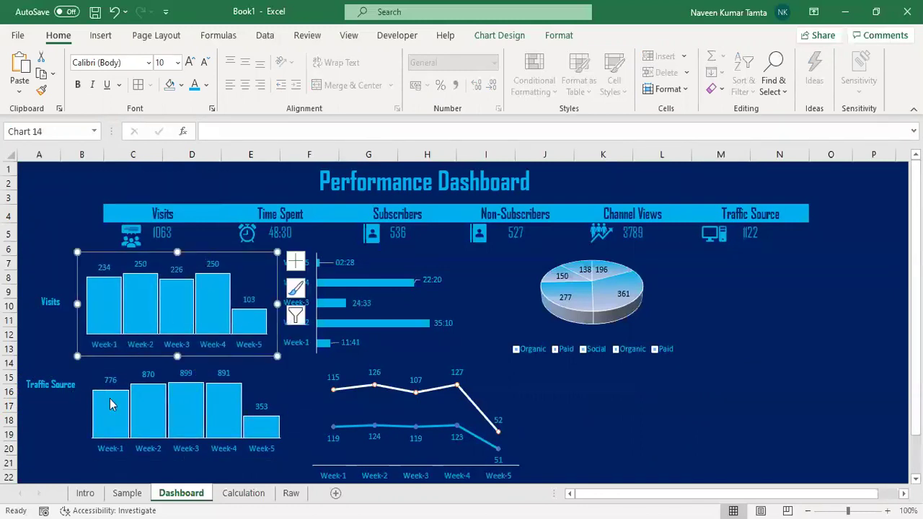
# Lower the Traffic Source label to about row 17, level with the middle of its column chart
pyautogui.click(51, 386)
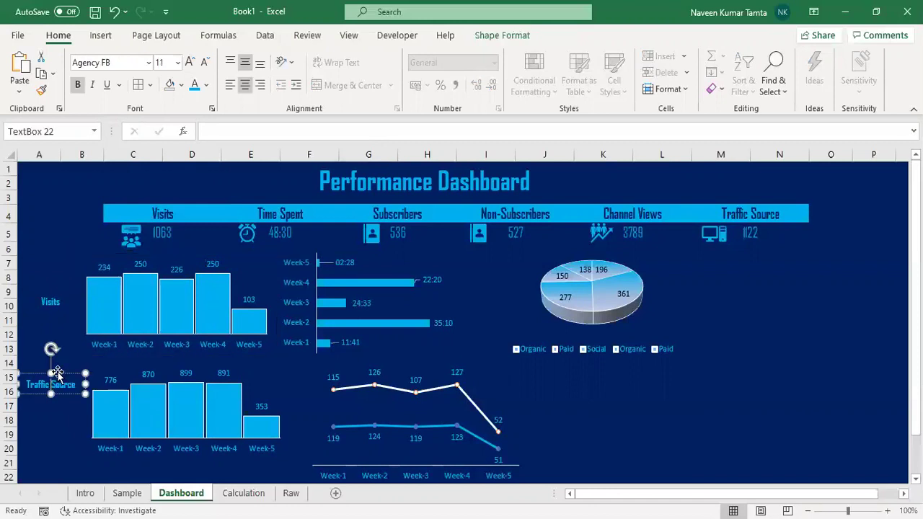
pyautogui.moveTo(59, 372); pyautogui.dragTo(52, 400)
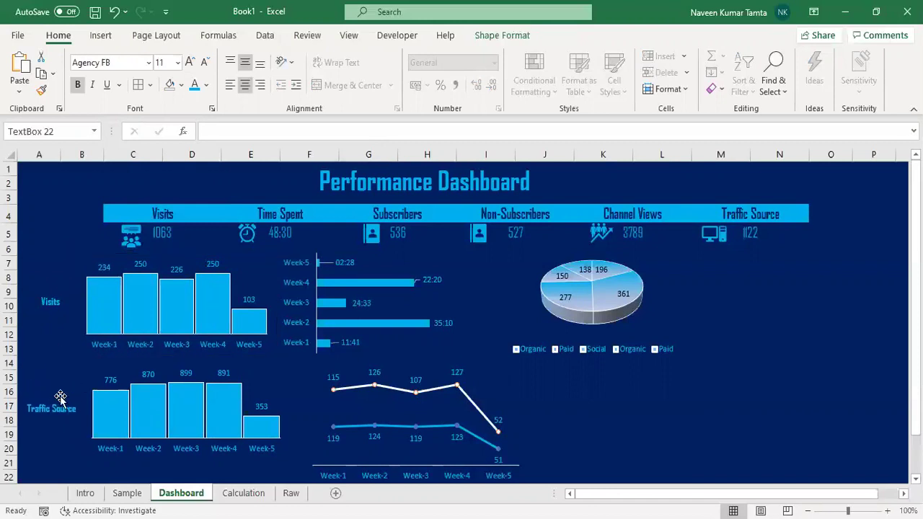
pyautogui.click(59, 401)
pyautogui.click(82, 360)
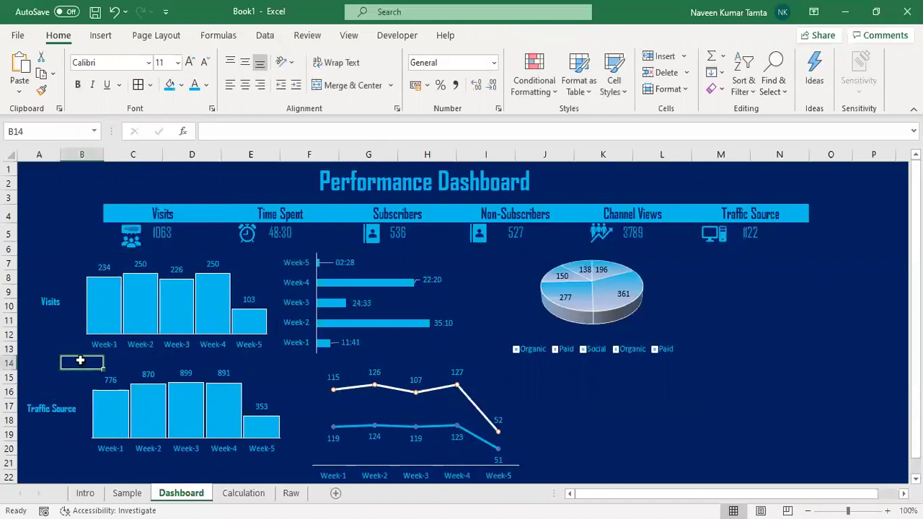
# Move the horizontal bar chart right and slightly down, and shift the pie chart right to columns K to N
pyautogui.click(446, 367)
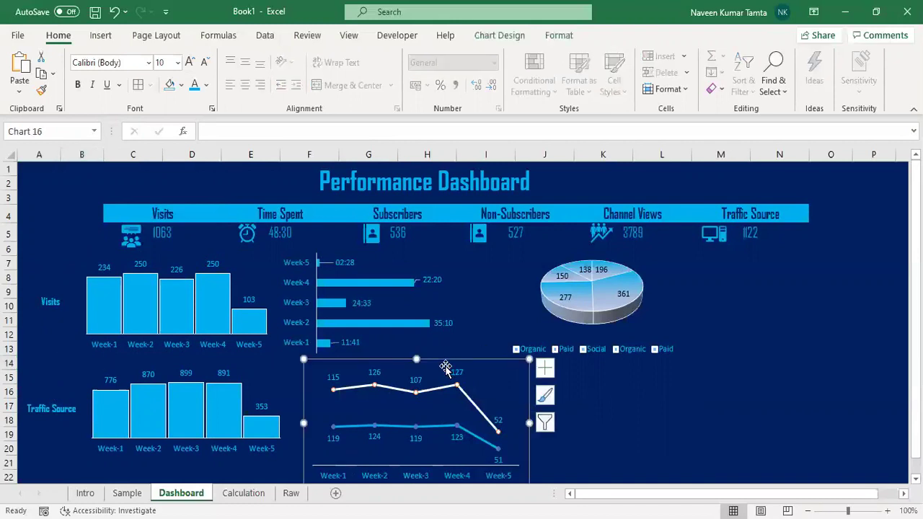
pyautogui.click(388, 267)
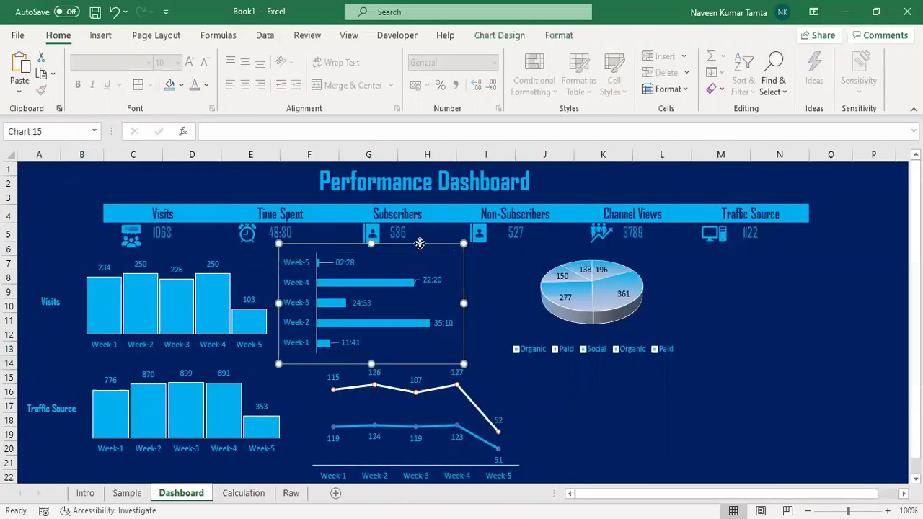
pyautogui.moveTo(420, 244); pyautogui.dragTo(459, 259)
pyautogui.click(600, 264)
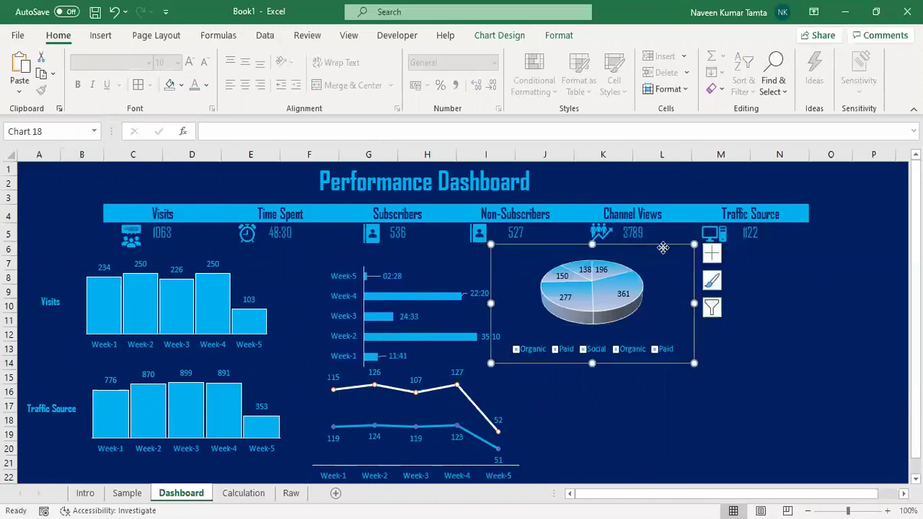
pyautogui.moveTo(662, 248); pyautogui.dragTo(751, 255)
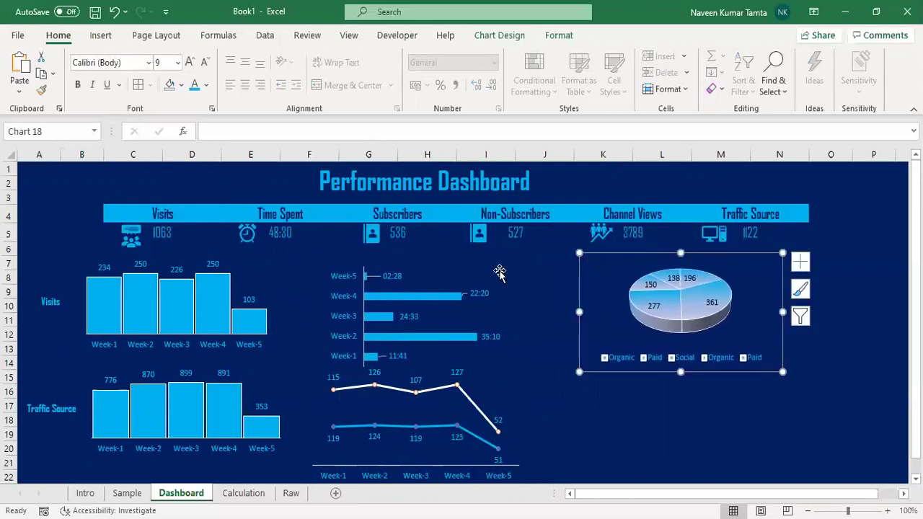
# Move the horizontal bar chart farther right and slightly up, clear of the line chart, and close the formatting pane
pyautogui.click(470, 271)
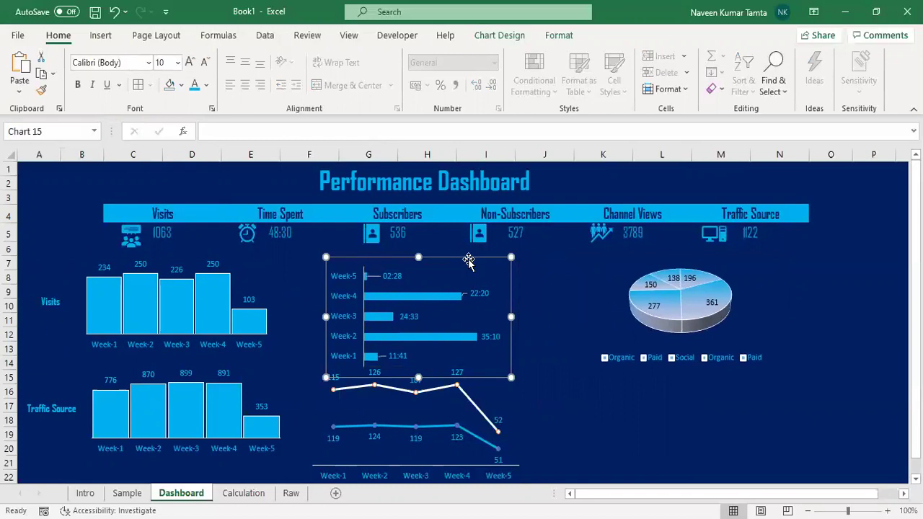
pyautogui.doubleClick(482, 258)
pyautogui.moveTo(481, 258); pyautogui.dragTo(503, 249)
pyautogui.click(644, 406)
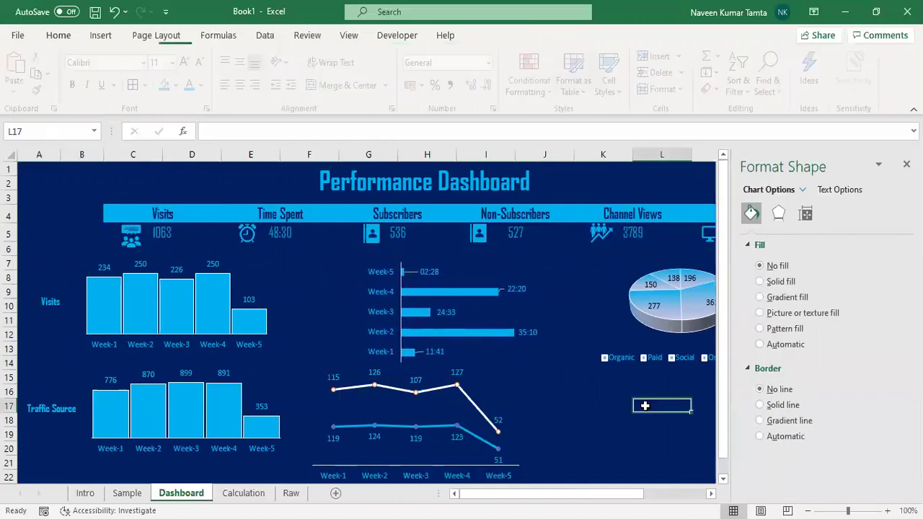
pyautogui.click(906, 164)
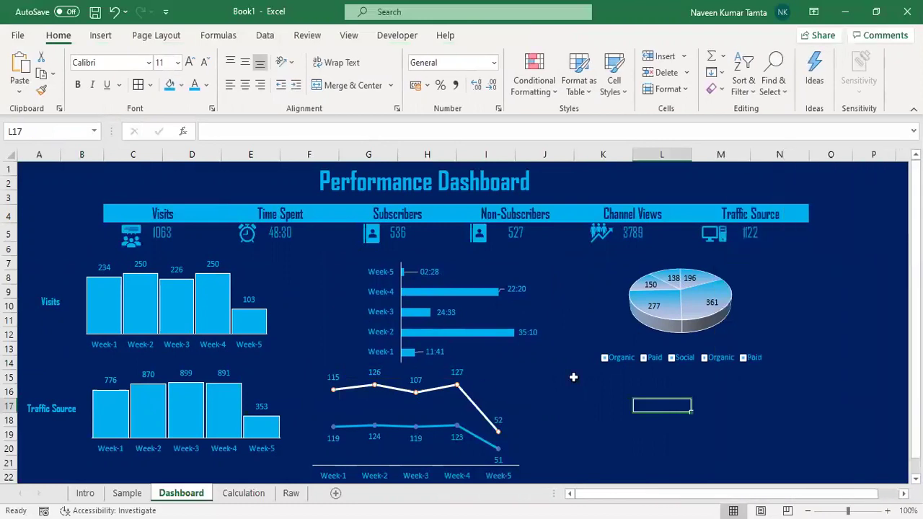
# Duplicate the Visits label into the empty area below the pie chart, retext it "Subscriber V/s Non-Subscribers" and widen it to fit one line
pyautogui.click(44, 301)
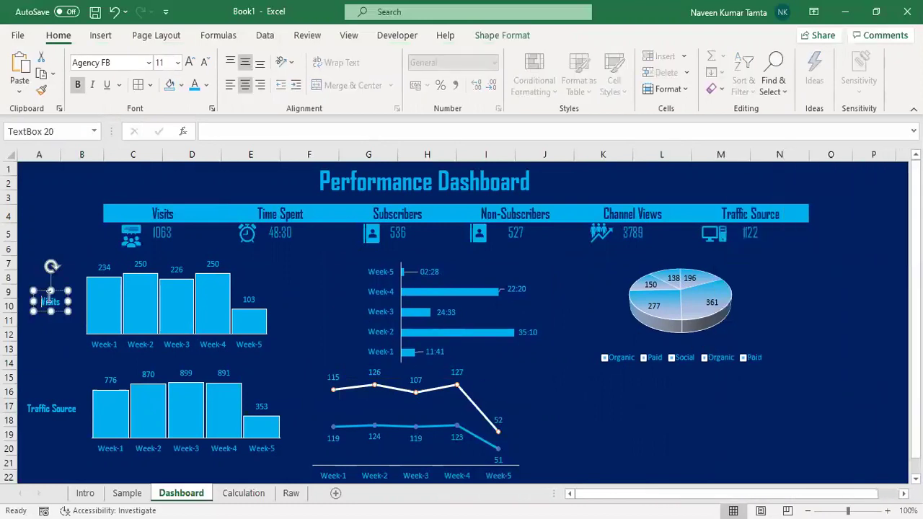
pyautogui.hotkey('ctrl', 'c')
pyautogui.click(714, 421)
pyautogui.hotkey('ctrl', 'v')
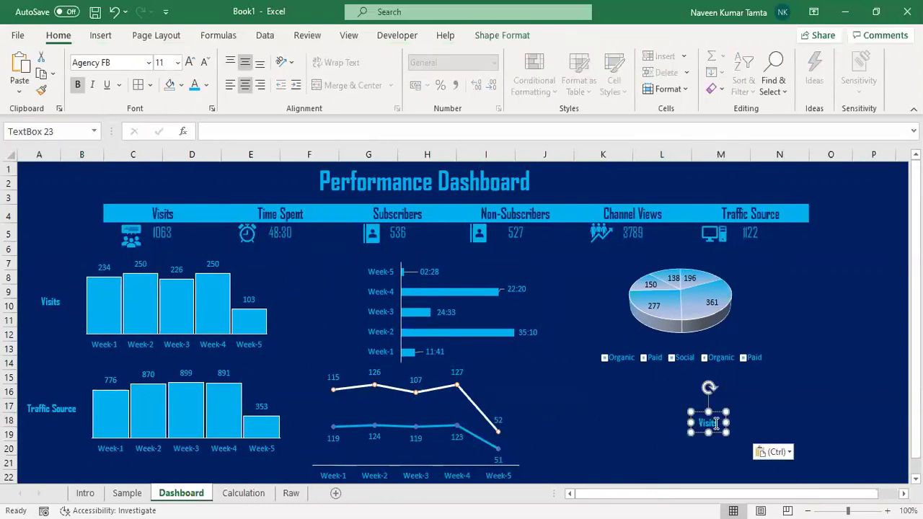
pyautogui.doubleClick(716, 423)
pyautogui.write('Sub')
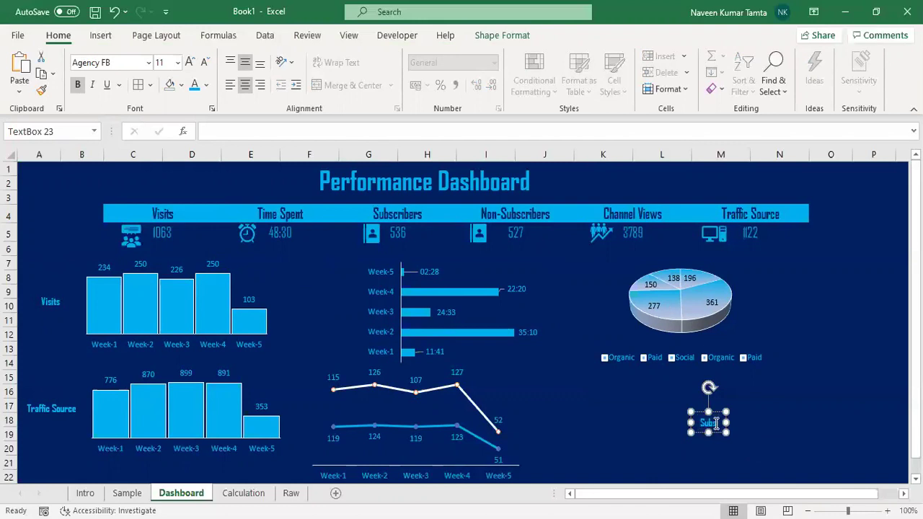
pyautogui.write('scribers V/s Non')
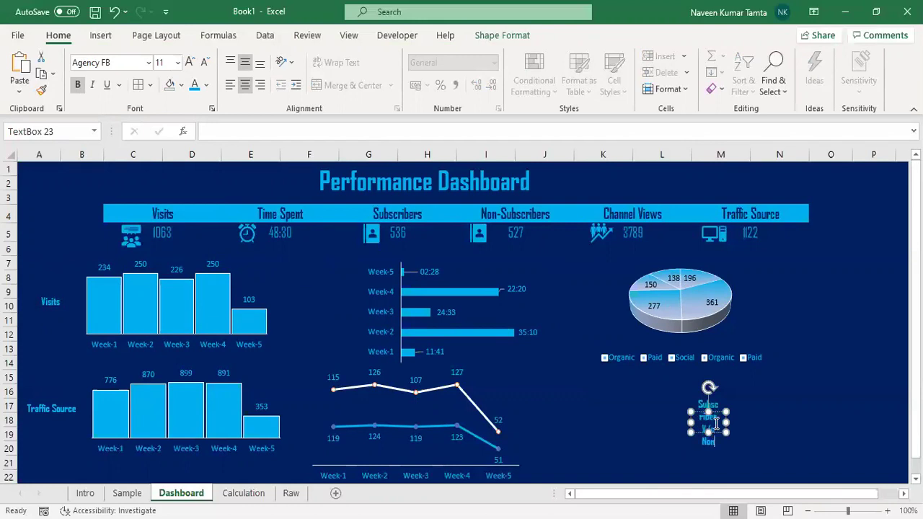
pyautogui.write('-Subscriber')
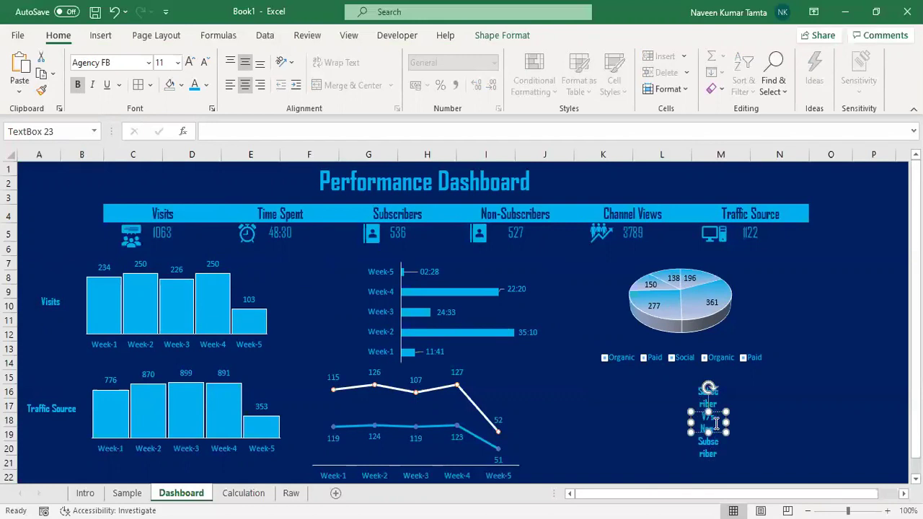
pyautogui.write('s')
pyautogui.moveTo(725, 425); pyautogui.dragTo(851, 420)
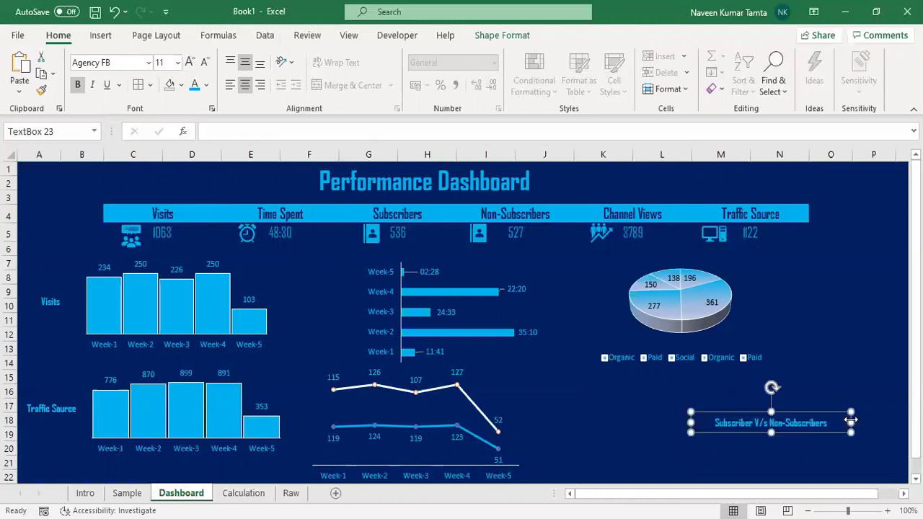
pyautogui.moveTo(793, 413); pyautogui.dragTo(718, 439)
# Move the line chart right to columns H to K and place the Subscriber V/s Non-Subscribers label beside it at about row 18
pyautogui.click(376, 431)
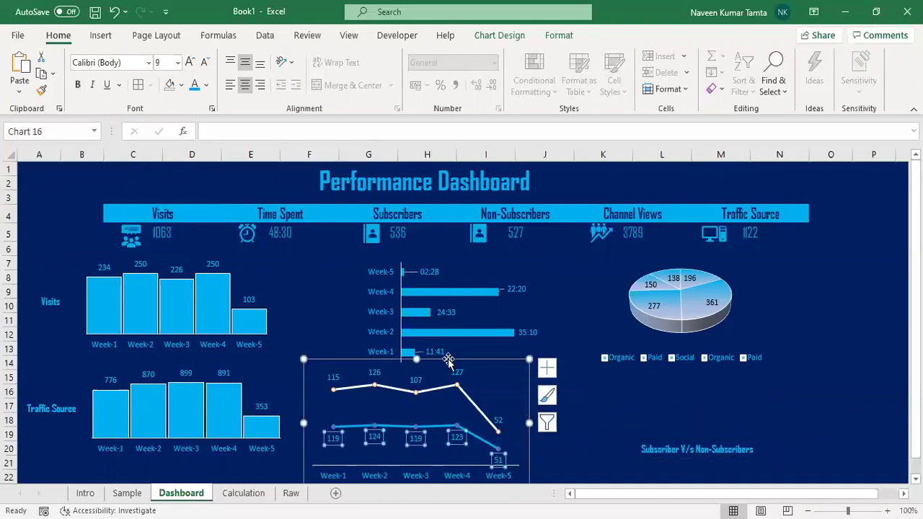
pyautogui.moveTo(448, 361); pyautogui.dragTo(535, 368)
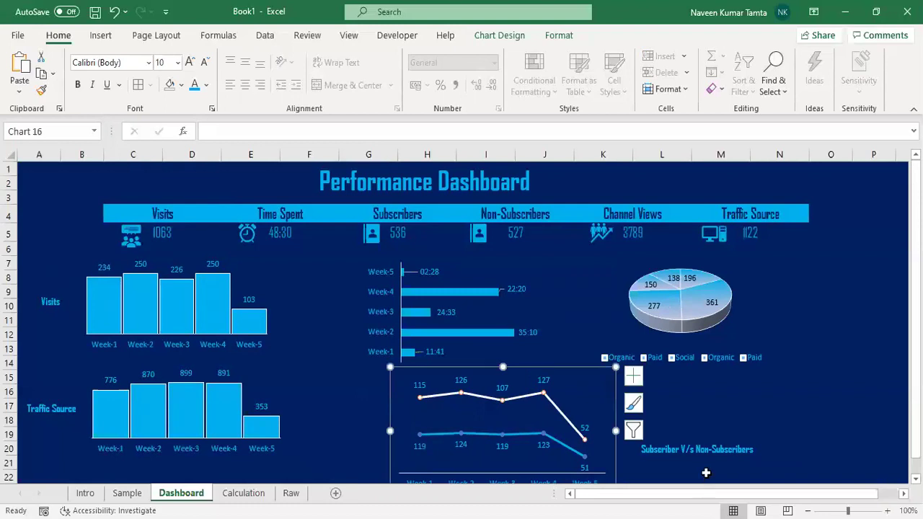
pyautogui.click(707, 449)
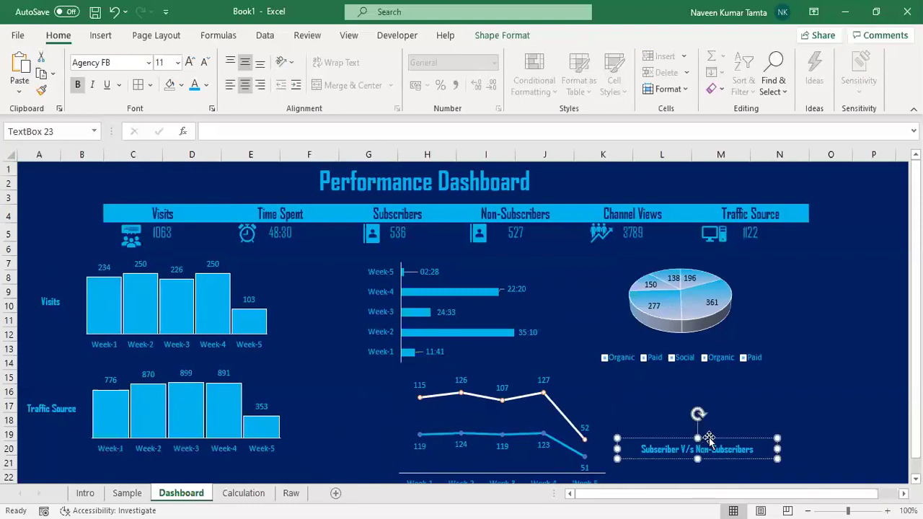
pyautogui.moveTo(708, 441); pyautogui.dragTo(371, 400)
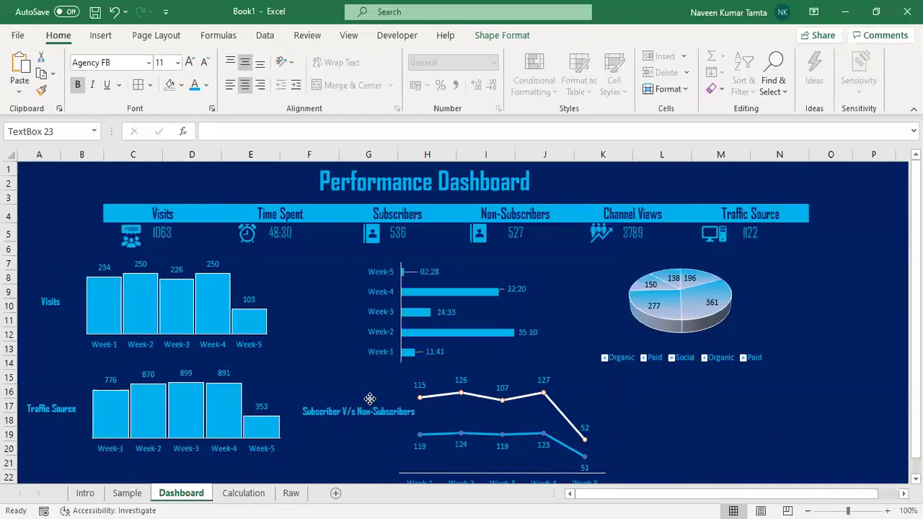
pyautogui.click(715, 419)
pyautogui.click(370, 414)
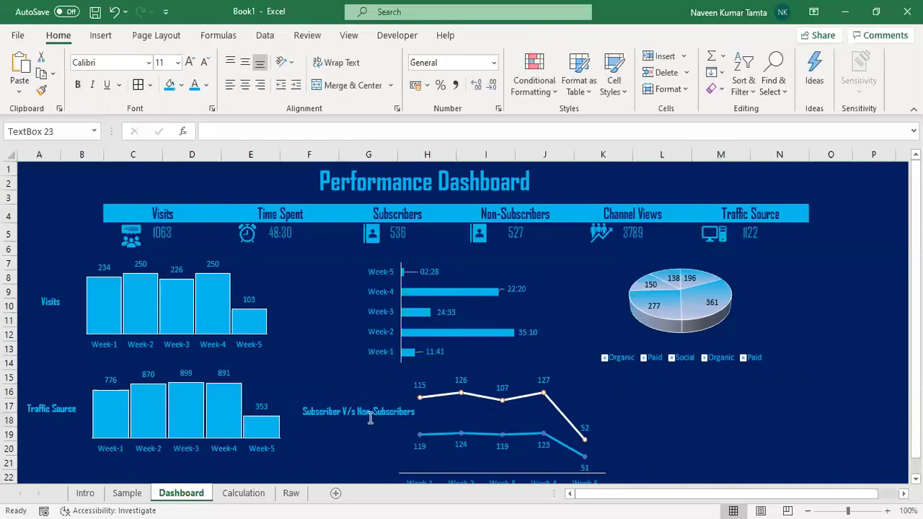
pyautogui.moveTo(440, 413); pyautogui.dragTo(409, 410)
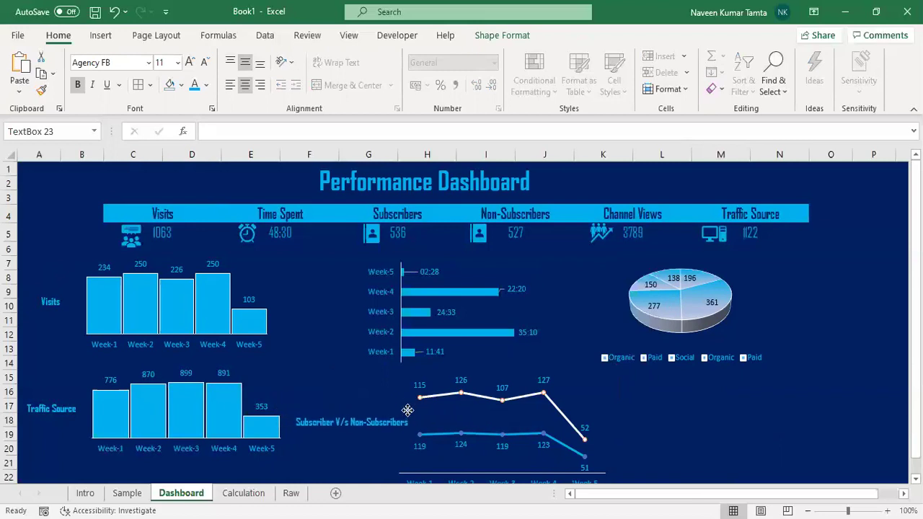
pyautogui.click(753, 462)
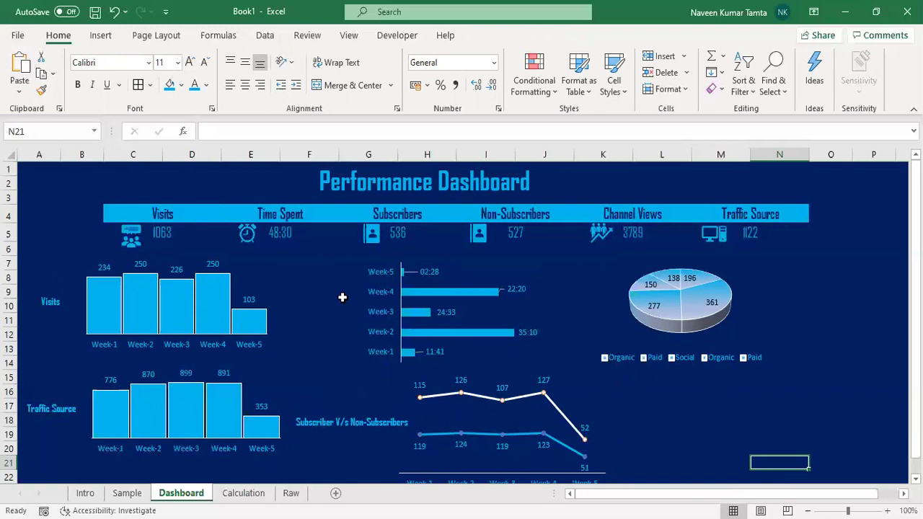
# Duplicate the Visits label, retext the copy "Time Sepnt" on one line and place it left of the horizontal bar chart
pyautogui.click(52, 301)
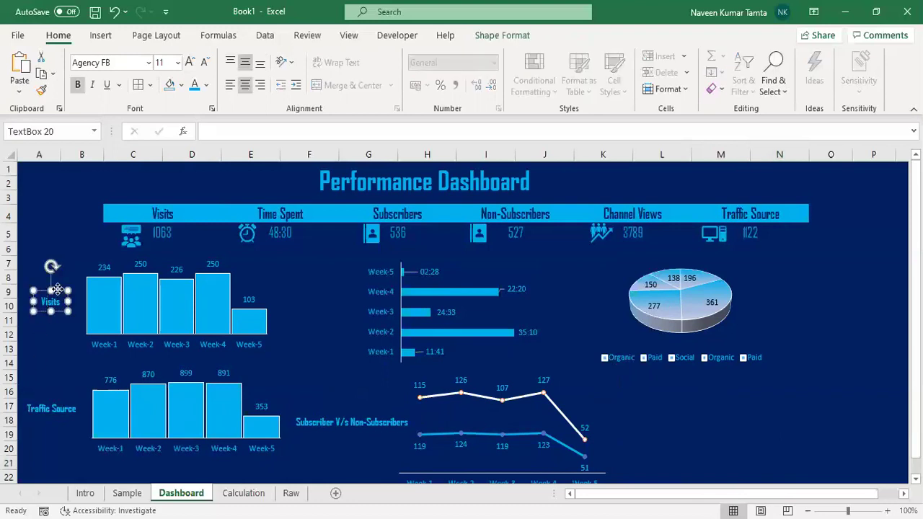
pyautogui.click(751, 430)
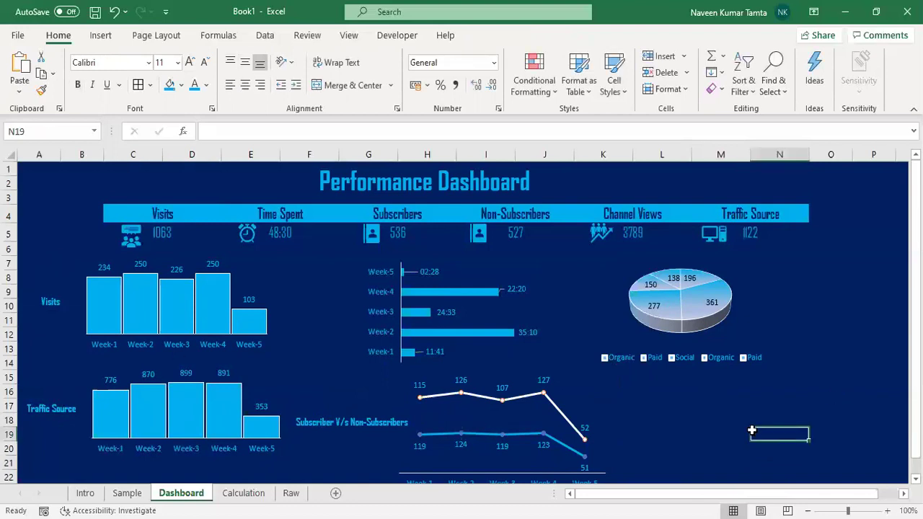
pyautogui.hotkey('ctrl', 'v')
pyautogui.doubleClick(781, 440)
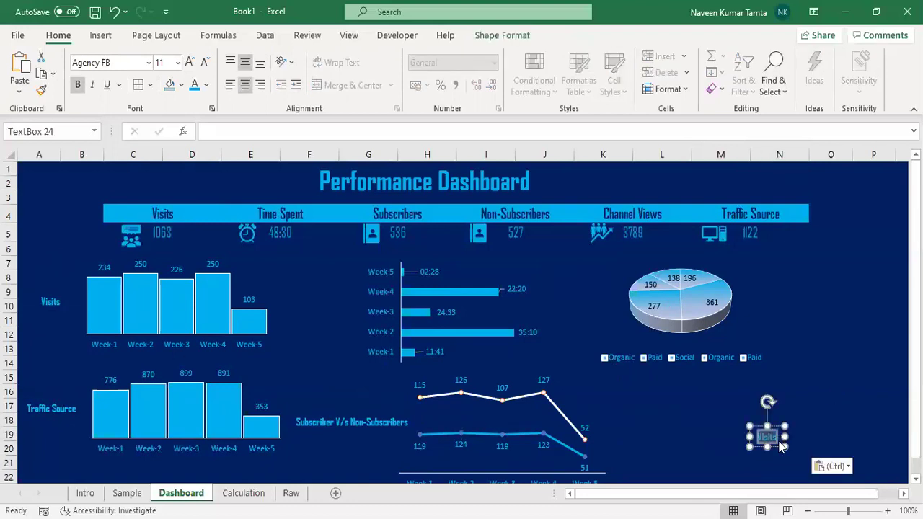
pyautogui.write('Time Spent')
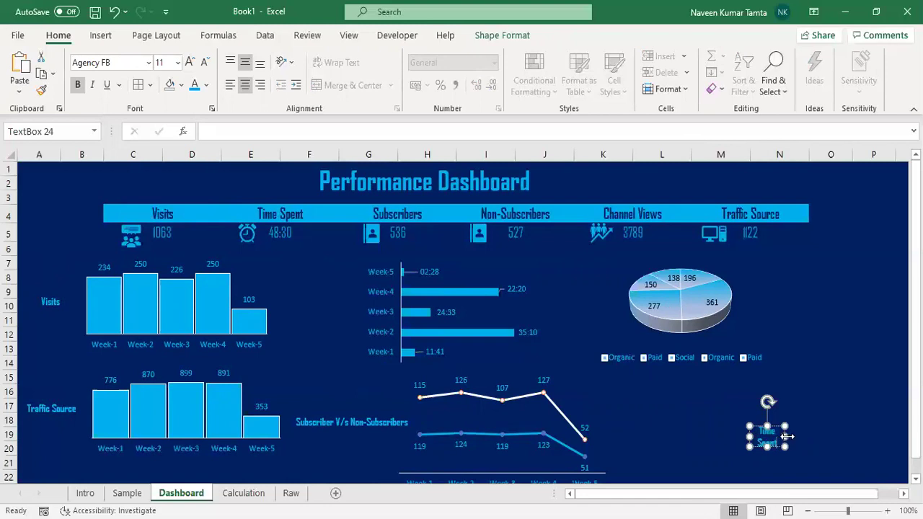
pyautogui.moveTo(788, 436); pyautogui.dragTo(345, 293)
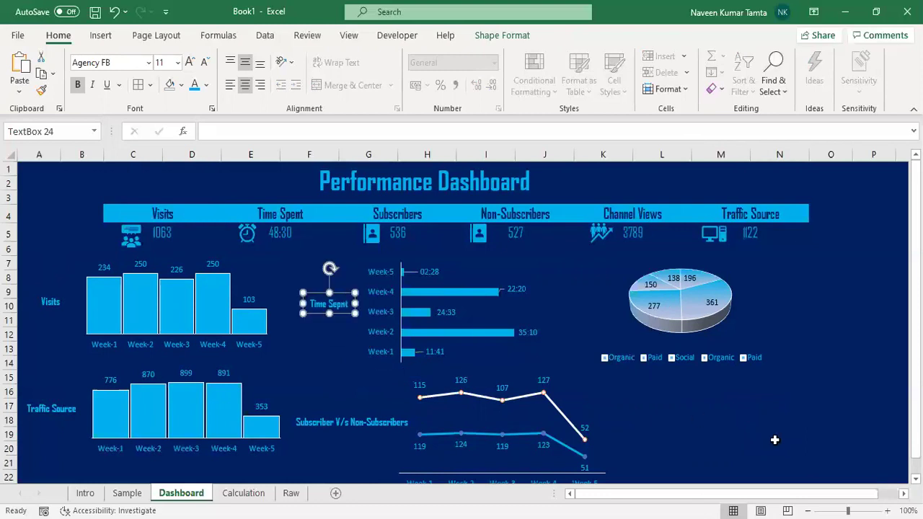
pyautogui.click(775, 436)
# Shift the pie chart slightly right to make room for a label beside it
pyautogui.click(709, 257)
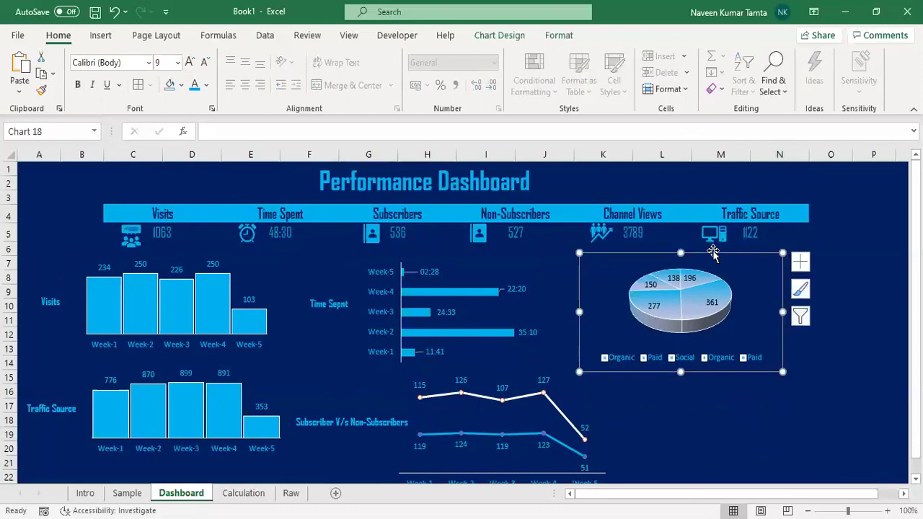
pyautogui.moveTo(713, 249); pyautogui.dragTo(744, 252)
pyautogui.click(718, 430)
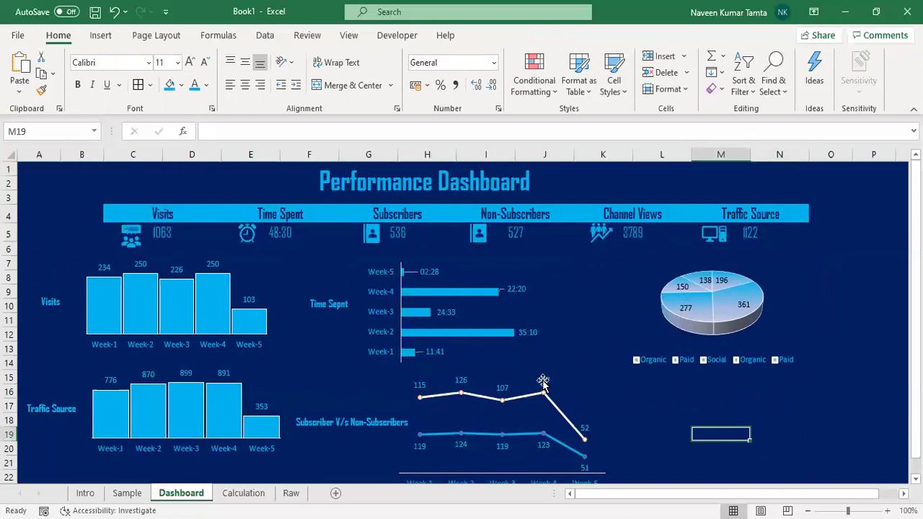
# Change the text of the Traffic Source label beside the lower column chart to "Channel Views"
pyautogui.click(65, 408)
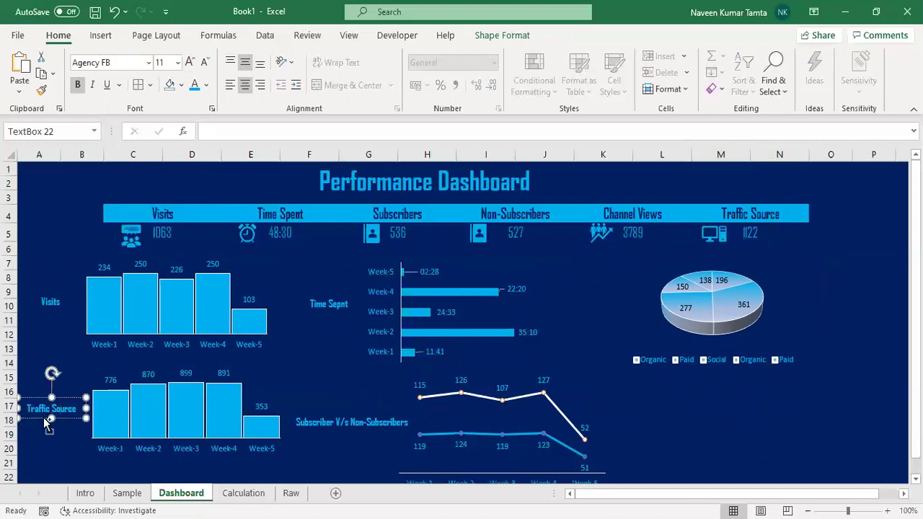
pyautogui.hotkey('ctrl', 'a')
pyautogui.write('Channel')
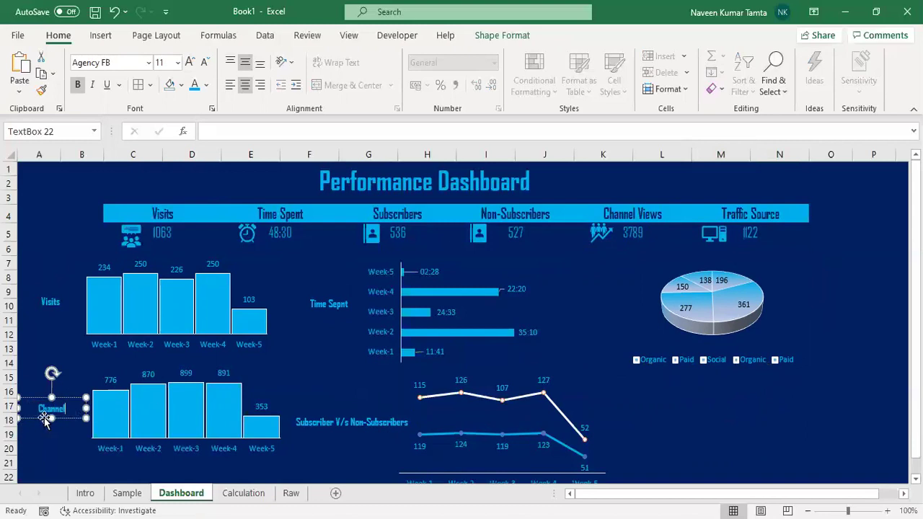
pyautogui.write(' Views')
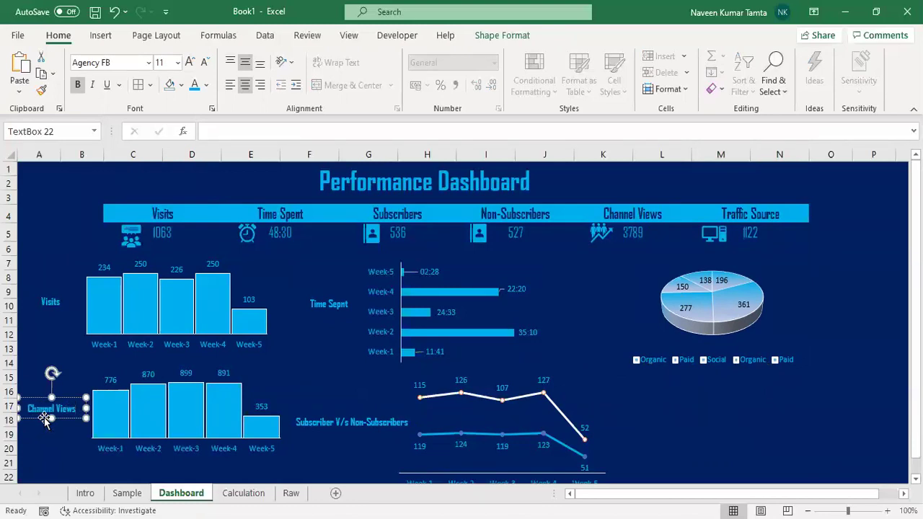
pyautogui.click(78, 450)
# Duplicate the Channel Views label into the empty area near cell L19 and retext the copy "Traffic Source"
pyautogui.click(62, 414)
pyautogui.click(668, 436)
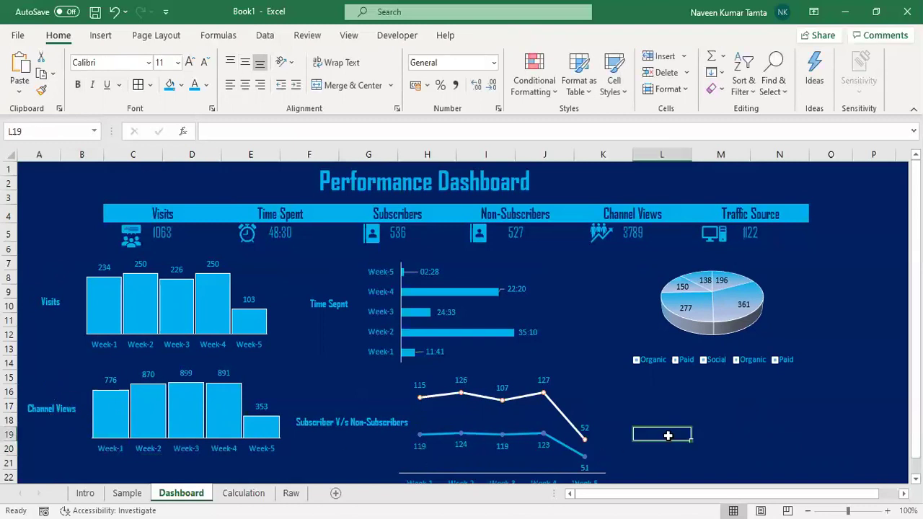
pyautogui.hotkey('ctrl', 'v')
pyautogui.hotkey('ctrl', 'shift', 'Left')
pyautogui.hotkey('ctrl', 'shift', 'Left')
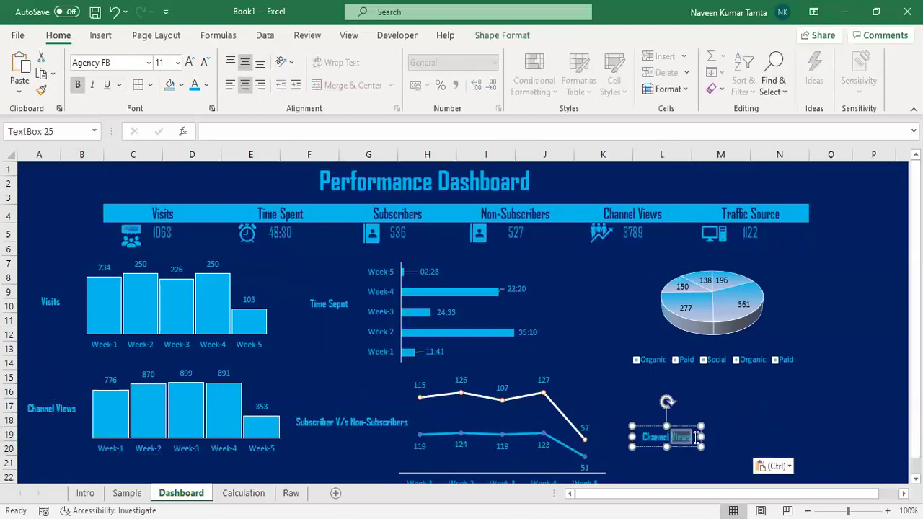
pyautogui.write('Tra')
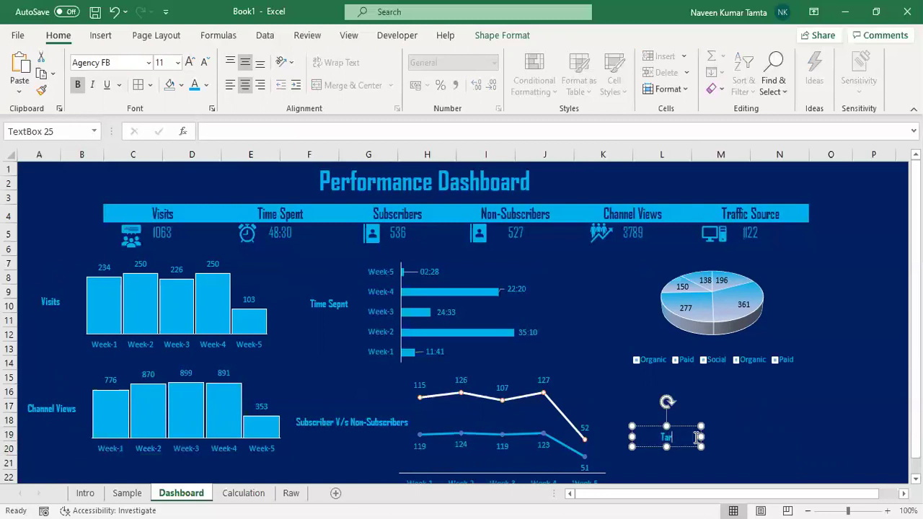
pyautogui.write('rffic So')
pyautogui.press('BackSpace')
pyautogui.press('BackSpace')
pyautogui.press('BackSpace')
pyautogui.press('BackSpace')
pyautogui.press('BackSpace')
pyautogui.write('ffic Source')
pyautogui.click(734, 442)
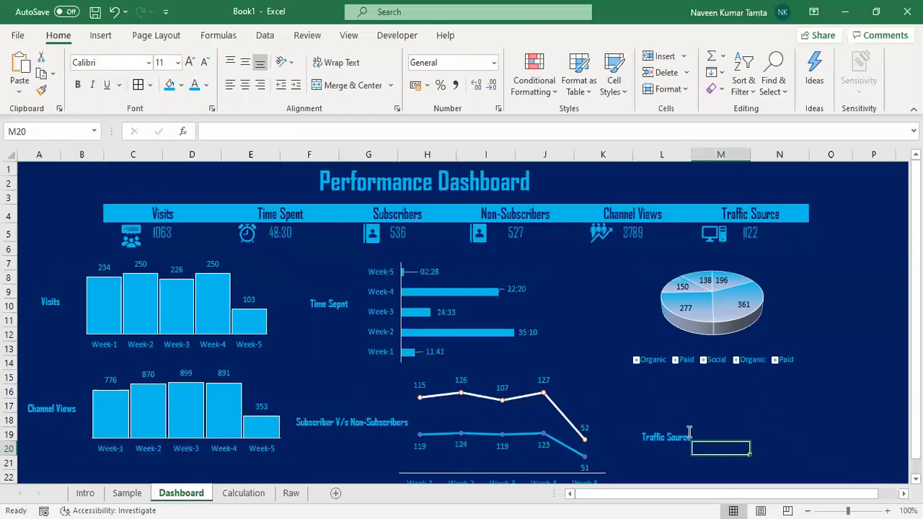
# Place the new Traffic Source label left of the pie chart, level with row 10
pyautogui.click(689, 432)
pyautogui.moveTo(679, 424); pyautogui.dragTo(627, 290)
pyautogui.click(762, 457)
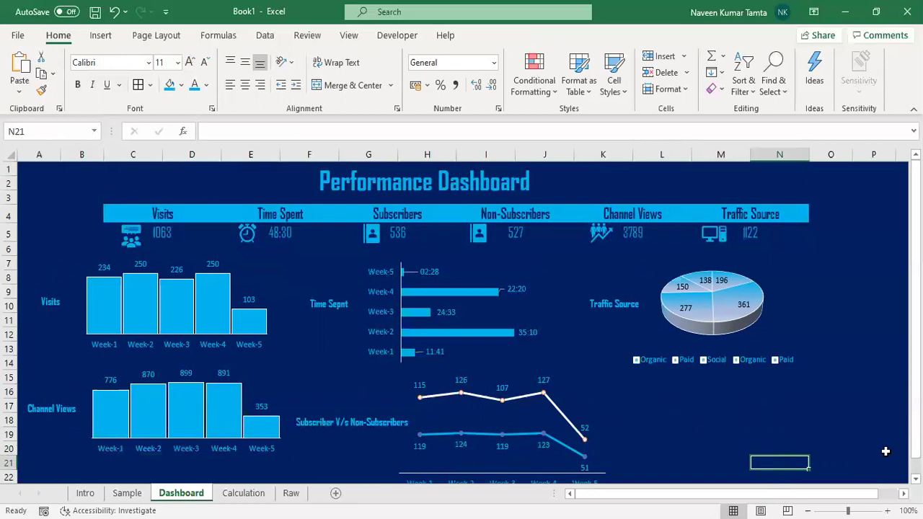
# Shorten the line chart from its lower edge so its week labels sit at about row 21
pyautogui.scroll(-1, 504, 324)
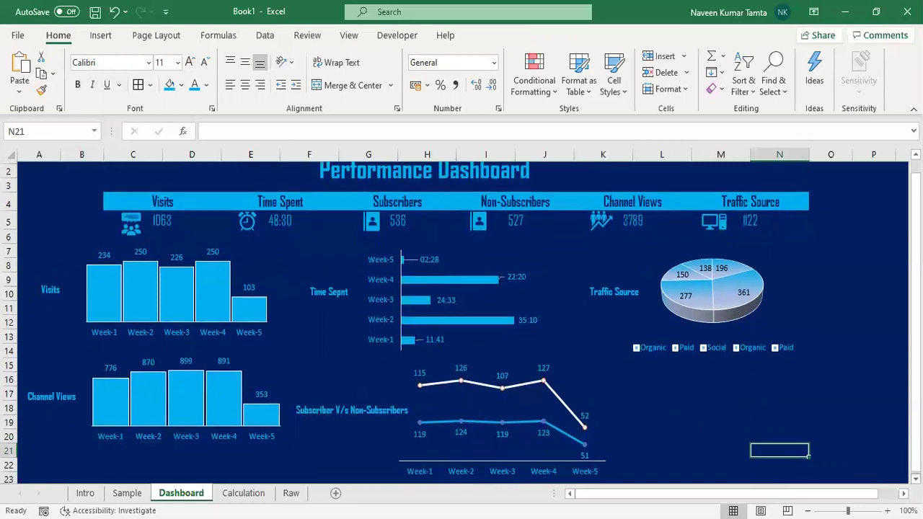
pyautogui.click(546, 370)
pyautogui.moveTo(504, 483); pyautogui.dragTo(503, 444)
pyautogui.click(674, 410)
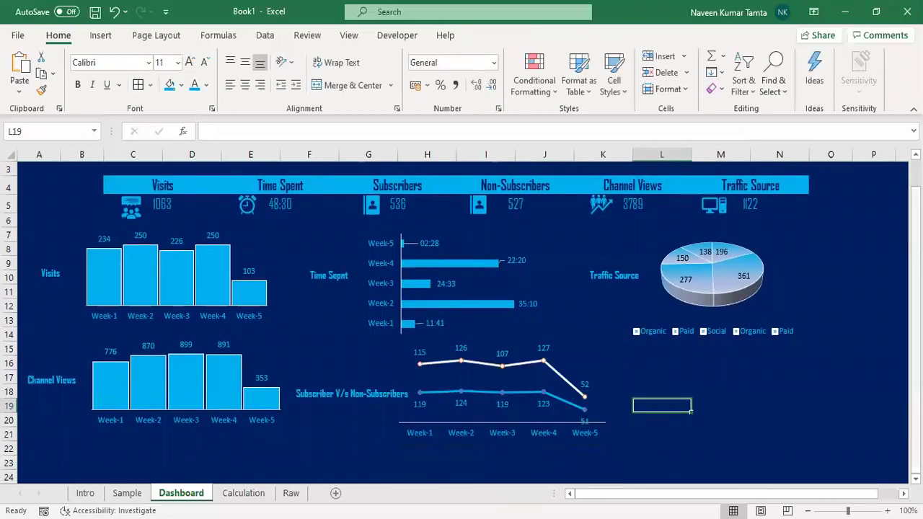
pyautogui.scroll(1, 840, 183)
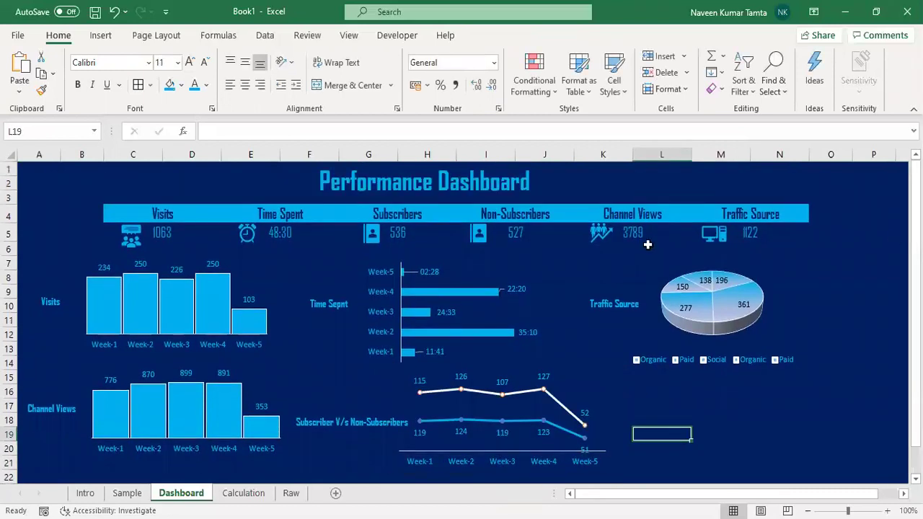
# Check the key pointers on the Intro sheet and shift the Performance Dashboard title slightly right on the Dashboard sheet
pyautogui.click(85, 493)
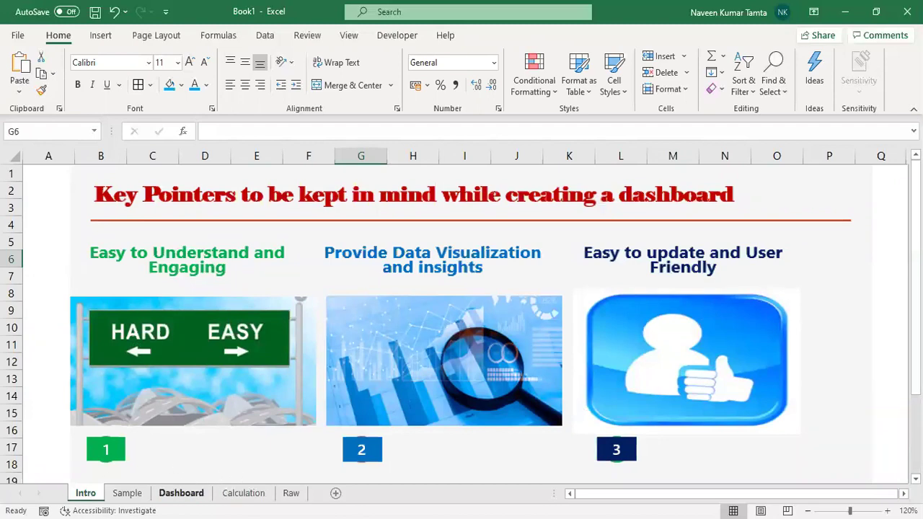
pyautogui.click(181, 493)
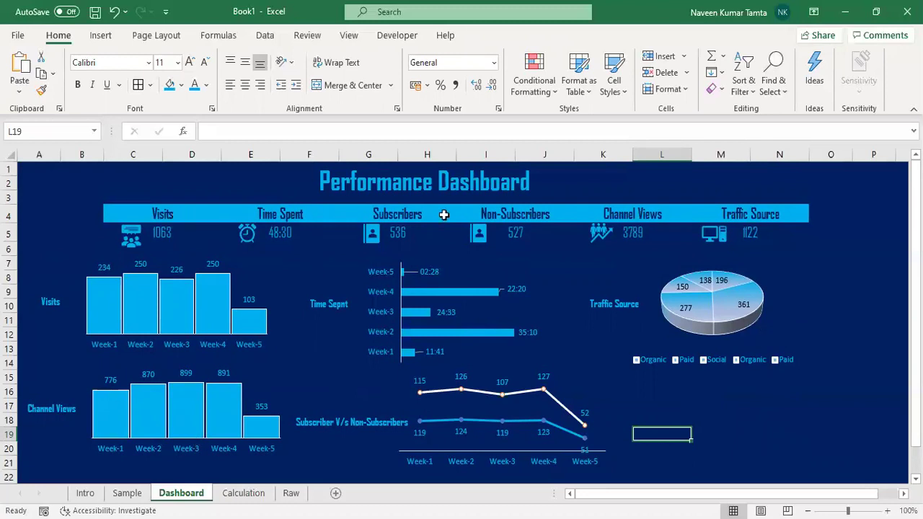
pyautogui.click(461, 184)
pyautogui.moveTo(544, 179); pyautogui.dragTo(527, 165)
pyautogui.click(670, 389)
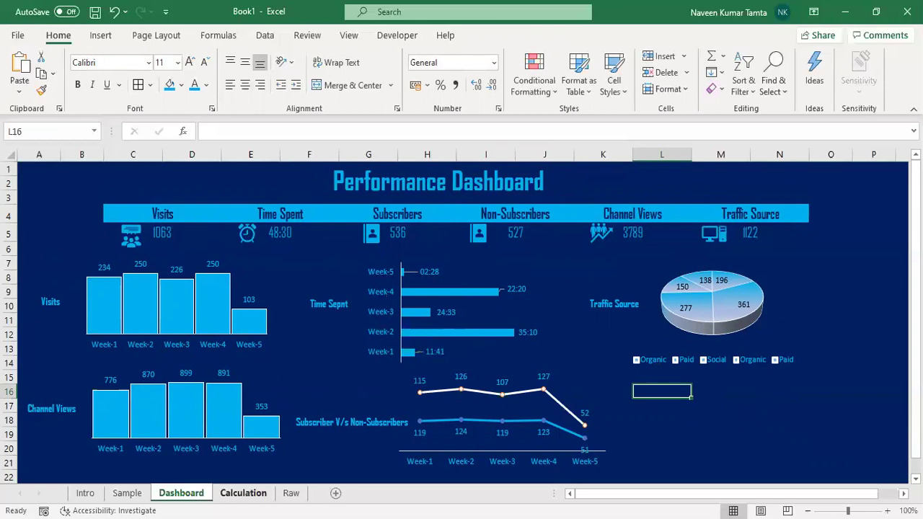
# Open the Intro sheet to review the key pointers for creating a dashboard
pyautogui.click(86, 493)
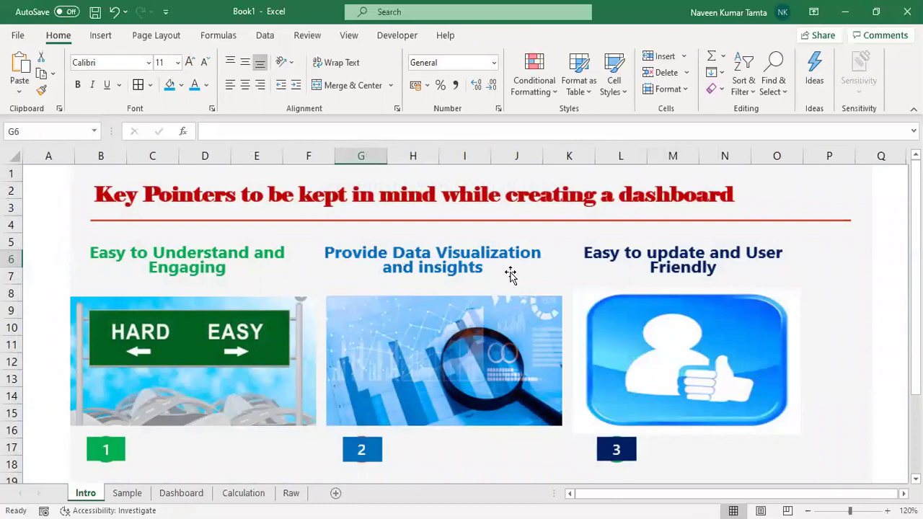
# Review the charts on the Dashboard sheet and compare them with the key pointers on the Intro sheet
pyautogui.click(176, 493)
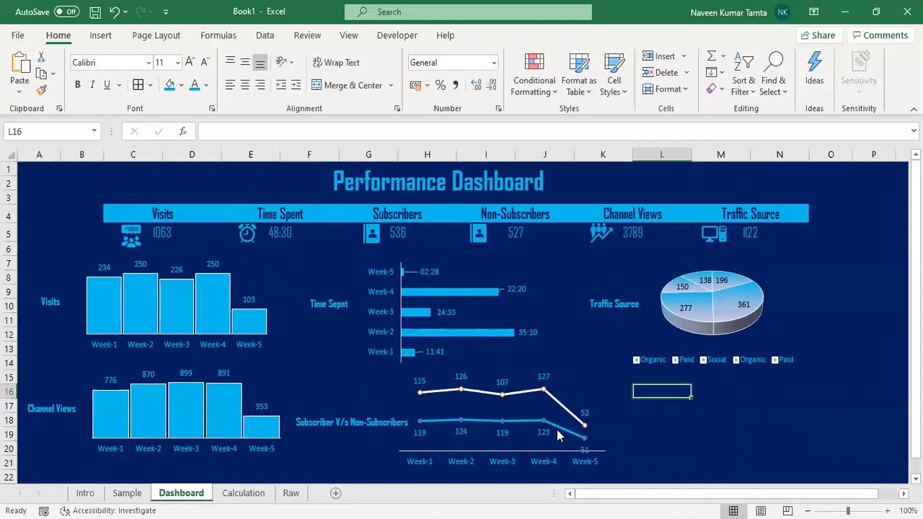
pyautogui.moveTo(558, 436)
pyautogui.click(85, 493)
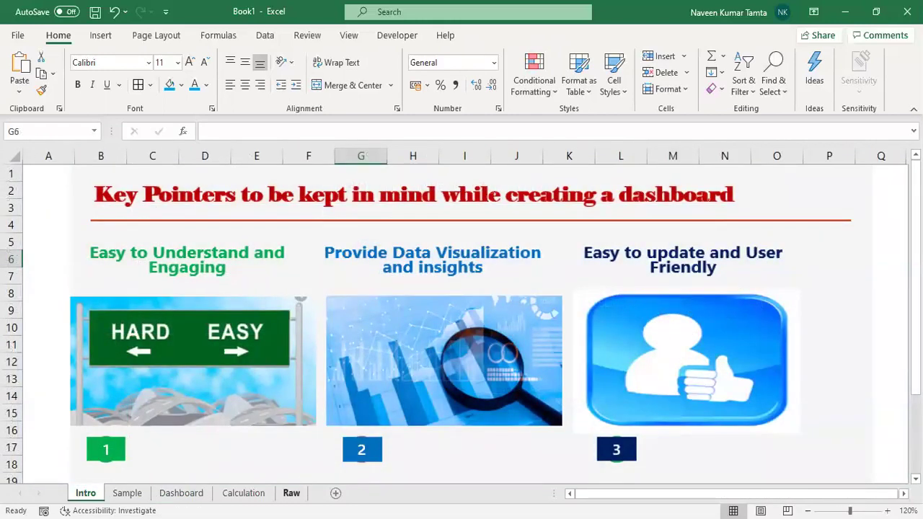
# Examine the full data range on the Raw sheet, selecting it from A2 across all columns and down through the last row
pyautogui.click(291, 493)
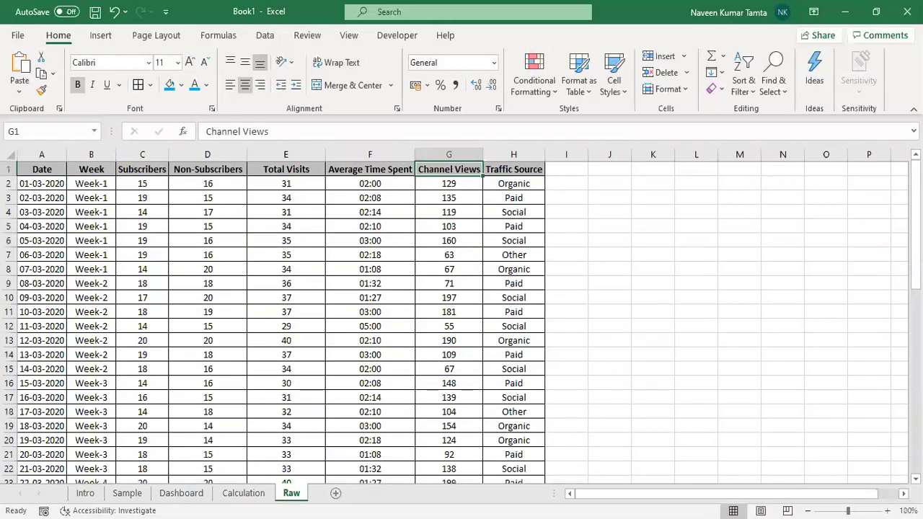
pyautogui.click(59, 184)
pyautogui.hotkey('ctrl', 'shift', 'Right')
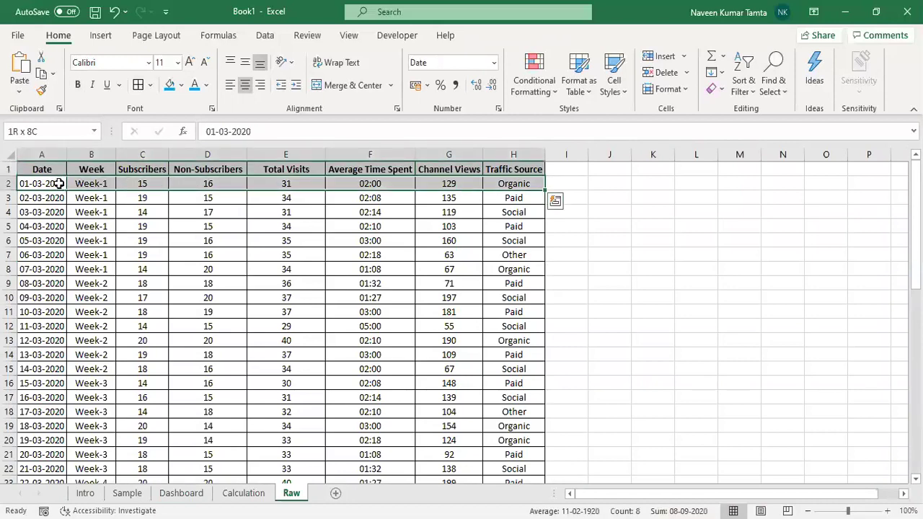
pyautogui.hotkey('ctrl', 'shift', 'Down')
pyautogui.hotkey('ctrl', 'Home')
pyautogui.press('Down')
pyautogui.hotkey('ctrl', 'shift', 'Right')
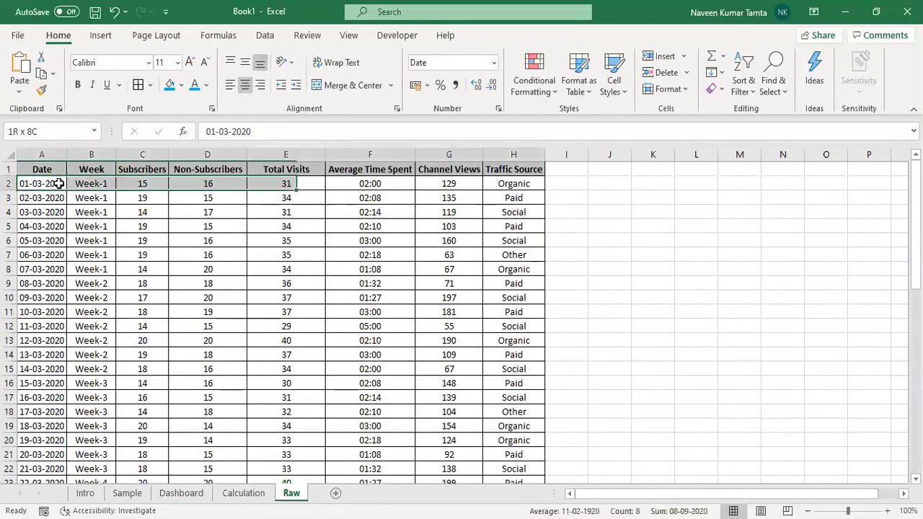
pyautogui.hotkey('ctrl', 'shift', 'Down')
pyautogui.hotkey('ctrl', 'Home')
# Check the Calculation sheet's summary tables and inspect the Week-1 Time Spent formula in cell F4
pyautogui.hotkey('ctrl', 'pageup')
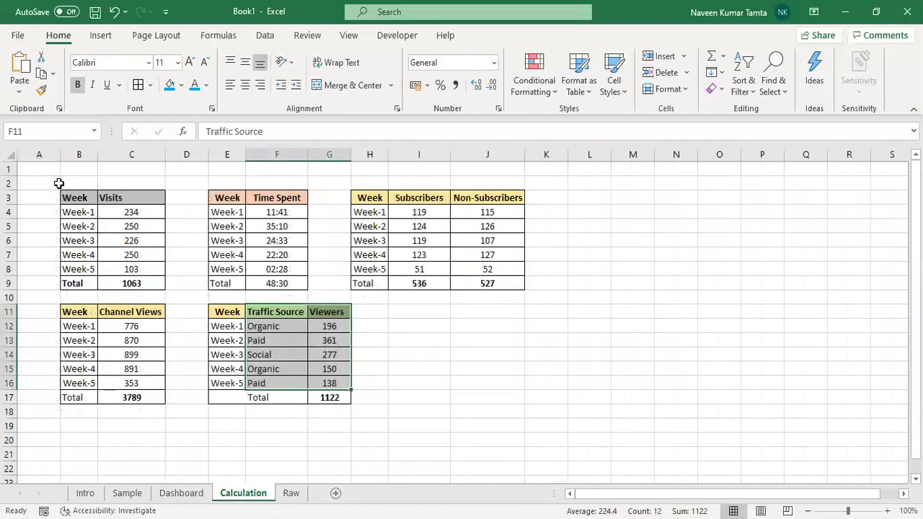
pyautogui.press('Up')
pyautogui.press('Up')
pyautogui.press('Up')
pyautogui.press('Up')
pyautogui.press('Up')
pyautogui.press('Up')
pyautogui.press('Up')
pyautogui.press('Up')
pyautogui.press('Down')
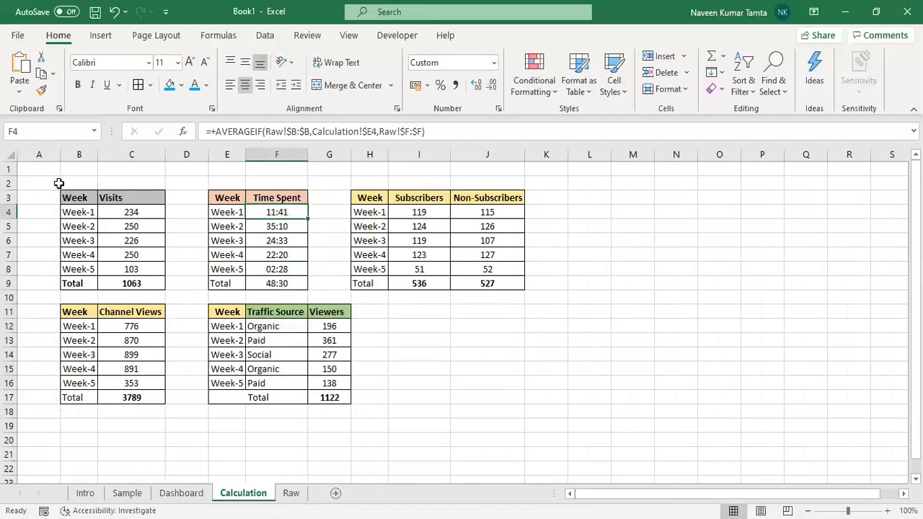
# Return to the Dashboard sheet and park the active cell at A1, away from the charts
pyautogui.hotkey('ctrl', 'pageup')
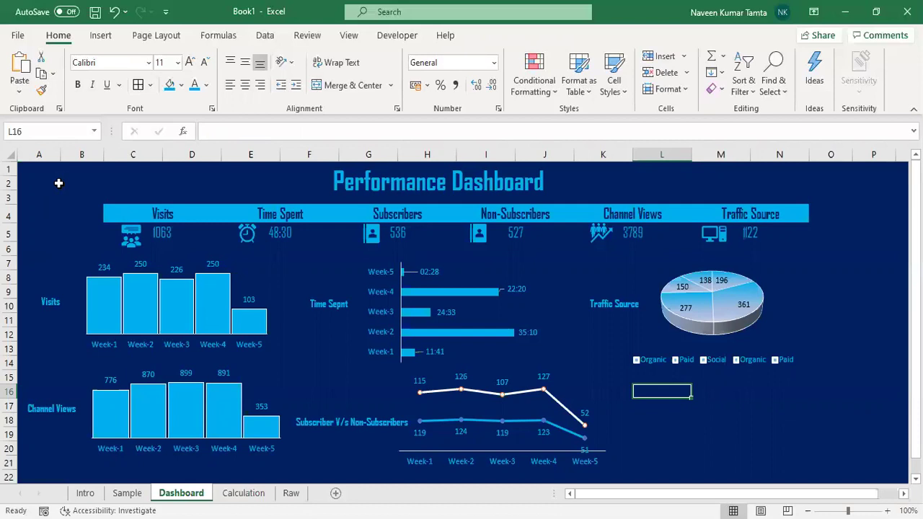
pyautogui.press('Up')
pyautogui.press('Up')
pyautogui.press('Up')
pyautogui.press('Up')
pyautogui.press('Up')
pyautogui.press('Up')
pyautogui.press('Up')
pyautogui.press('Up')
pyautogui.press('Up')
pyautogui.press('Up')
pyautogui.press('Up')
pyautogui.press('Up')
pyautogui.press('Up')
pyautogui.press('Up')
pyautogui.press('Up')
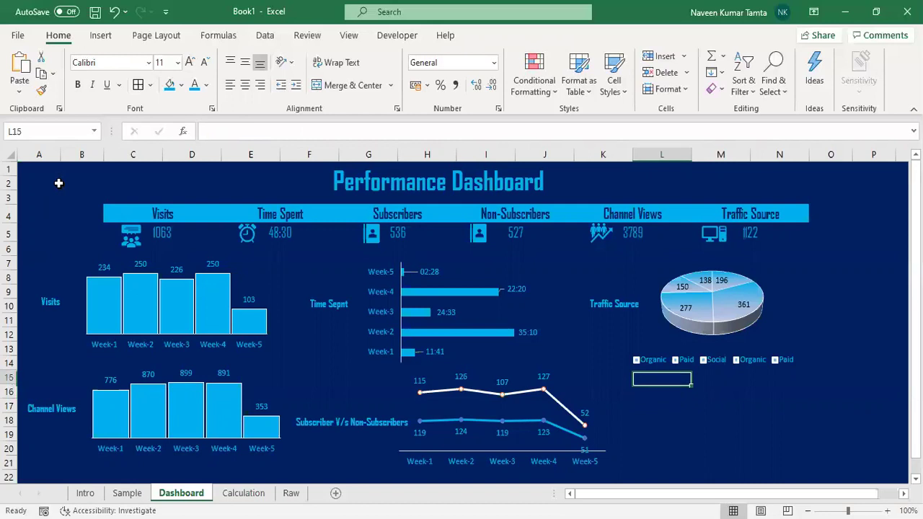
pyautogui.press('Left')
pyautogui.press('Left')
pyautogui.press('Left')
pyautogui.press('Down')
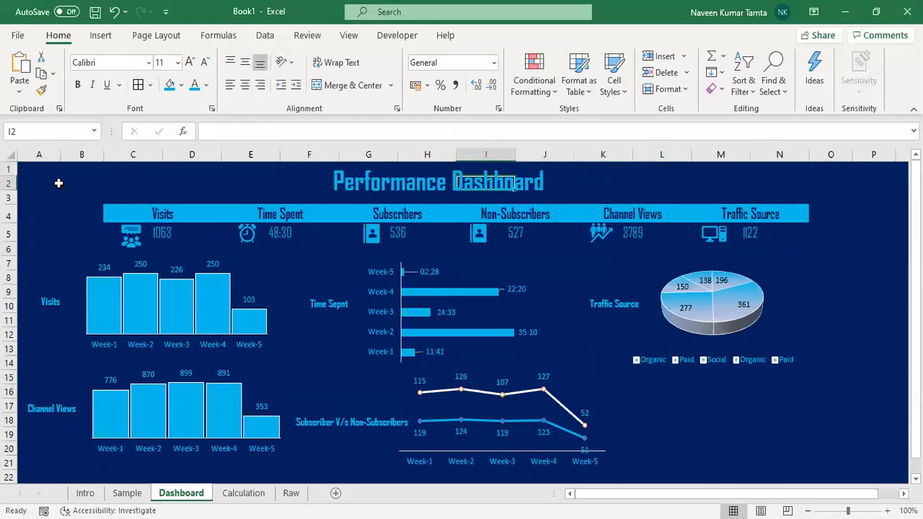
pyautogui.click(59, 183)
pyautogui.press('Up')
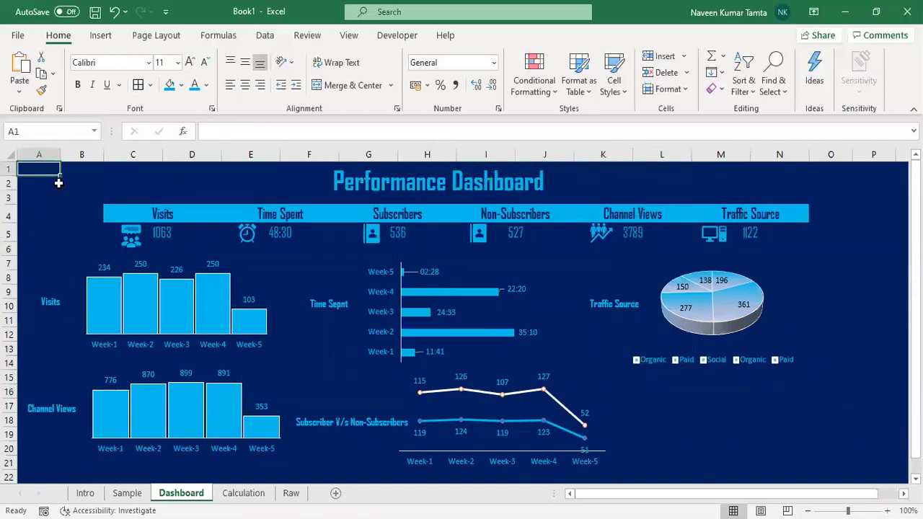